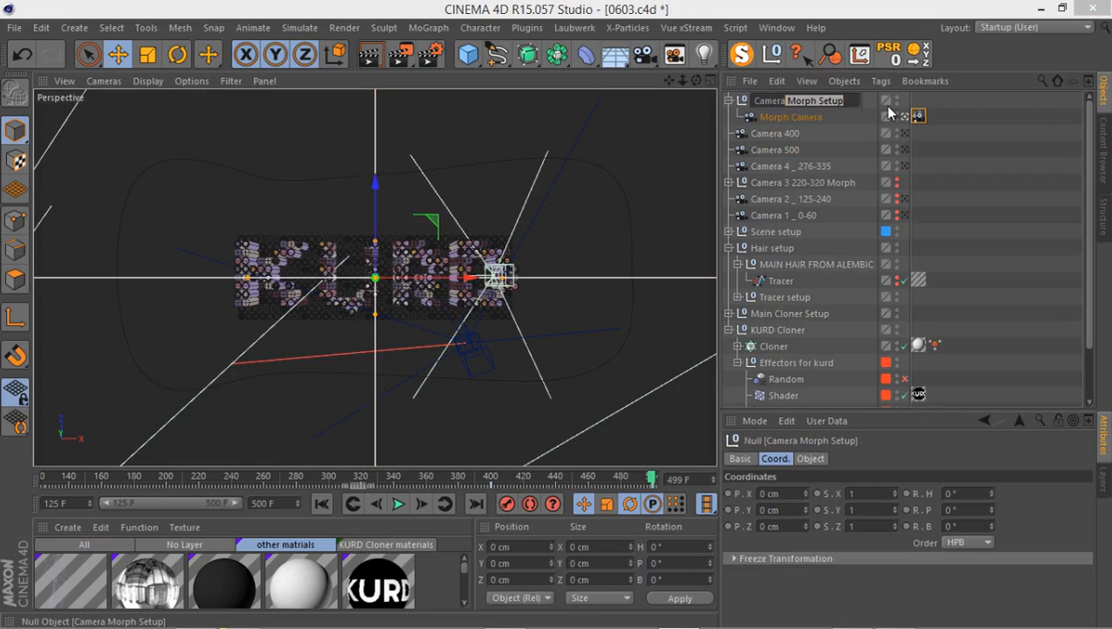
# Rename the Camera Morph Setup null as Camera 5 and group it with Camera 400 and Camera 500.
pyautogui.write('5')
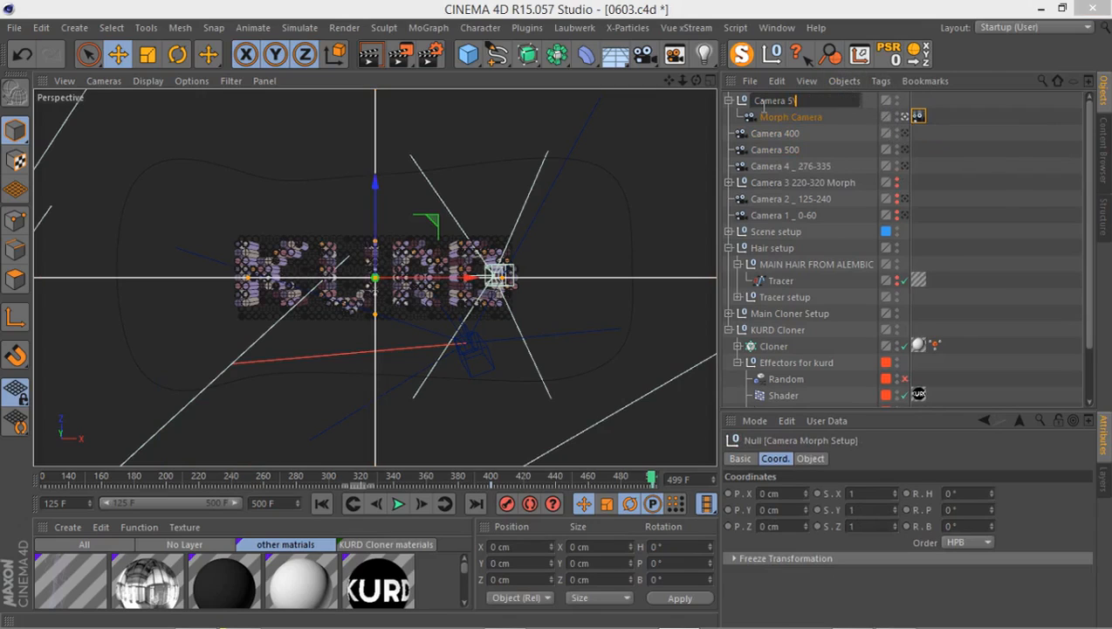
pyautogui.press('Return')
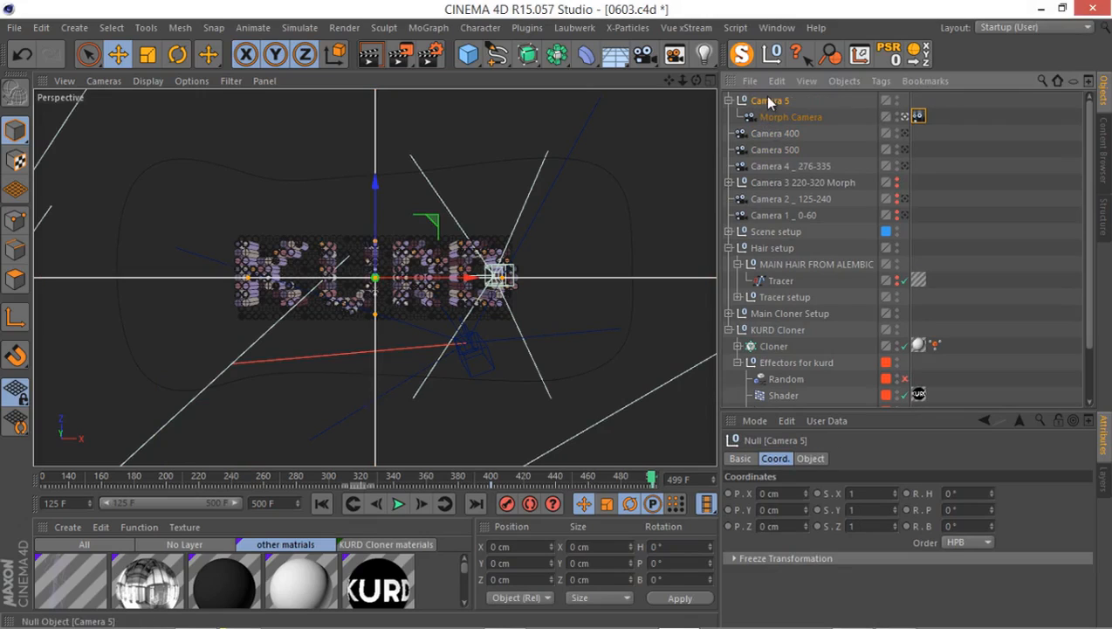
pyautogui.keyDown('shift'); pyautogui.click(778, 165); pyautogui.keyUp('shift')
pyautogui.keyDown('shift'); pyautogui.click(776, 151); pyautogui.keyUp('shift')
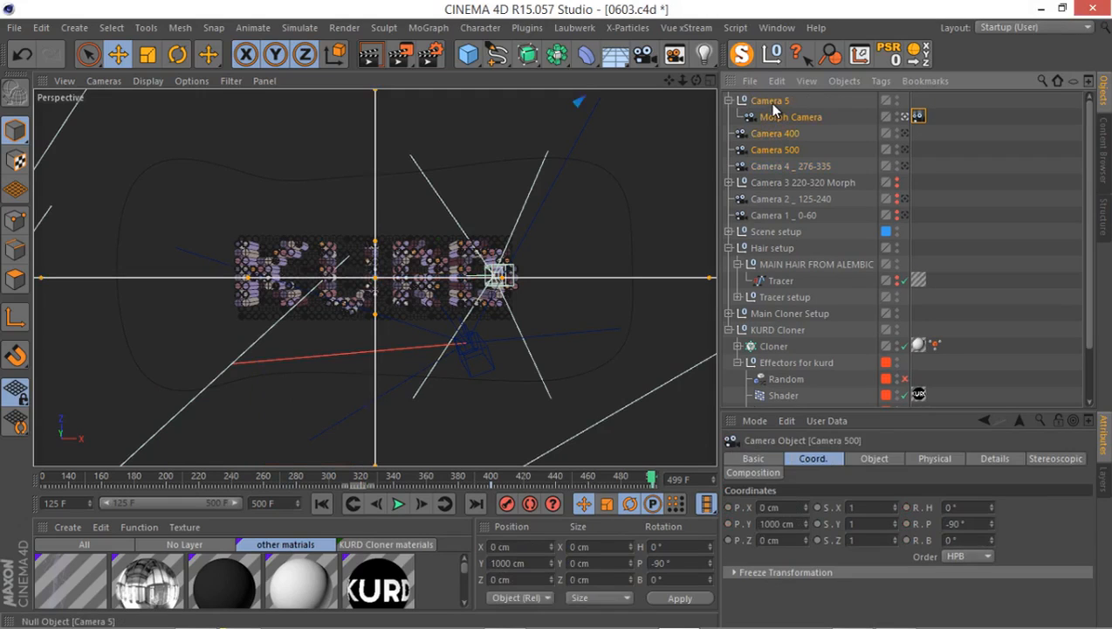
pyautogui.hotkey('alt', 'g')
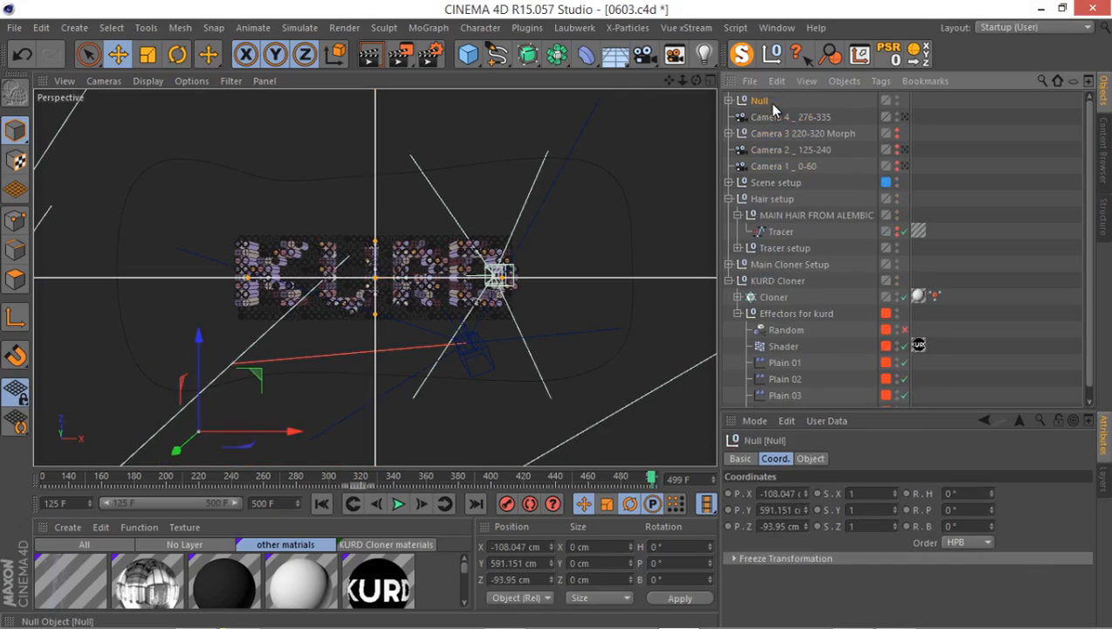
# Rename the new group null as Camera 5 _ 400-500.
pyautogui.doubleClick(761, 101)
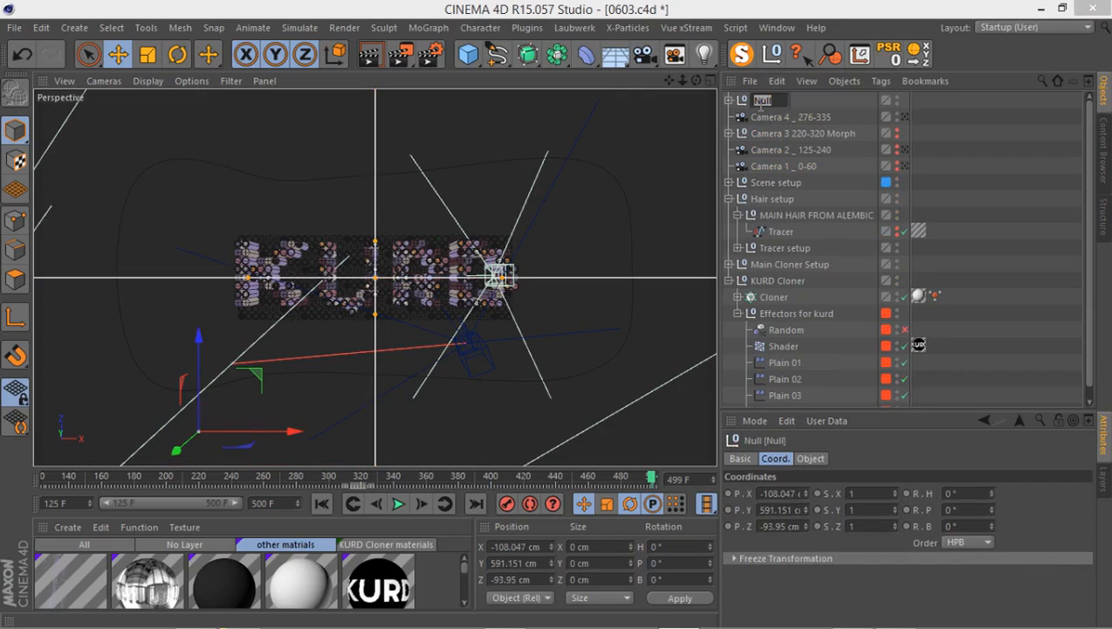
pyautogui.write('Camera 5 _ 400-500')
pyautogui.press('Return')
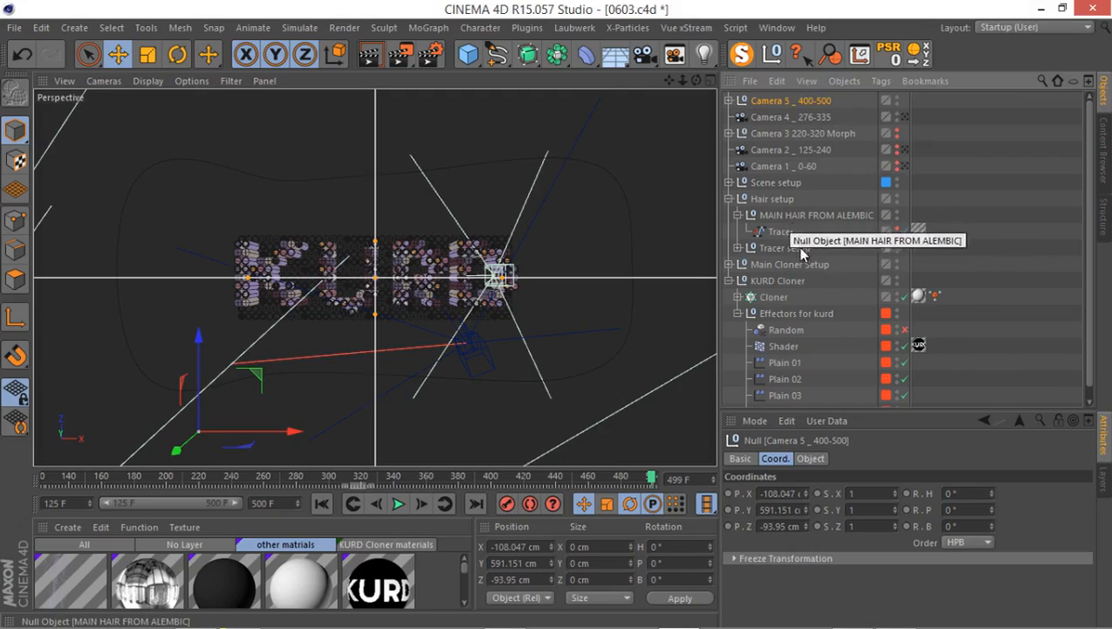
# Group all five camera objects, from Camera 5 to Camera 1, under one null named Camera setup.
pyautogui.keyDown('shift'); pyautogui.click(783, 166); pyautogui.keyUp('shift')
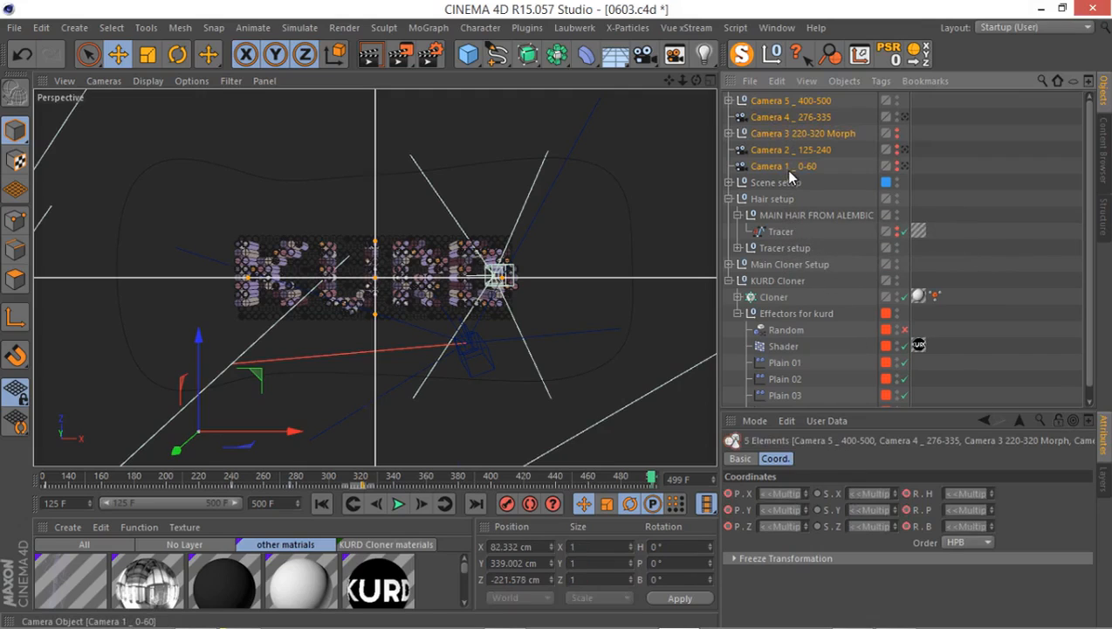
pyautogui.hotkey('alt', 'g')
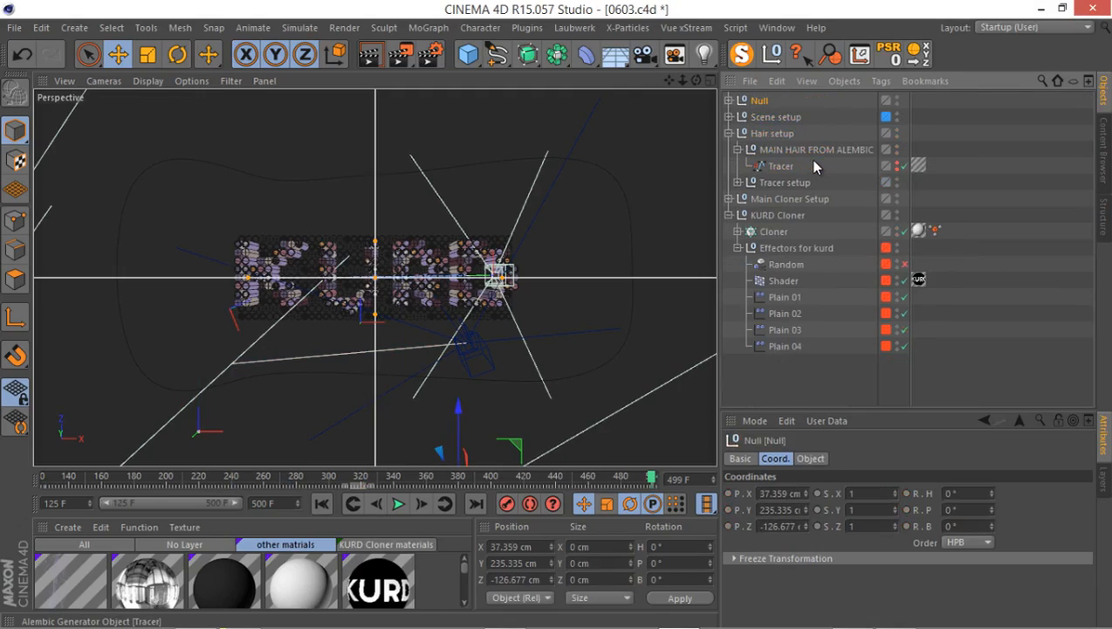
pyautogui.doubleClick(760, 101)
pyautogui.write('c')
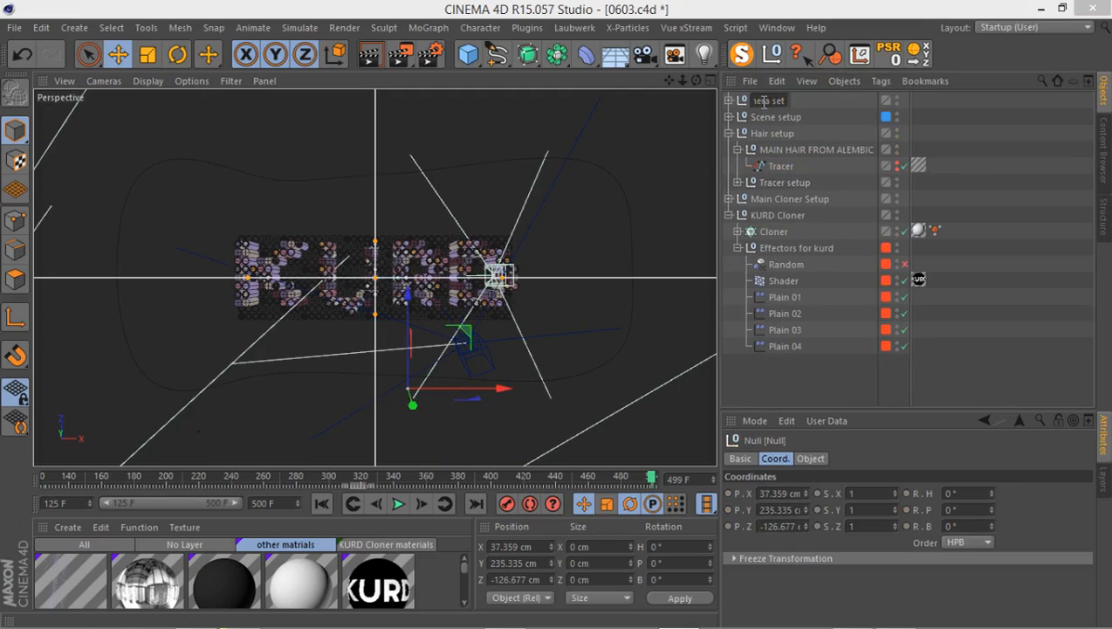
pyautogui.write('amera setup')
pyautogui.press('Return')
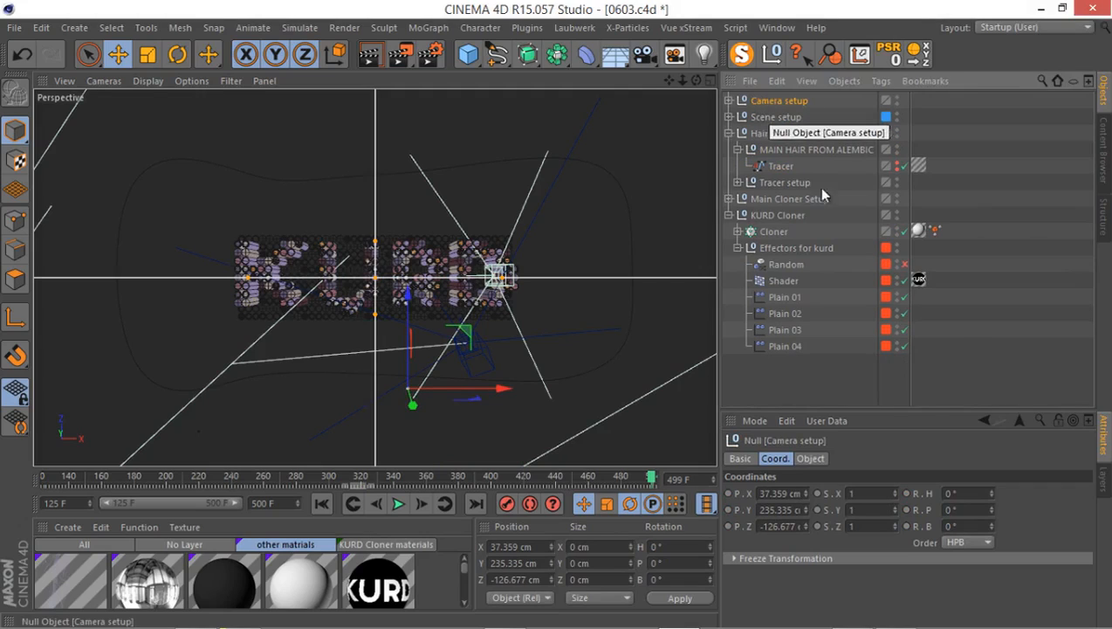
# Create a layer named Cameras and assign the Camera setup group with its children to it.
pyautogui.click(1100, 476)
pyautogui.doubleClick(764, 512)
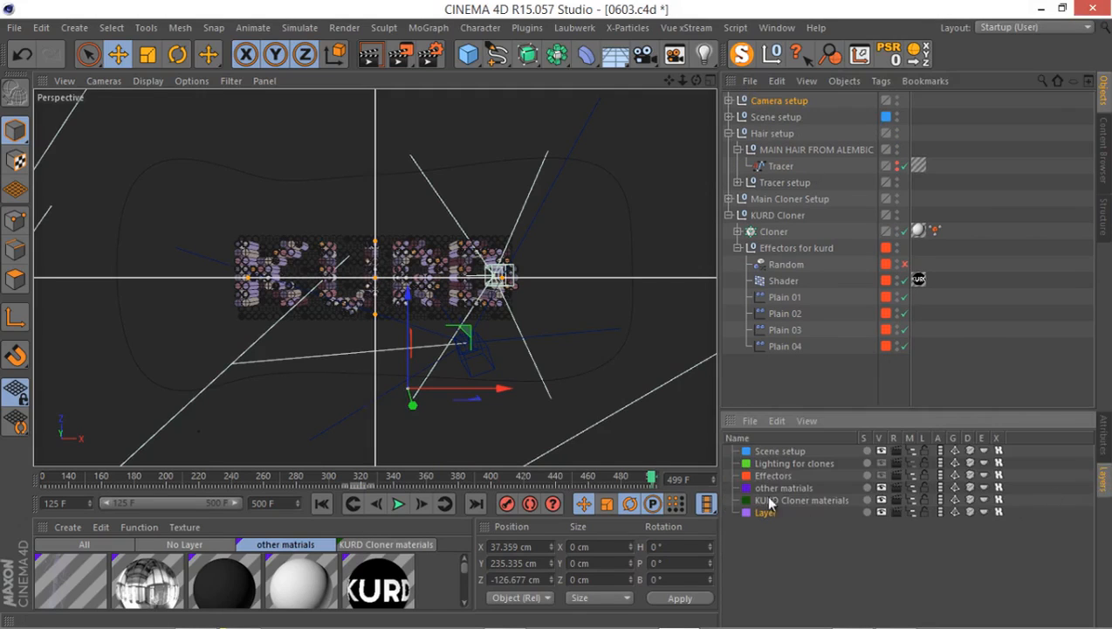
pyautogui.doubleClick(765, 513)
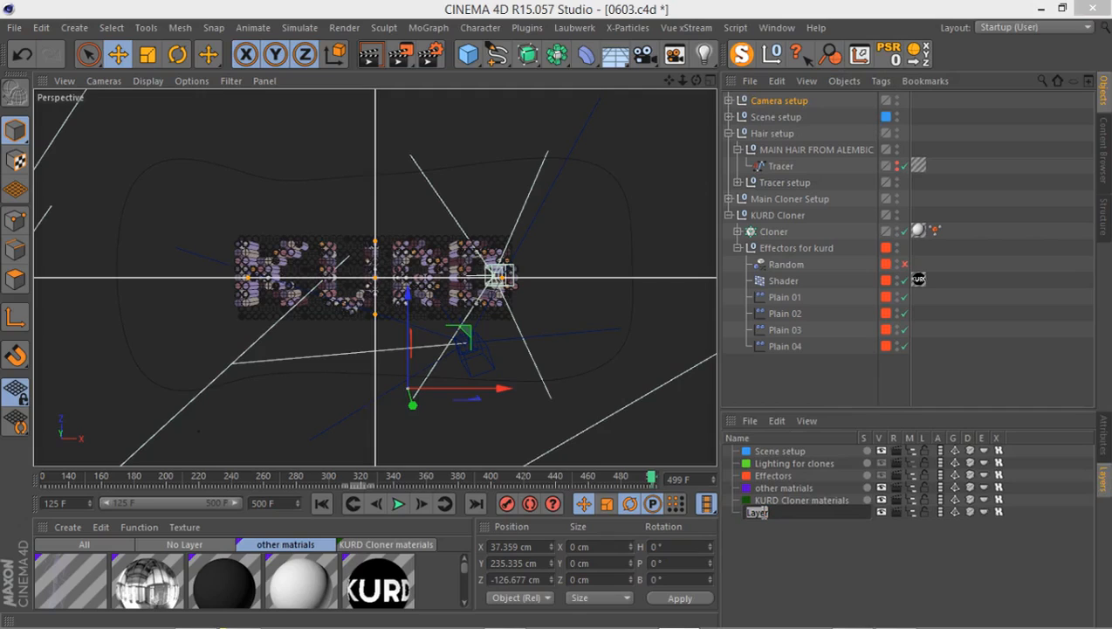
pyautogui.write('Cameras')
pyautogui.press('Return')
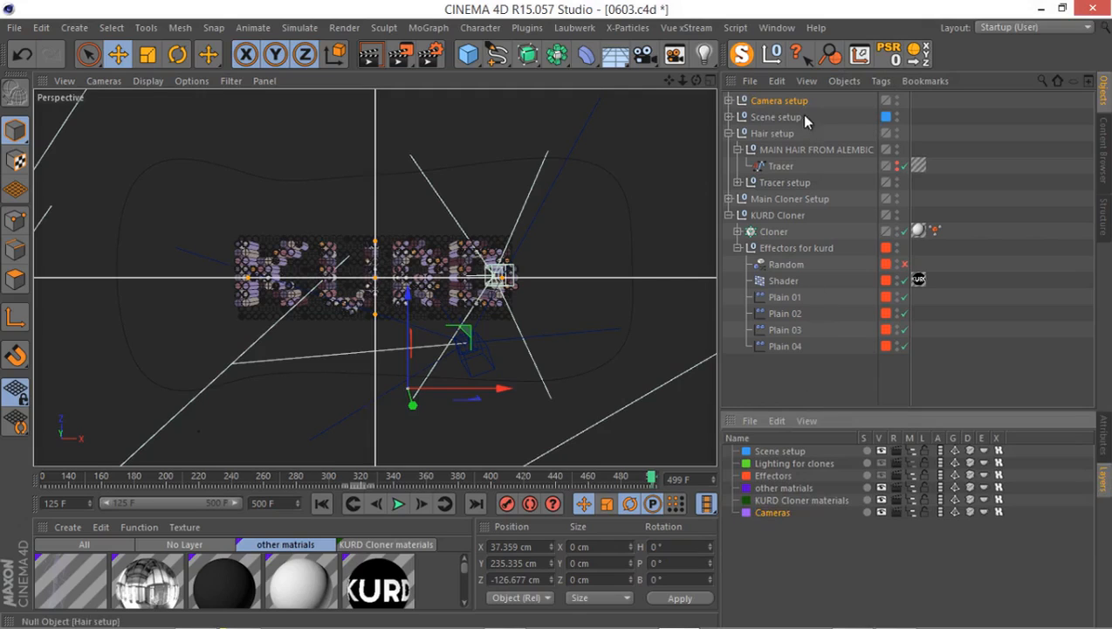
pyautogui.moveTo(785, 99); pyautogui.dragTo(765, 516)
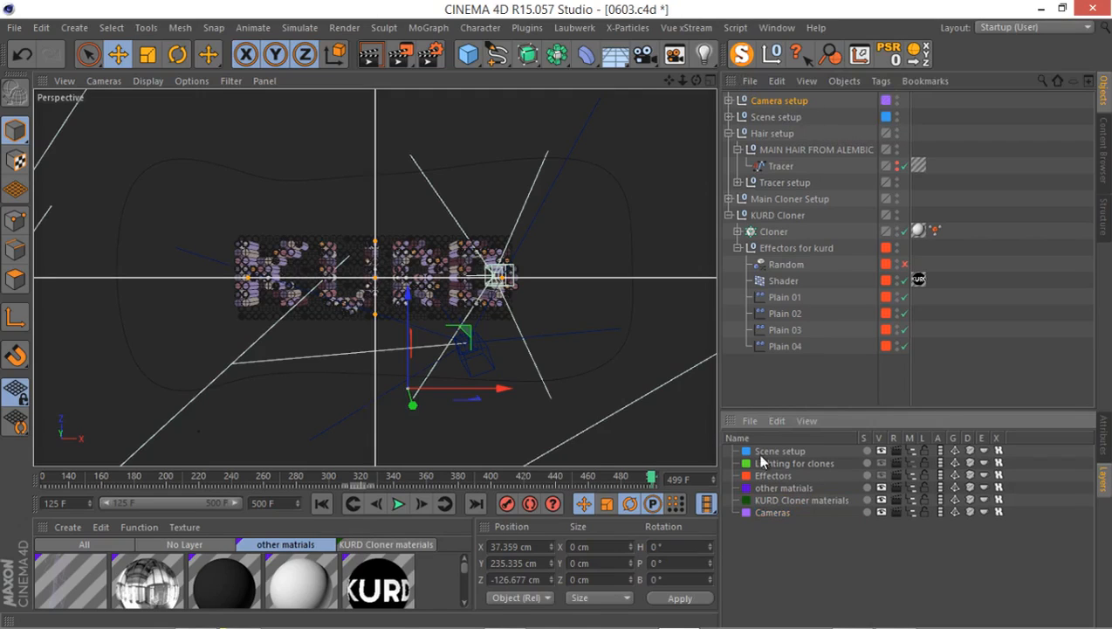
# Collapse the KURD Cloner and Hair setup groups and expand the Camera setup group.
pyautogui.click(727, 215)
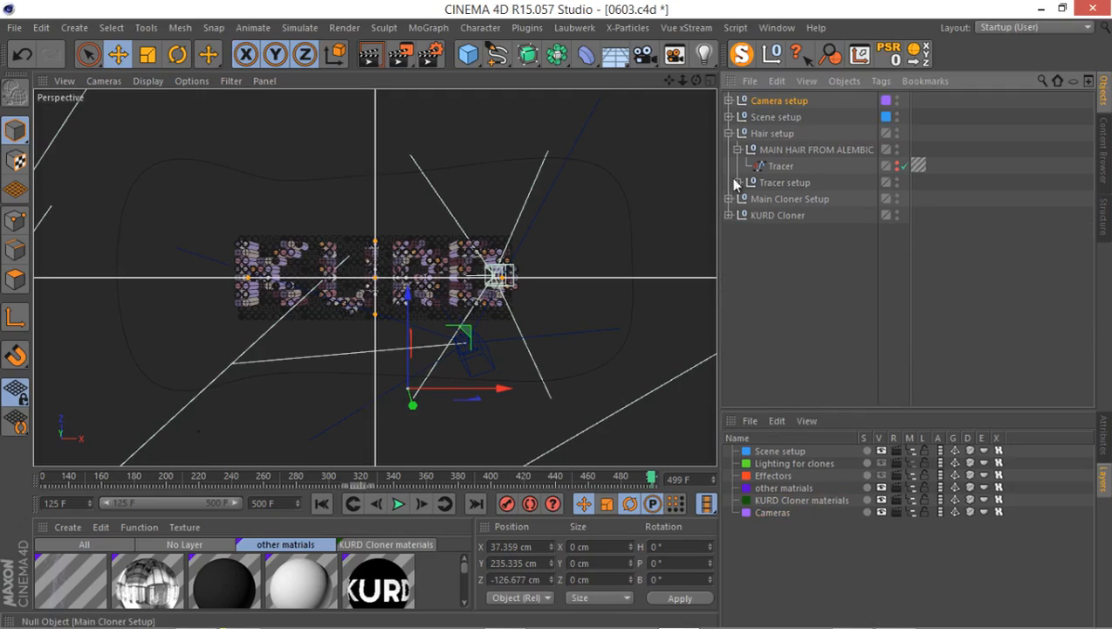
pyautogui.click(728, 133)
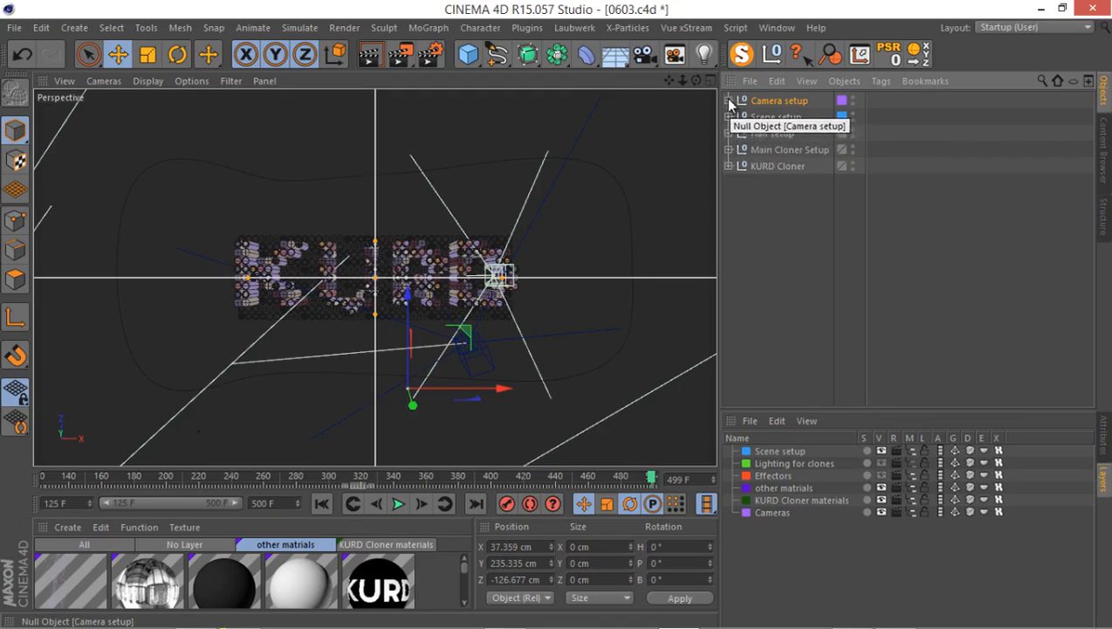
pyautogui.click(728, 101)
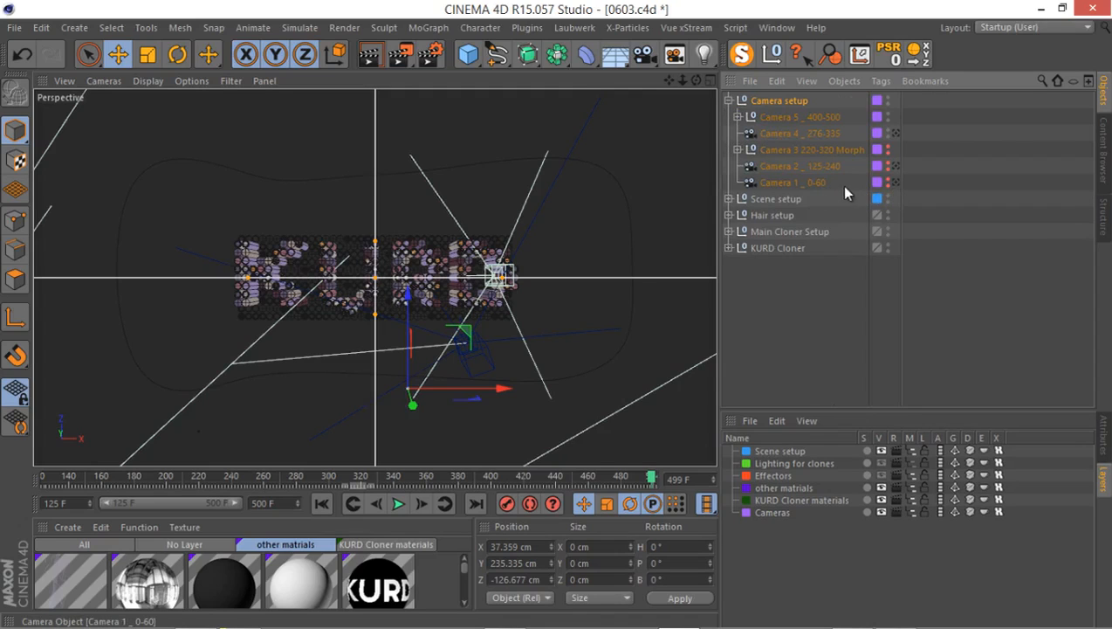
# Reset the visibility of Cameras 1, 2 and 3 to default and hide the whole Camera setup group instead.
pyautogui.click(887, 148)
pyautogui.keyDown('alt'); pyautogui.click(887, 146); pyautogui.keyUp('alt')
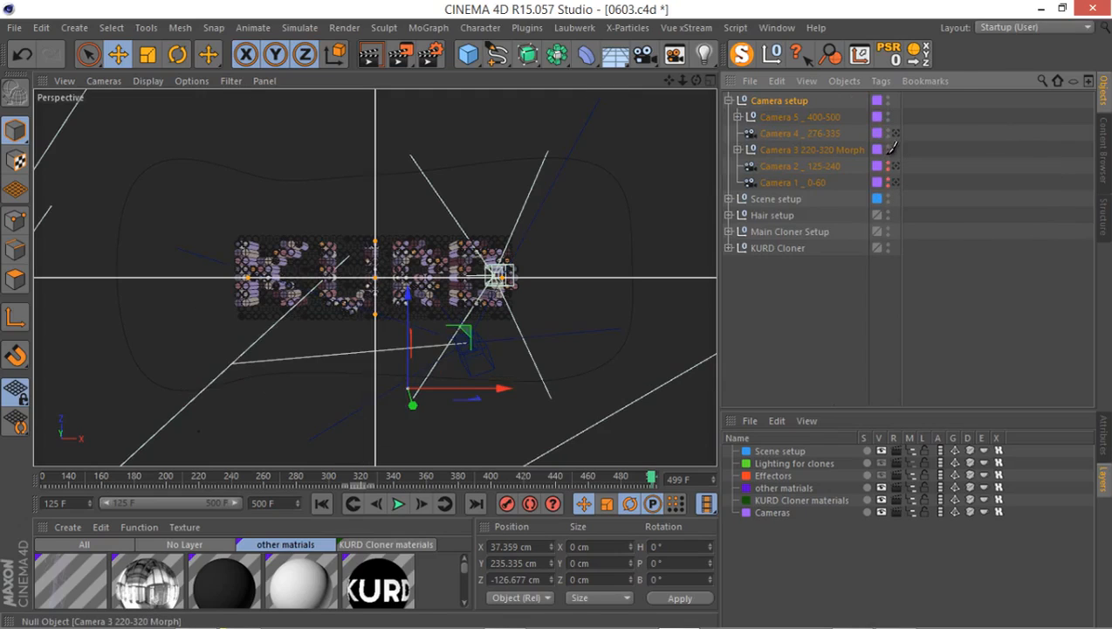
pyautogui.keyDown('alt'); pyautogui.moveTo(887, 146); pyautogui.dragTo(887, 180); pyautogui.keyUp('alt')
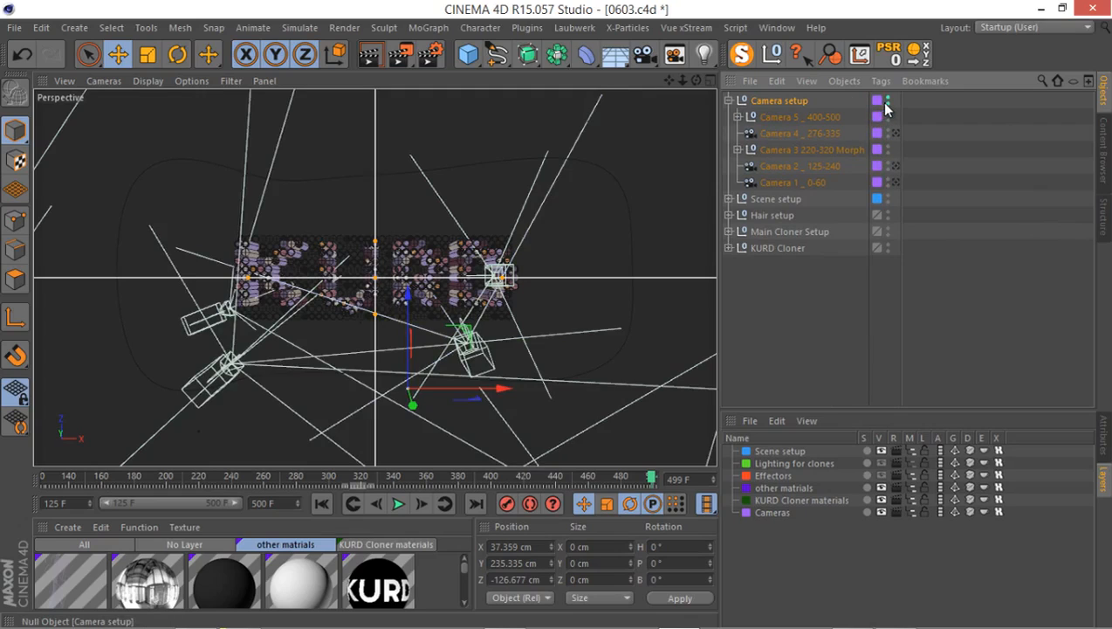
pyautogui.click(887, 101)
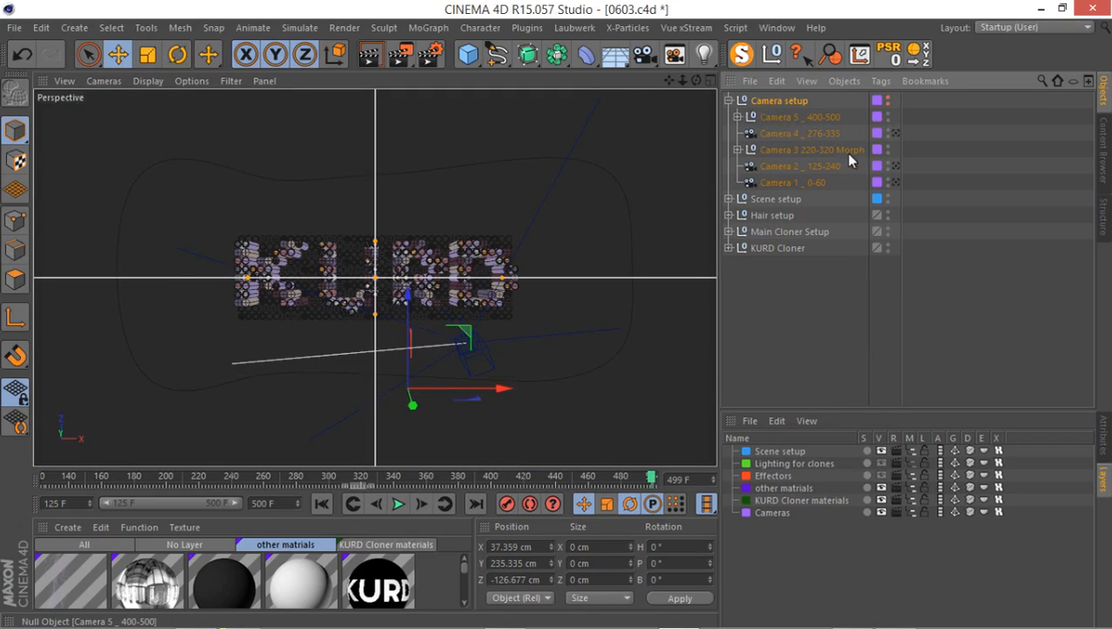
# Force Camera 1 _ 0-60 to be visible and look through it at frame 140.
pyautogui.click(887, 181)
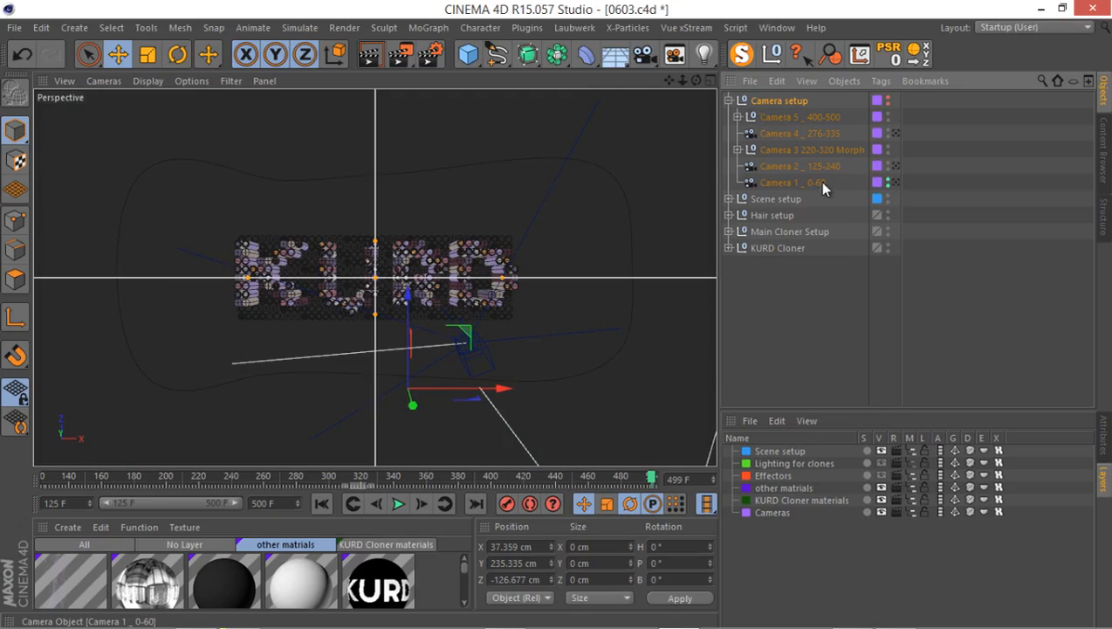
pyautogui.click(895, 182)
pyautogui.moveTo(168, 475); pyautogui.dragTo(71, 475)
# Set the timeline's start frame to 0, extend the preview range back to it, and go to frame 85.
pyautogui.click(72, 502)
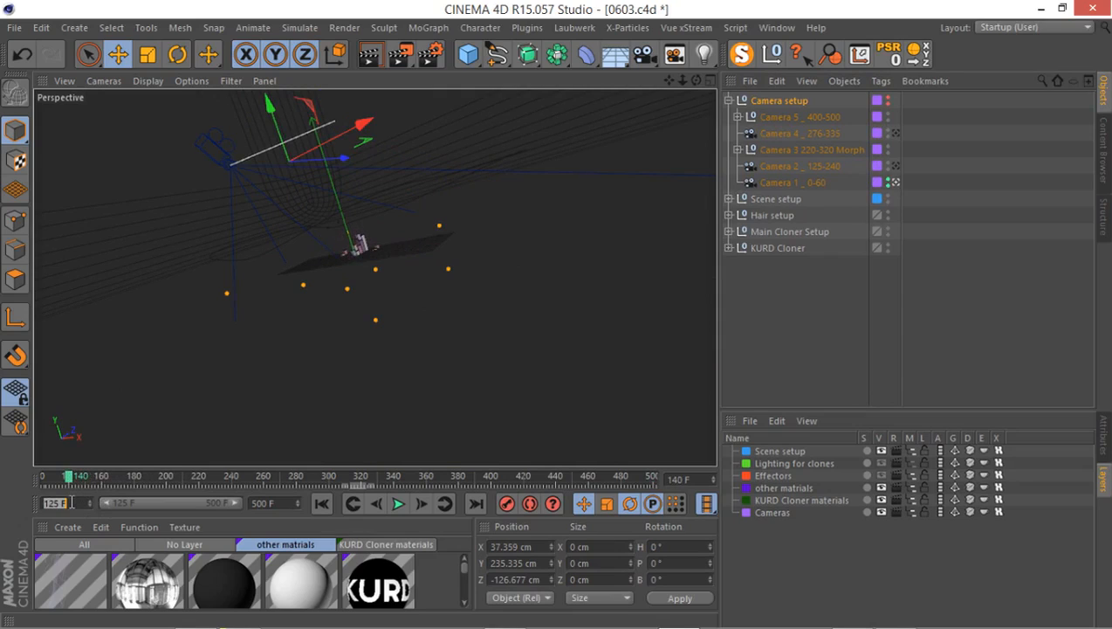
pyautogui.write('0')
pyautogui.press('Return')
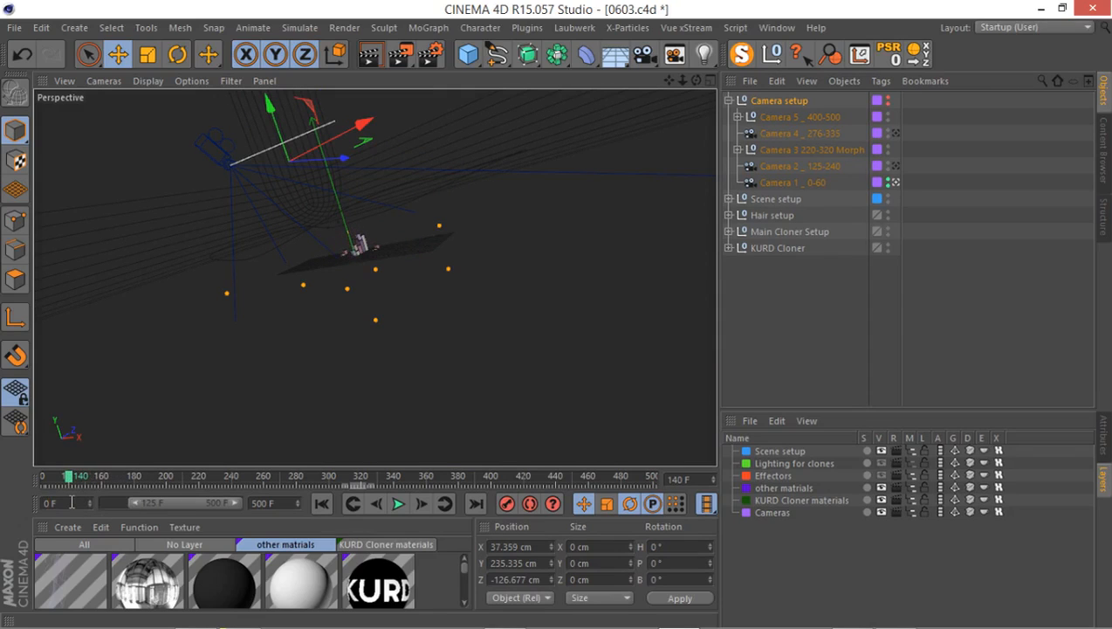
pyautogui.moveTo(128, 503); pyautogui.dragTo(148, 478)
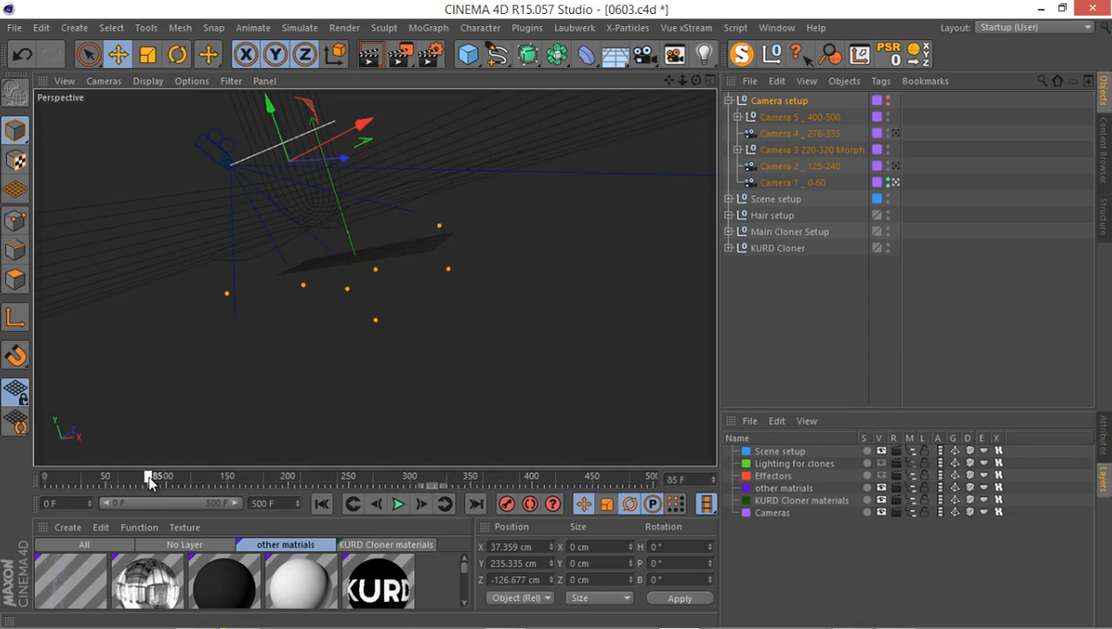
pyautogui.click(732, 232)
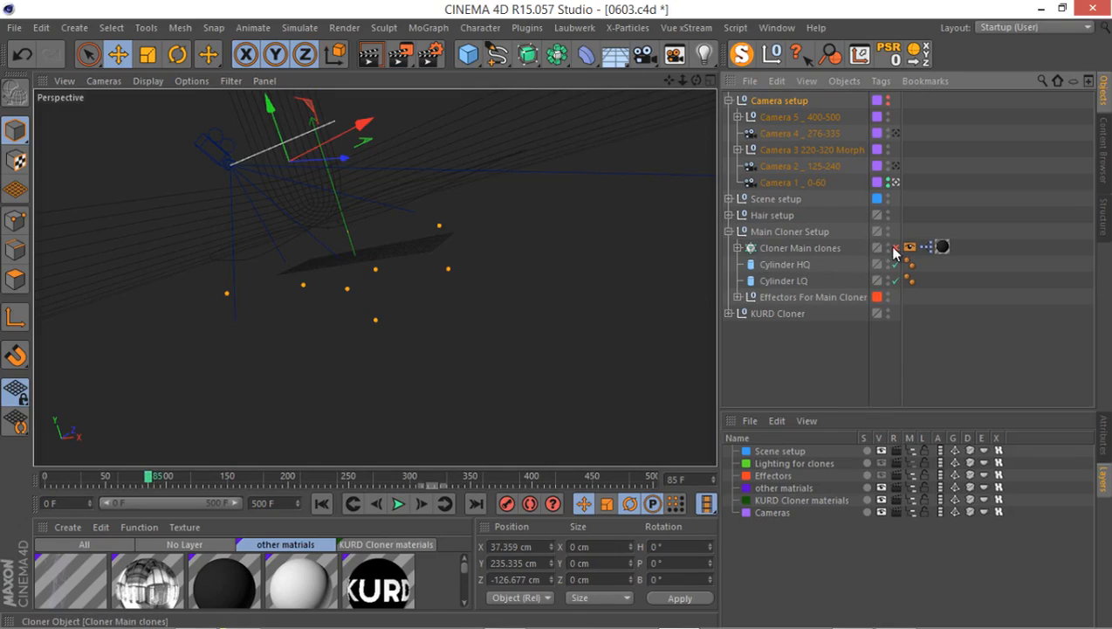
pyautogui.click(730, 232)
pyautogui.click(730, 248)
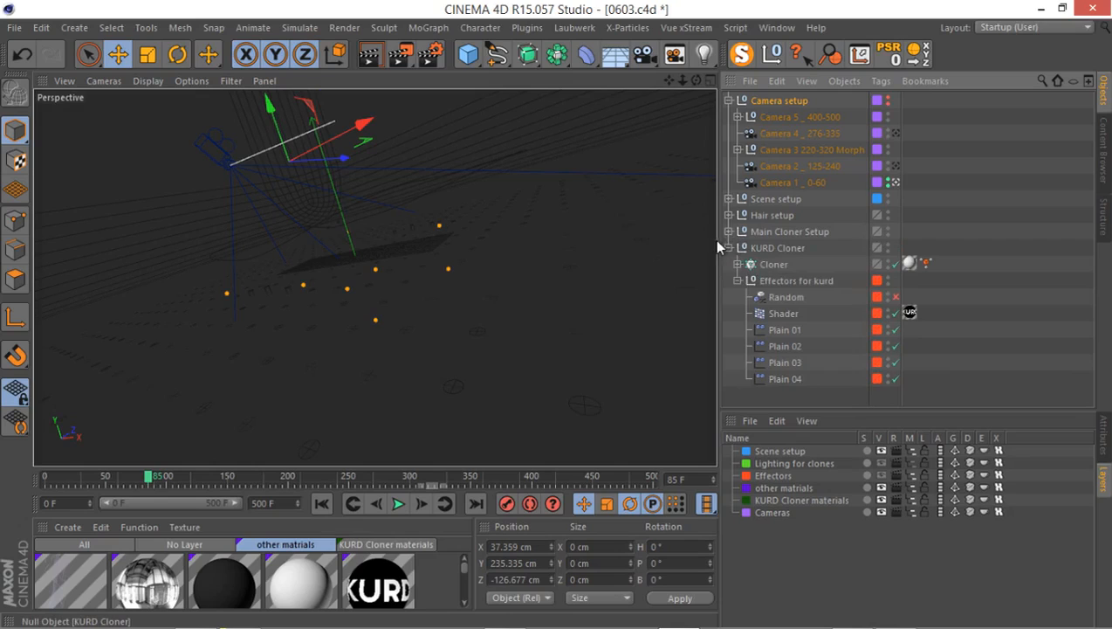
pyautogui.click(730, 248)
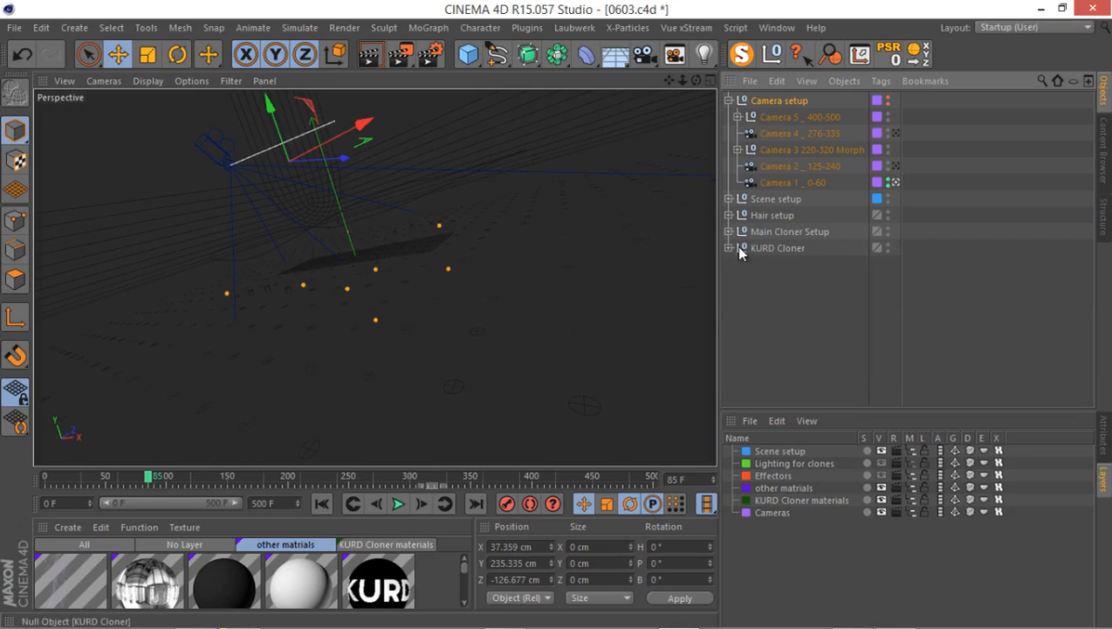
# Select Camera 1 _ 0-60 and add a Depth pass to the multi-pass render settings.
pyautogui.click(789, 183)
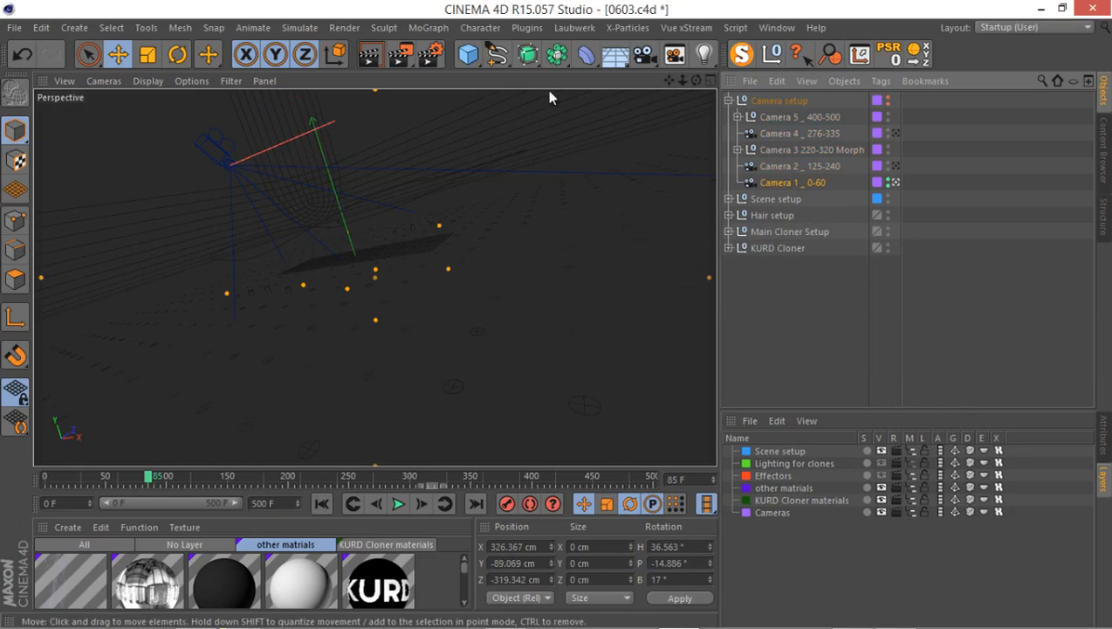
pyautogui.click(429, 54)
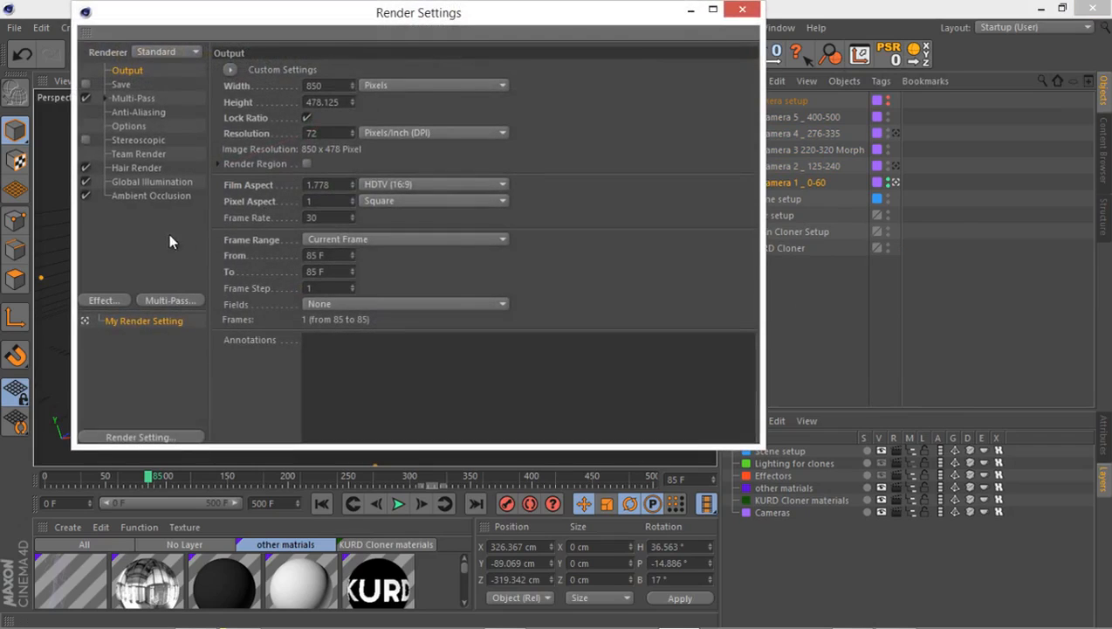
pyautogui.moveTo(273, 17); pyautogui.dragTo(381, 44)
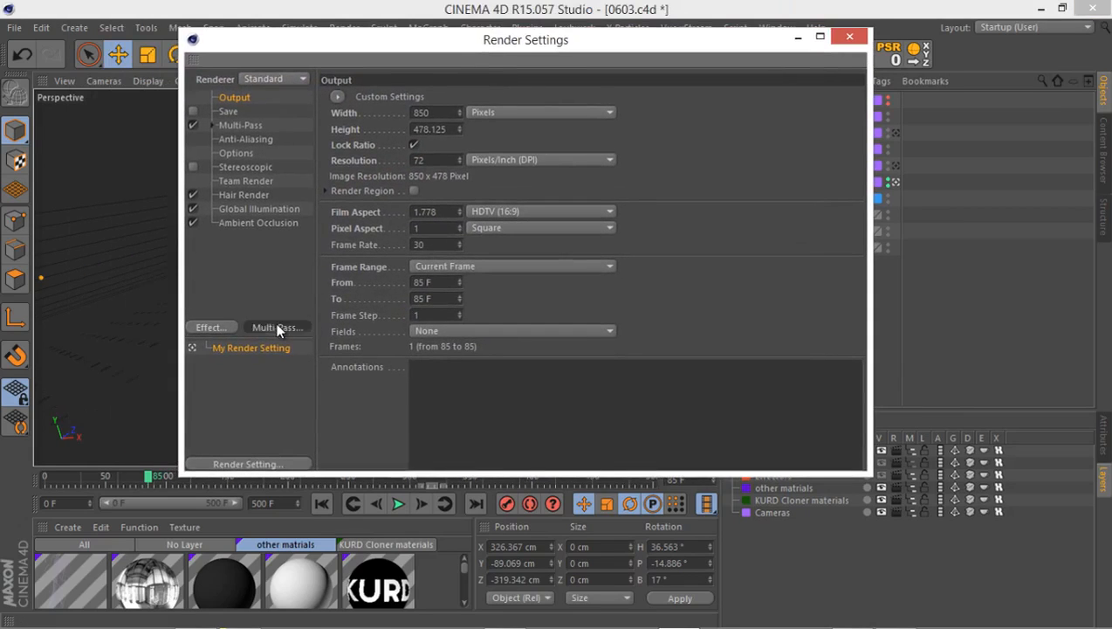
pyautogui.click(278, 328)
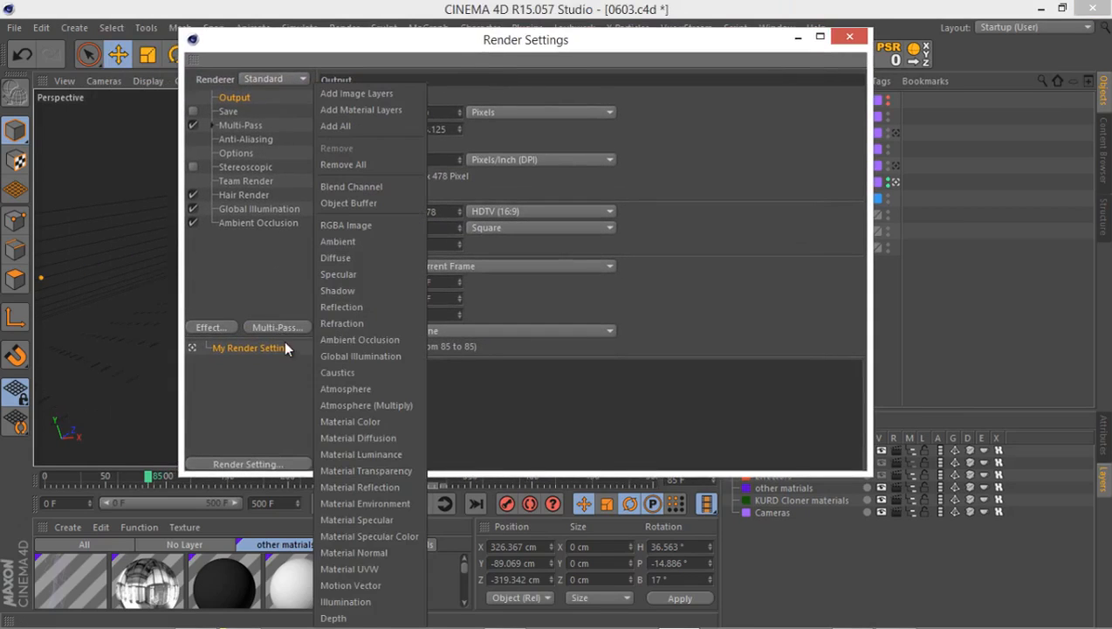
pyautogui.click(334, 618)
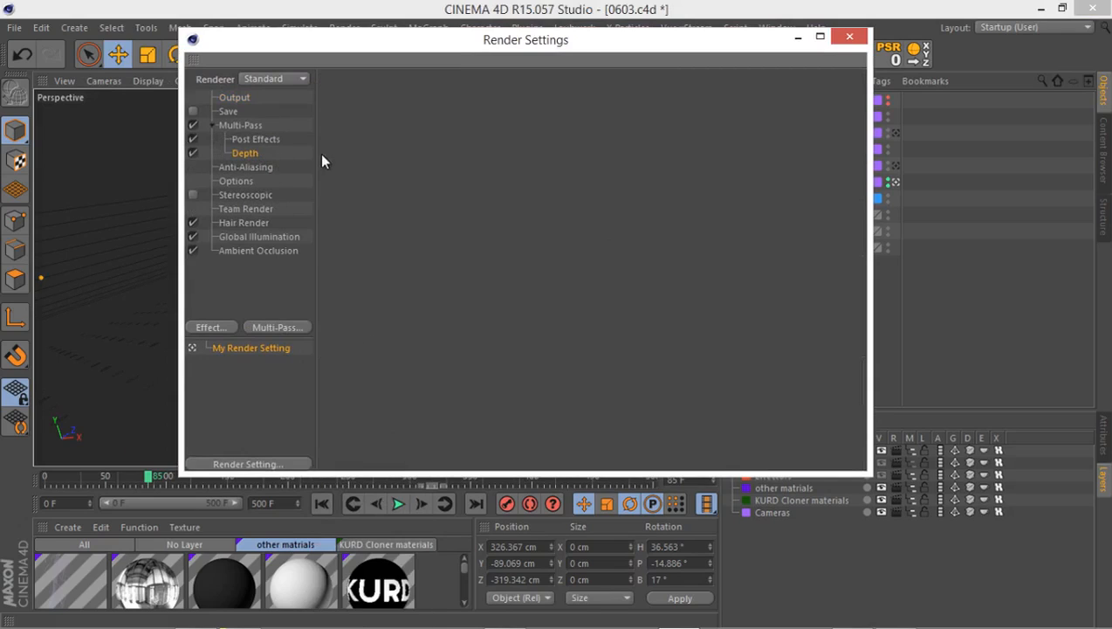
pyautogui.moveTo(351, 43); pyautogui.dragTo(297, 37)
pyautogui.click(794, 32)
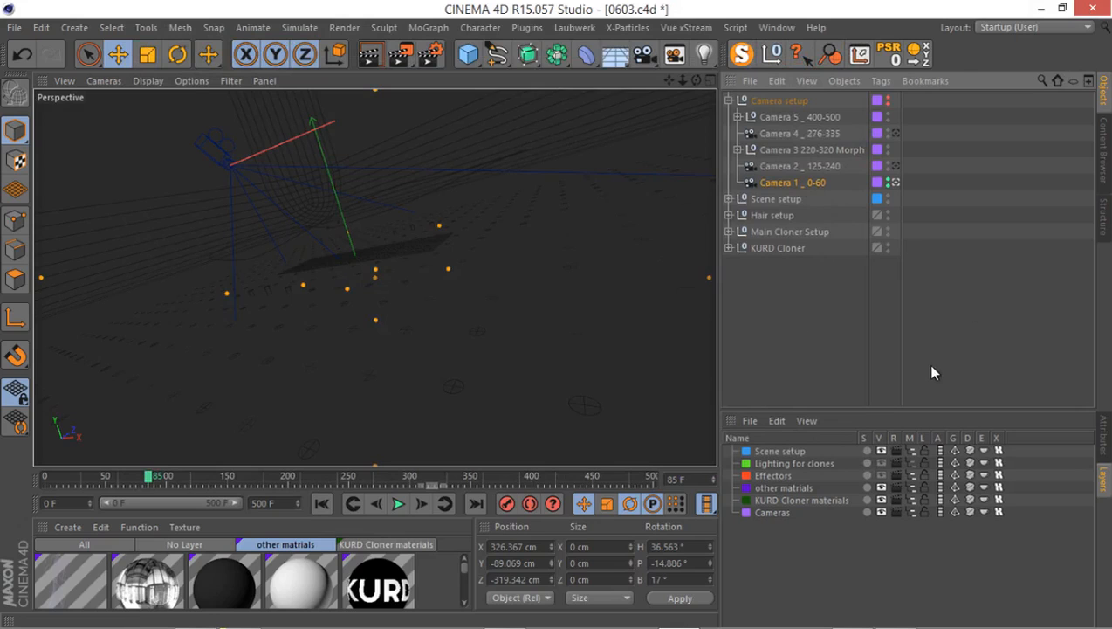
# In the Top view, move Camera 1 _ 0-60's focus plane onto the clones, at a focus distance of about 578 cm.
pyautogui.middleClick(617, 254)
pyautogui.middleClick(540, 188)
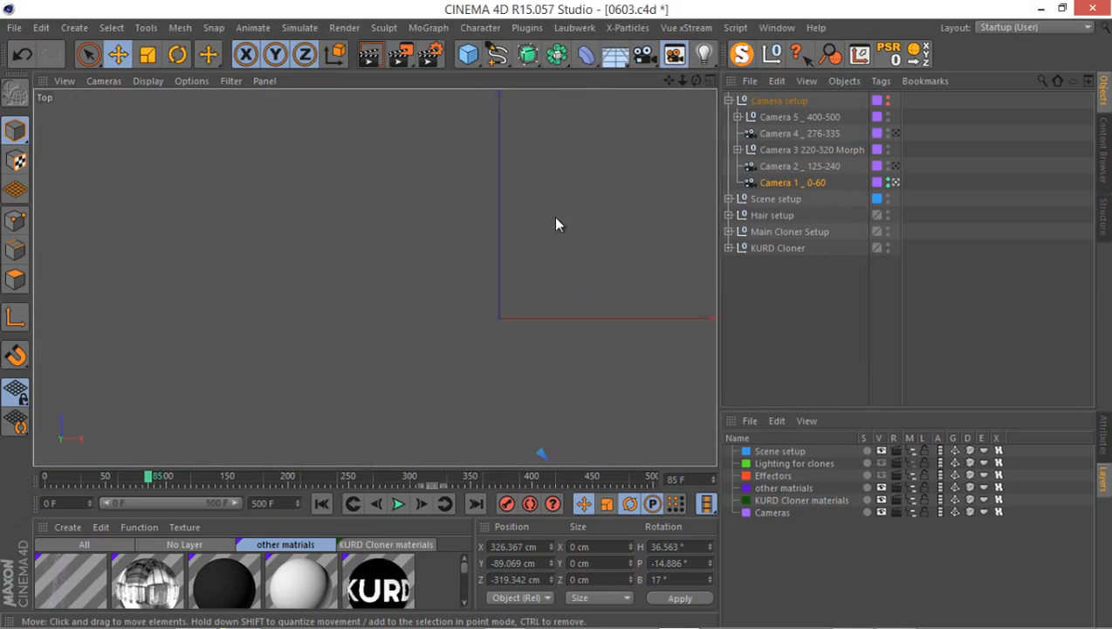
pyautogui.scroll(-10, 390, 285)
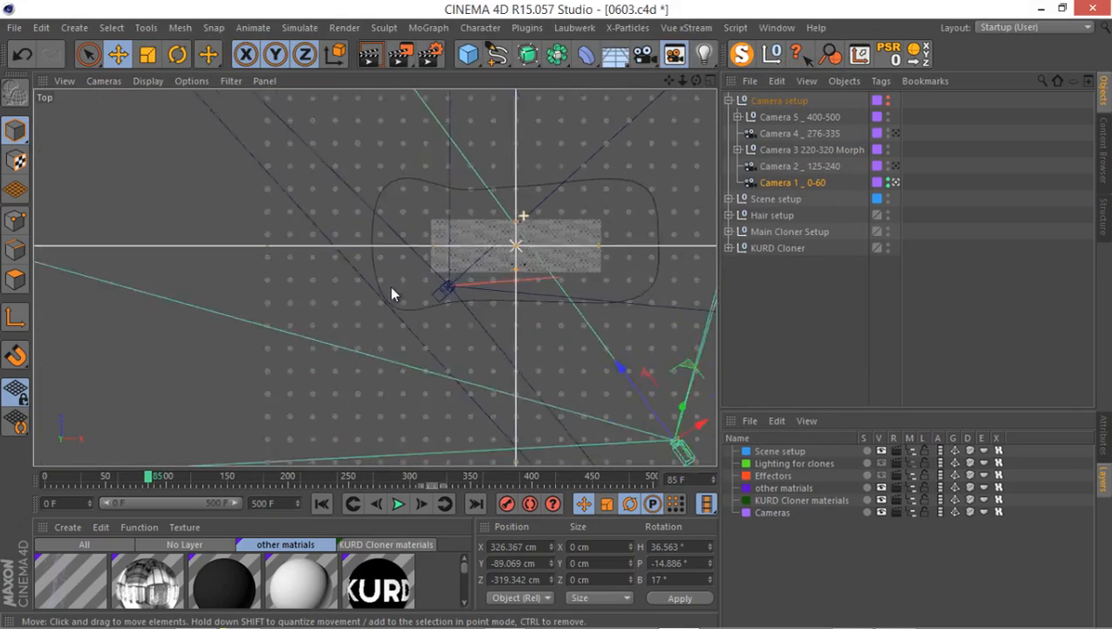
pyautogui.scroll(-8, 413, 291)
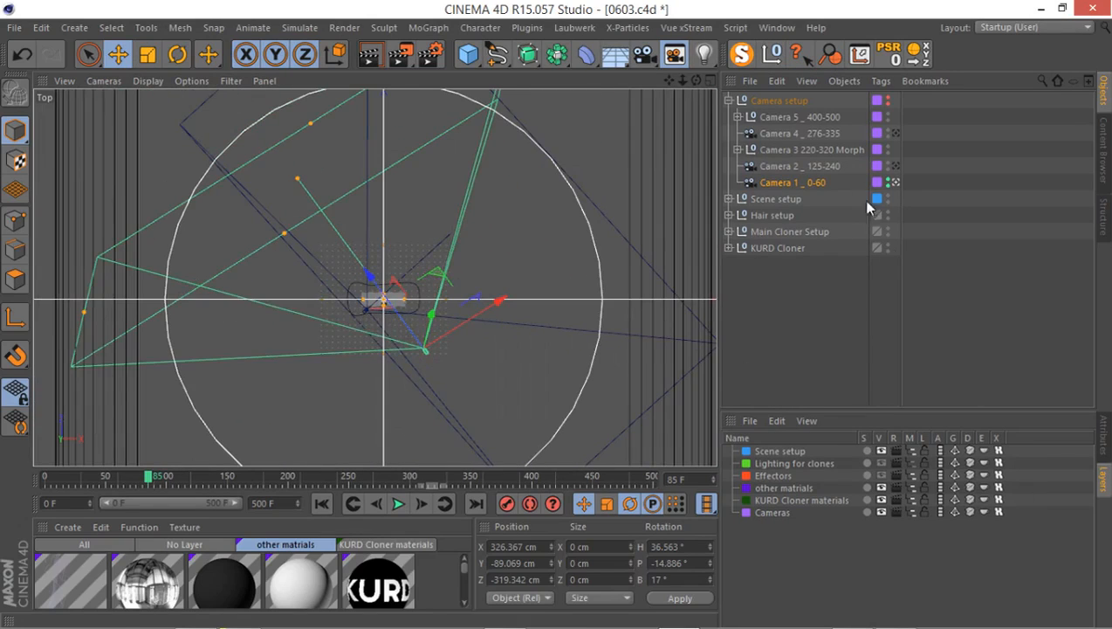
pyautogui.click(1103, 435)
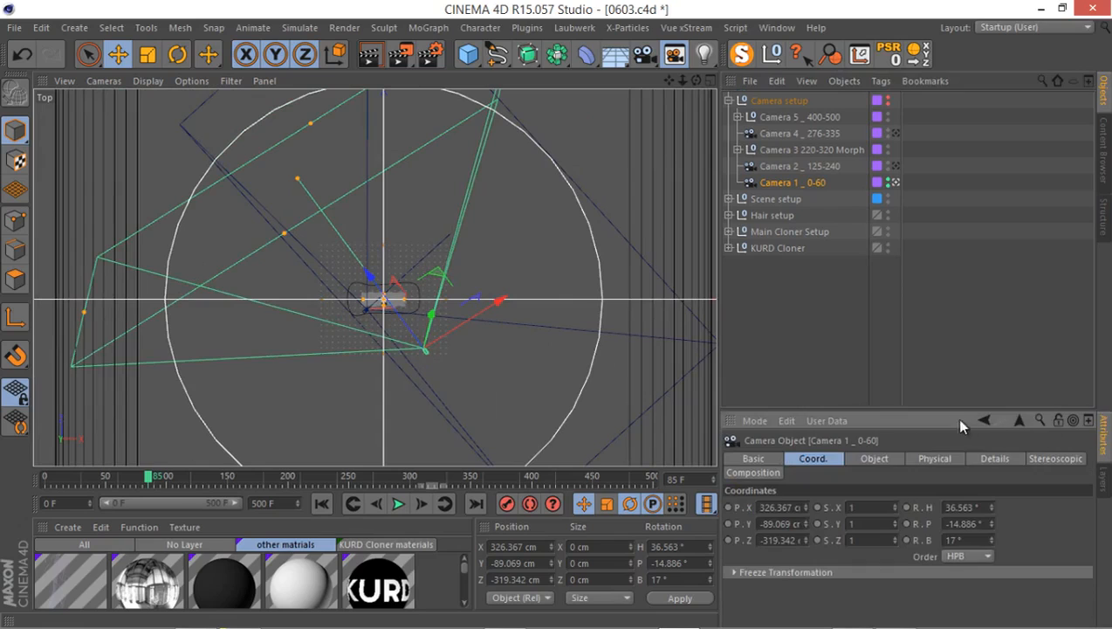
pyautogui.moveTo(926, 409); pyautogui.dragTo(899, 323)
pyautogui.click(877, 358)
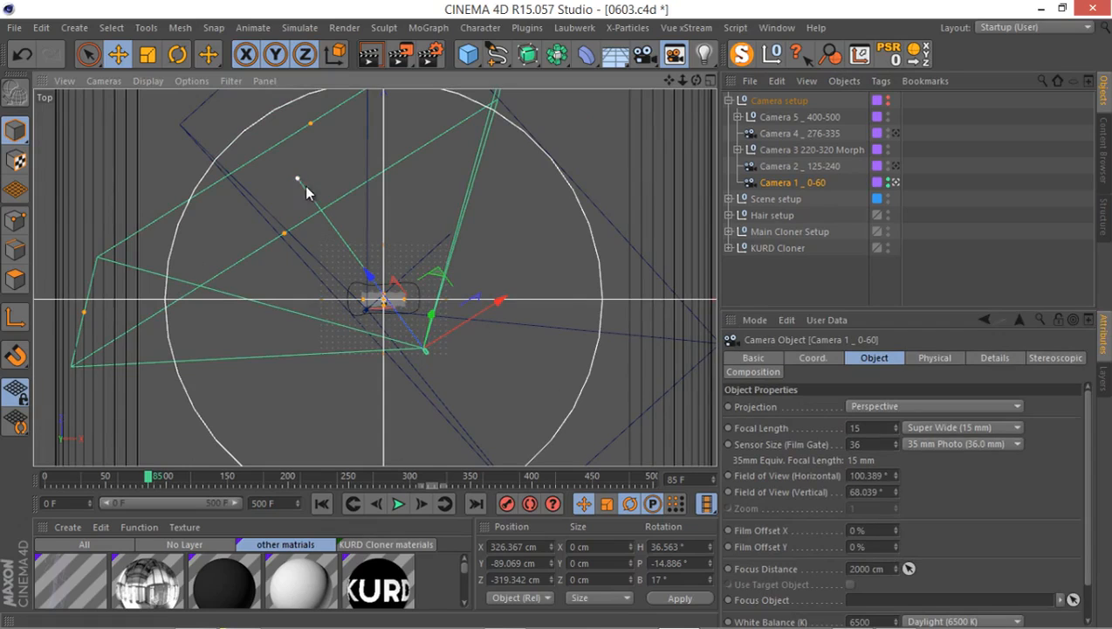
pyautogui.moveTo(305, 186); pyautogui.dragTo(422, 280)
pyautogui.scroll(6, 435, 281)
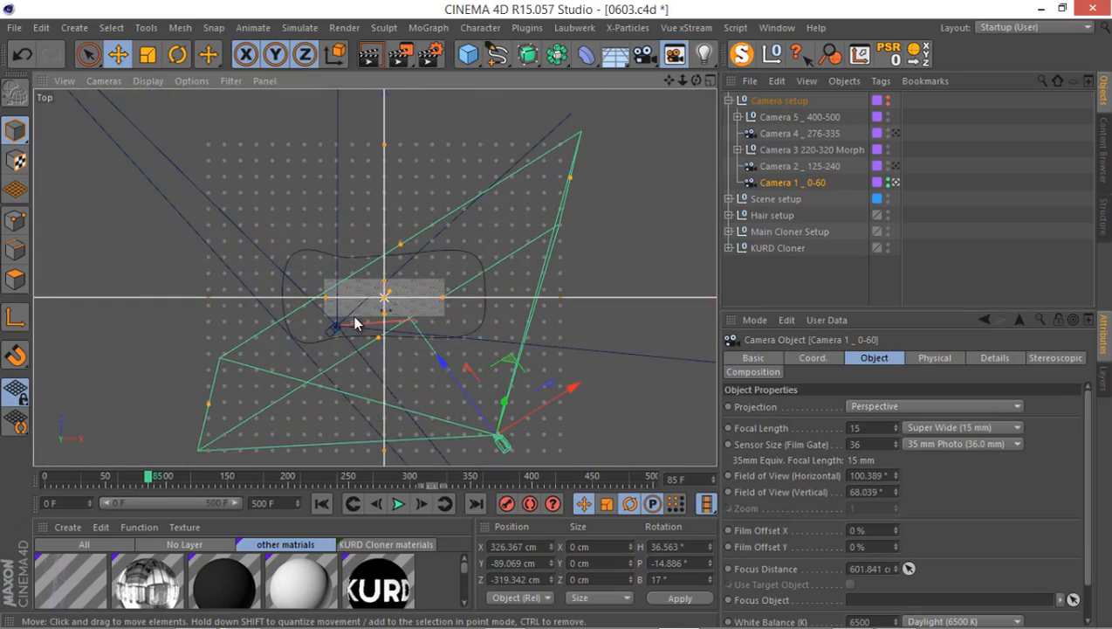
pyautogui.scroll(2, 385, 300)
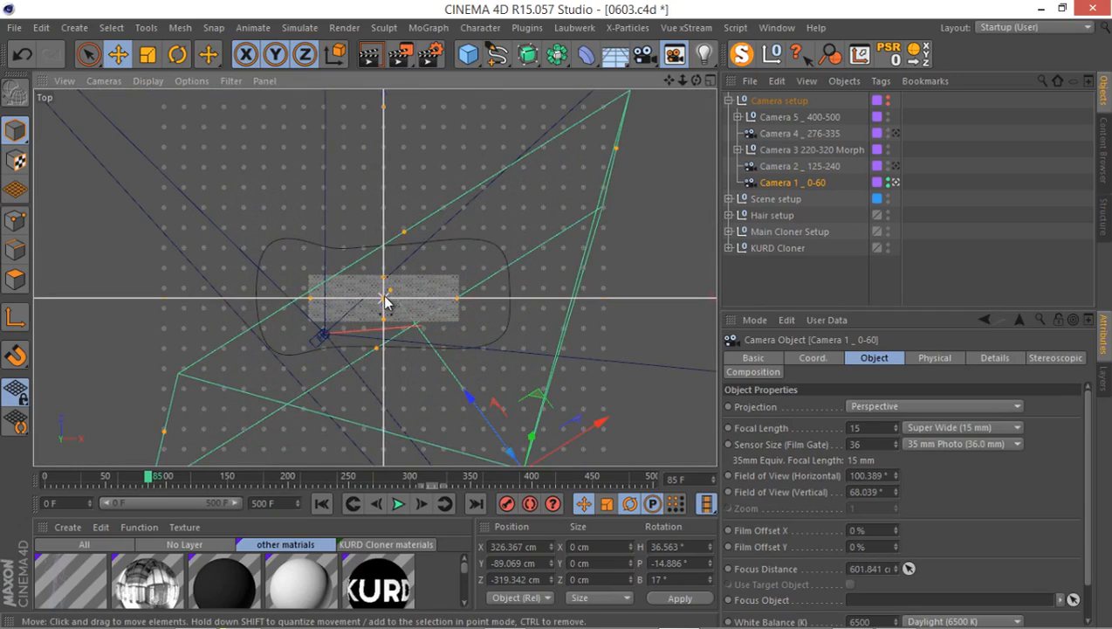
pyautogui.moveTo(390, 295); pyautogui.dragTo(397, 301)
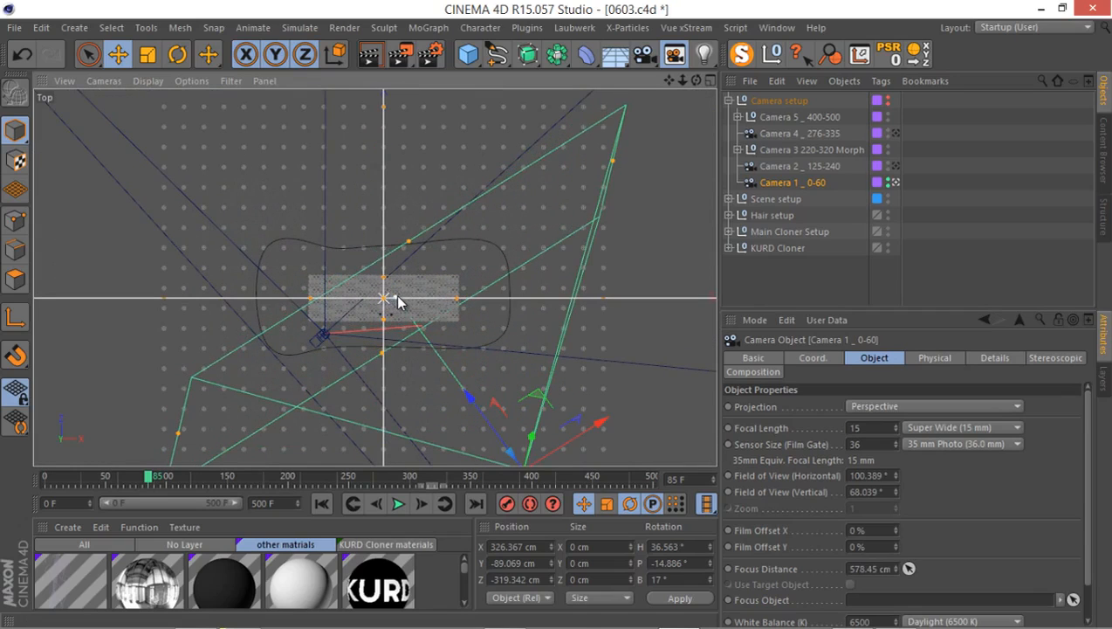
pyautogui.scroll(-4, 398, 297)
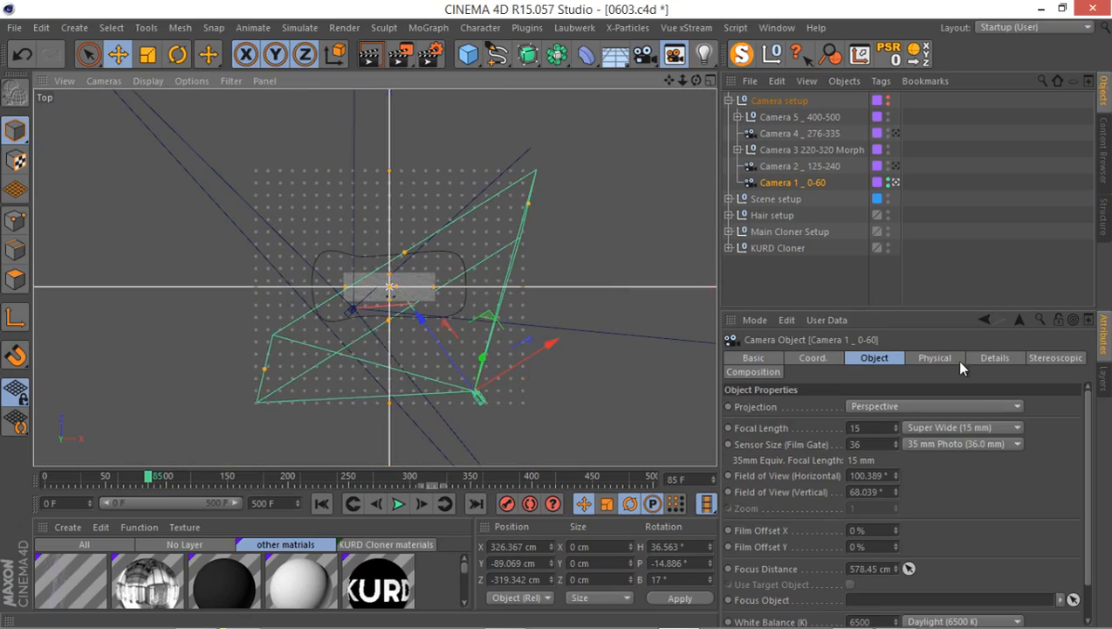
# Enable DOF Map Front Blur for Camera 1, with a start of 500 cm and an end of about 1182 cm.
pyautogui.click(989, 358)
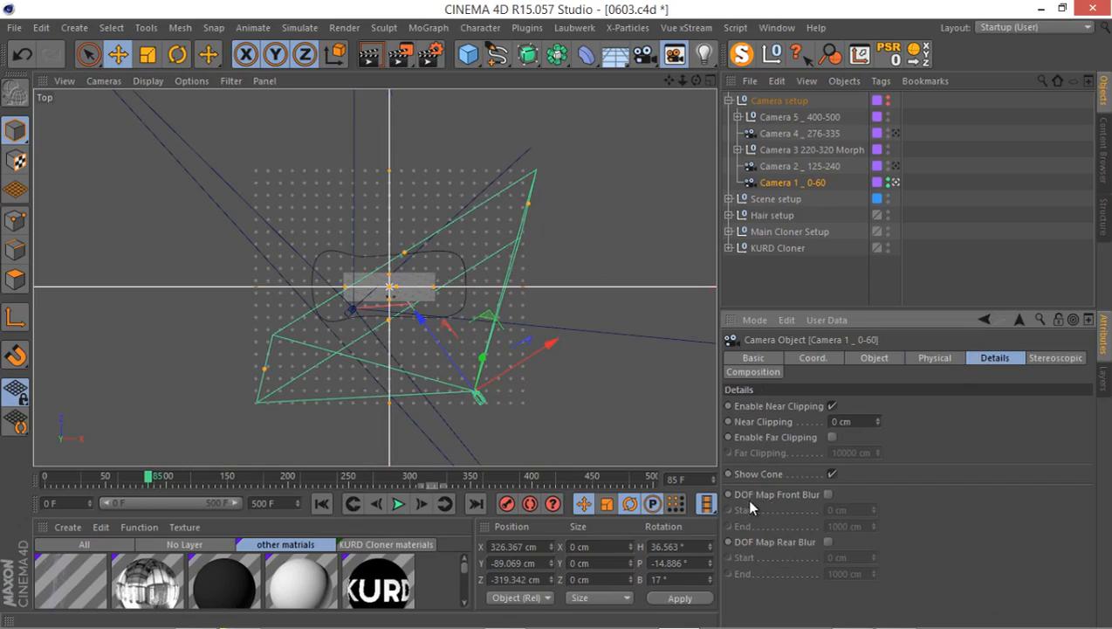
pyautogui.click(829, 495)
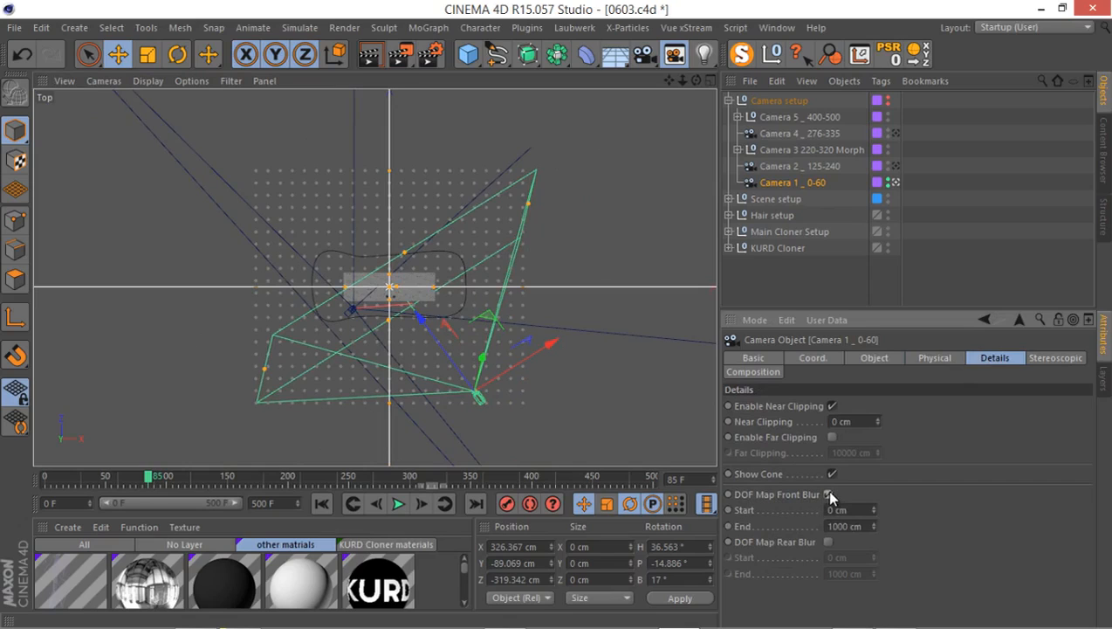
pyautogui.scroll(-4, 566, 382)
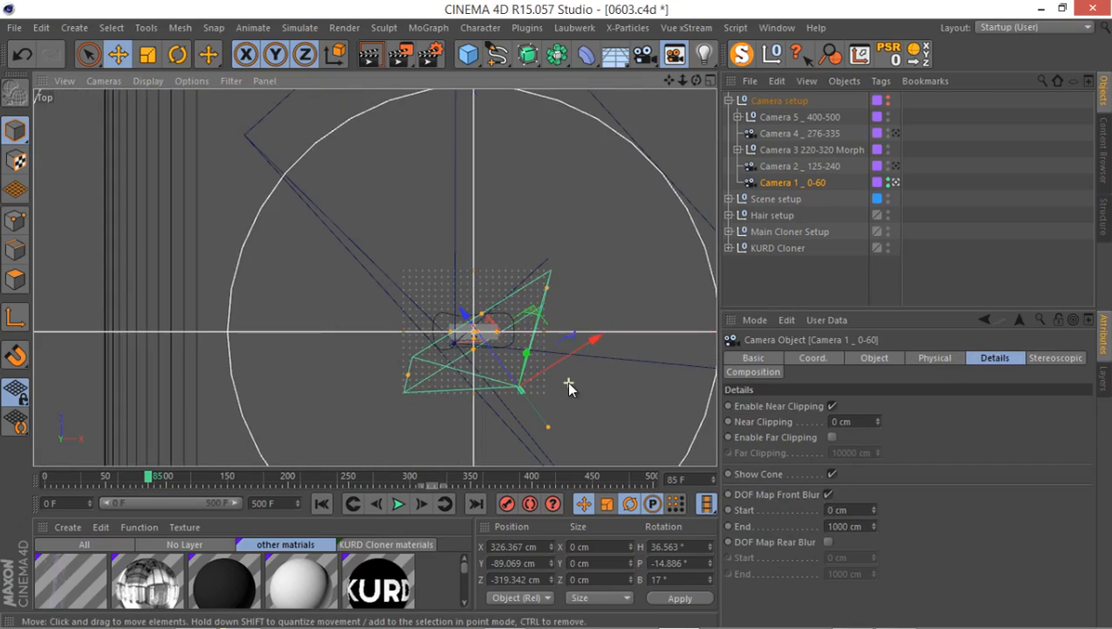
pyautogui.moveTo(567, 391)
pyautogui.keyDown('alt'); pyautogui.mouseDown(button='middle')
pyautogui.moveTo(475, 327)
pyautogui.moveTo(495, 328)
pyautogui.mouseUp(button='middle'); pyautogui.keyUp('alt')
pyautogui.keyDown('alt'); pyautogui.moveTo(484, 337); pyautogui.dragTo(517, 315, button='right'); pyautogui.keyUp('alt')
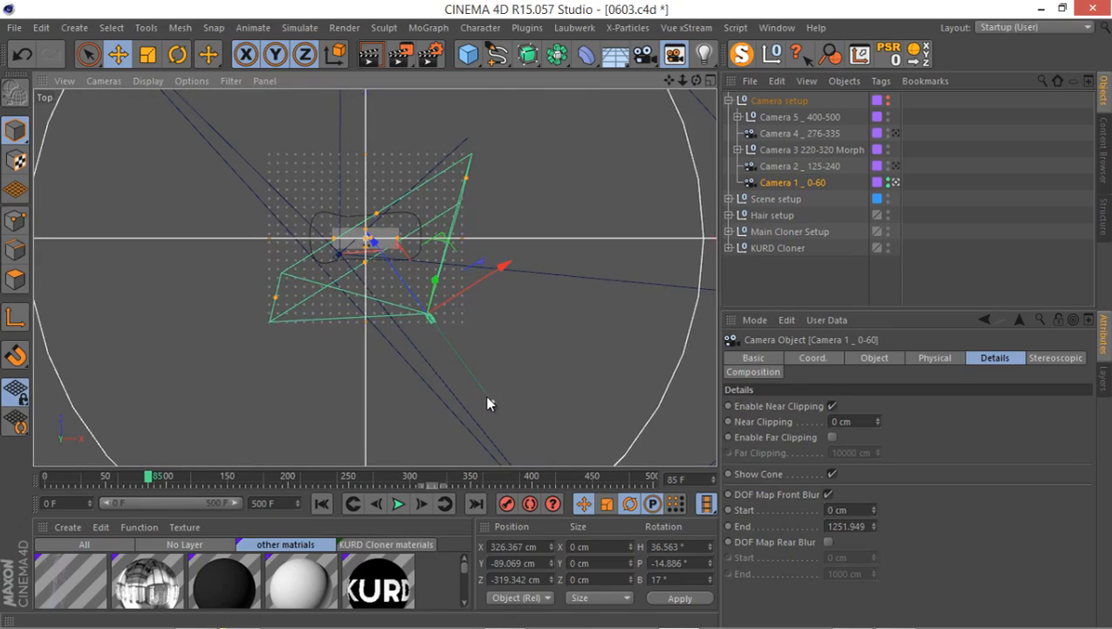
pyautogui.moveTo(487, 403); pyautogui.dragTo(546, 354)
pyautogui.click(845, 509)
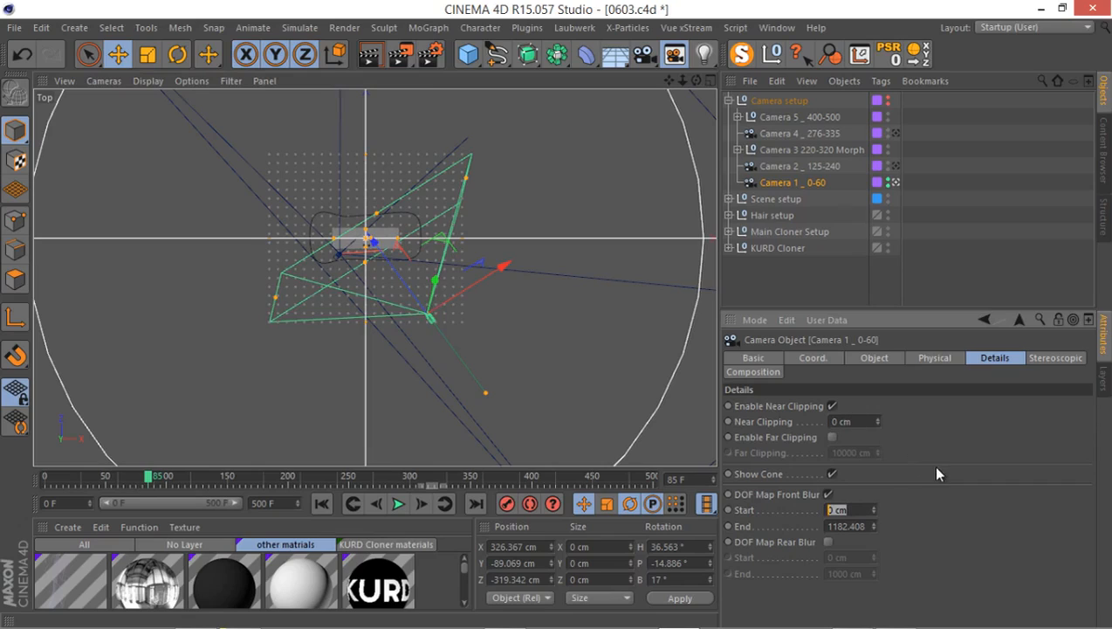
pyautogui.write('500')
pyautogui.press('Return')
# Enable DOF Map Rear Blur for Camera 1 and extend its end distance in the Top view to about 2682 cm.
pyautogui.click(826, 542)
pyautogui.scroll(-5, 489, 298)
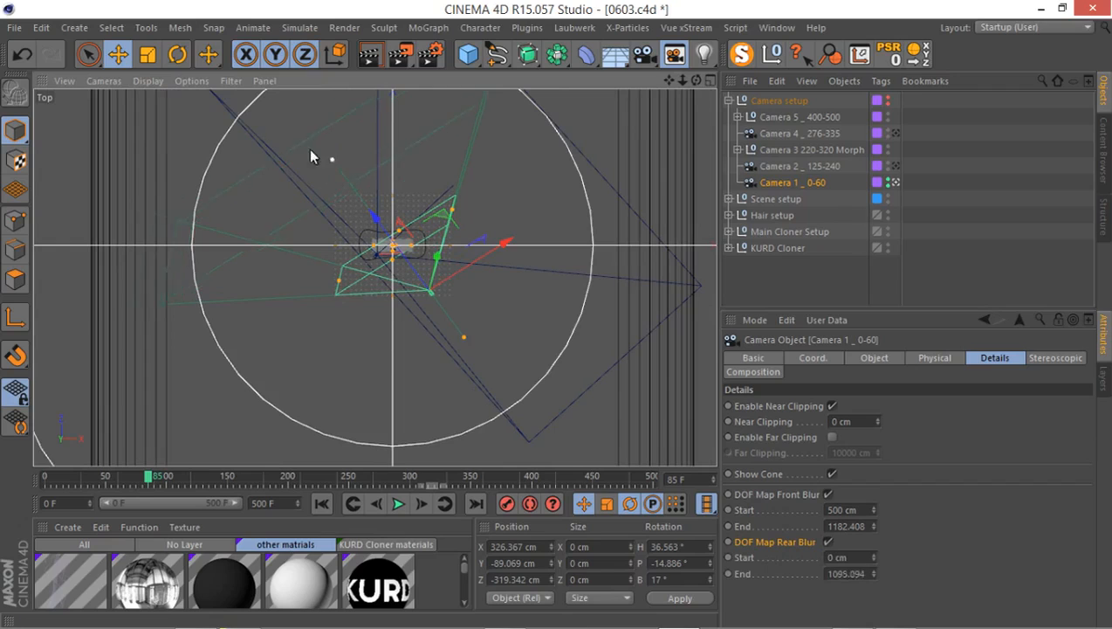
pyautogui.scroll(-2, 327, 216)
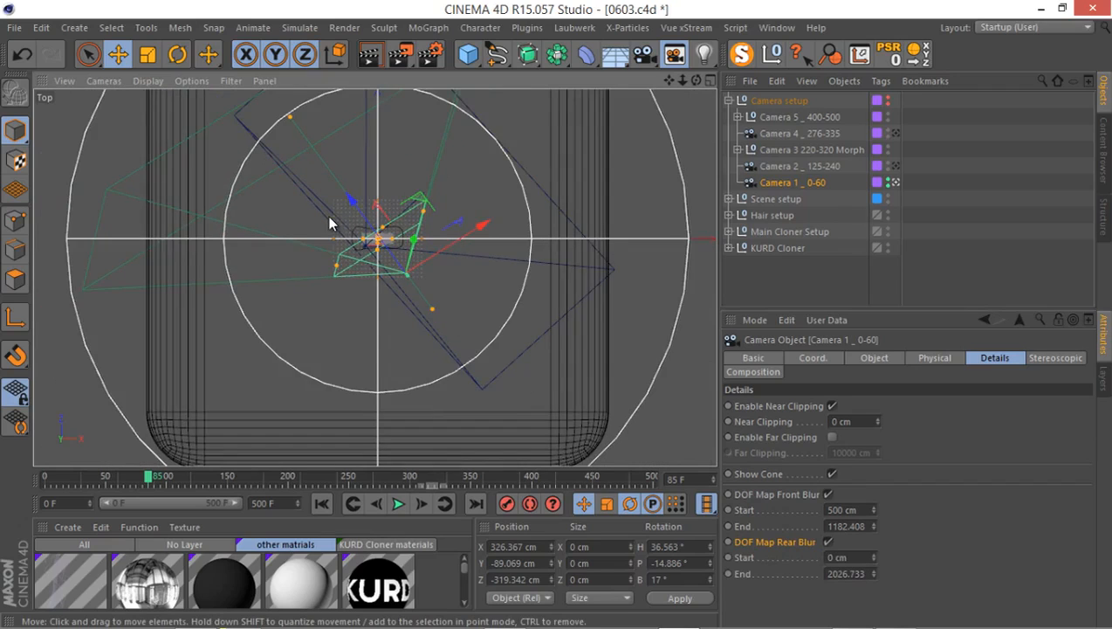
pyautogui.scroll(-2, 327, 216)
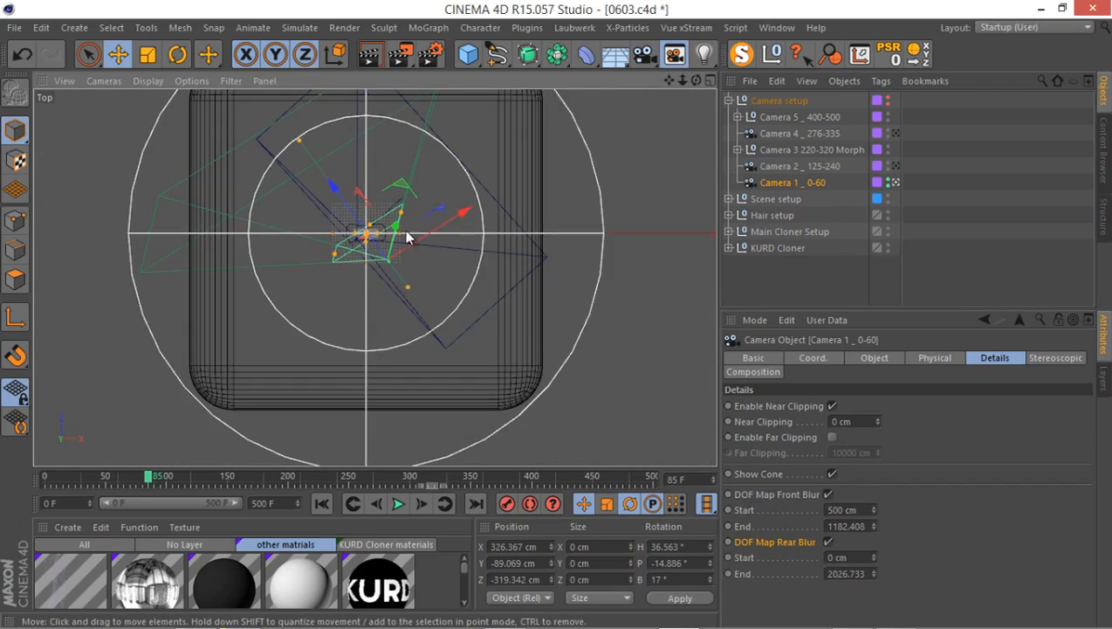
pyautogui.scroll(2, 352, 208)
pyautogui.scroll(3, 352, 208)
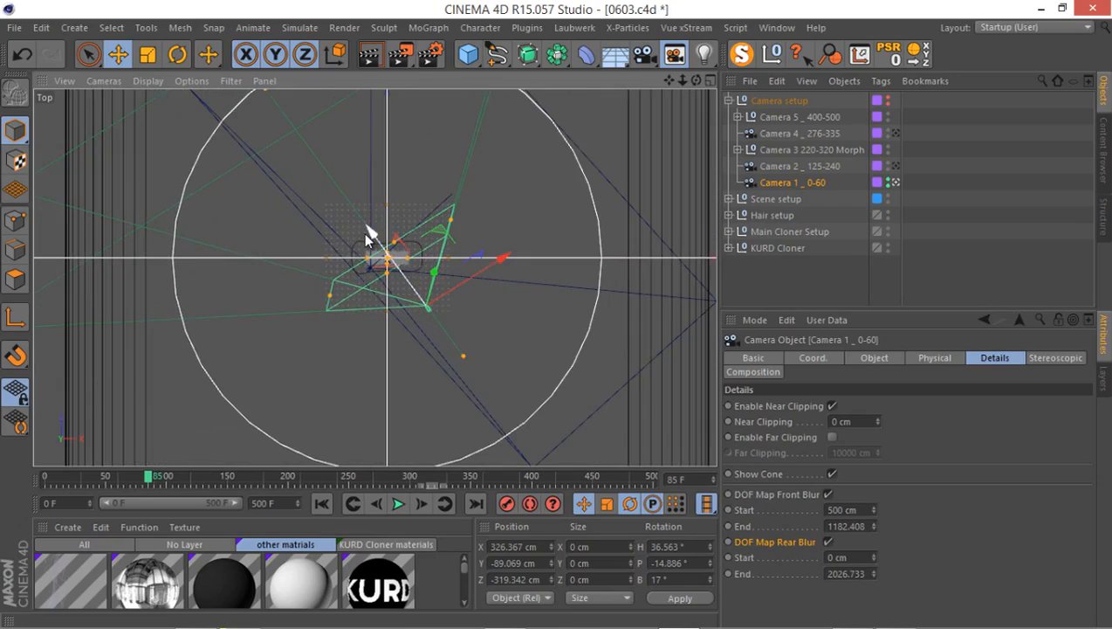
pyautogui.scroll(-1, 365, 236)
pyautogui.scroll(-3, 356, 218)
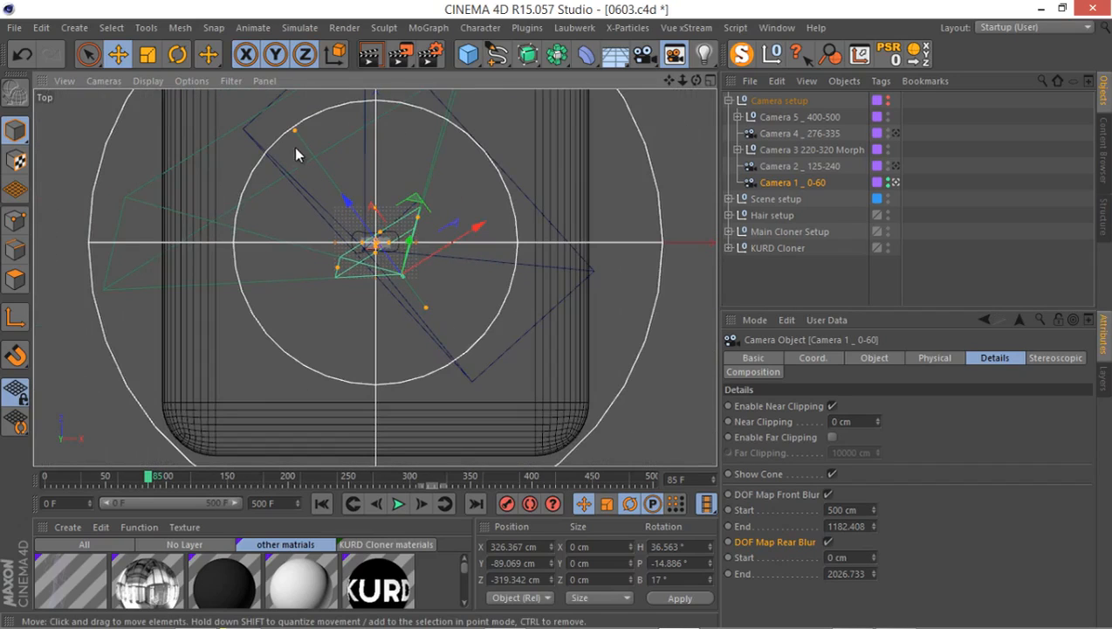
pyautogui.moveTo(301, 132); pyautogui.dragTo(274, 119)
pyautogui.hotkey('ctrl', 'z')
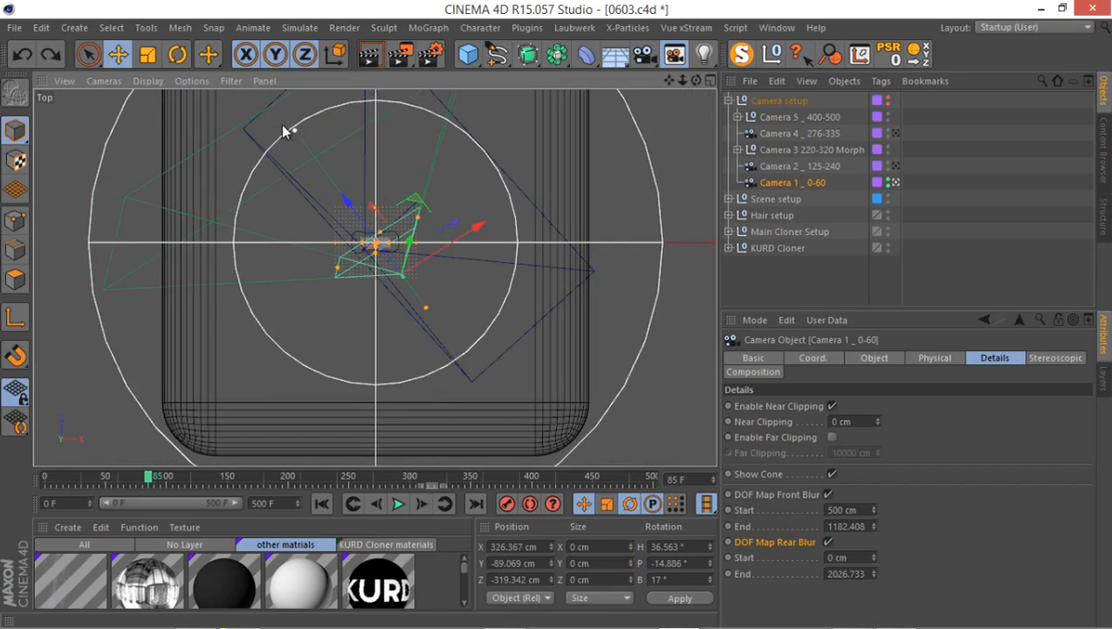
pyautogui.moveTo(249, 109); pyautogui.dragTo(250, 108)
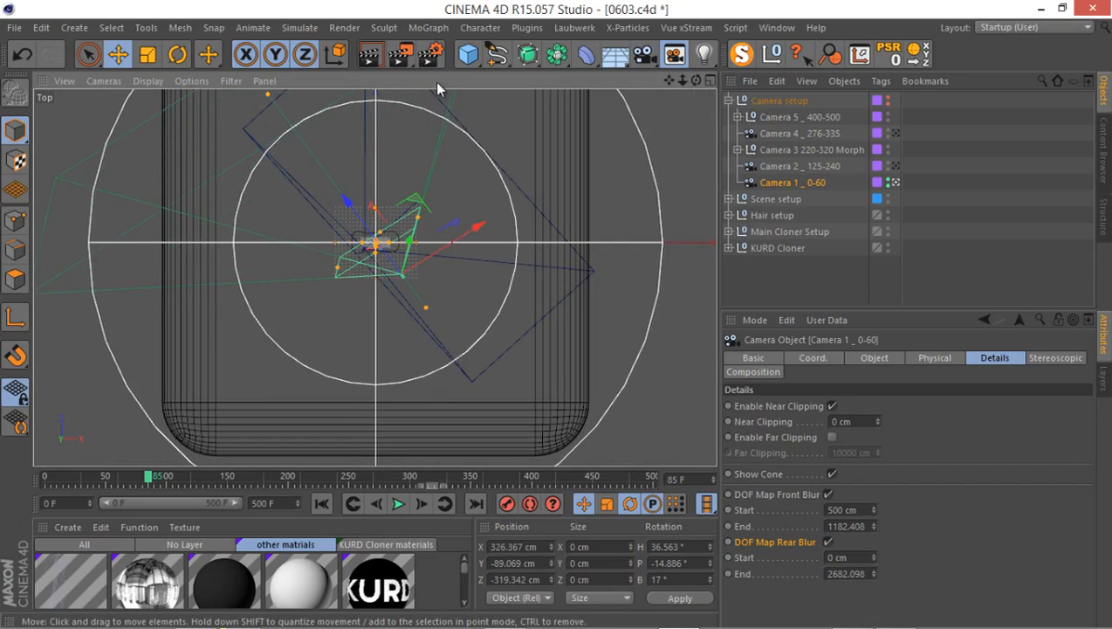
# Return to the Perspective view, expand the Main Cloner Setup group, and go to frame 41.
pyautogui.middleClick(478, 100)
pyautogui.middleClick(280, 158)
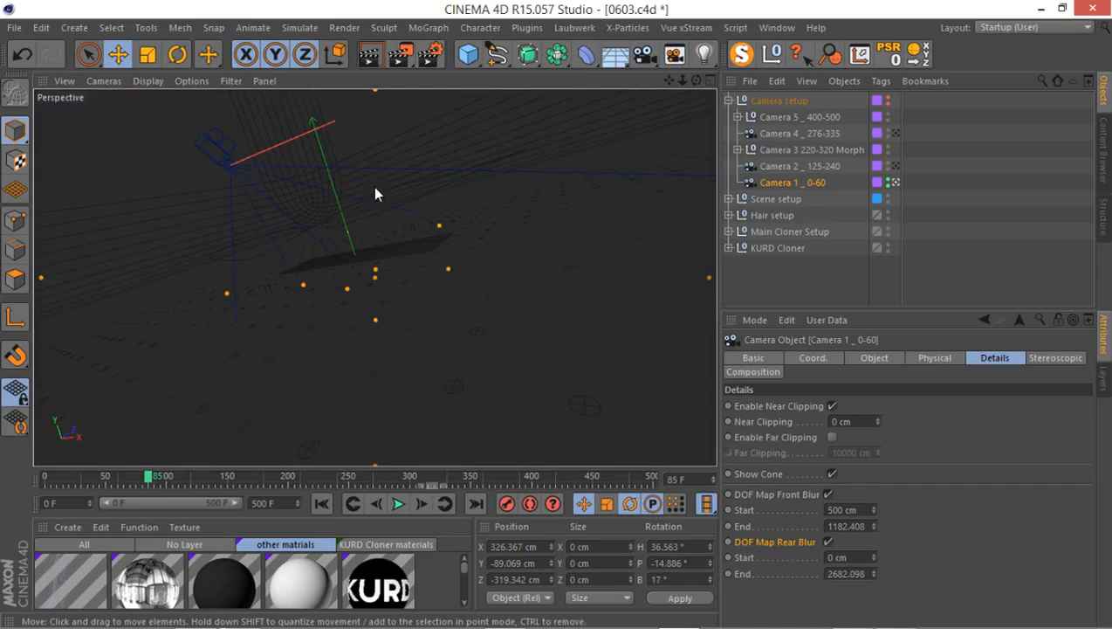
pyautogui.click(735, 220)
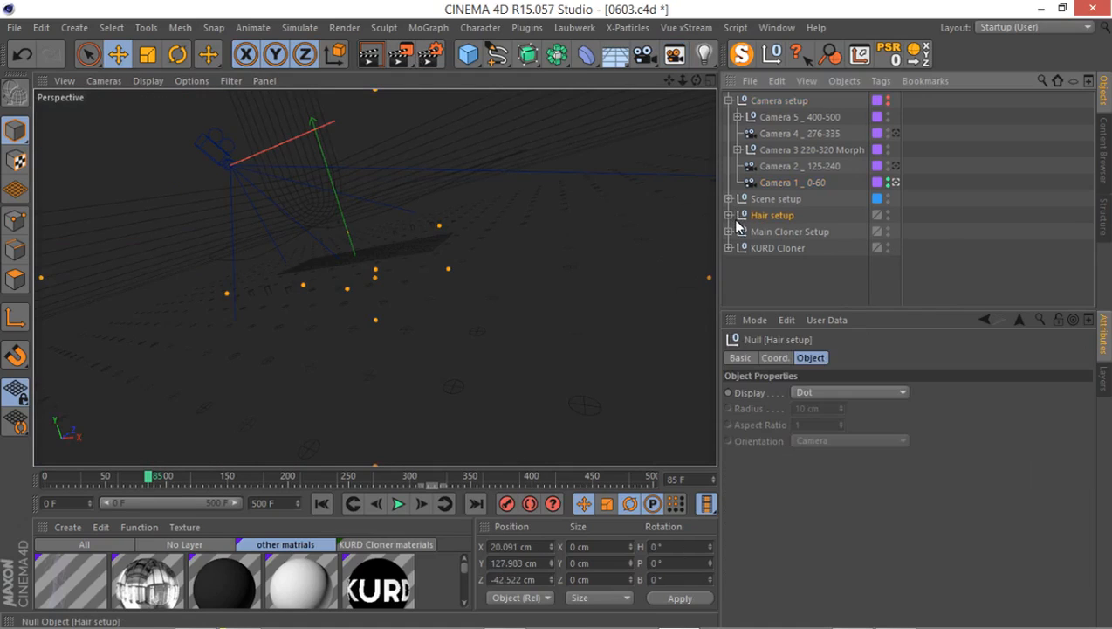
pyautogui.click(730, 230)
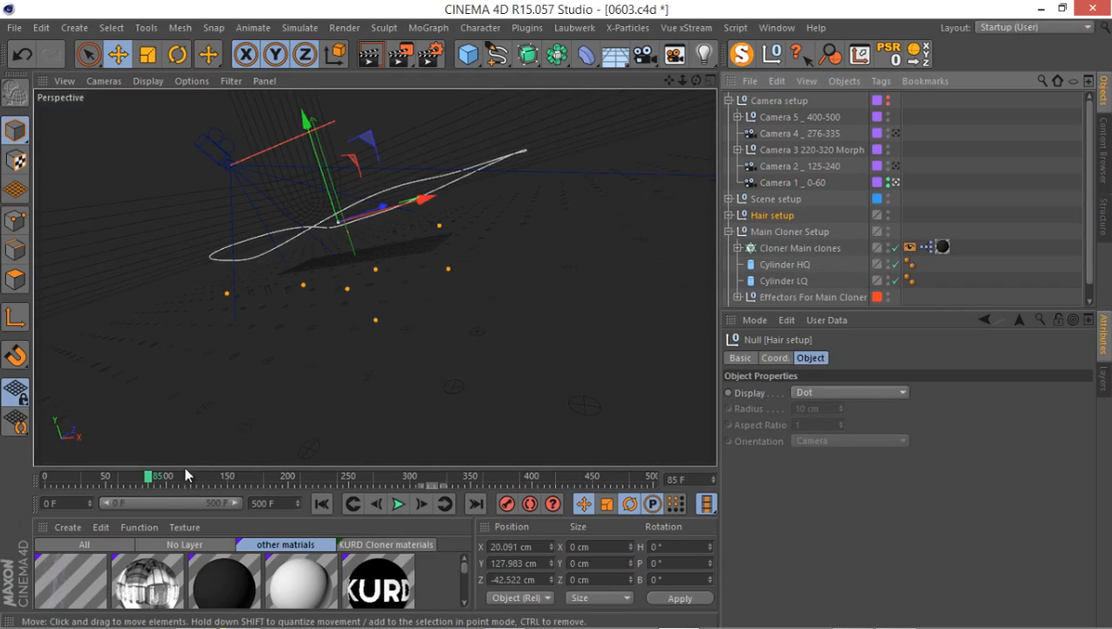
pyautogui.moveTo(113, 475); pyautogui.dragTo(95, 473)
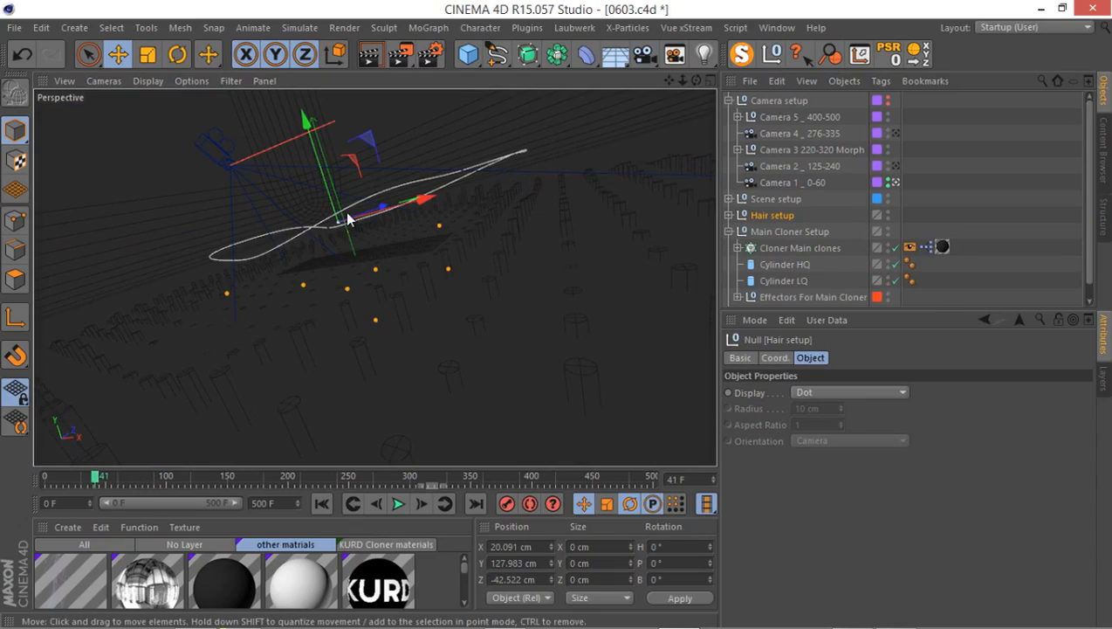
# Check the render output settings and inspect the rendered Depth pass of frame 41 in the Picture Viewer.
pyautogui.click(430, 54)
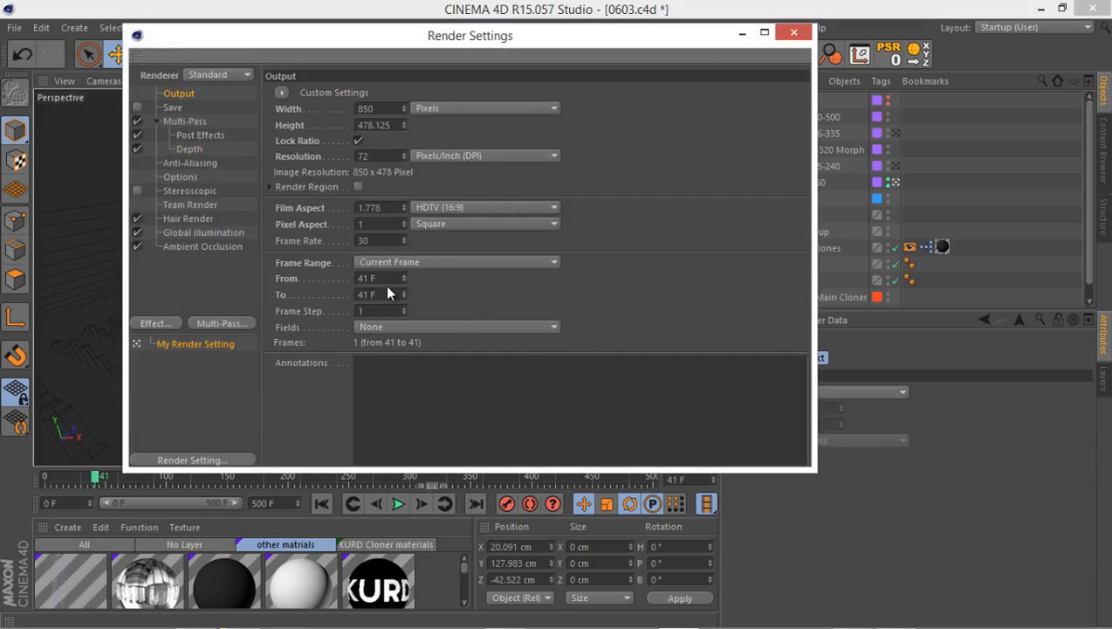
pyautogui.click(795, 34)
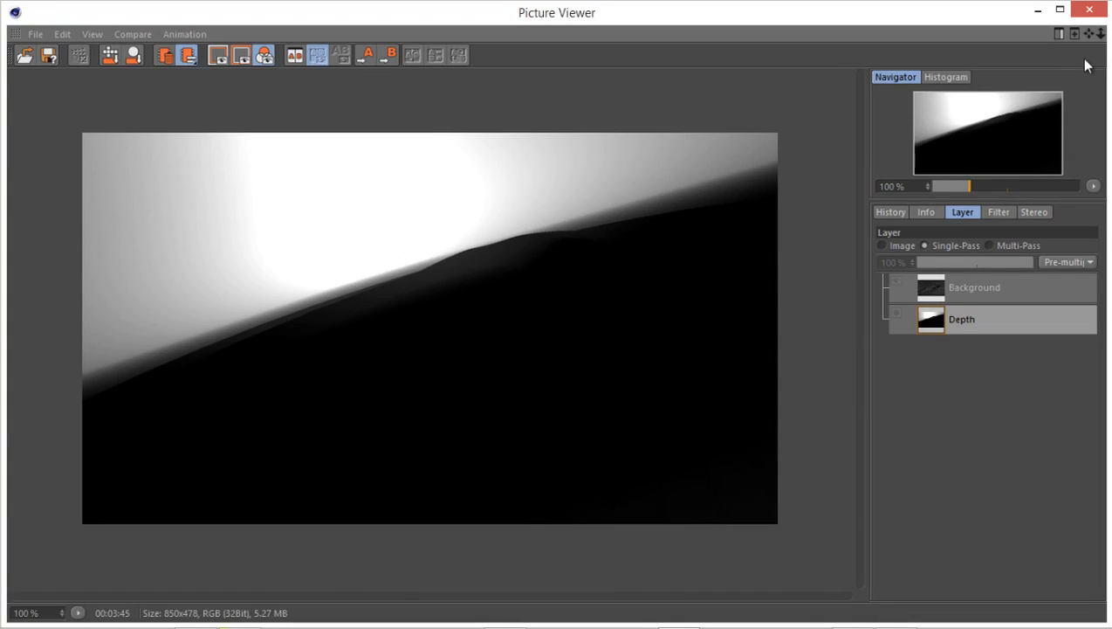
pyautogui.click(1074, 19)
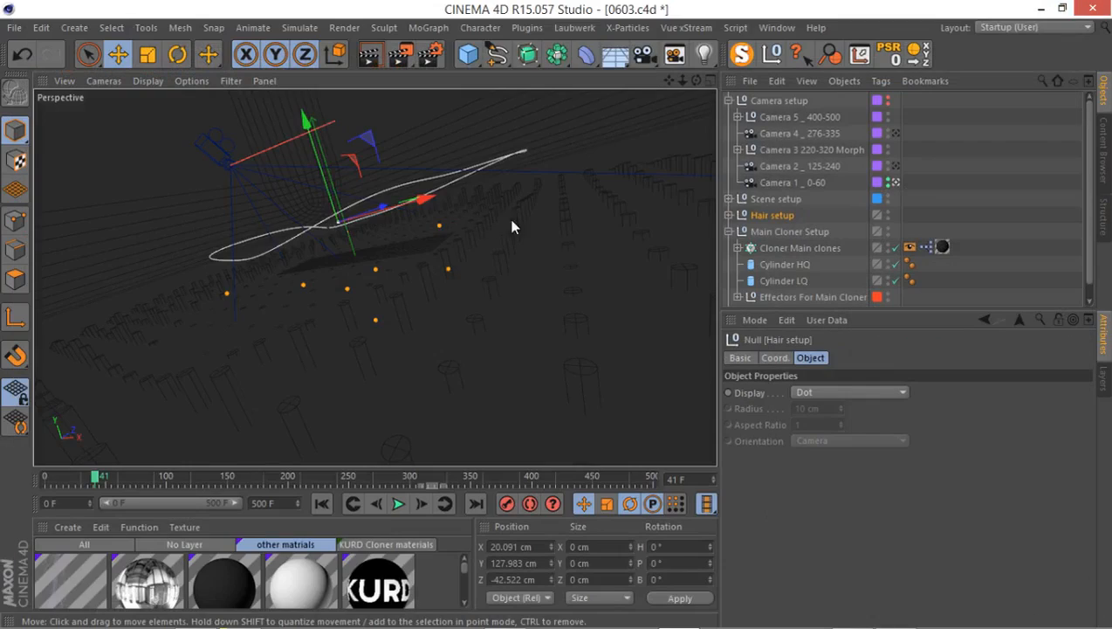
# Look through Camera 2 _ 125-240 and go to frame 199.
pyautogui.moveTo(928, 312); pyautogui.dragTo(928, 469)
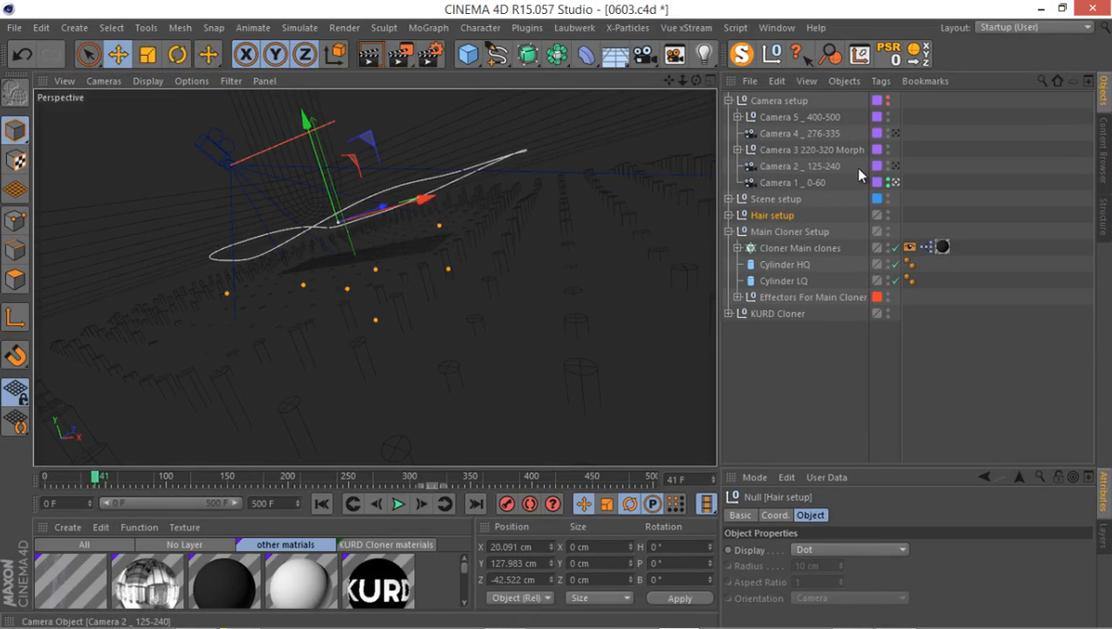
pyautogui.click(895, 166)
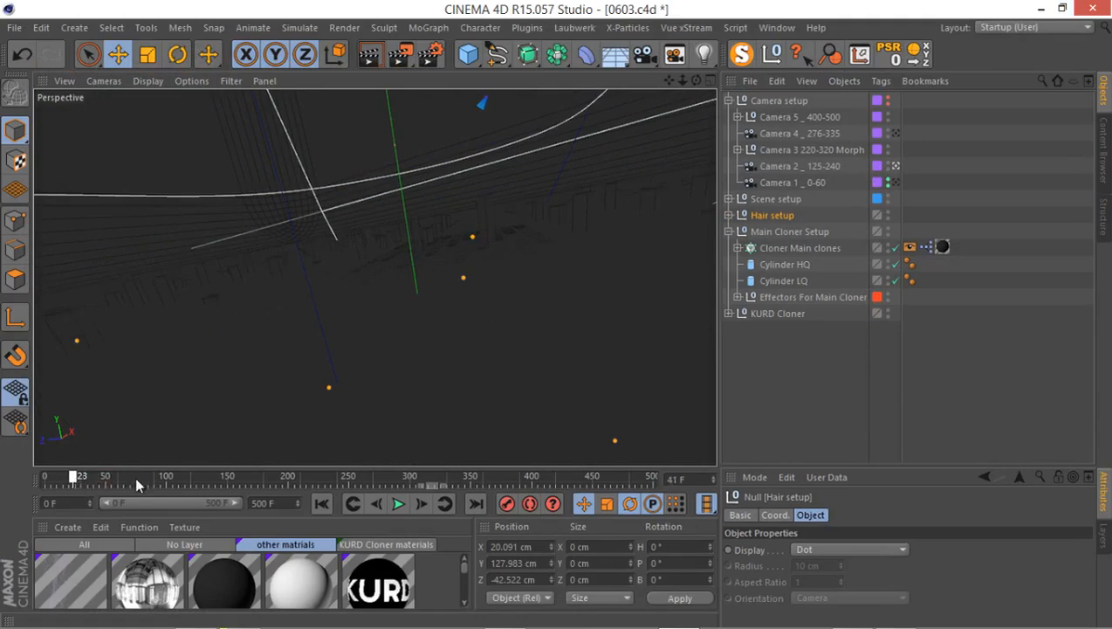
pyautogui.moveTo(135, 479); pyautogui.dragTo(289, 488)
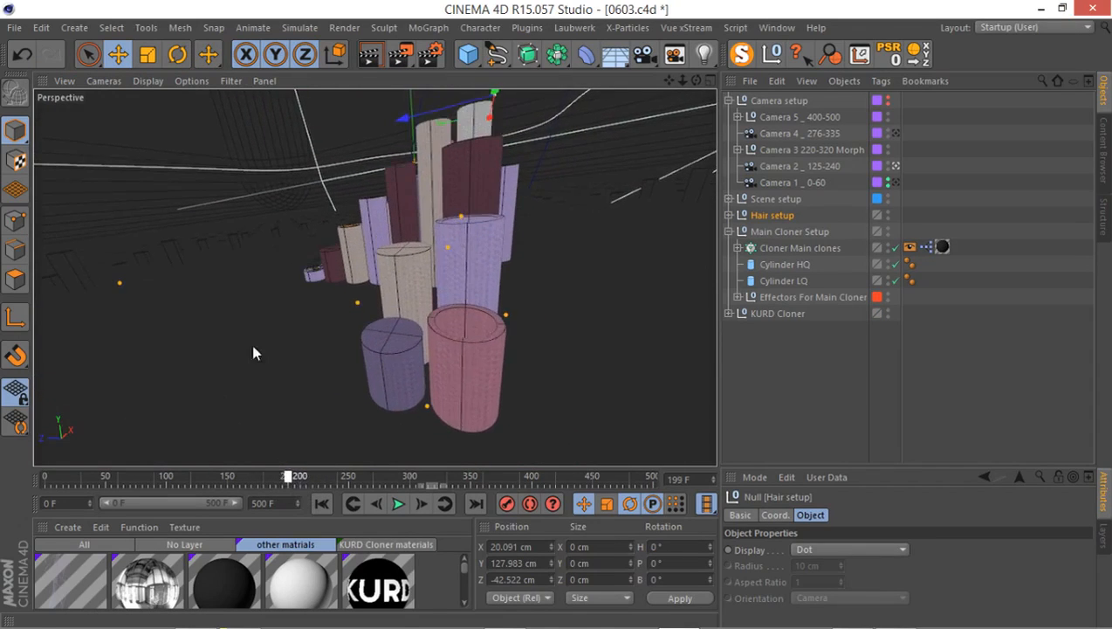
# In the Top view, reset Camera 1's visibility to default, force Camera 2 _ 125-240 to be visible, and select it.
pyautogui.middleClick(253, 352)
pyautogui.middleClick(494, 229)
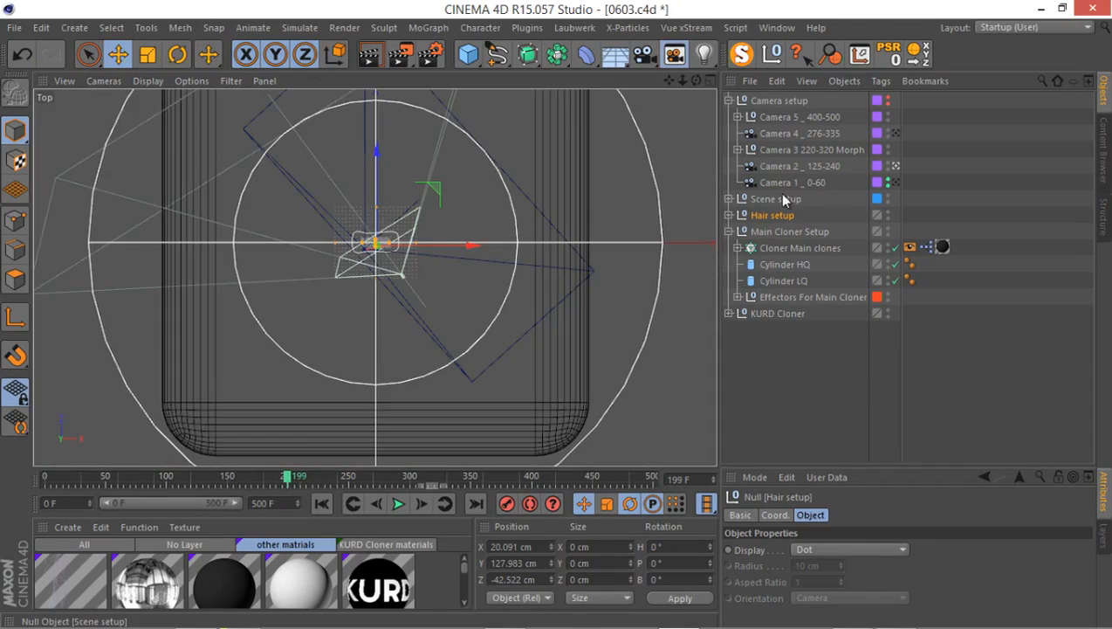
pyautogui.click(887, 179)
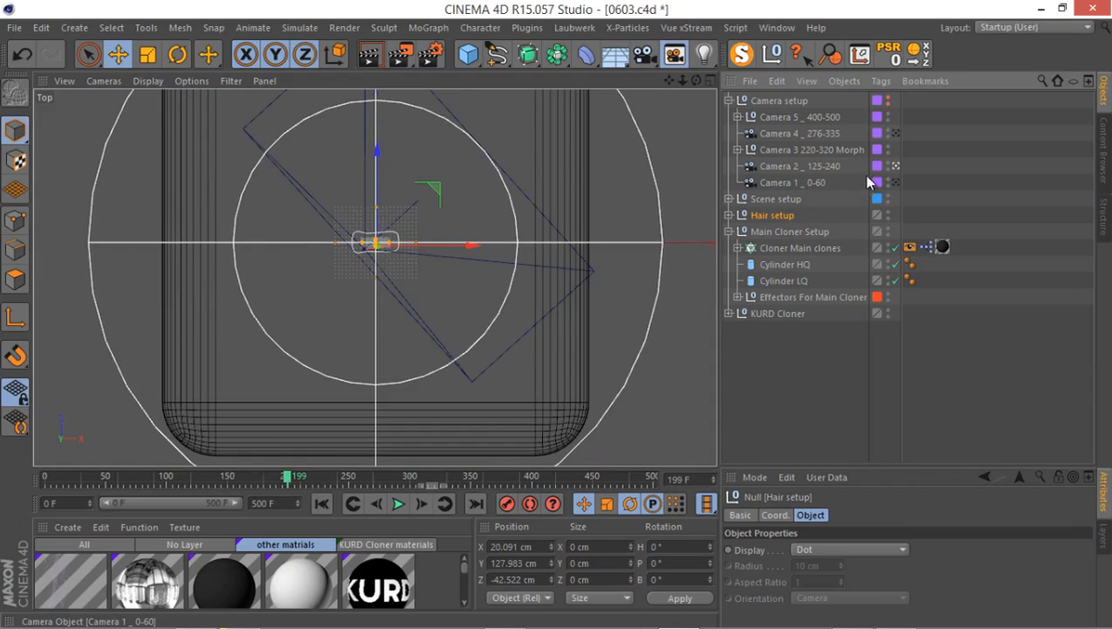
pyautogui.click(888, 165)
pyautogui.scroll(5, 454, 253)
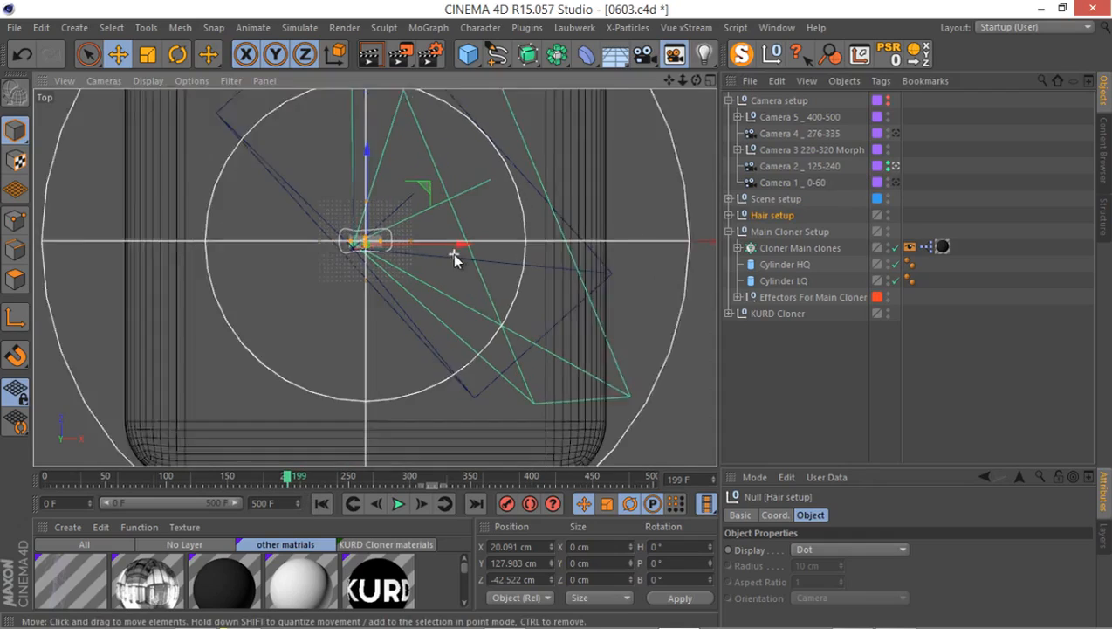
pyautogui.keyDown('alt'); pyautogui.moveTo(375, 278); pyautogui.dragTo(527, 380, button='middle'); pyautogui.keyUp('alt')
pyautogui.keyDown('alt'); pyautogui.moveTo(430, 338); pyautogui.dragTo(436, 380, button='right'); pyautogui.keyUp('alt')
pyautogui.click(798, 166)
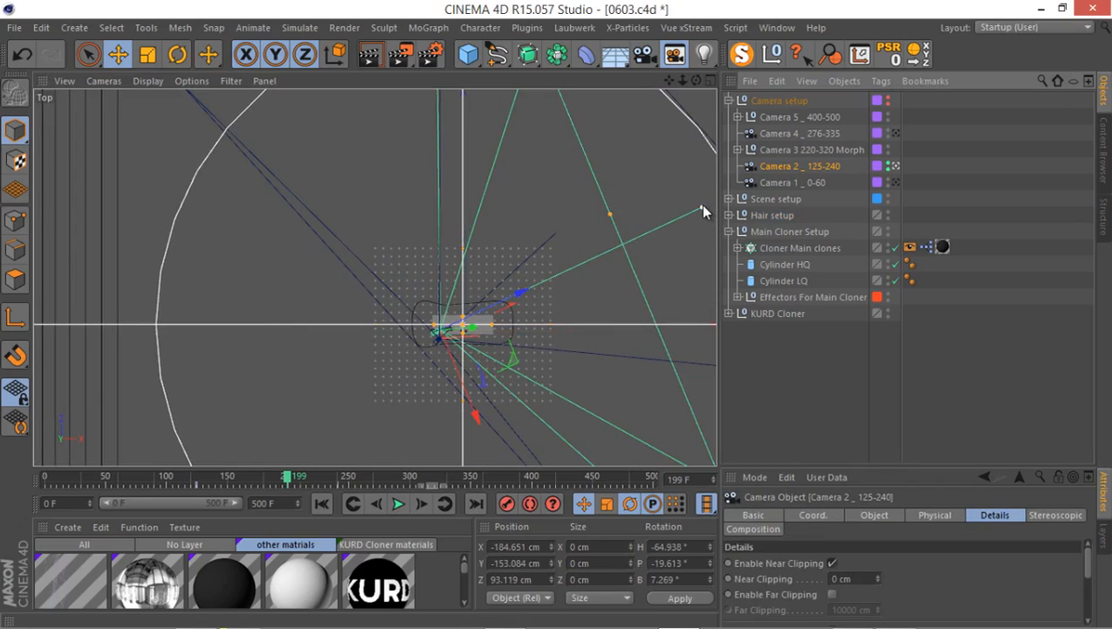
# In the Top view, shorten the focus distance of Camera 2 _ 125-240 so its focus plane falls among the cylinders close to it.
pyautogui.moveTo(699, 204); pyautogui.dragTo(487, 313)
pyautogui.scroll(10, 487, 319)
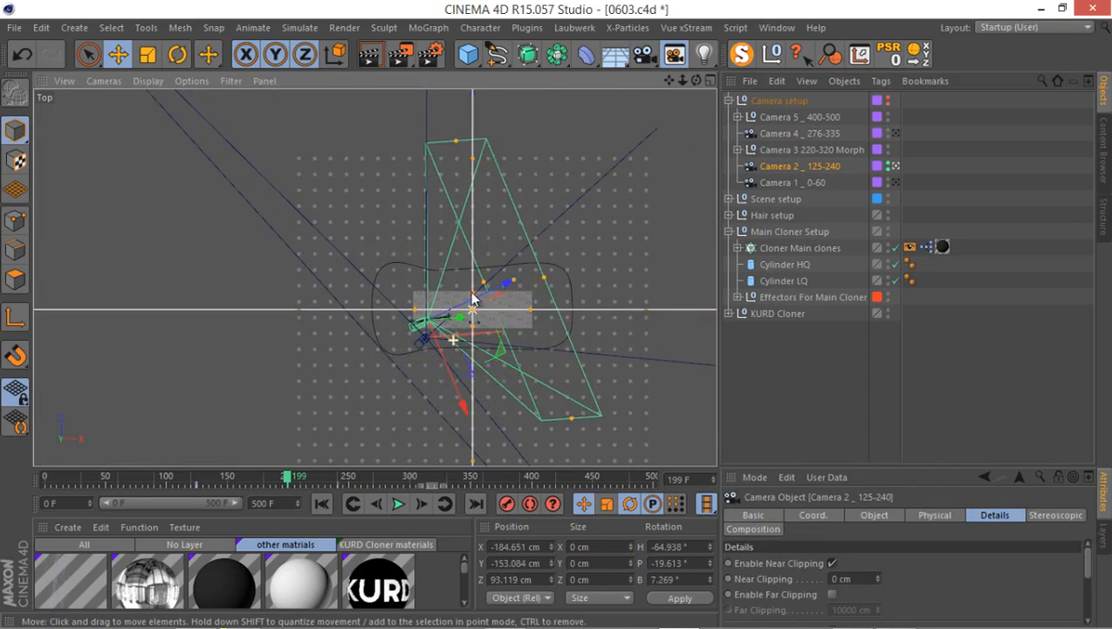
pyautogui.scroll(1, 480, 280)
pyautogui.keyDown('alt'); pyautogui.moveTo(484, 311); pyautogui.dragTo(517, 221, button='middle'); pyautogui.keyUp('alt')
pyautogui.moveTo(638, 177); pyautogui.dragTo(415, 283)
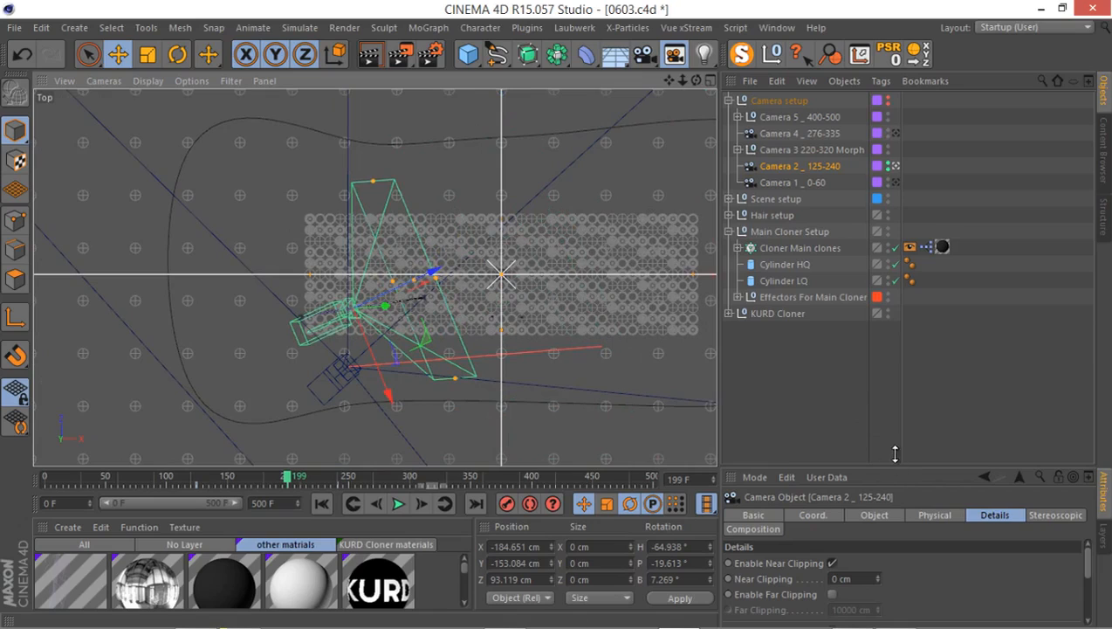
# Enable DOF Map Rear Blur on Camera 2 _ 125-240 and extend its end to about 1157.5 cm, past the clones.
pyautogui.moveTo(888, 469); pyautogui.dragTo(882, 221)
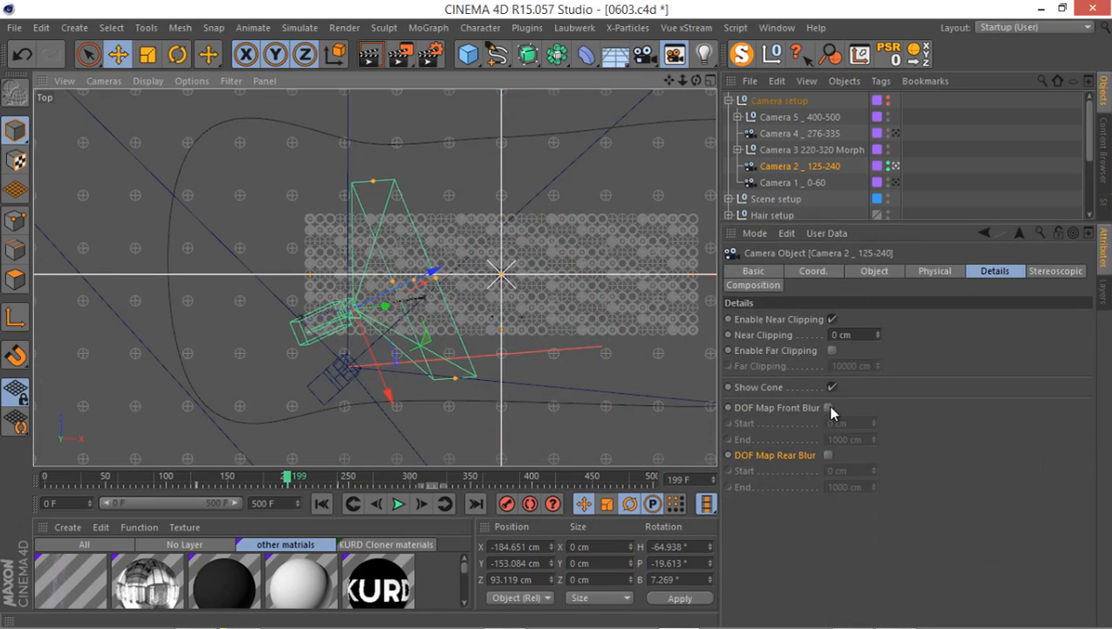
pyautogui.click(827, 454)
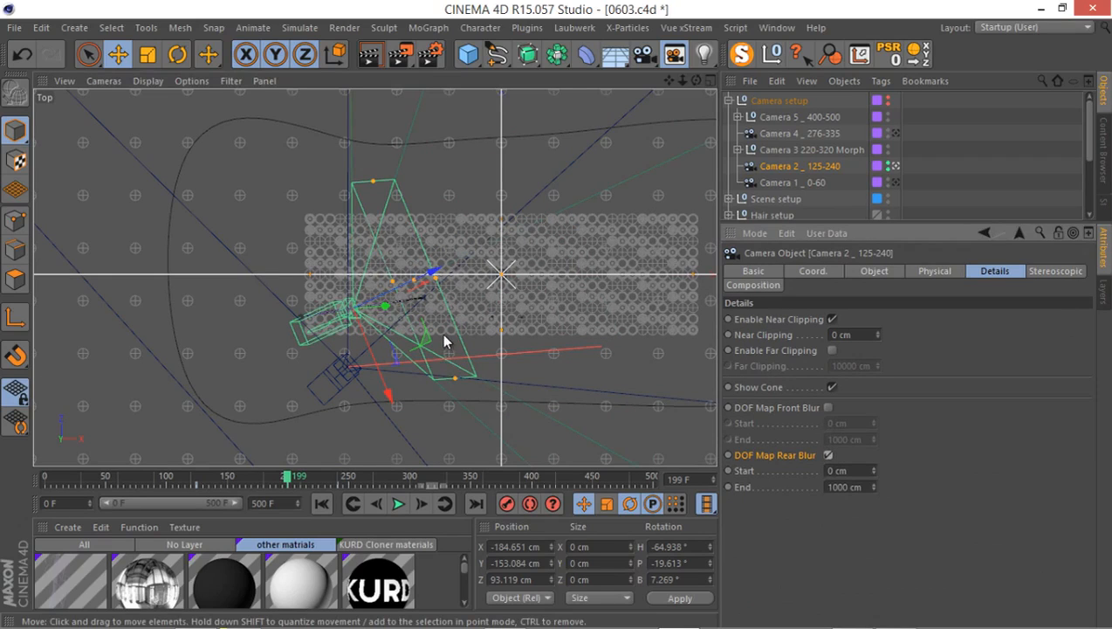
pyautogui.scroll(-10, 444, 340)
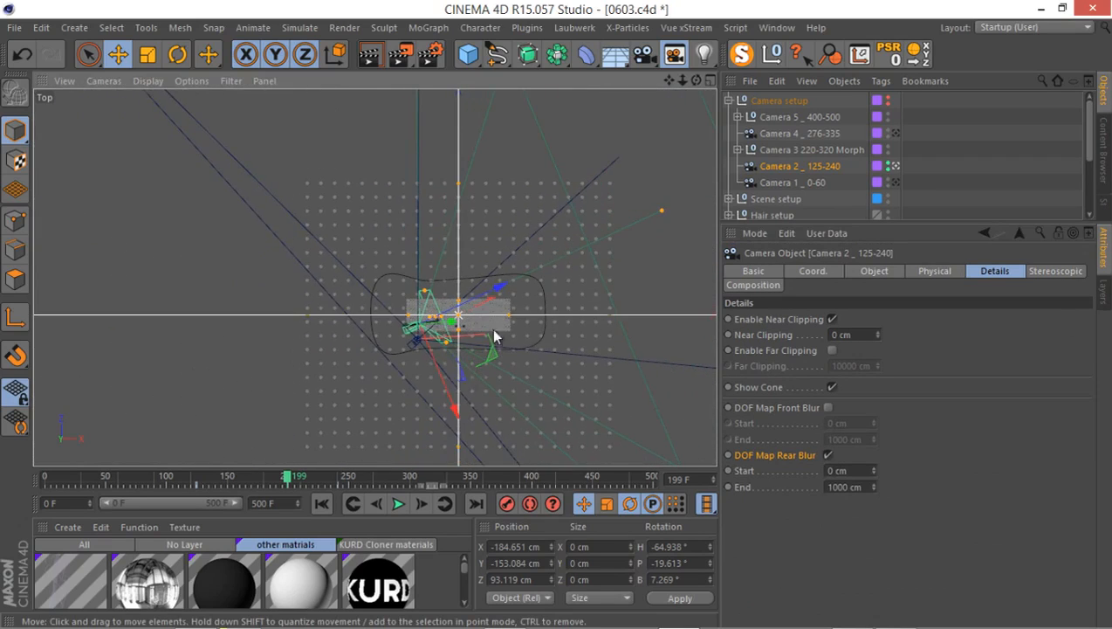
pyautogui.moveTo(686, 204); pyautogui.dragTo(685, 205)
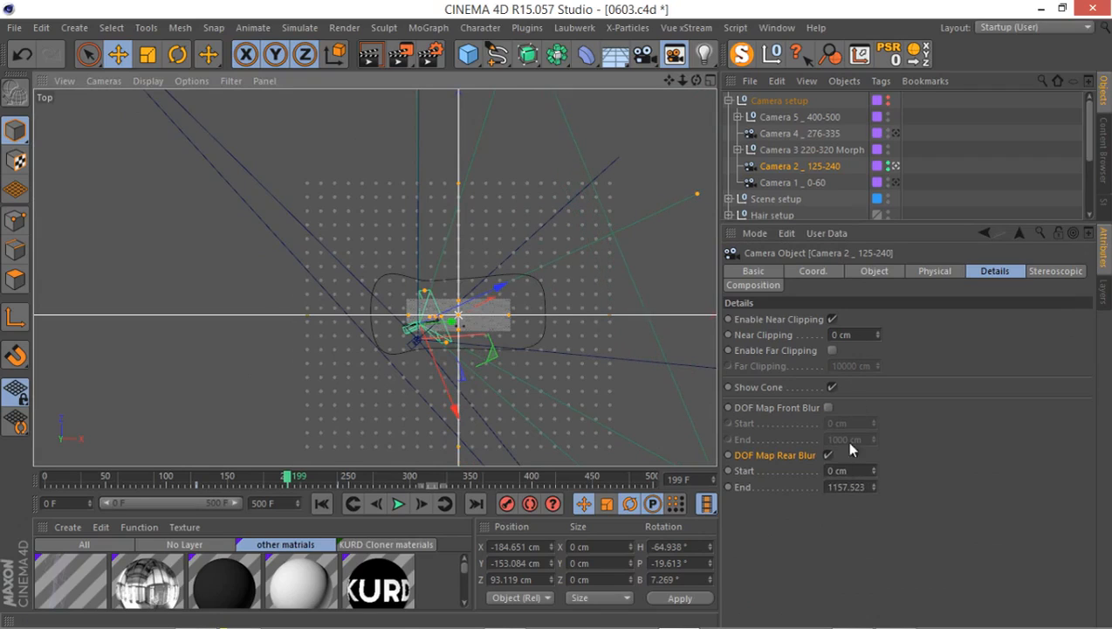
# Enable DOF Map Front Blur on Camera 2 _ 125-240 and set its end to about 555 cm, just behind the clone grid.
pyautogui.click(829, 407)
pyautogui.moveTo(319, 378); pyautogui.dragTo(310, 379)
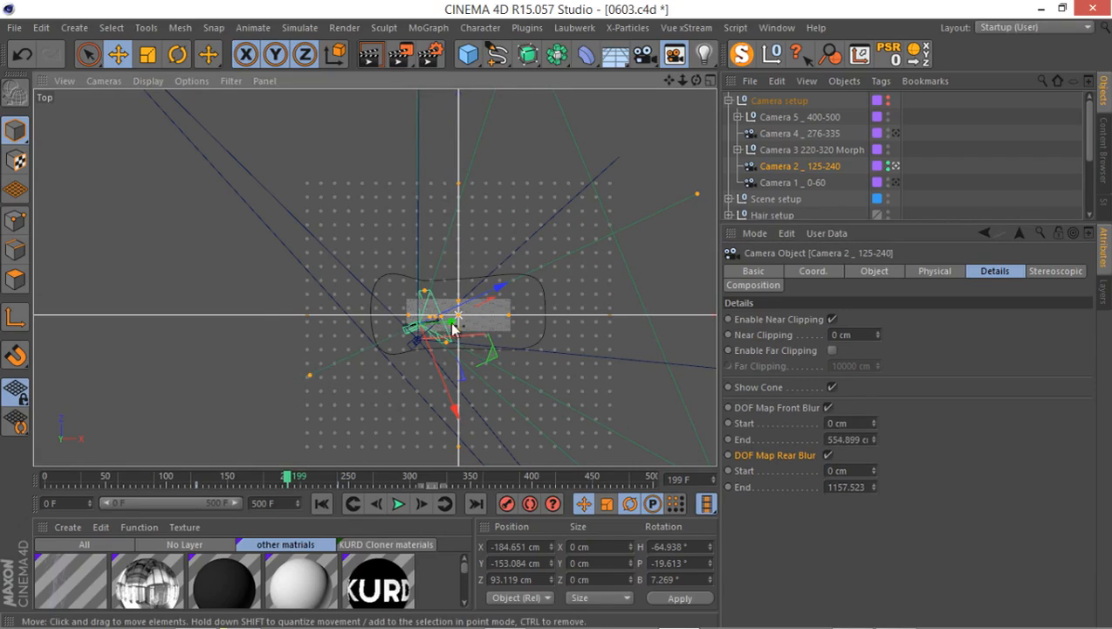
pyautogui.scroll(3, 377, 303)
pyautogui.scroll(2, 432, 328)
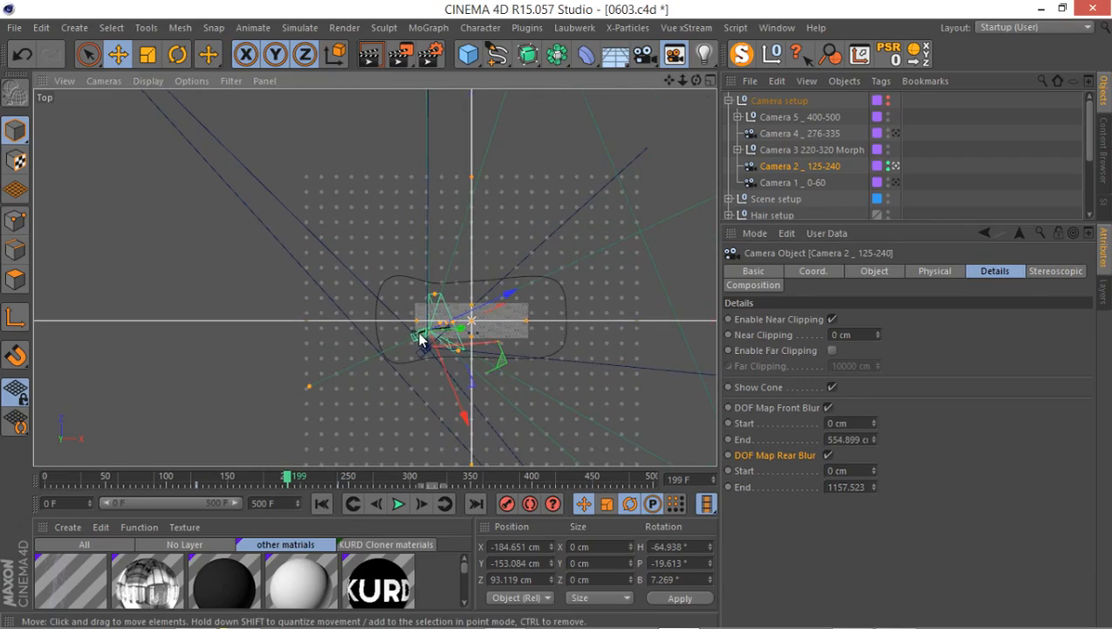
pyautogui.scroll(-4, 428, 336)
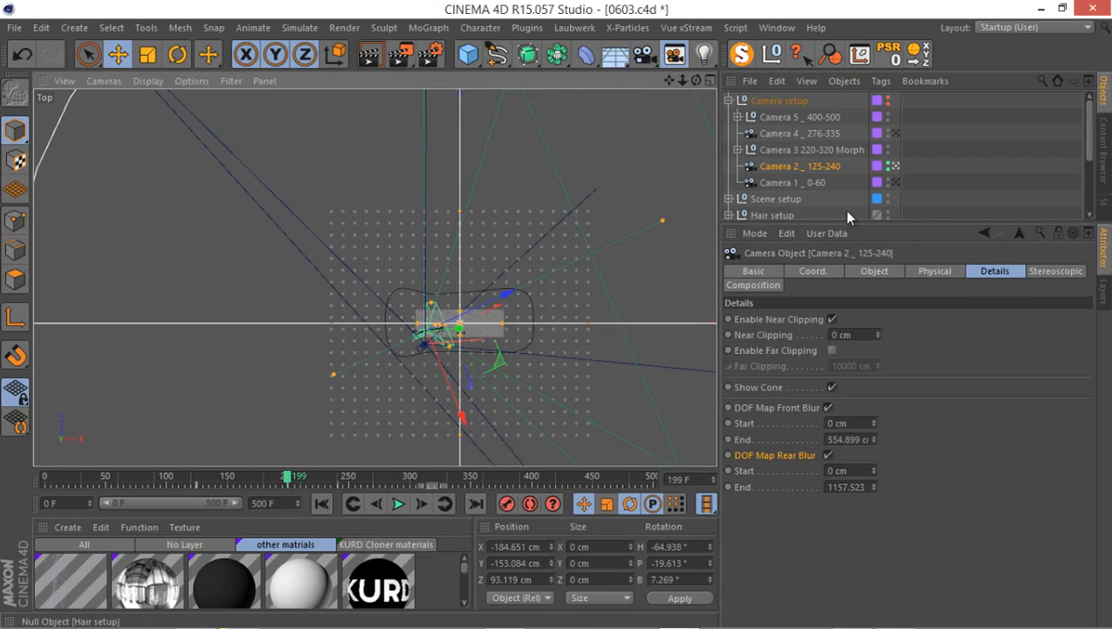
# Return to the Perspective view and go to frame 203.
pyautogui.middleClick(444, 178)
pyautogui.middleClick(293, 178)
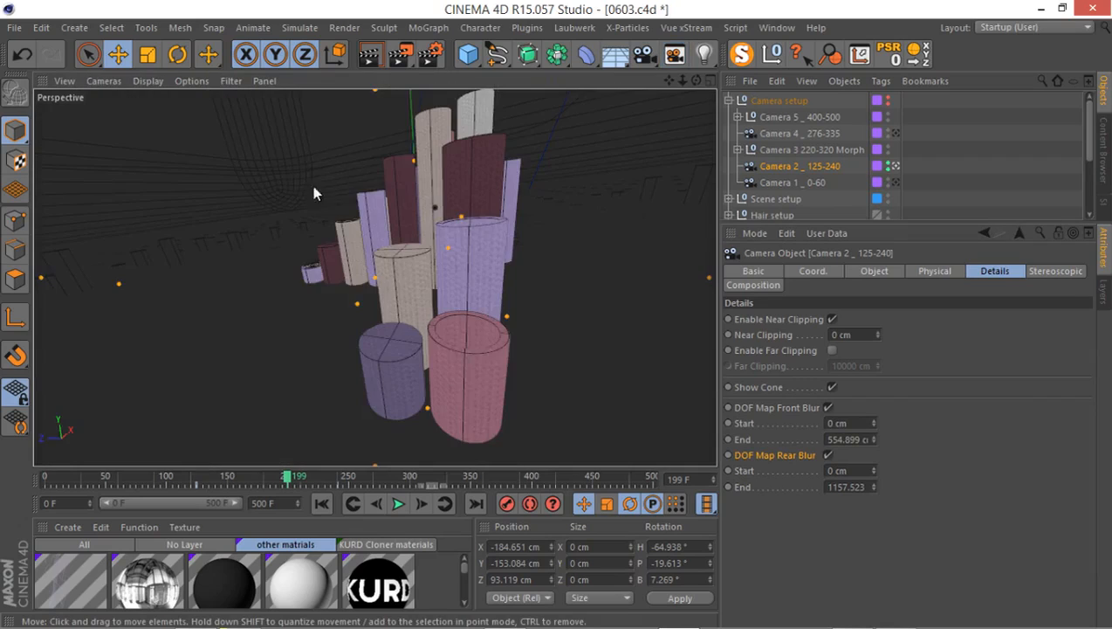
pyautogui.moveTo(295, 478)
pyautogui.mouseDown()
pyautogui.moveTo(281, 474)
pyautogui.moveTo(332, 474)
pyautogui.moveTo(291, 476)
pyautogui.mouseUp()
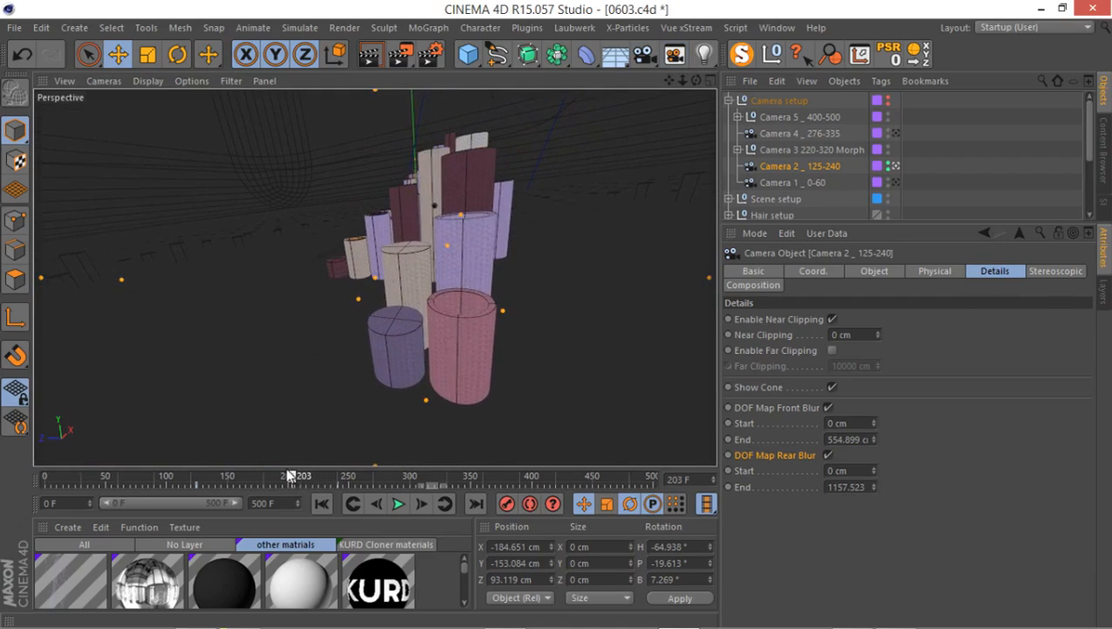
# Examine Camera 2 _ 125-240's focus plane against the cylinders in the Top view at frame 203, and return to the Perspective view.
pyautogui.middleClick(510, 241)
pyautogui.middleClick(510, 241)
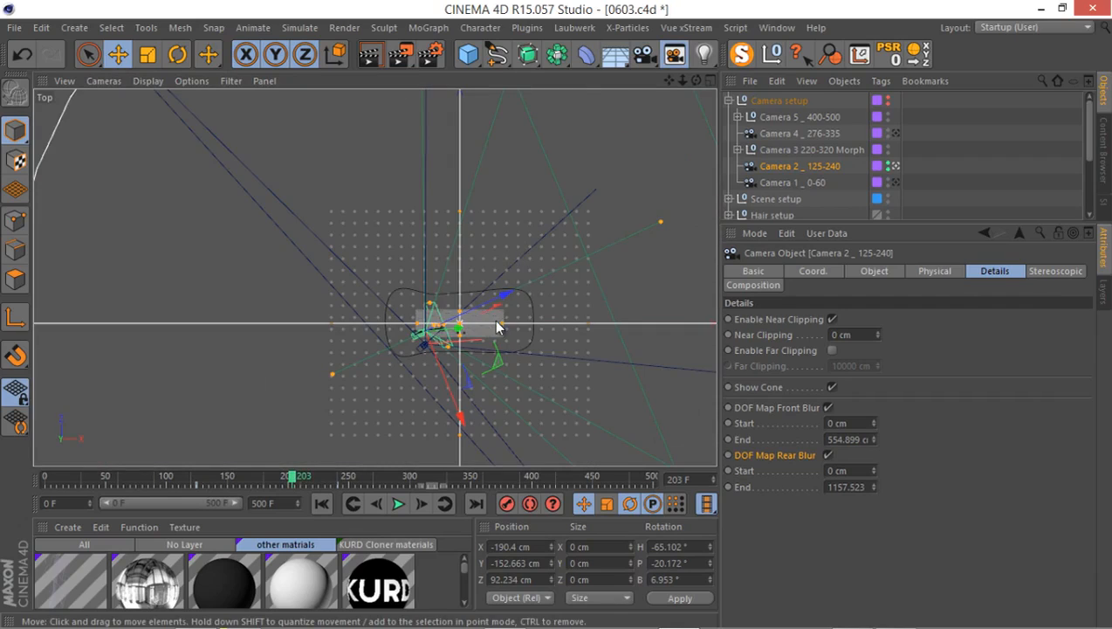
pyautogui.scroll(8, 496, 323)
pyautogui.scroll(3, 377, 351)
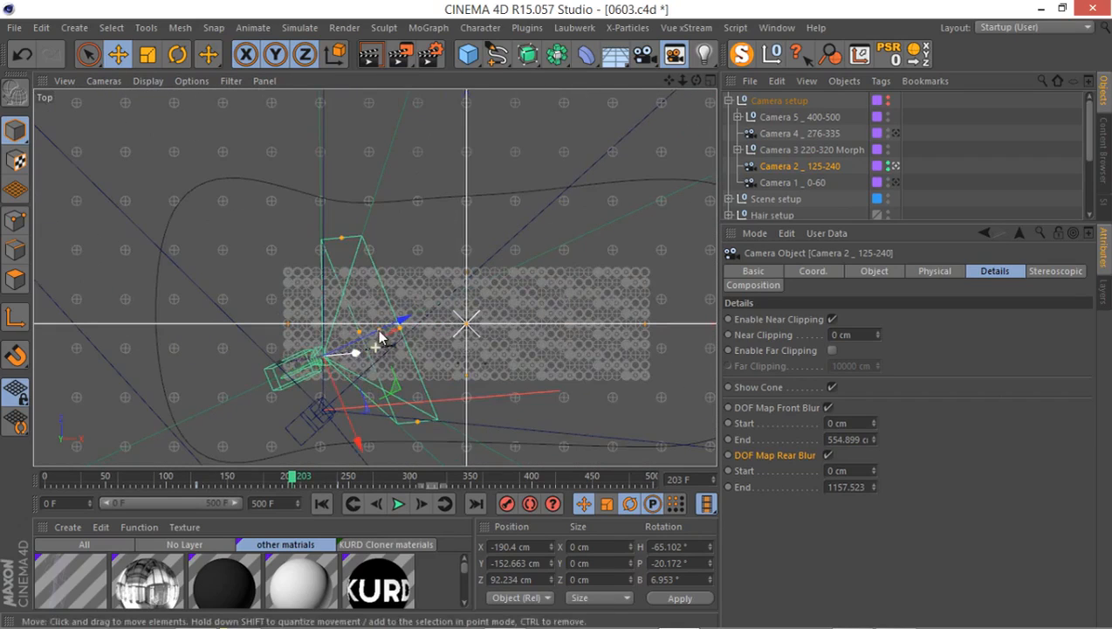
pyautogui.middleClick(357, 311)
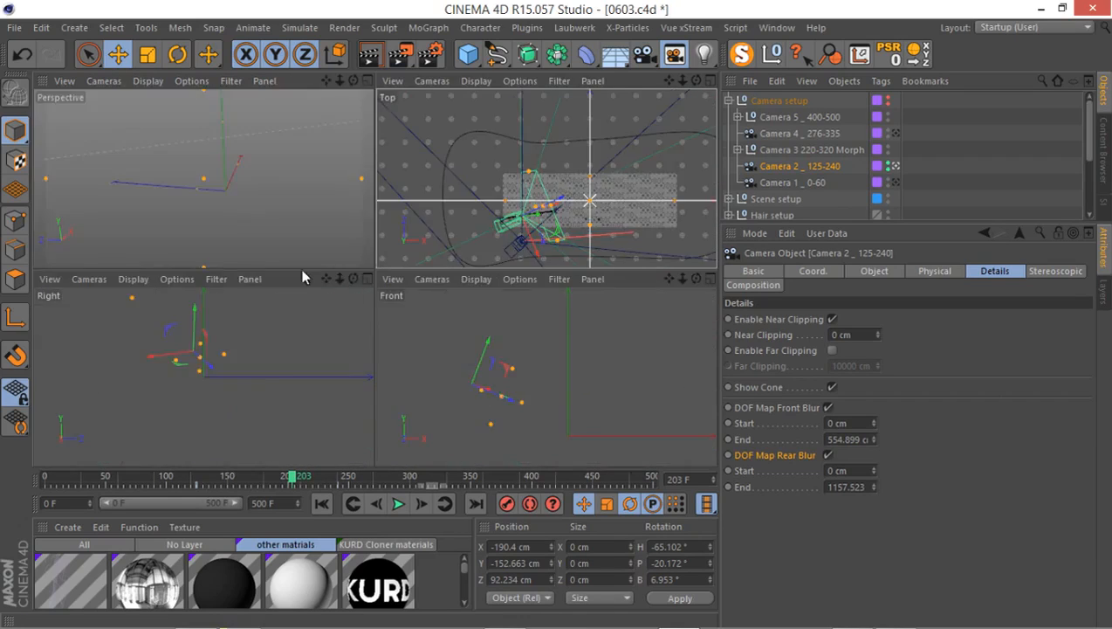
pyautogui.middleClick(229, 228)
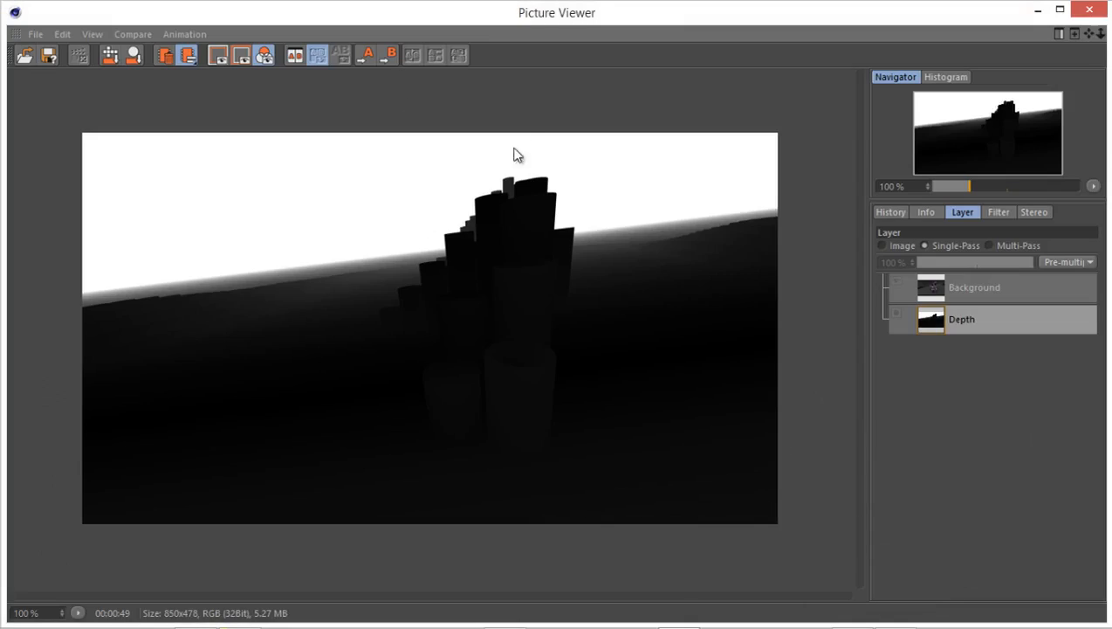
# Compare the rendered image with its Depth pass in the Picture Viewer and close the viewer.
pyautogui.click(882, 245)
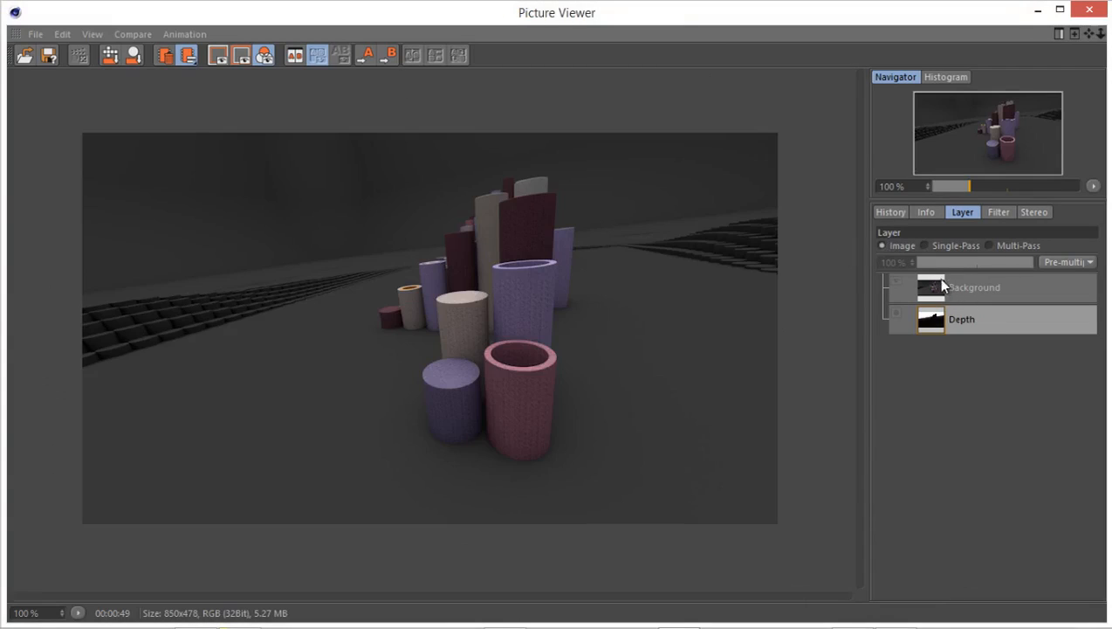
pyautogui.click(945, 246)
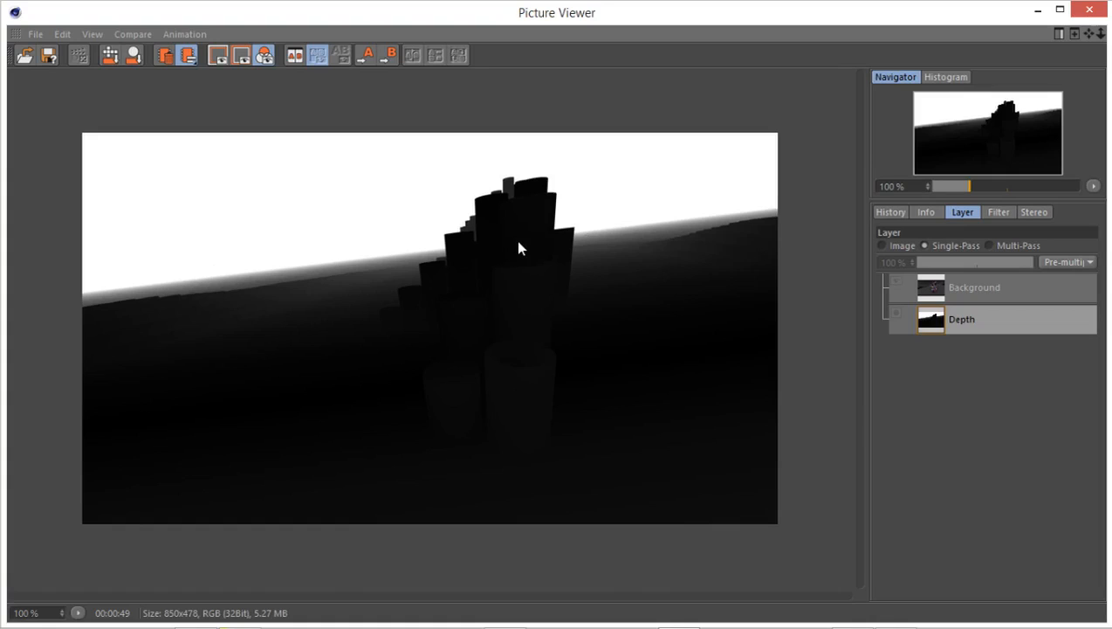
pyautogui.click(1089, 8)
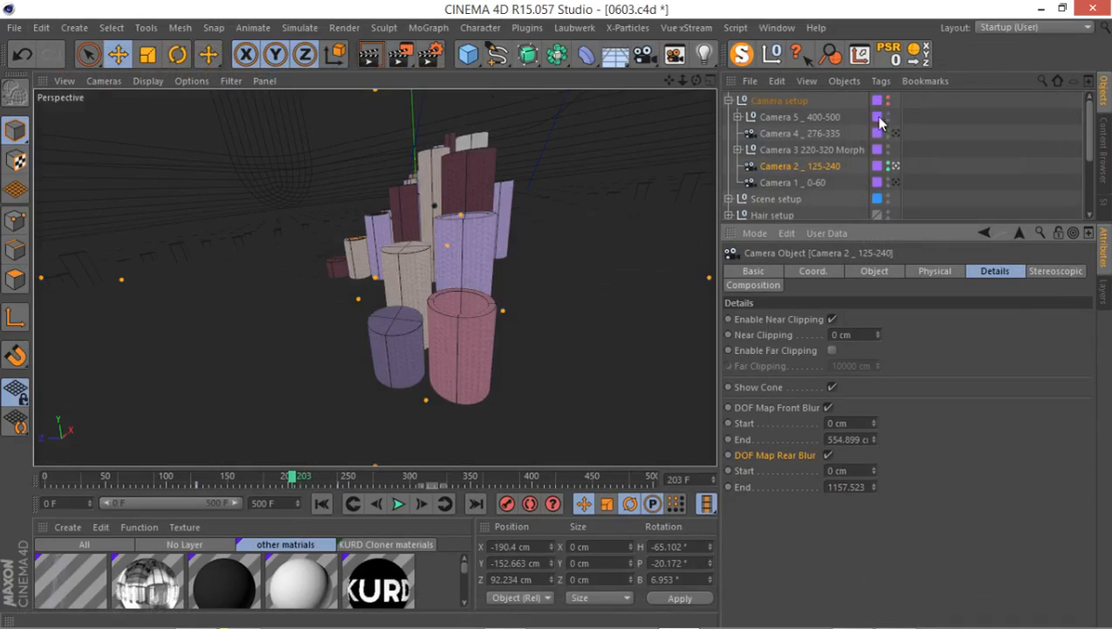
# Expand the Camera 3 220-320 Morph group down to its Morph Camera and select that camera.
pyautogui.moveTo(886, 224); pyautogui.dragTo(887, 395)
pyautogui.click(738, 150)
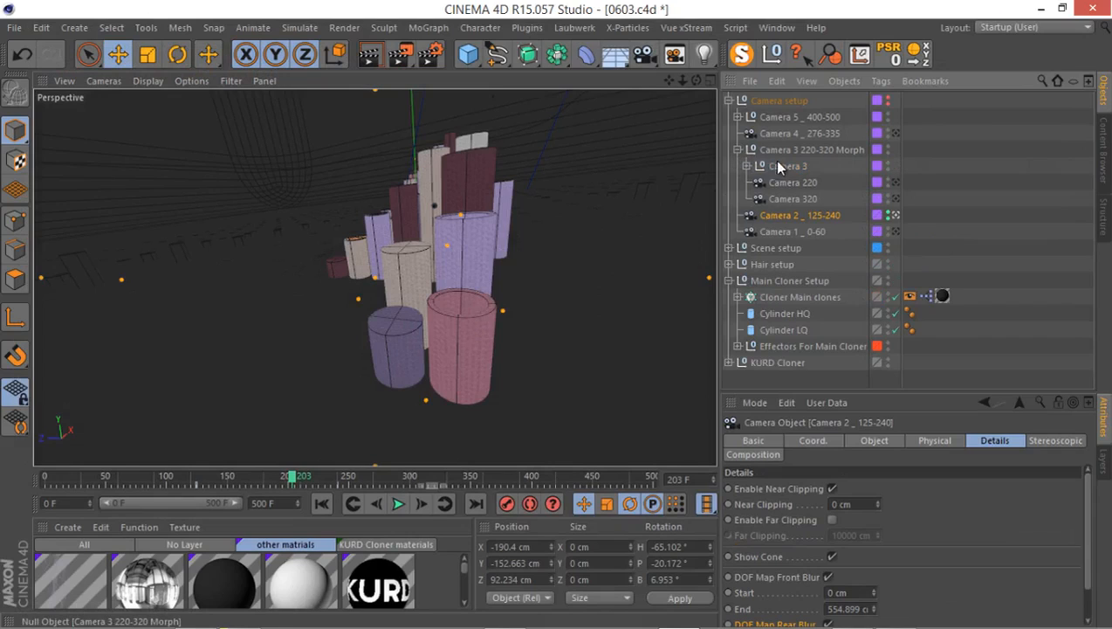
pyautogui.click(747, 166)
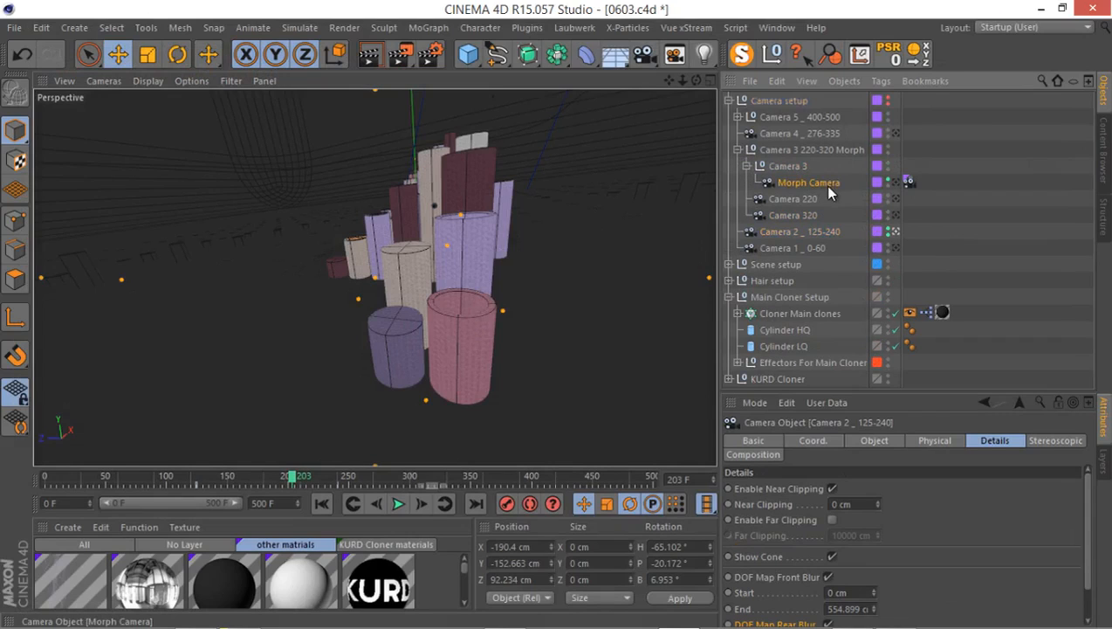
pyautogui.click(817, 183)
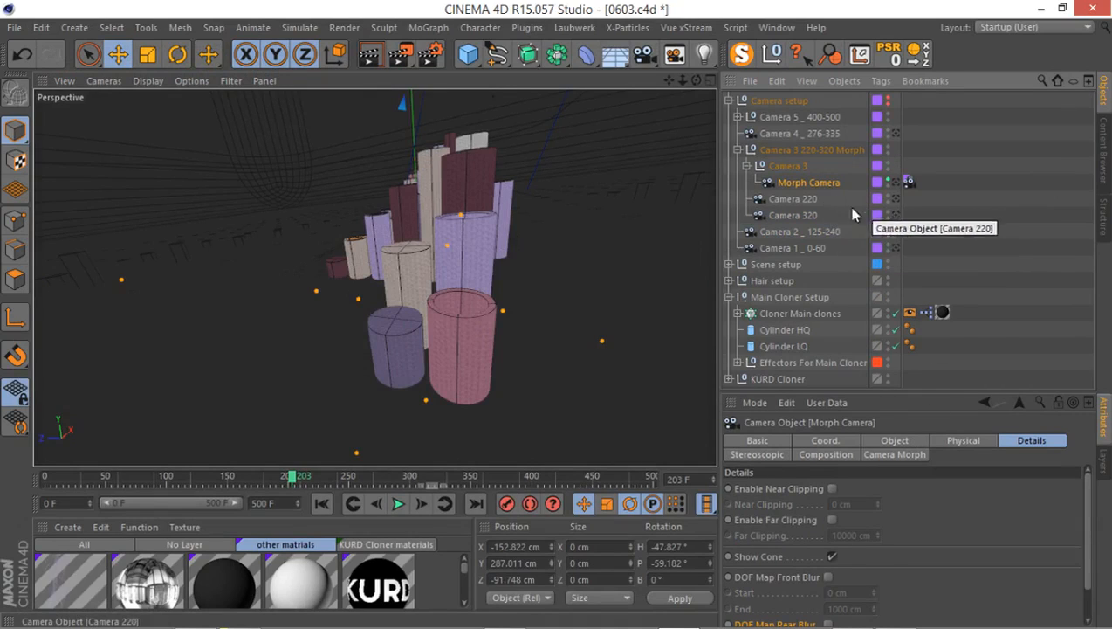
# Examine how the Morph Camera's Camera Morph tag uses Camera 220 and Camera 320 as source cameras, and their Details settings.
pyautogui.click(805, 200)
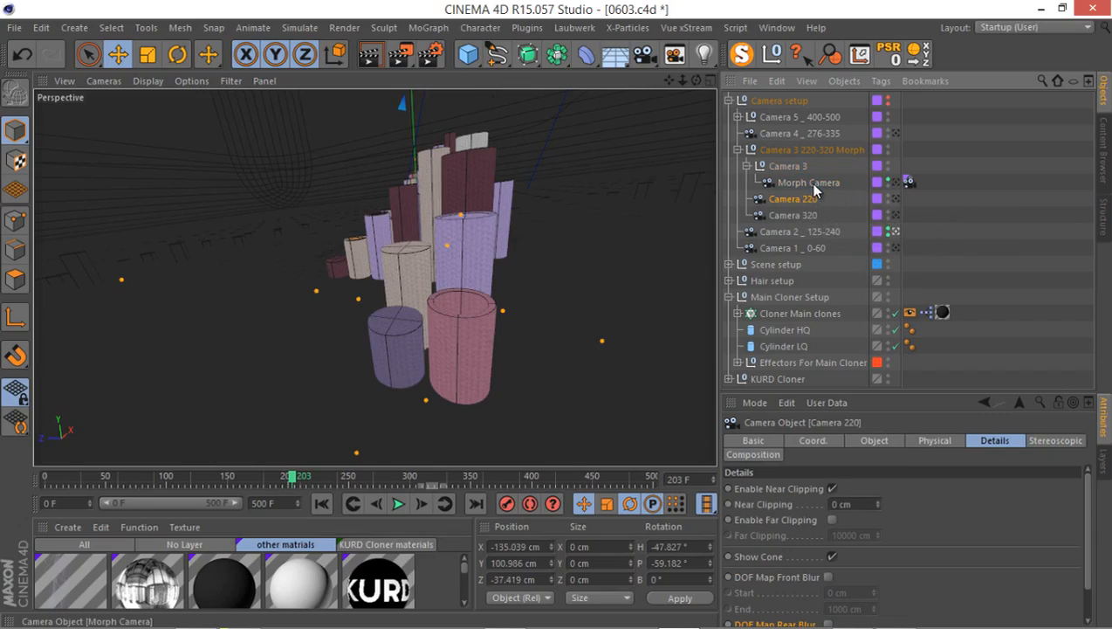
pyautogui.click(816, 184)
pyautogui.click(800, 200)
pyautogui.click(800, 212)
pyautogui.click(798, 203)
pyautogui.click(788, 212)
pyautogui.click(809, 184)
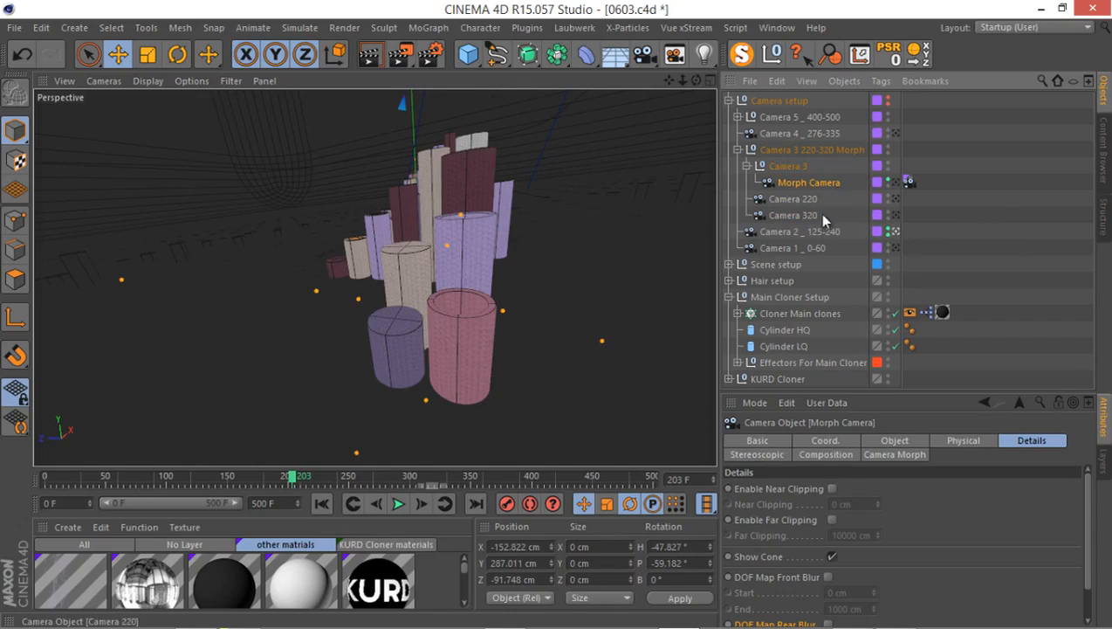
pyautogui.click(908, 182)
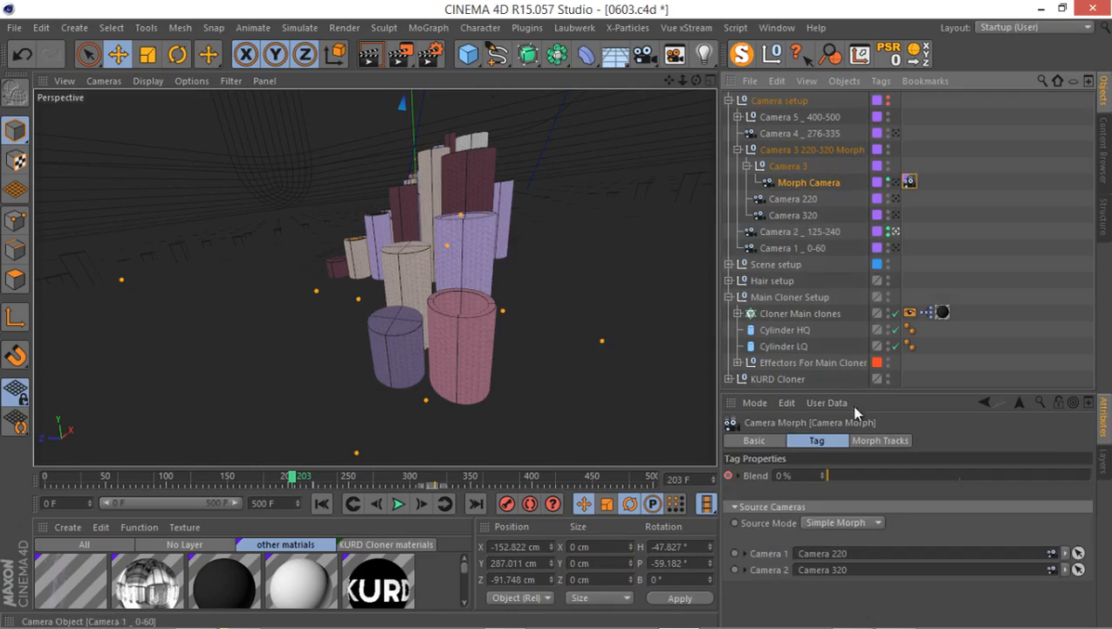
pyautogui.click(808, 205)
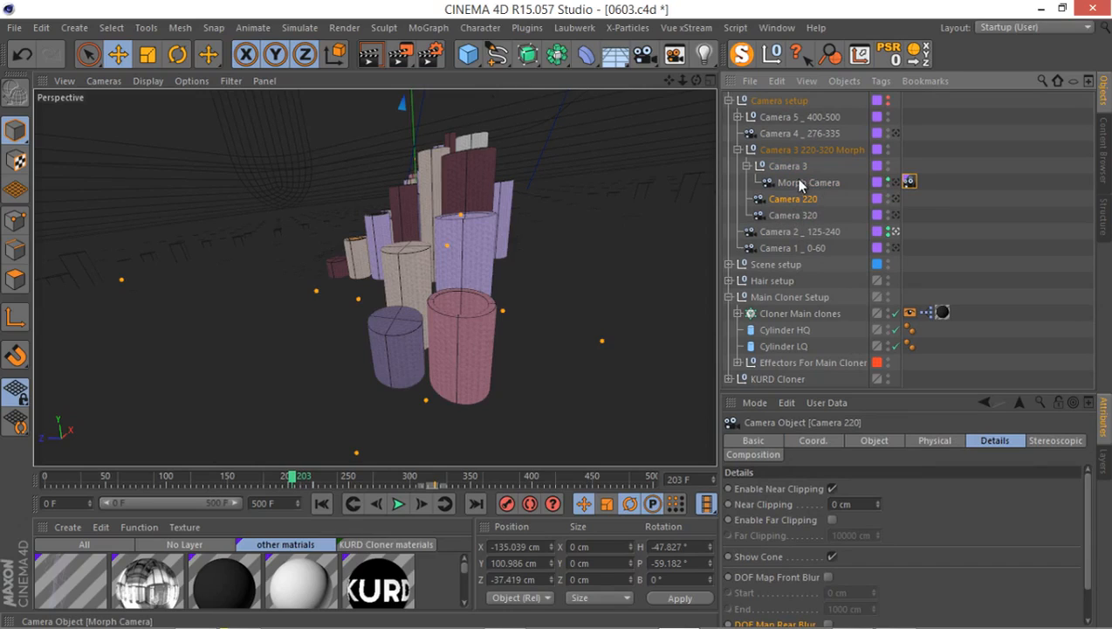
pyautogui.click(828, 183)
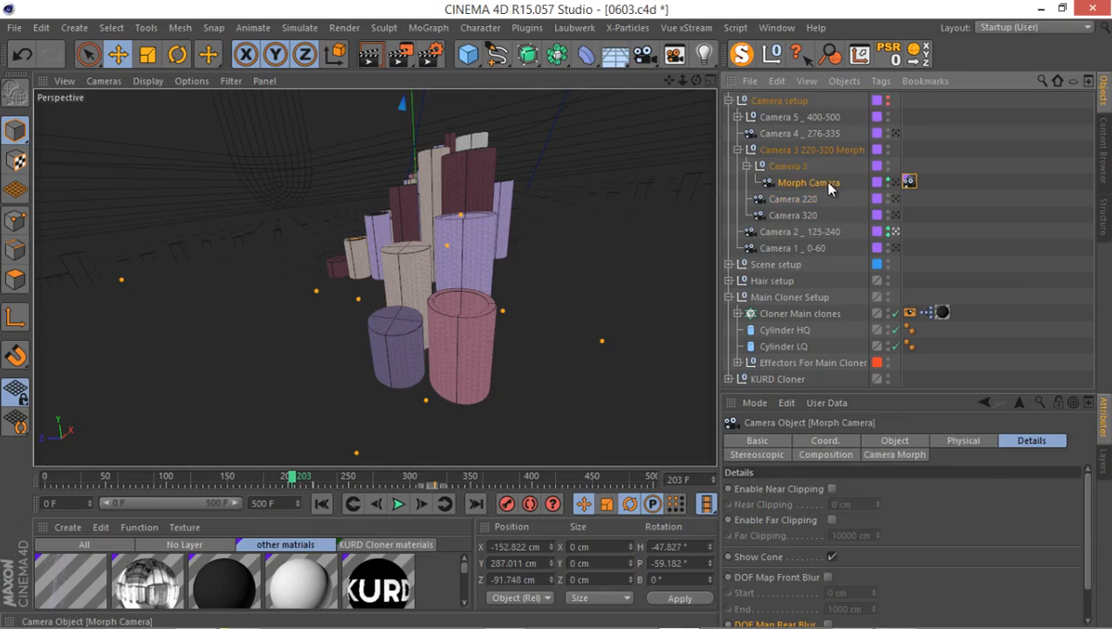
# Reset Camera 2 _ 125-240's visibility to default, select Camera 220, and look through it in the Perspective view.
pyautogui.middleClick(569, 218)
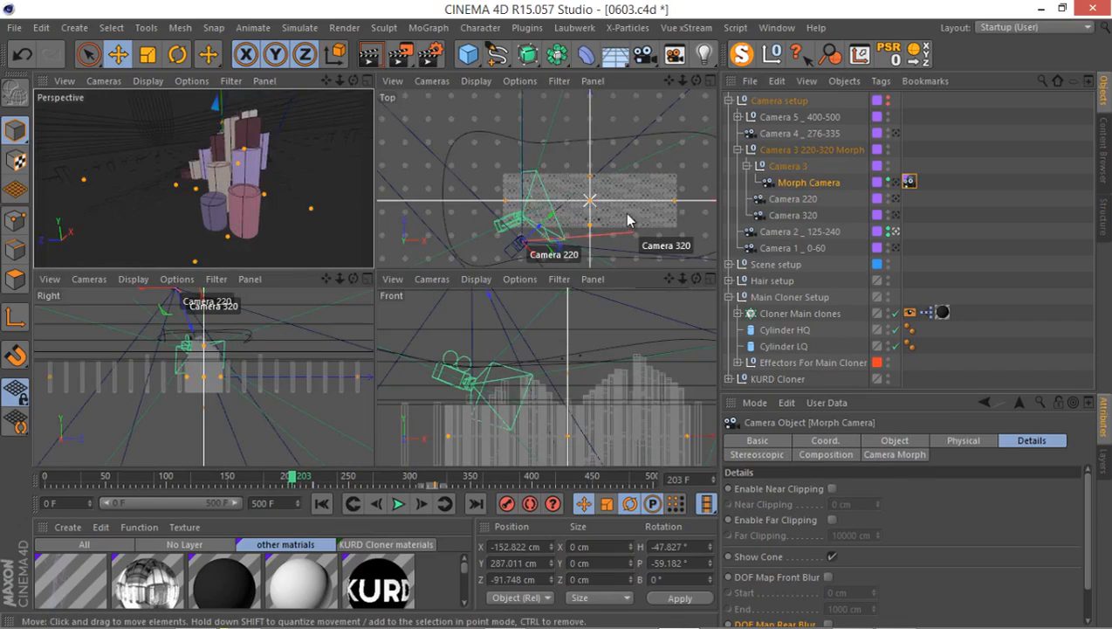
pyautogui.click(887, 230)
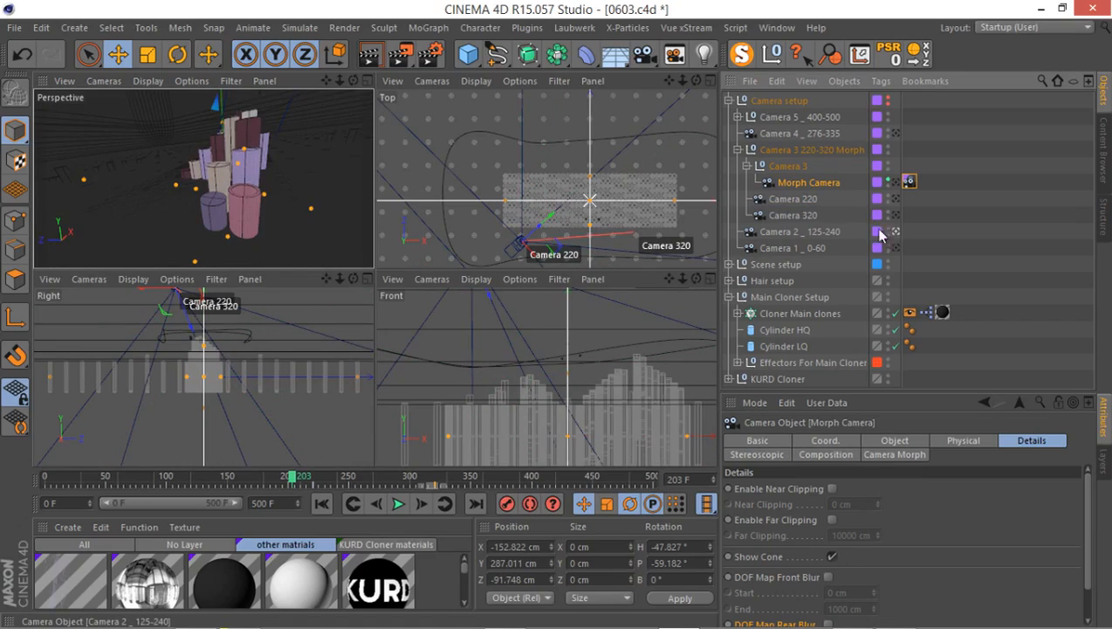
pyautogui.click(790, 199)
pyautogui.middleClick(342, 213)
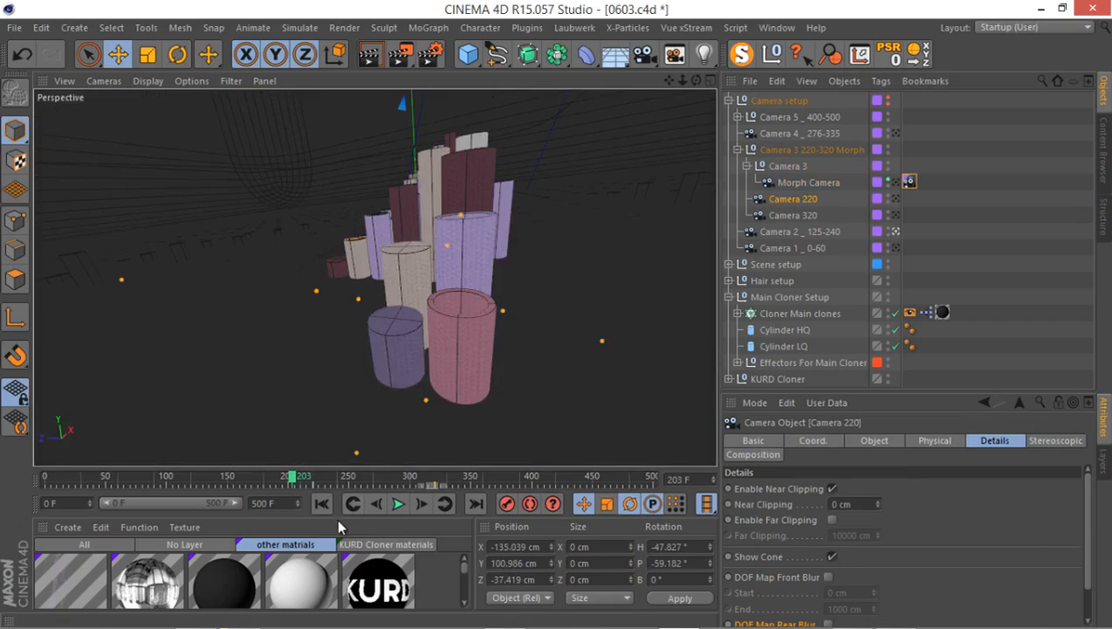
pyautogui.click(894, 199)
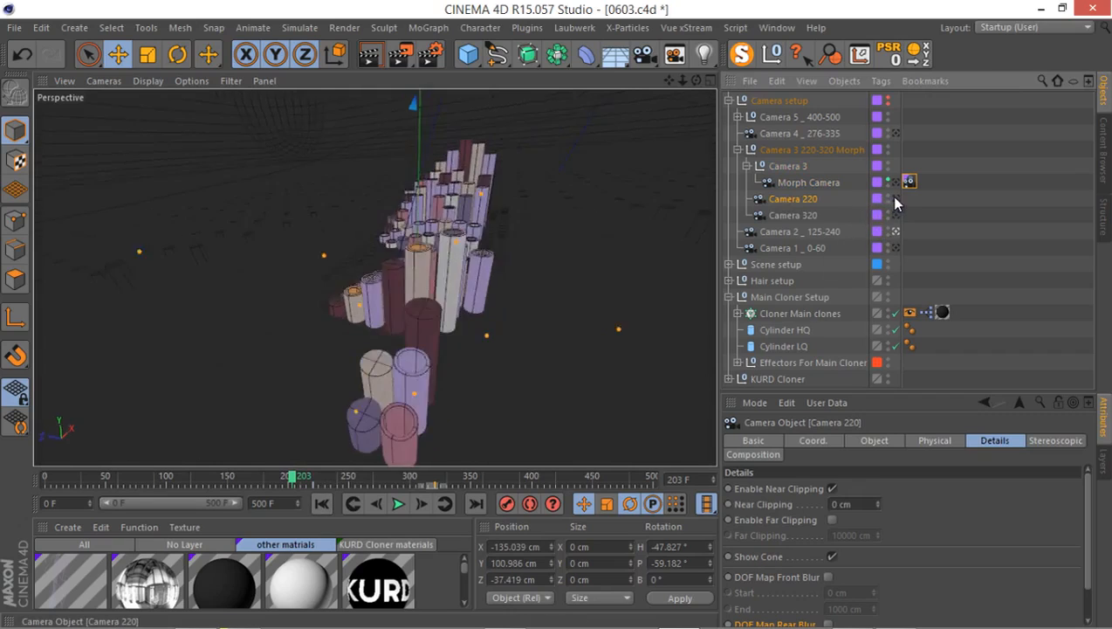
pyautogui.click(283, 503)
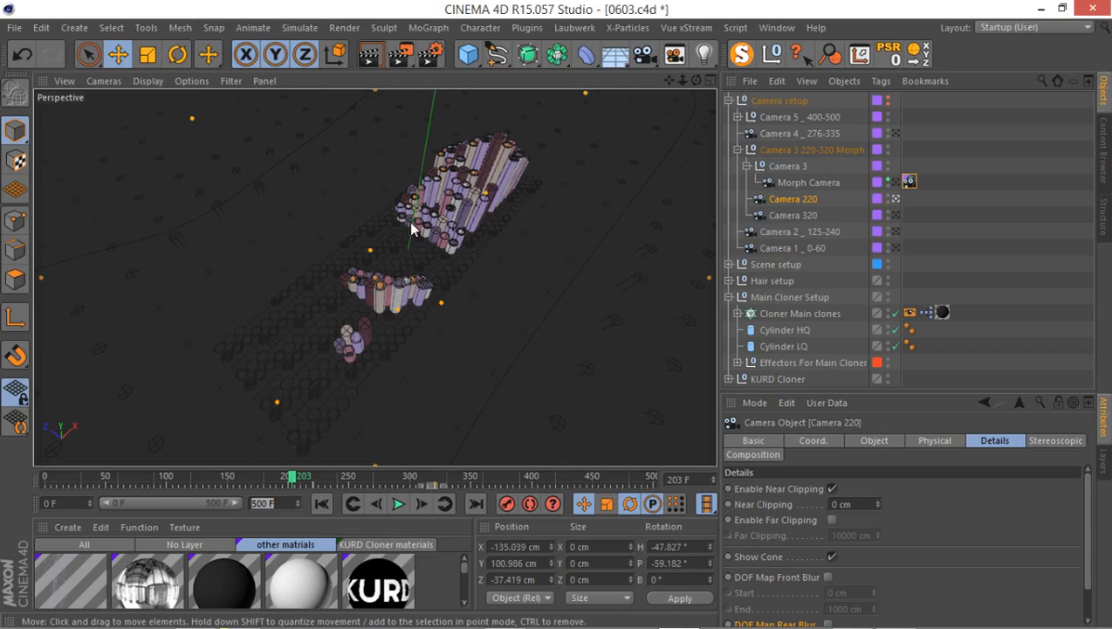
pyautogui.write('222')
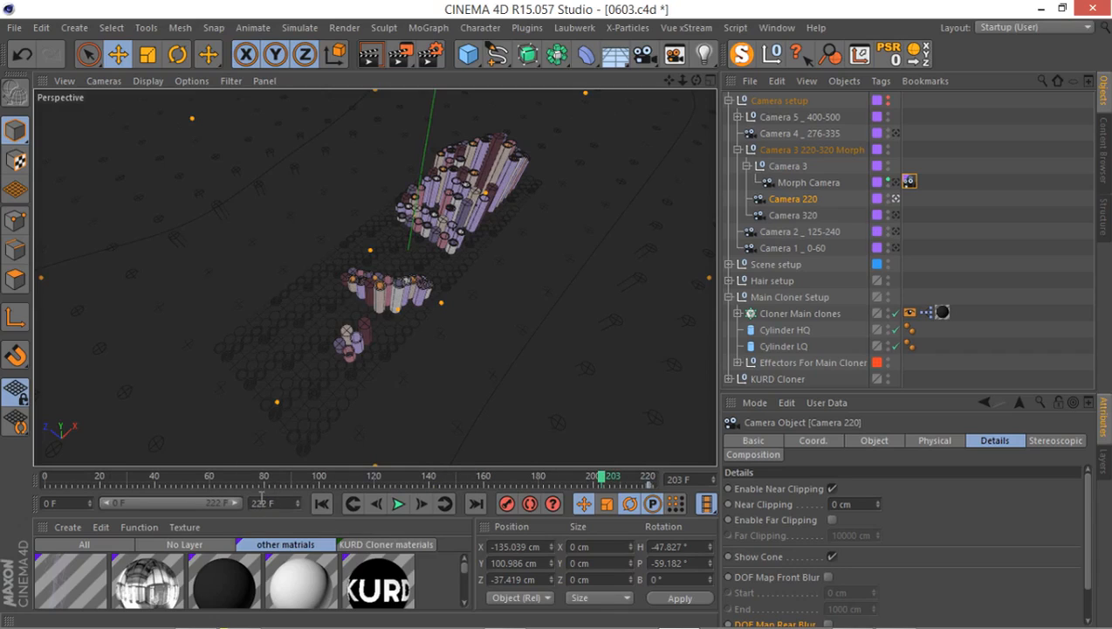
pyautogui.doubleClick(262, 498)
pyautogui.write('500')
pyautogui.press('Return')
pyautogui.moveTo(177, 502); pyautogui.dragTo(356, 495)
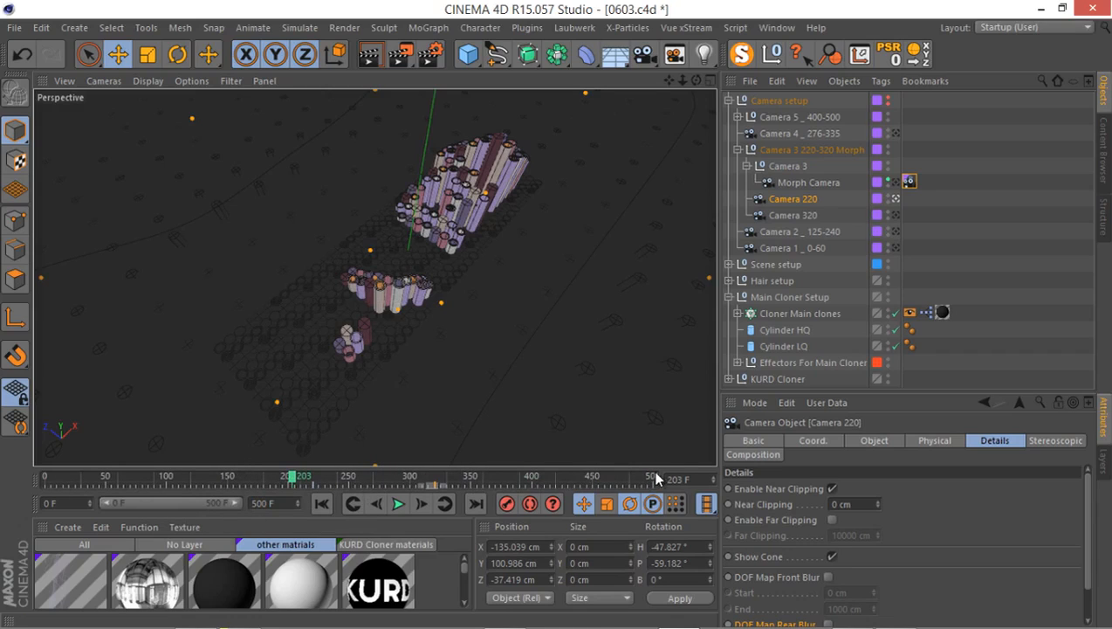
# Go to frame 220 and show the four-view layout.
pyautogui.doubleClick(676, 479)
pyautogui.write('220')
pyautogui.press('Return')
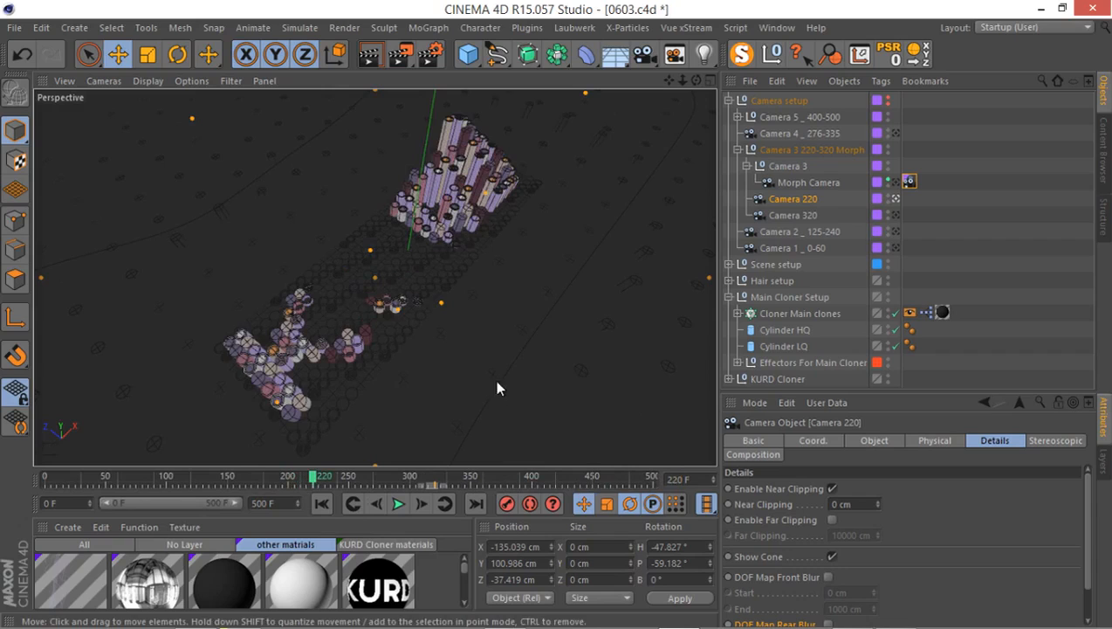
pyautogui.middleClick(562, 213)
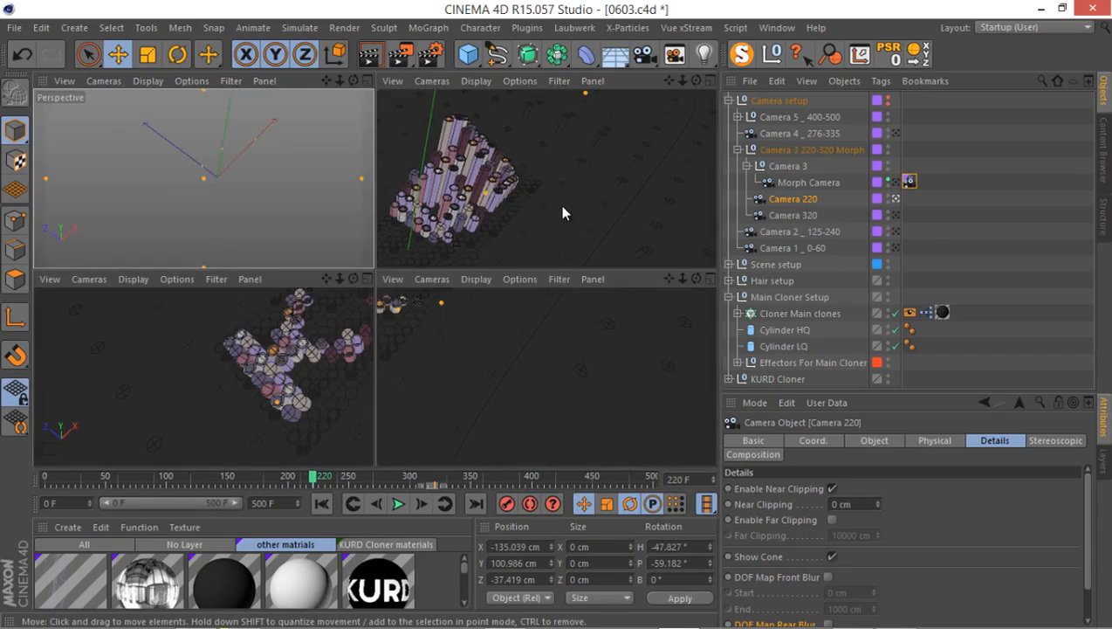
# Force Camera 220 visible in the viewports, open its Object properties, and show its cone in the Top view.
pyautogui.middleClick(559, 212)
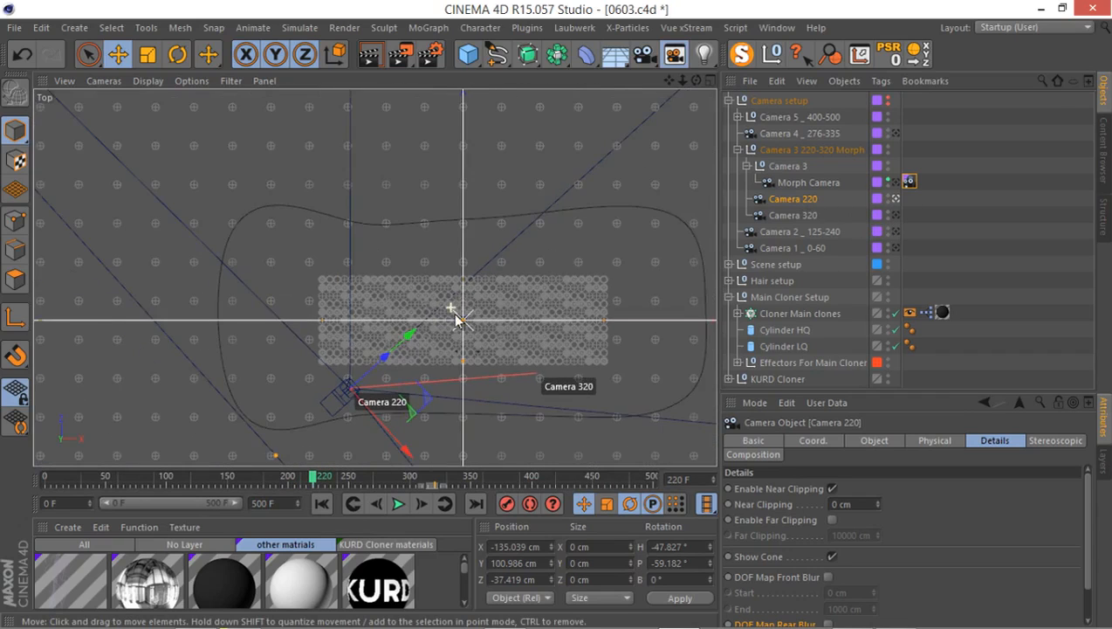
pyautogui.moveTo(455, 316); pyautogui.dragTo(489, 278, button='middle')
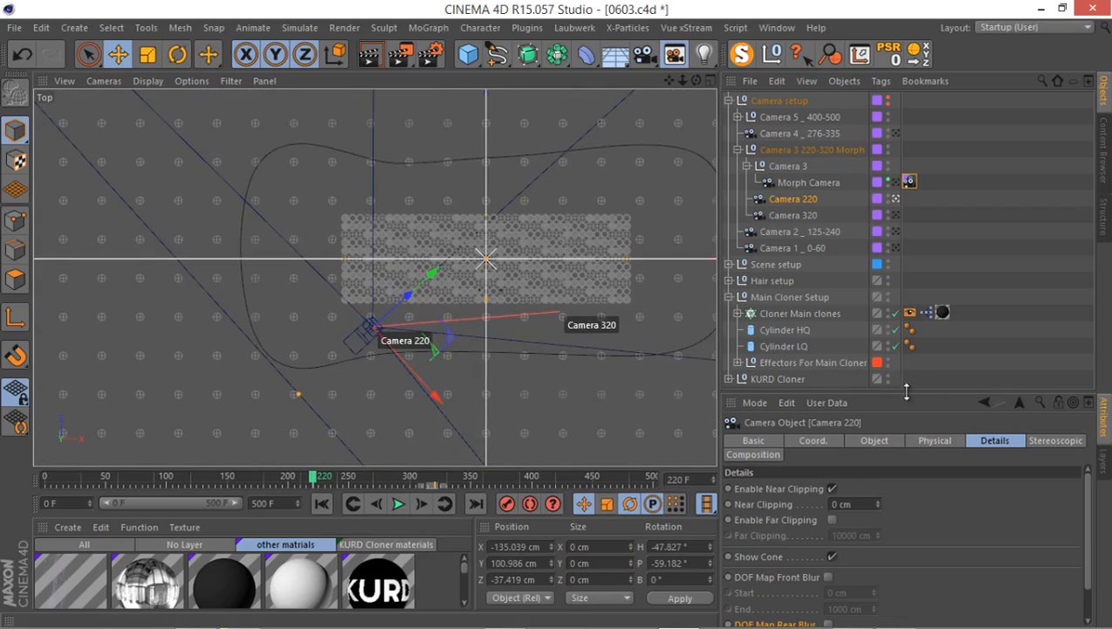
pyautogui.moveTo(906, 392); pyautogui.dragTo(905, 323)
pyautogui.click(874, 371)
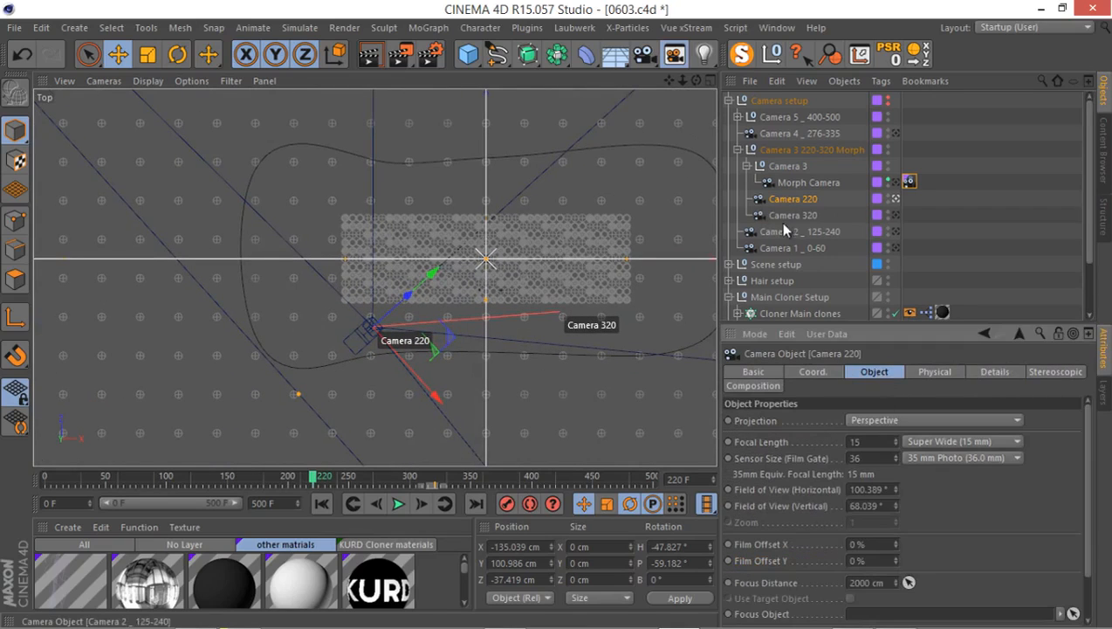
pyautogui.click(894, 200)
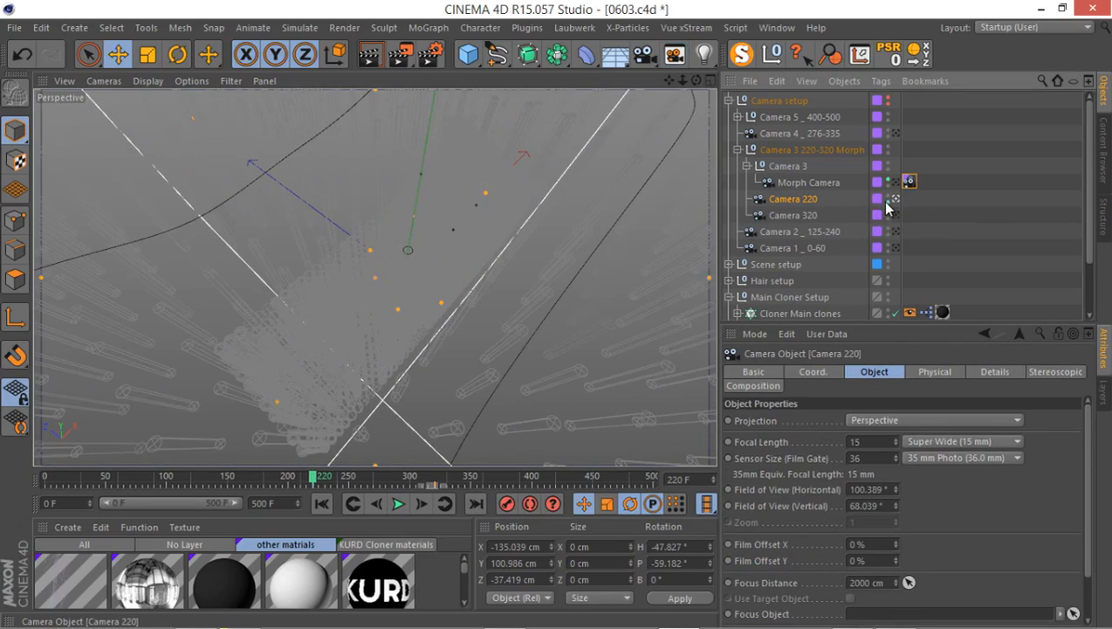
pyautogui.click(674, 54)
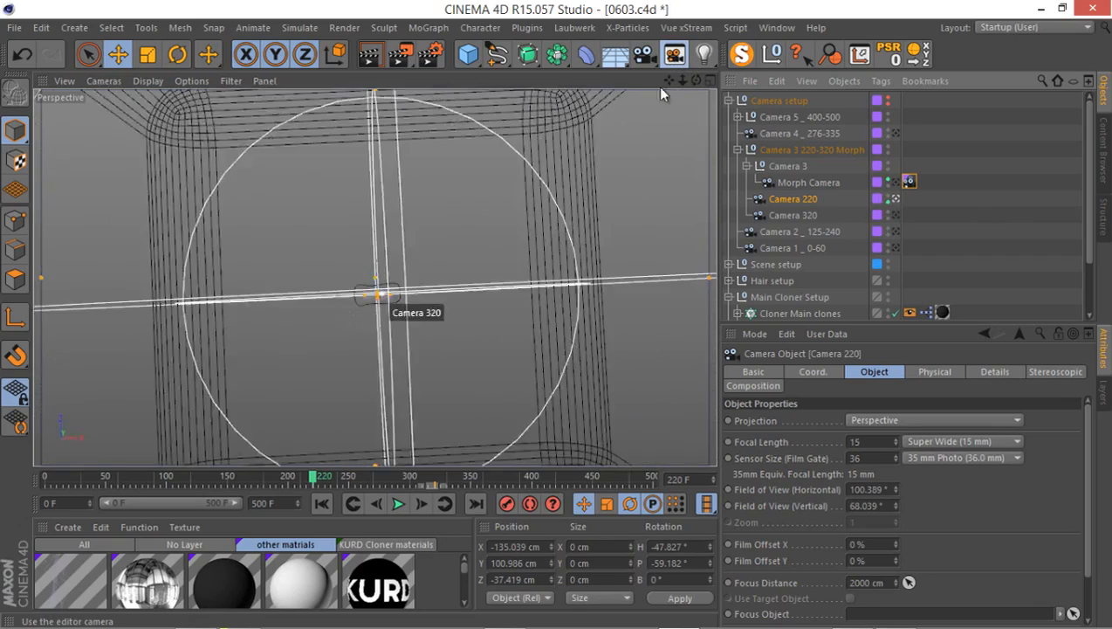
pyautogui.middleClick(555, 165)
pyautogui.middleClick(271, 172)
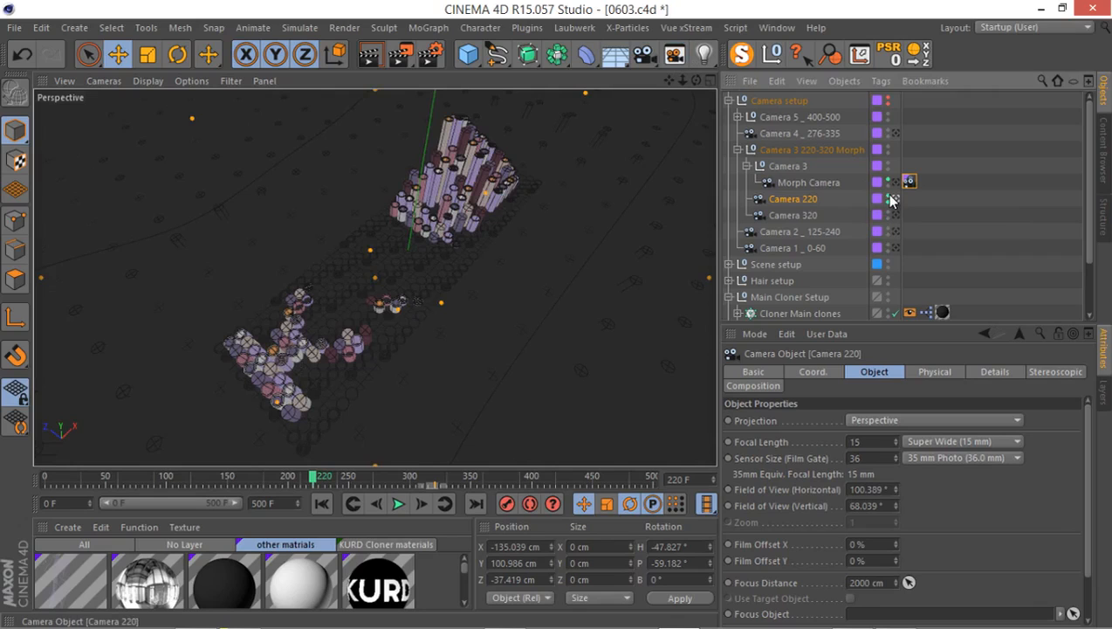
pyautogui.middleClick(435, 213)
pyautogui.middleClick(457, 185)
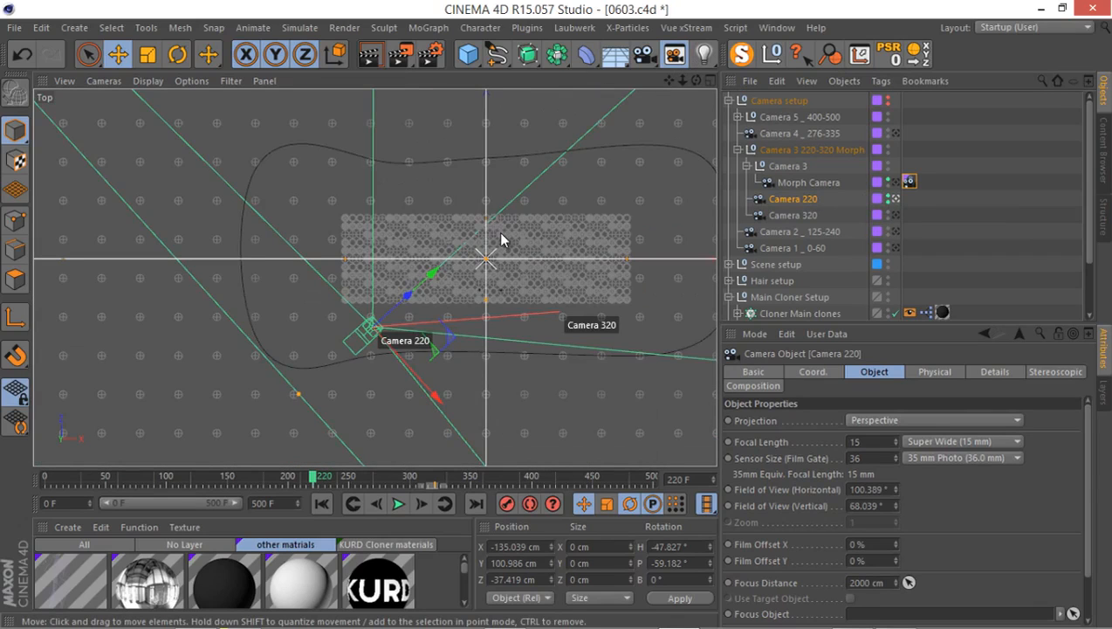
# In the Top view, pull Camera 220's focus point in to a focus distance of about 341.5 cm, past the letters.
pyautogui.scroll(-8, 501, 239)
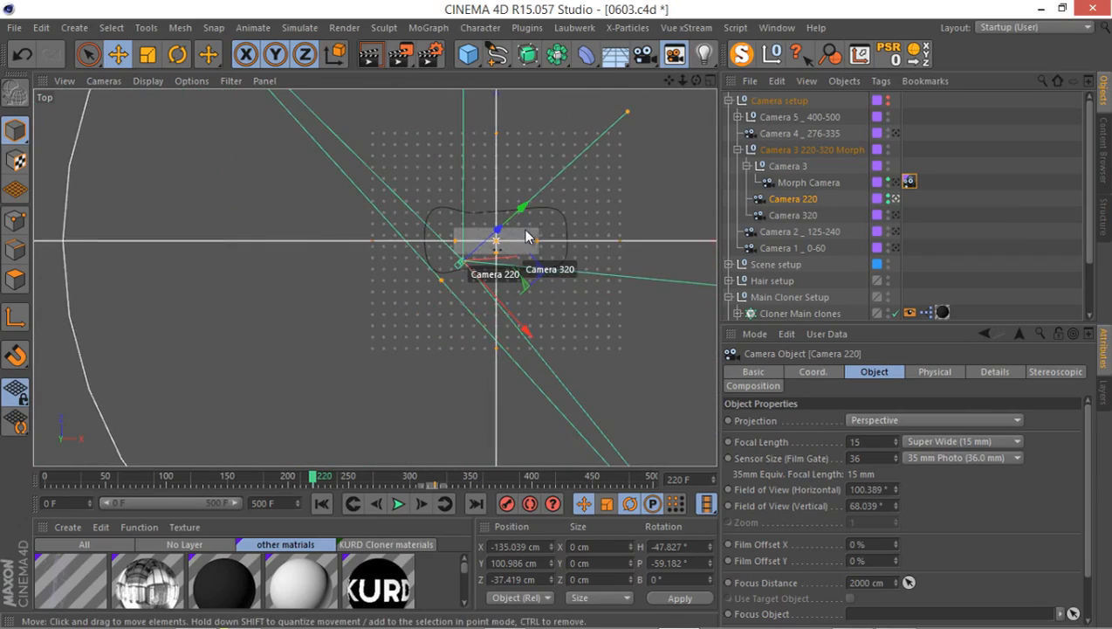
pyautogui.scroll(3, 505, 244)
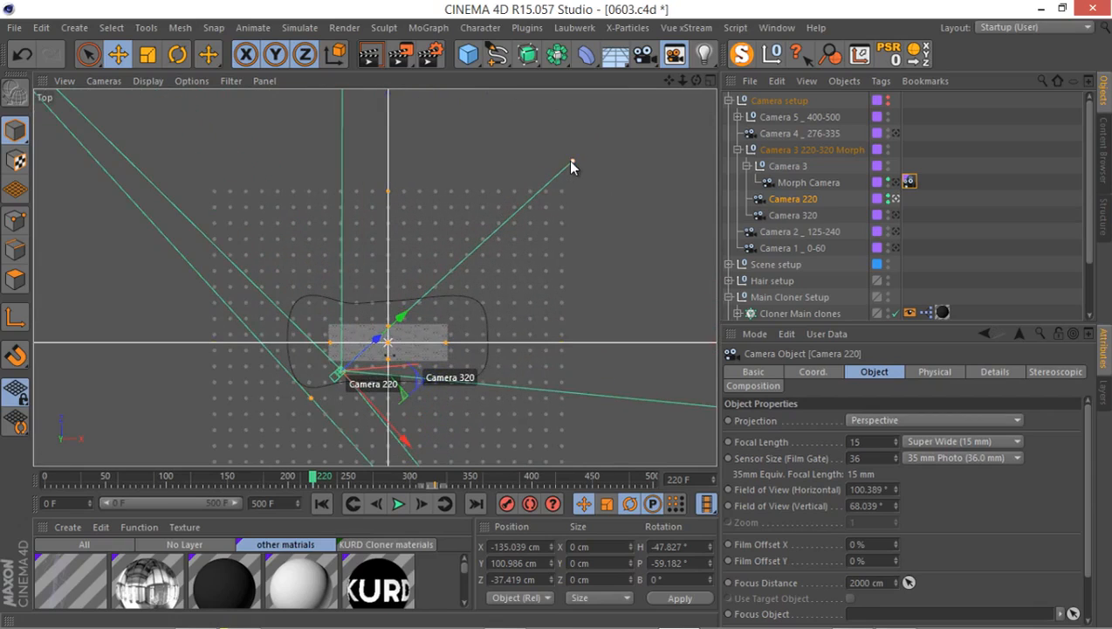
pyautogui.moveTo(568, 162); pyautogui.dragTo(433, 306)
# Show Camera 220's cone in the Front view and enable DOF Map Rear Blur in its Details settings.
pyautogui.middleClick(426, 253)
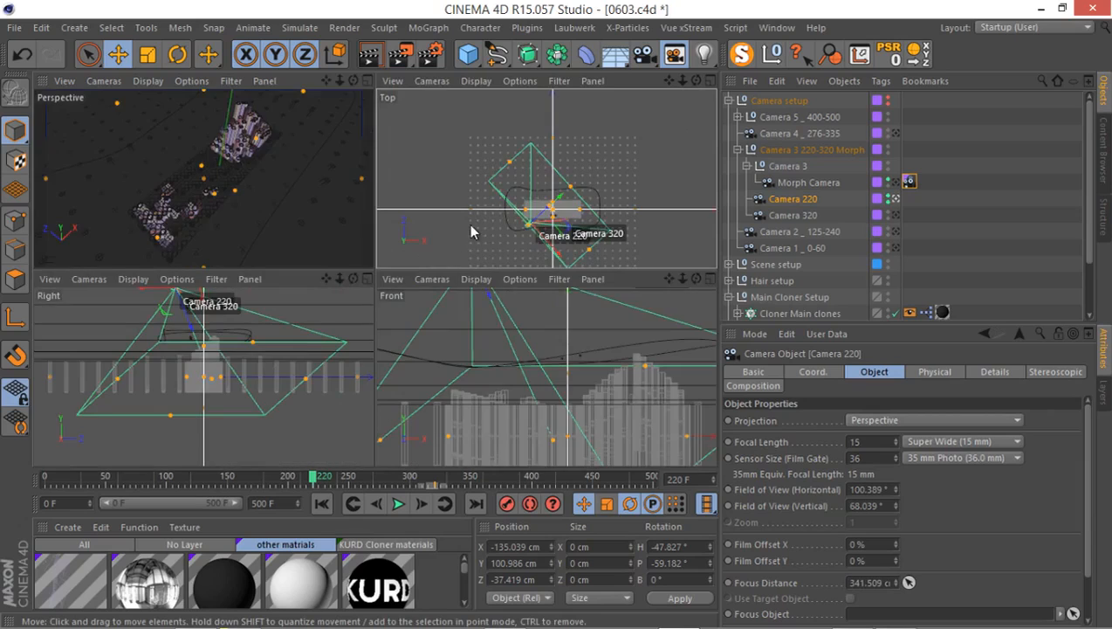
pyautogui.middleClick(515, 371)
pyautogui.scroll(-4, 515, 371)
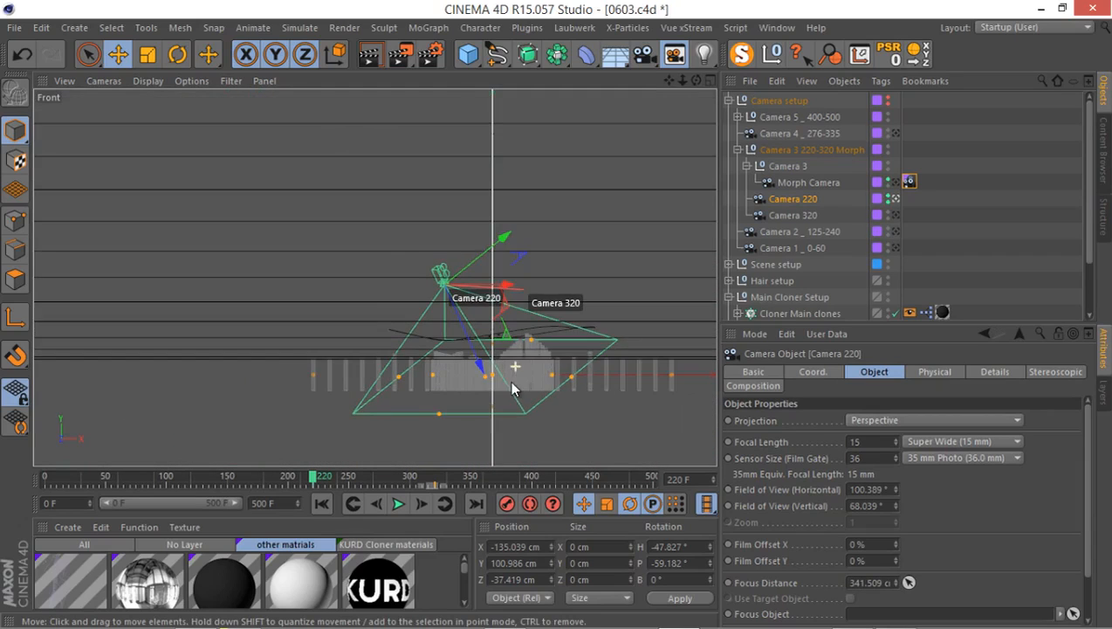
pyautogui.scroll(-2, 450, 325)
pyautogui.click(932, 372)
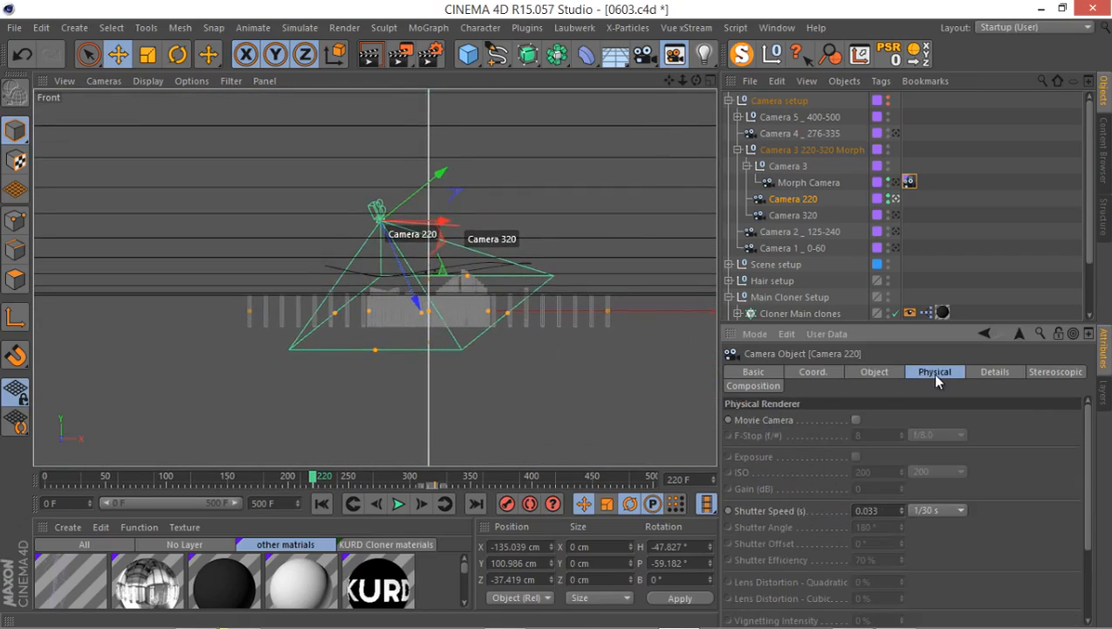
pyautogui.click(987, 372)
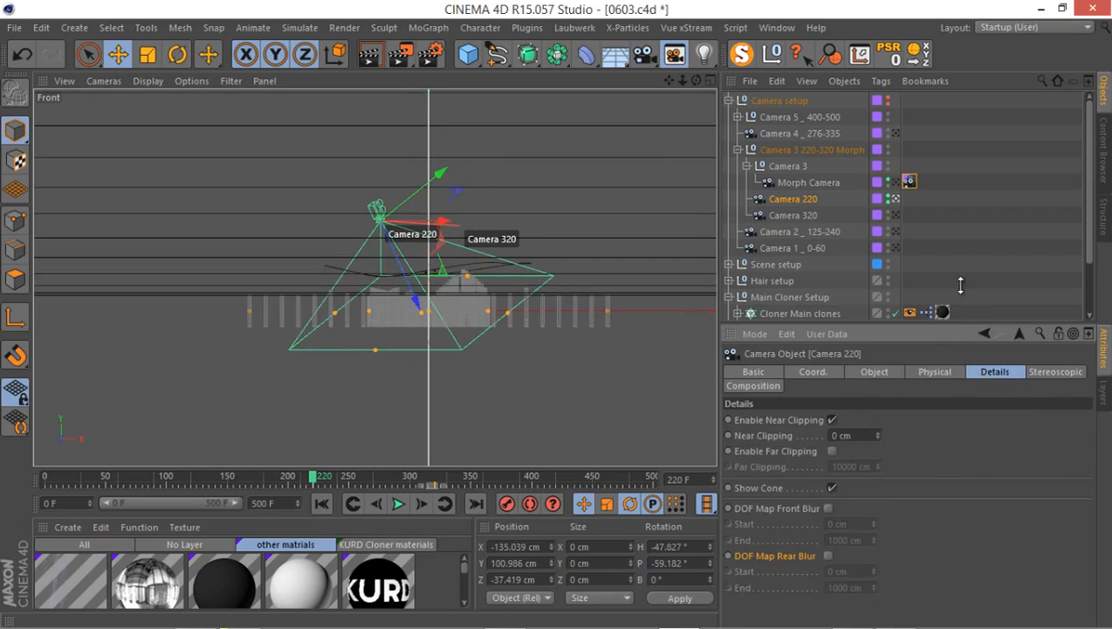
pyautogui.moveTo(967, 324); pyautogui.dragTo(960, 260)
pyautogui.click(828, 492)
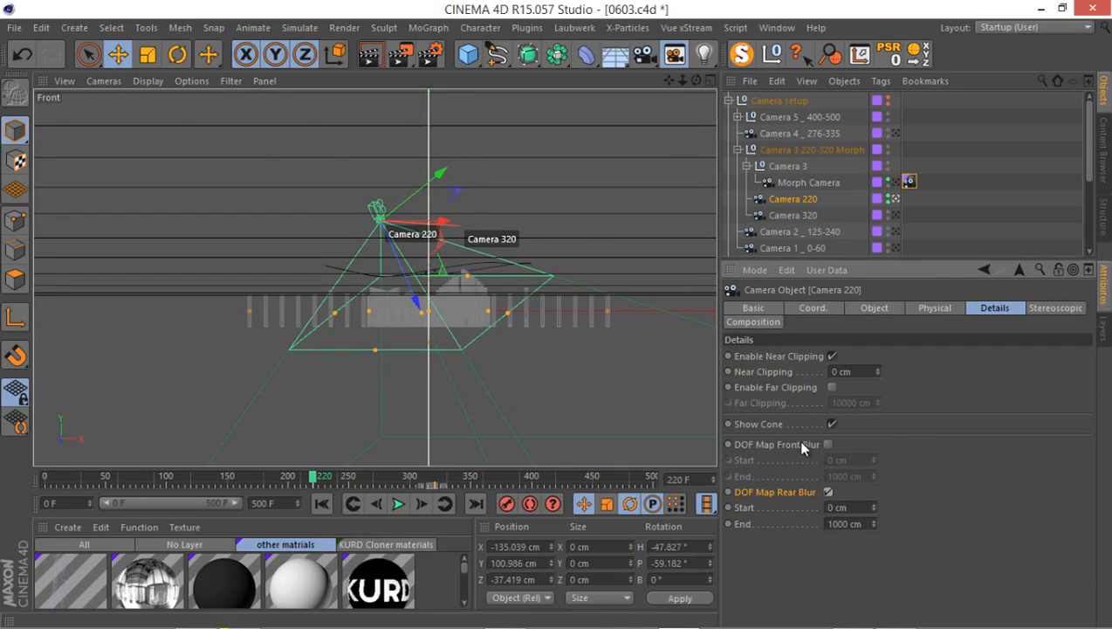
# Extend Camera 220's rear blur end to about 2232 cm and set its rear blur start to 1000 cm.
pyautogui.scroll(10, 434, 340)
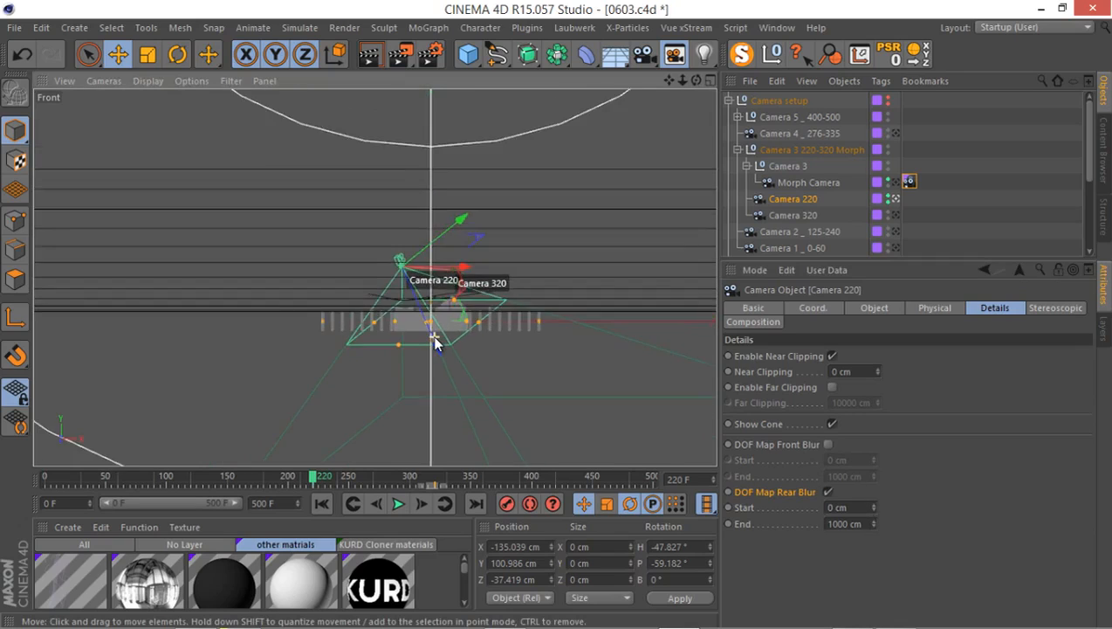
pyautogui.moveTo(455, 391); pyautogui.dragTo(554, 468)
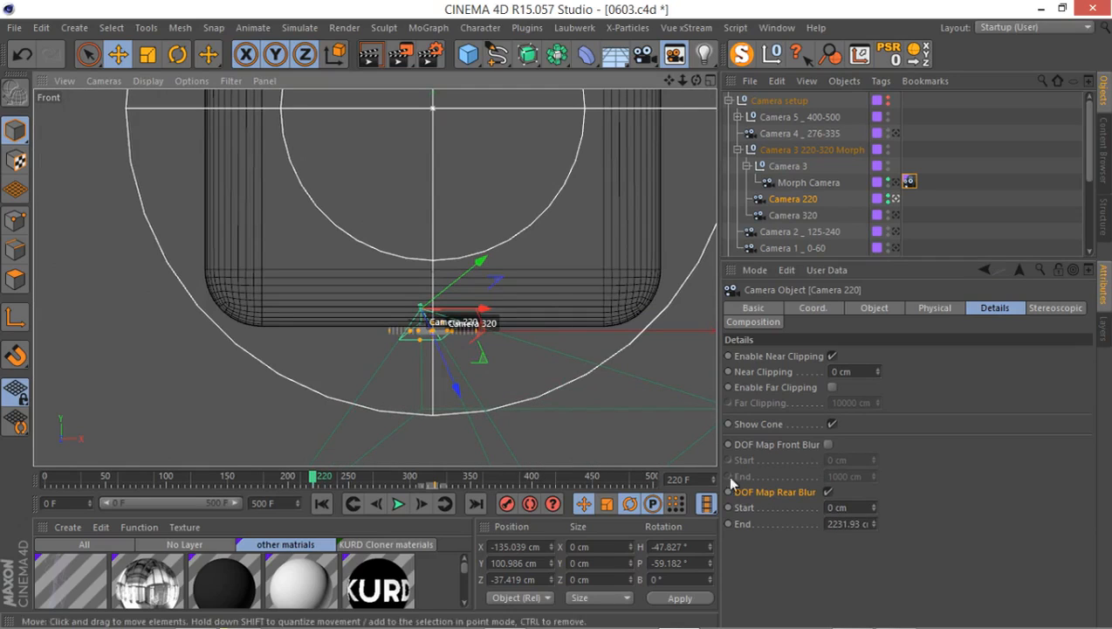
pyautogui.moveTo(857, 507); pyautogui.dragTo(809, 505)
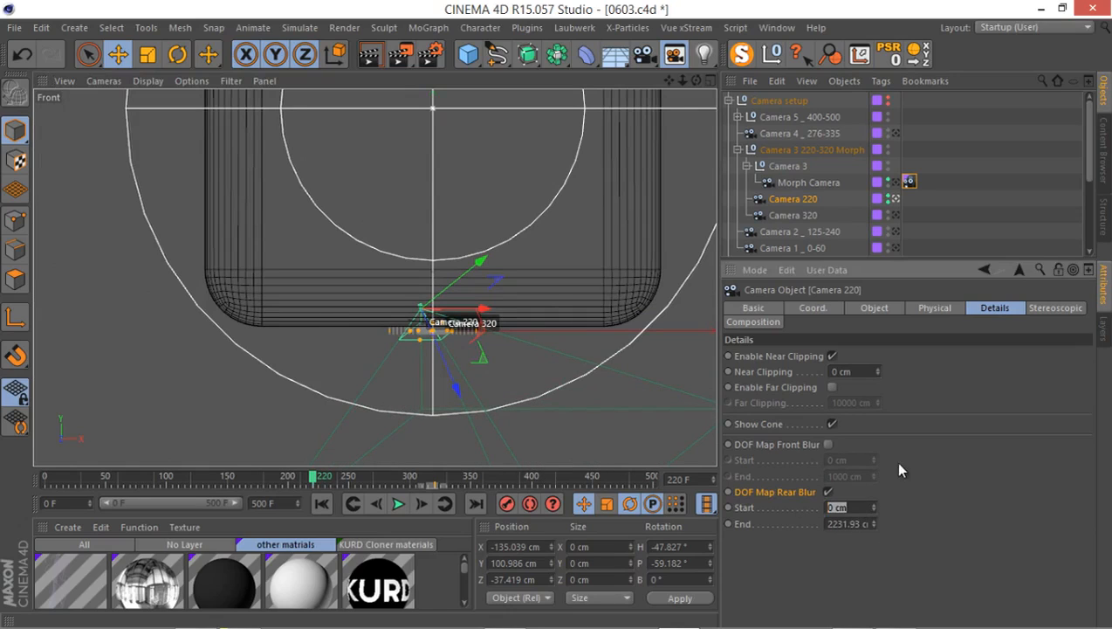
pyautogui.write('1000')
pyautogui.press('Return')
# Maximize the Perspective view through Camera 220 and render frame 220 to the Picture Viewer.
pyautogui.middleClick(258, 210)
pyautogui.middleClick(259, 210)
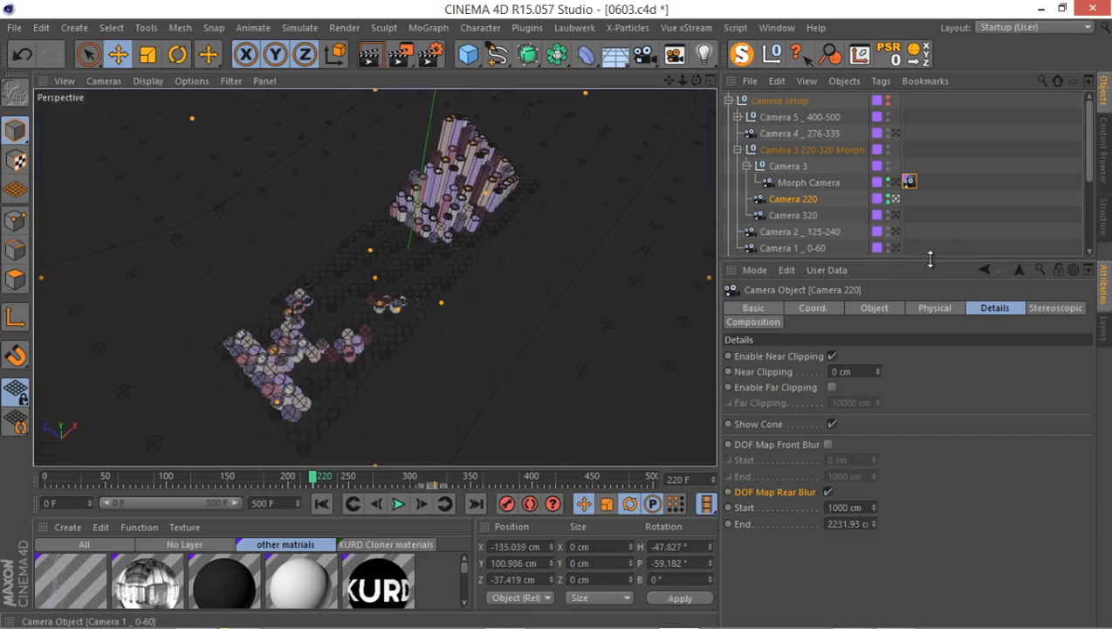
pyautogui.moveTo(930, 260); pyautogui.dragTo(930, 349)
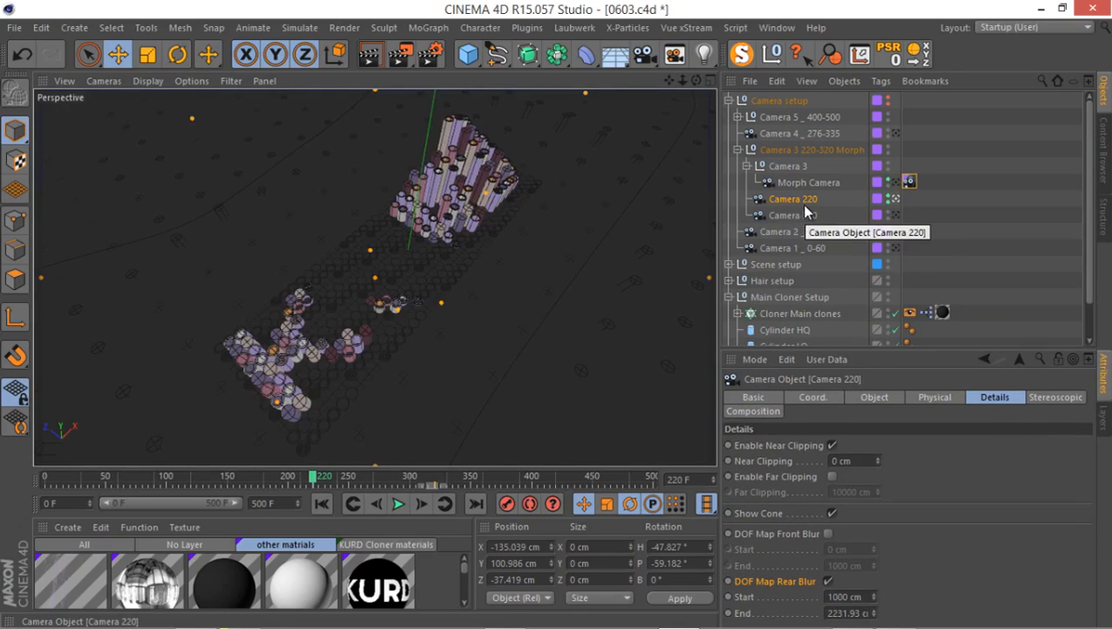
pyautogui.hotkey('shift', 'r')
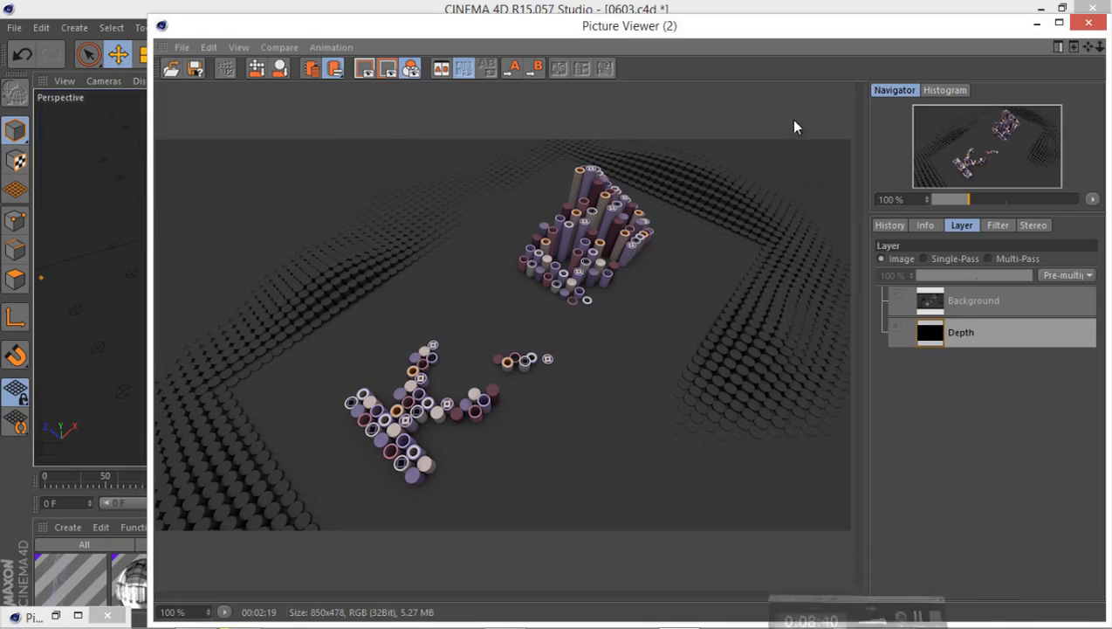
# Examine the depth layer of the Camera 220 render, compare it with the earlier 49-second render, and close the viewer.
pyautogui.click(927, 259)
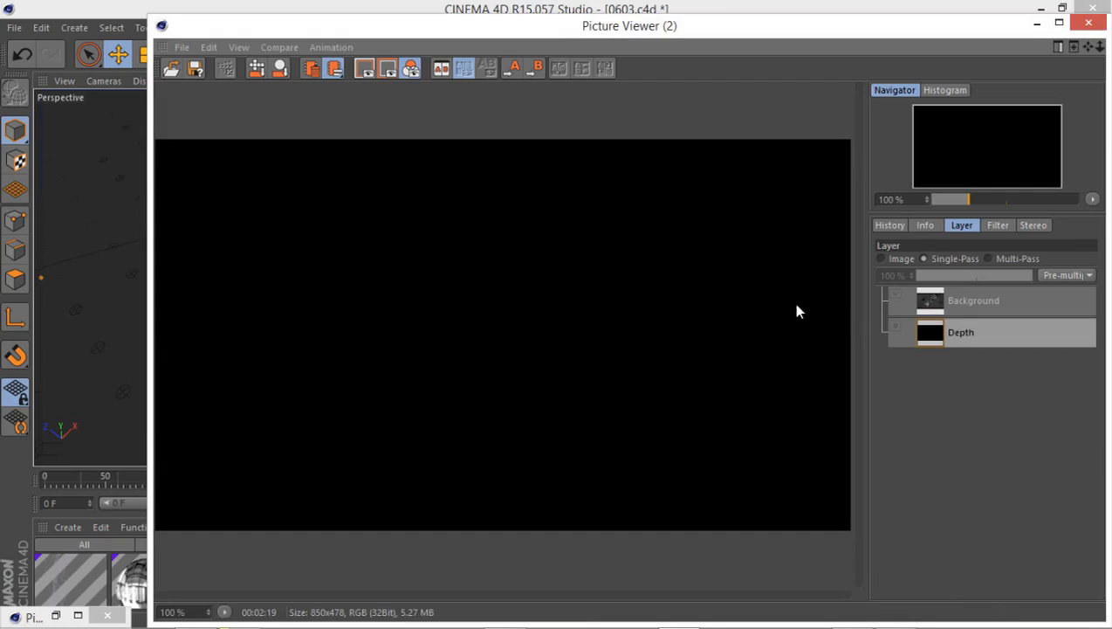
pyautogui.click(894, 259)
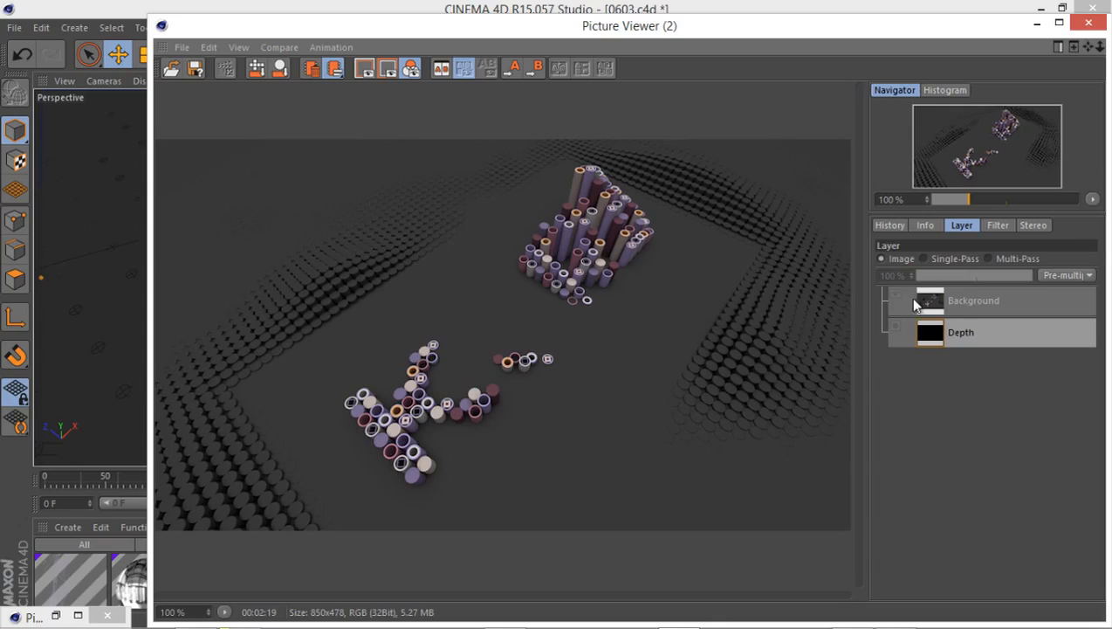
pyautogui.click(889, 226)
pyautogui.click(931, 294)
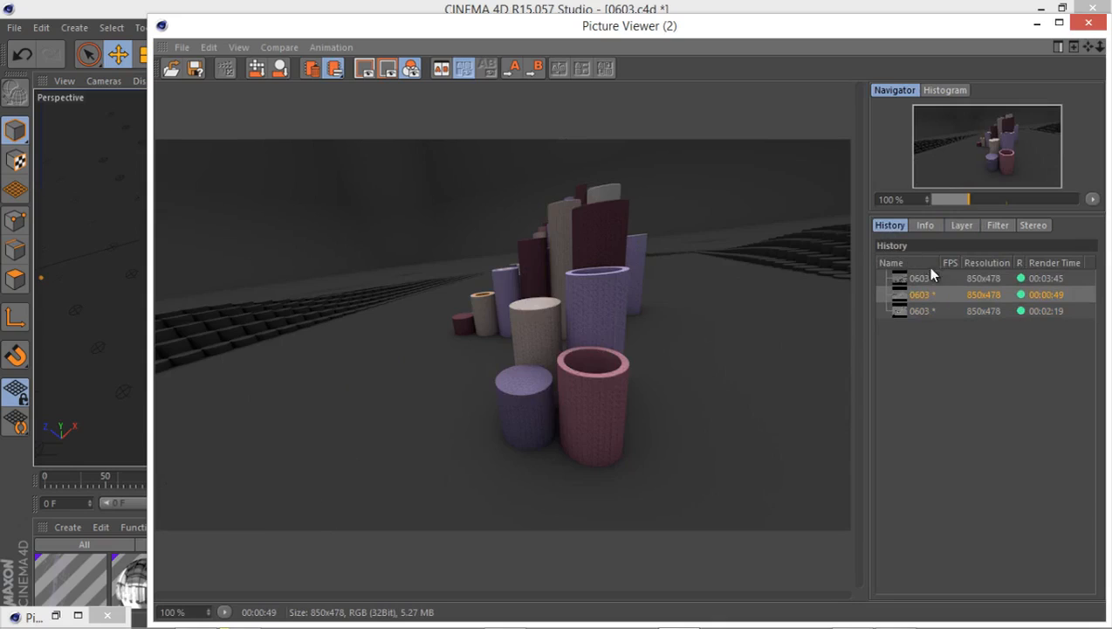
pyautogui.click(960, 226)
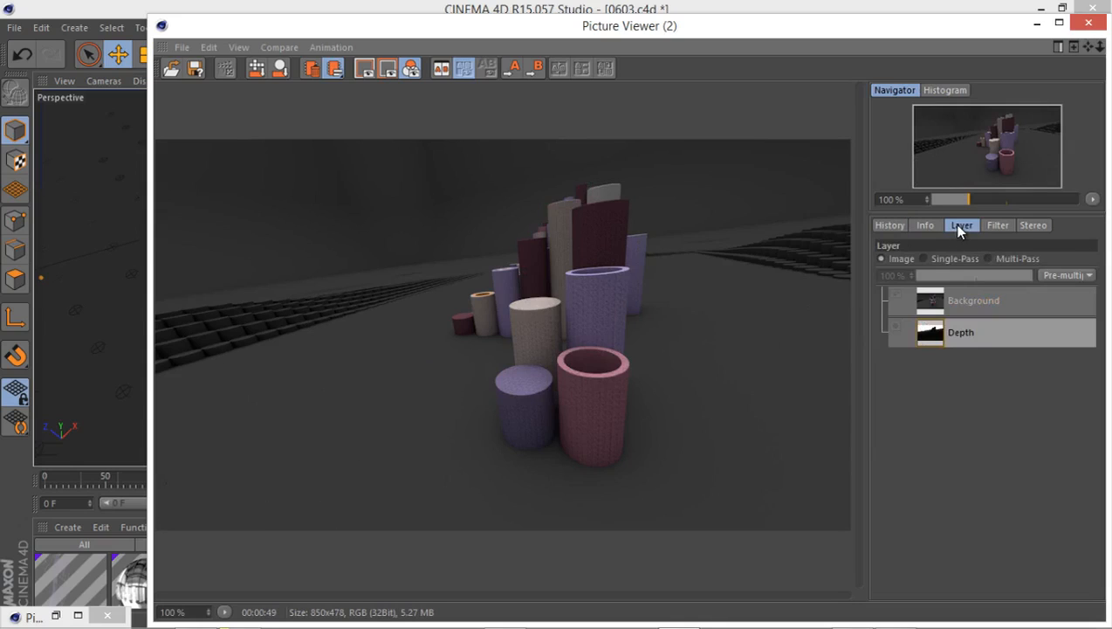
pyautogui.click(925, 259)
pyautogui.click(906, 257)
pyautogui.click(890, 227)
pyautogui.click(925, 311)
pyautogui.click(960, 226)
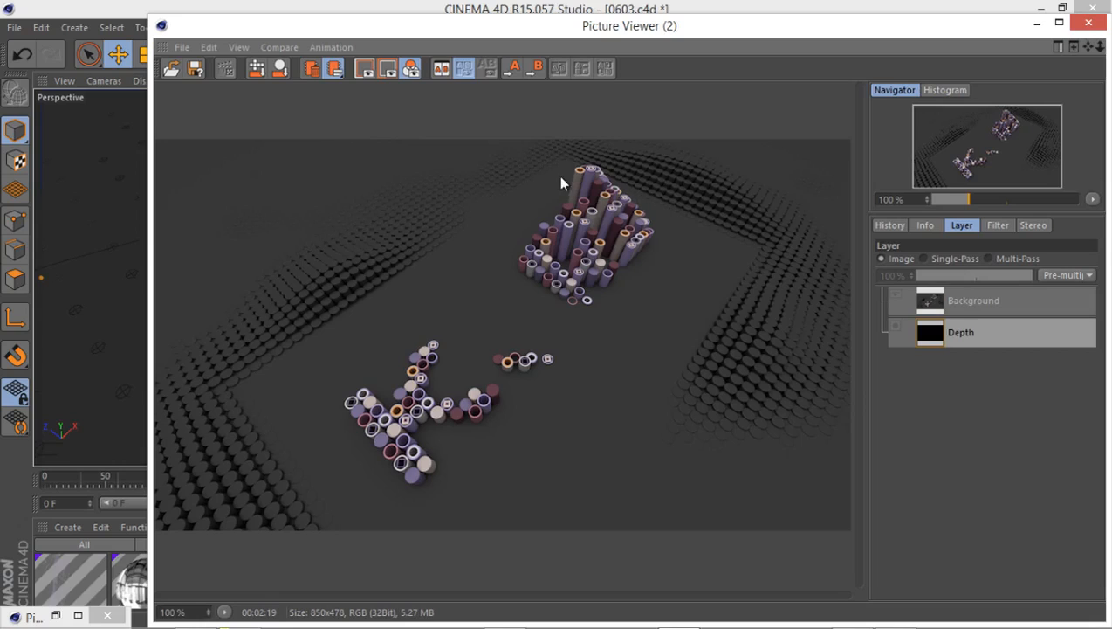
pyautogui.click(1093, 23)
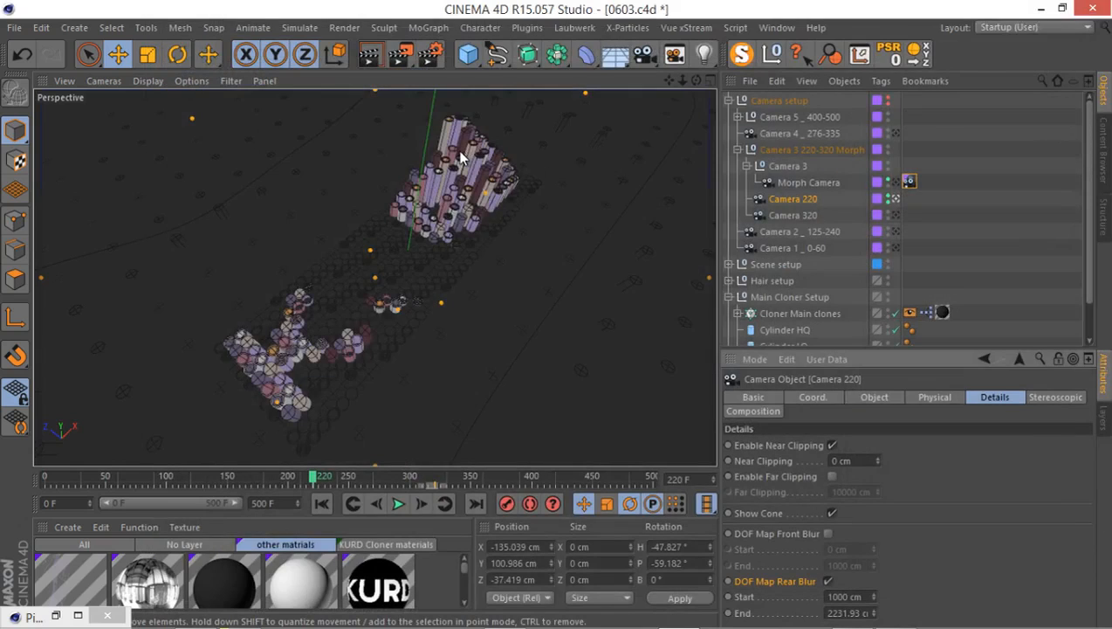
# Return to the Front view and set Camera 220's rear blur start to 0 cm.
pyautogui.middleClick(461, 152)
pyautogui.middleClick(552, 313)
pyautogui.scroll(-3, 552, 313)
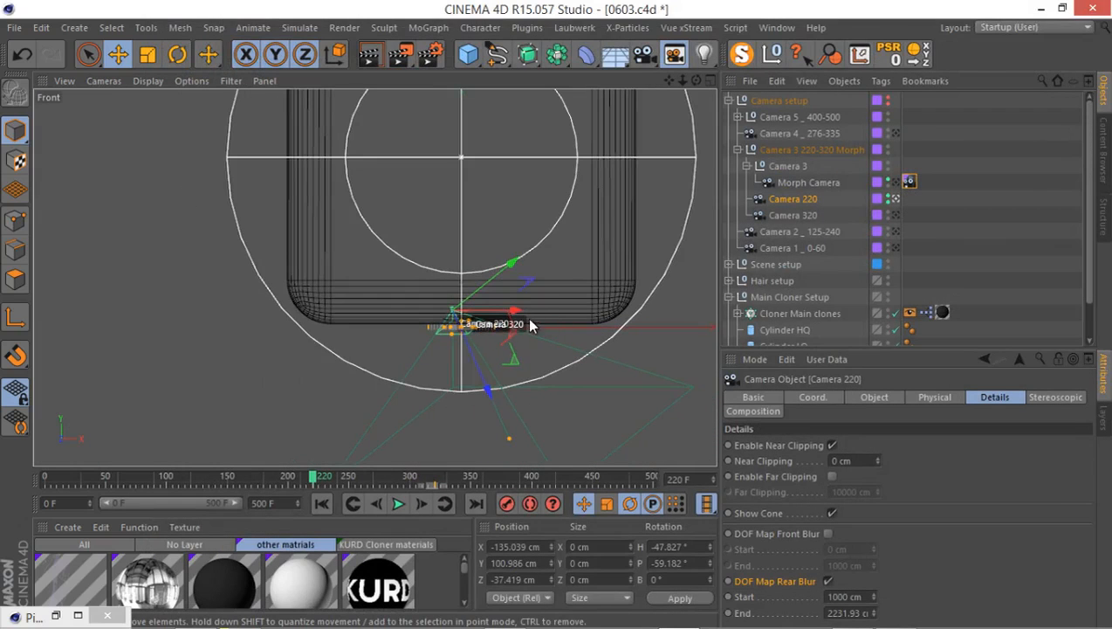
pyautogui.scroll(3, 531, 325)
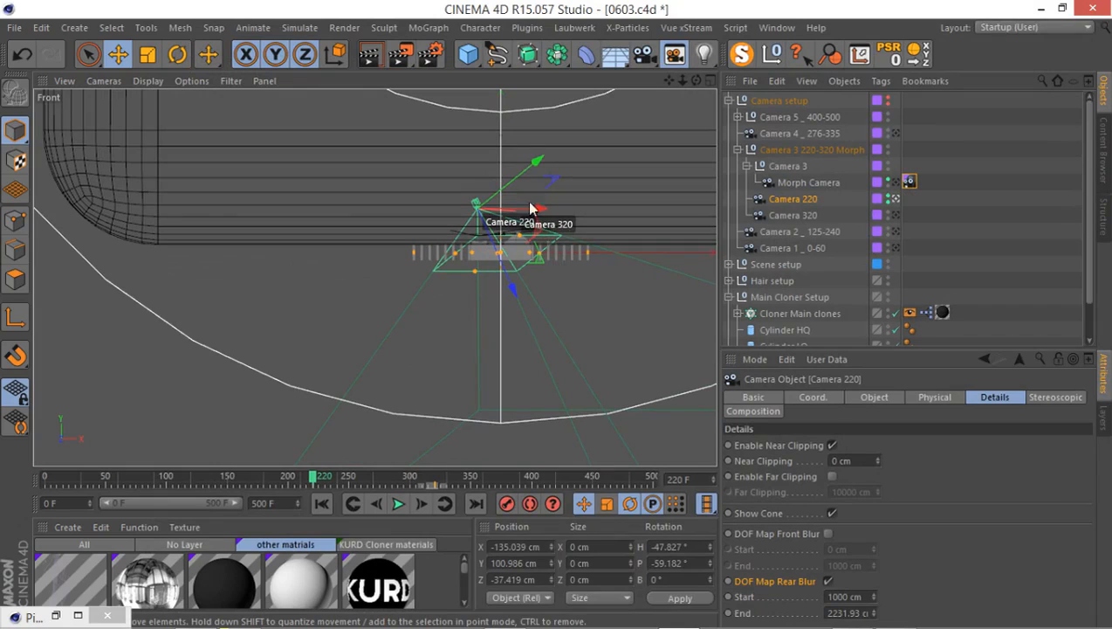
pyautogui.scroll(-4, 519, 210)
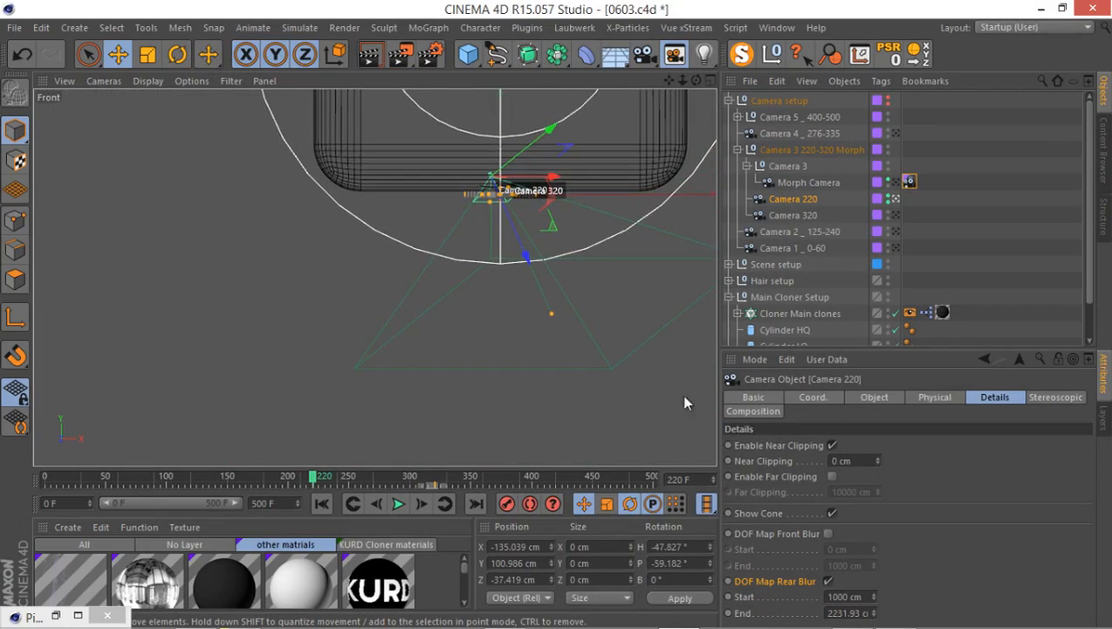
pyautogui.click(847, 596)
pyautogui.write('0')
pyautogui.press('Return')
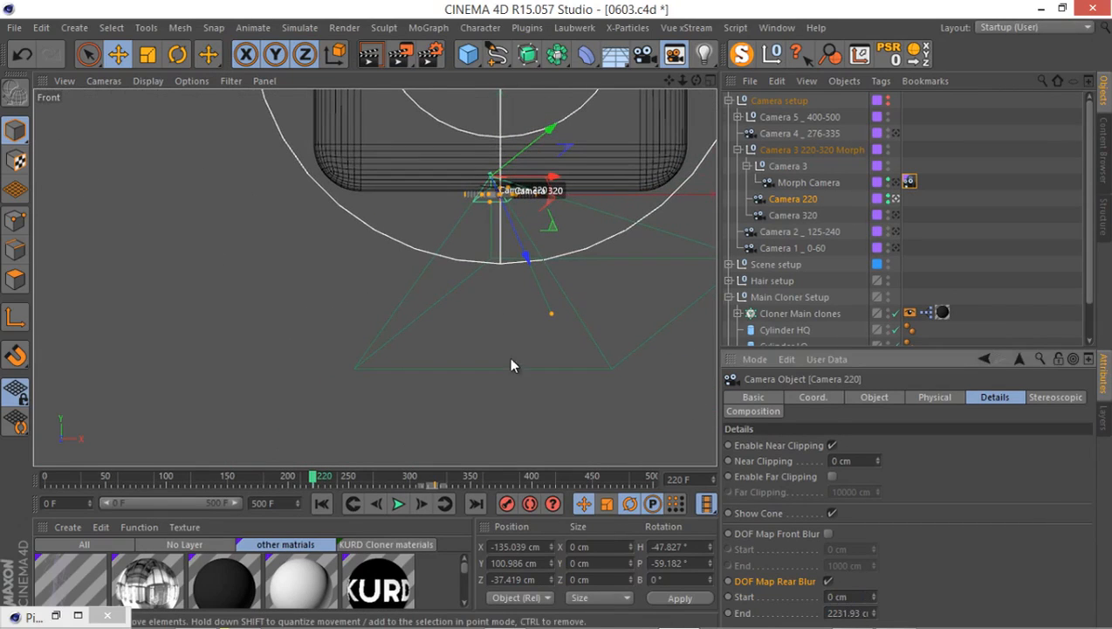
# Shorten Camera 220's rear blur range to an end of about 1030 cm and check its cone against the letters.
pyautogui.moveTo(548, 314); pyautogui.dragTo(527, 234)
pyautogui.scroll(6, 527, 234)
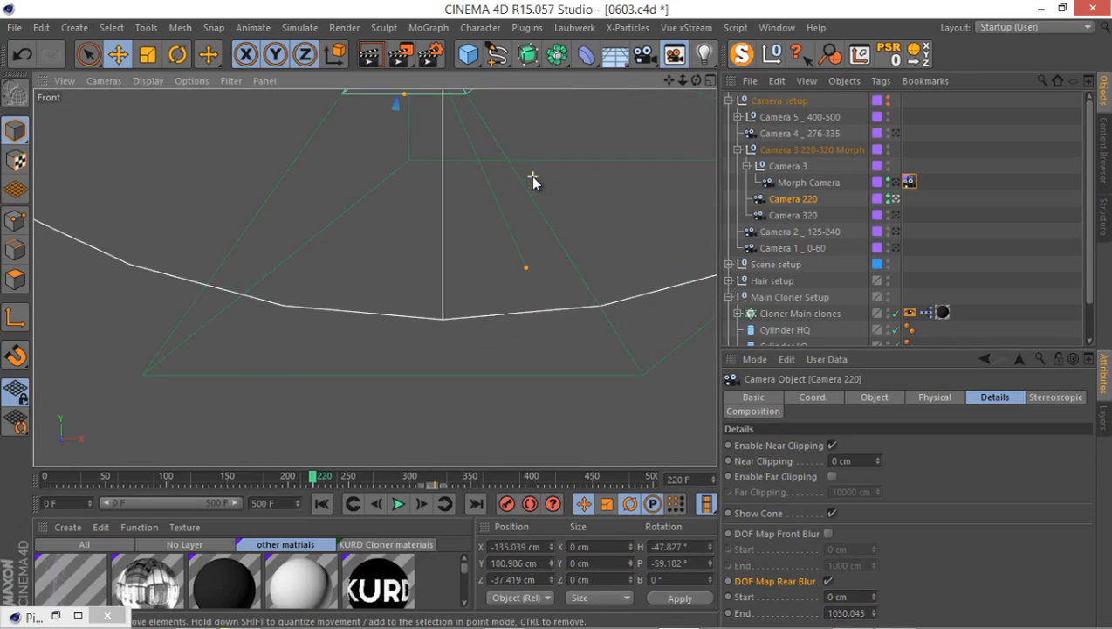
pyautogui.scroll(-4, 527, 244)
pyautogui.scroll(2, 529, 210)
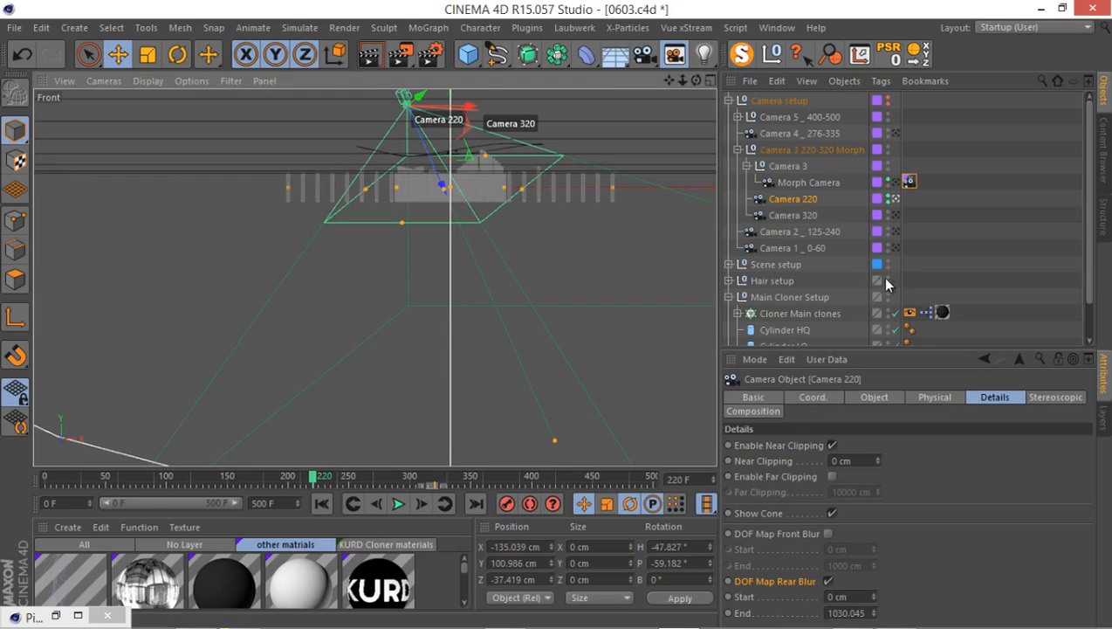
# Maximize the Perspective view, play the animation to frame 234, and render that frame to the Picture Viewer.
pyautogui.middleClick(526, 229)
pyautogui.middleClick(361, 146)
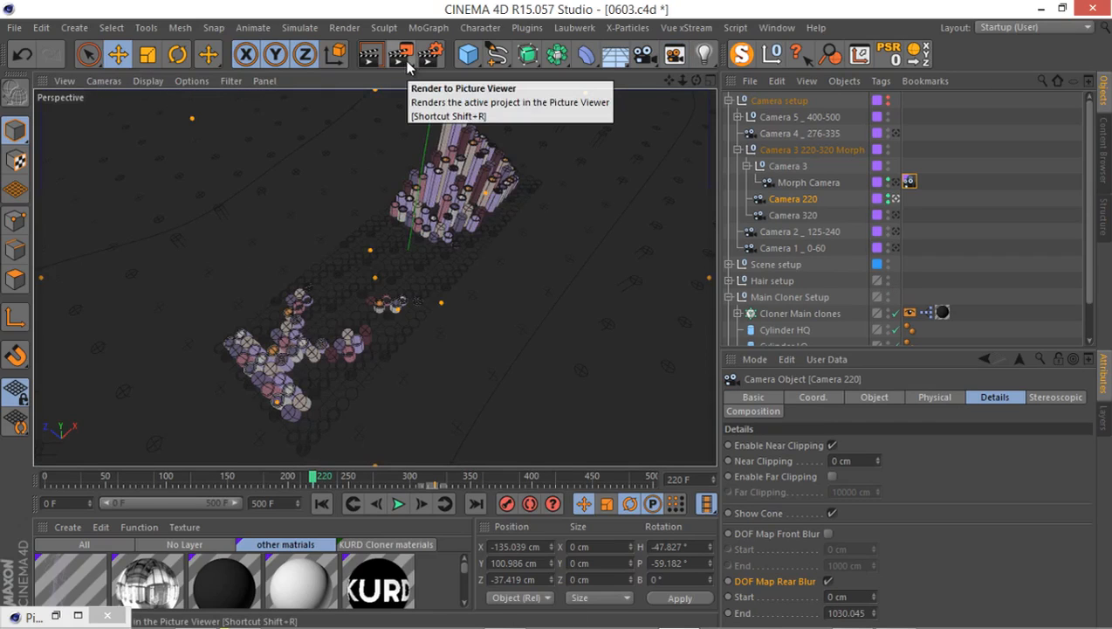
pyautogui.press('F8')
pyautogui.press('F7')
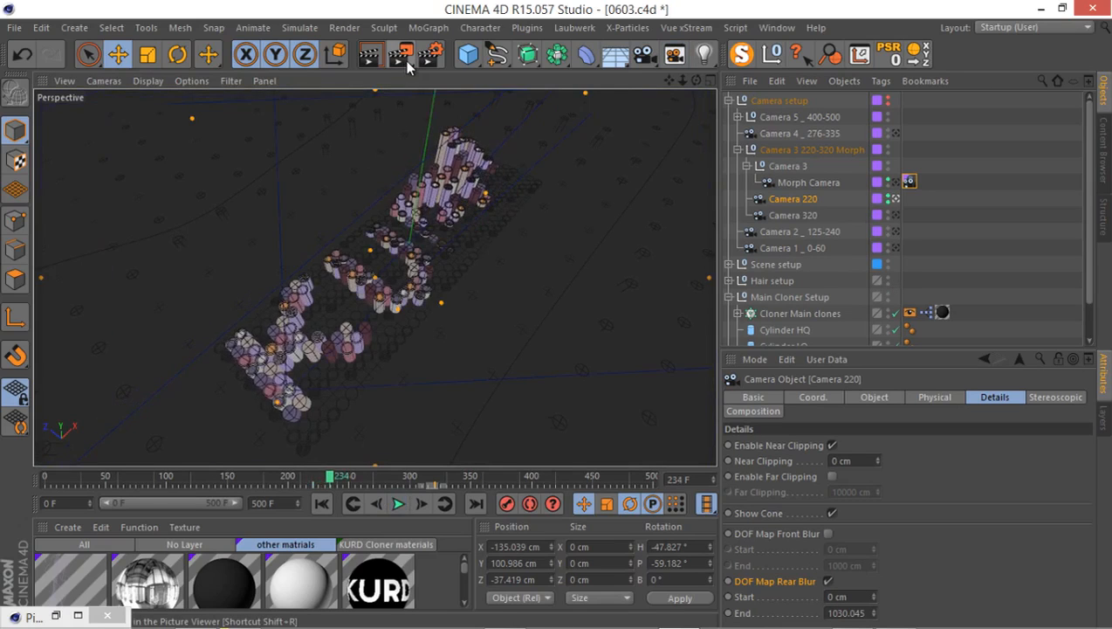
pyautogui.click(406, 56)
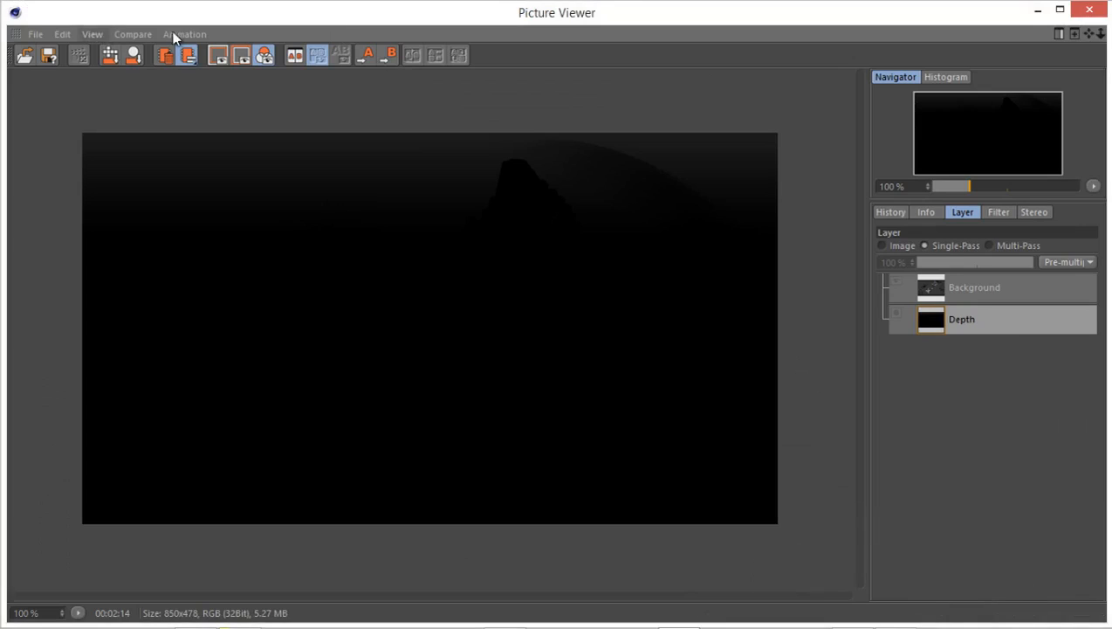
# Inspect the depth layer of the frame 234 render up close and close the viewer.
pyautogui.scroll(1, 288, 164)
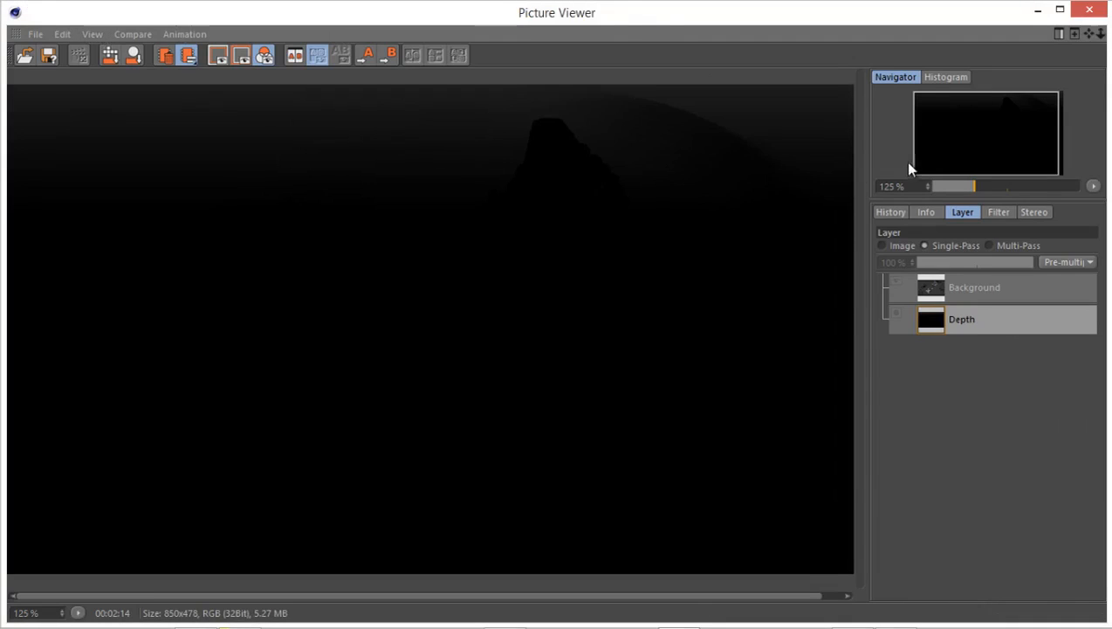
pyautogui.moveTo(743, 142); pyautogui.dragTo(730, 154)
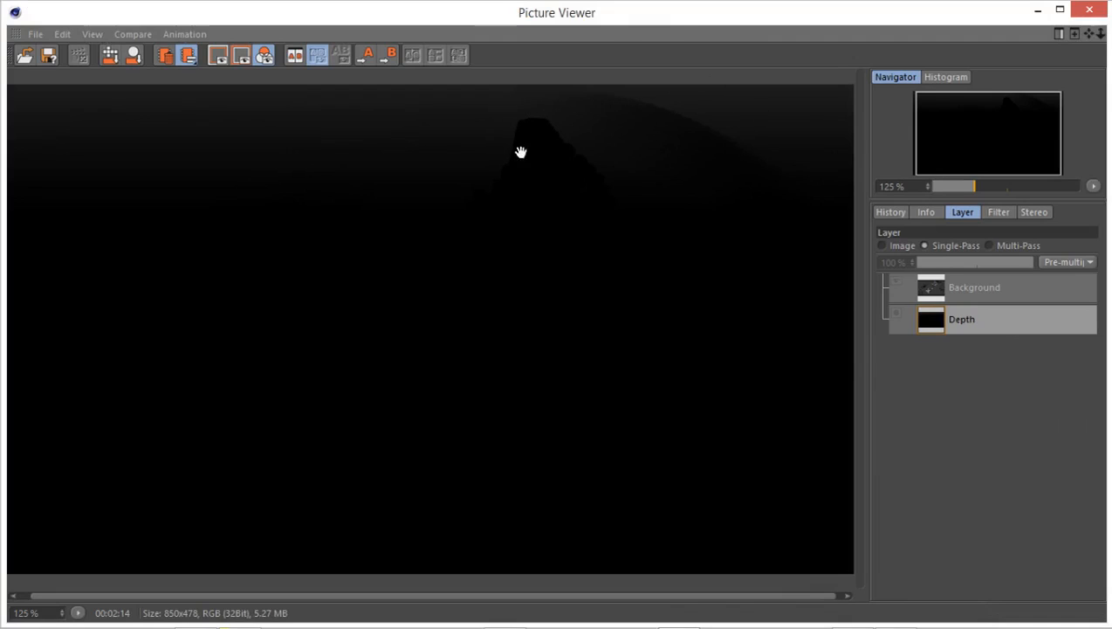
pyautogui.scroll(-1, 535, 224)
pyautogui.click(1090, 10)
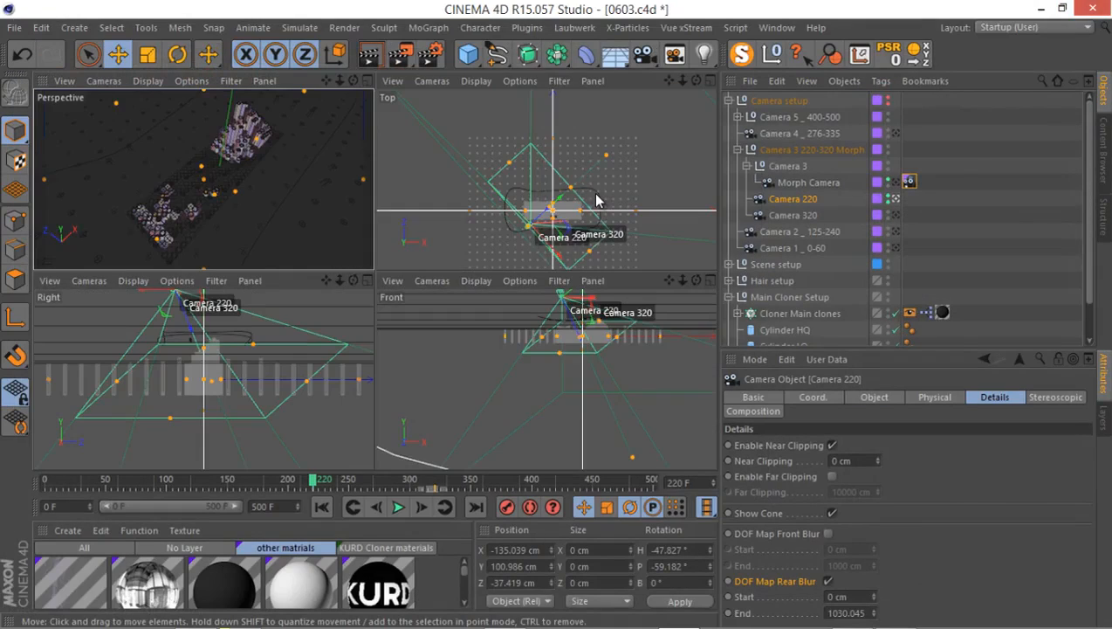
# Shorten Camera 220's rear blur range to an end of about 523 cm in the Front view and check a new depth render.
pyautogui.middleClick(596, 201)
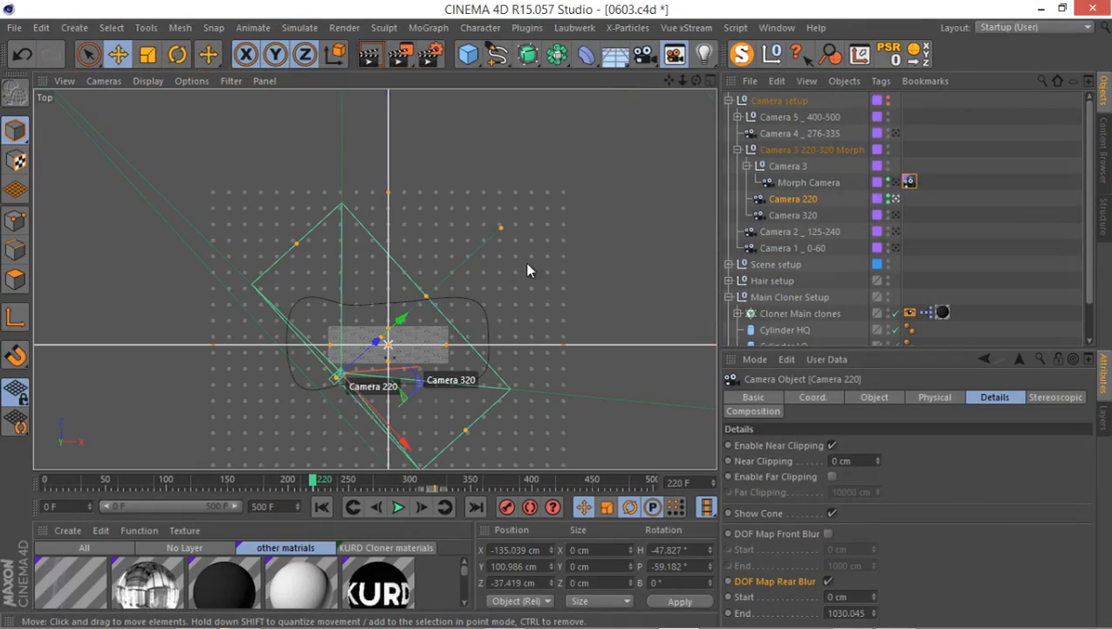
pyautogui.middleClick(370, 332)
pyautogui.middleClick(512, 419)
pyautogui.scroll(-3, 511, 419)
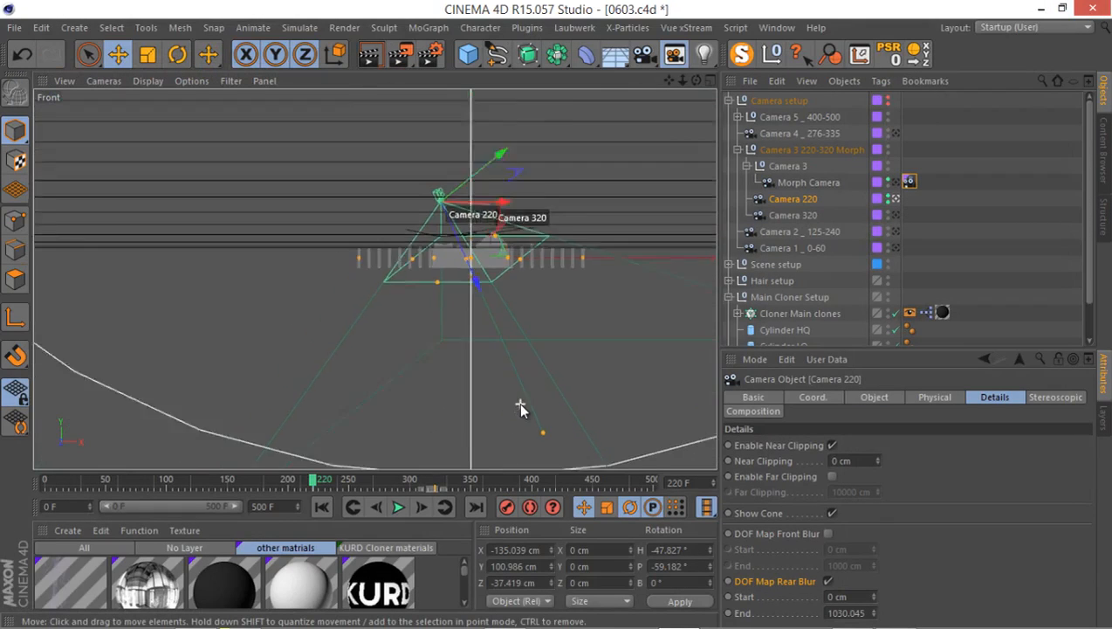
pyautogui.keyDown('alt'); pyautogui.moveTo(515, 337); pyautogui.dragTo(514, 295, button='middle'); pyautogui.keyUp('alt')
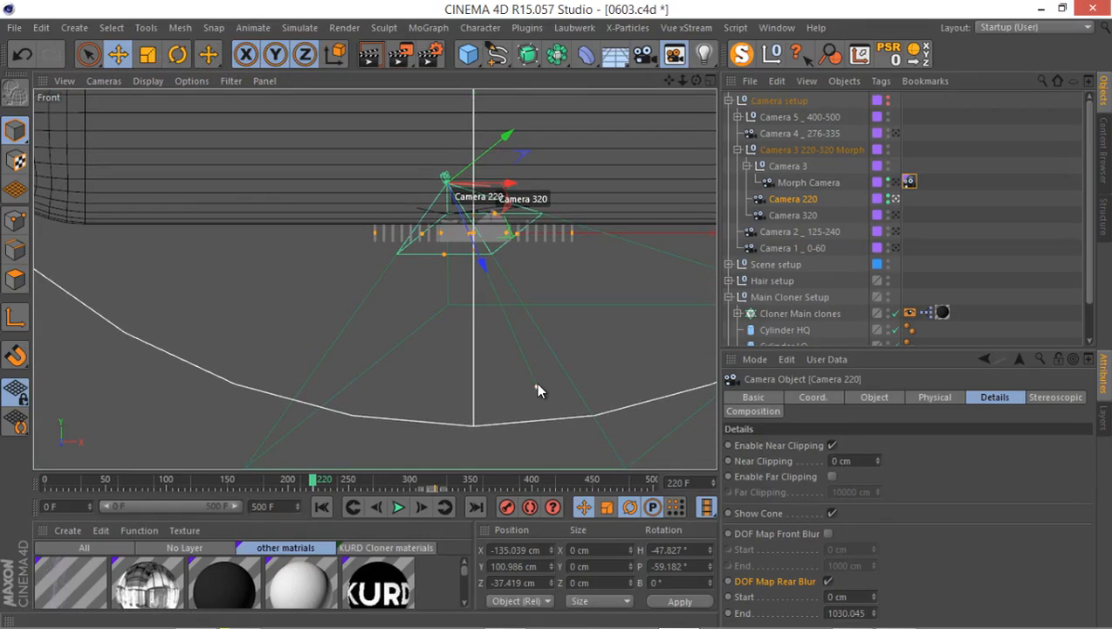
pyautogui.moveTo(535, 384); pyautogui.dragTo(487, 304)
pyautogui.middleClick(417, 244)
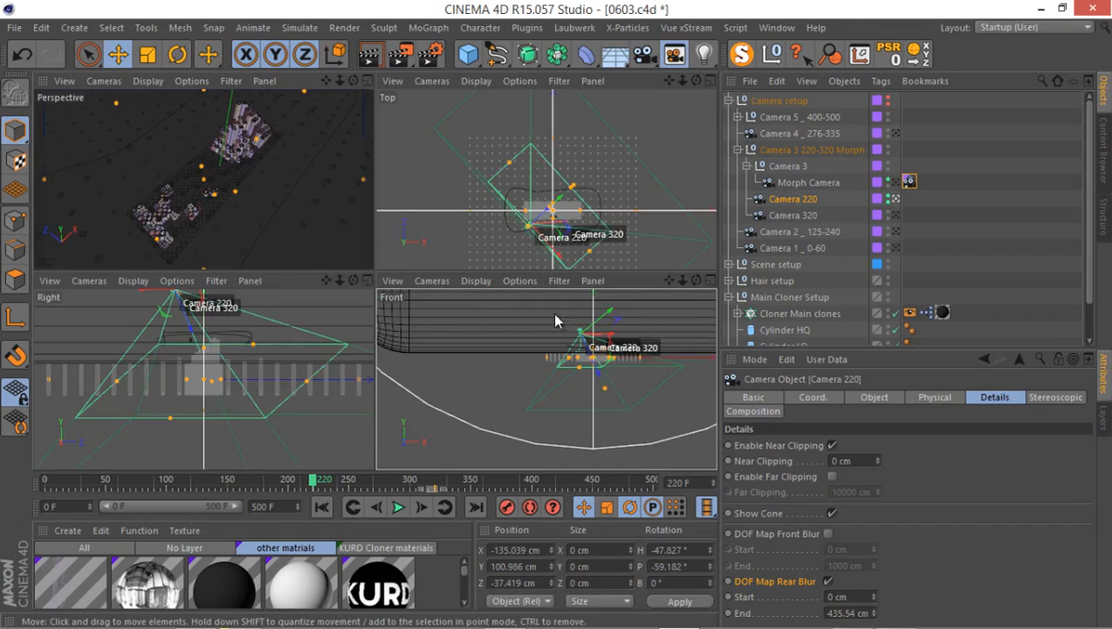
pyautogui.middleClick(296, 205)
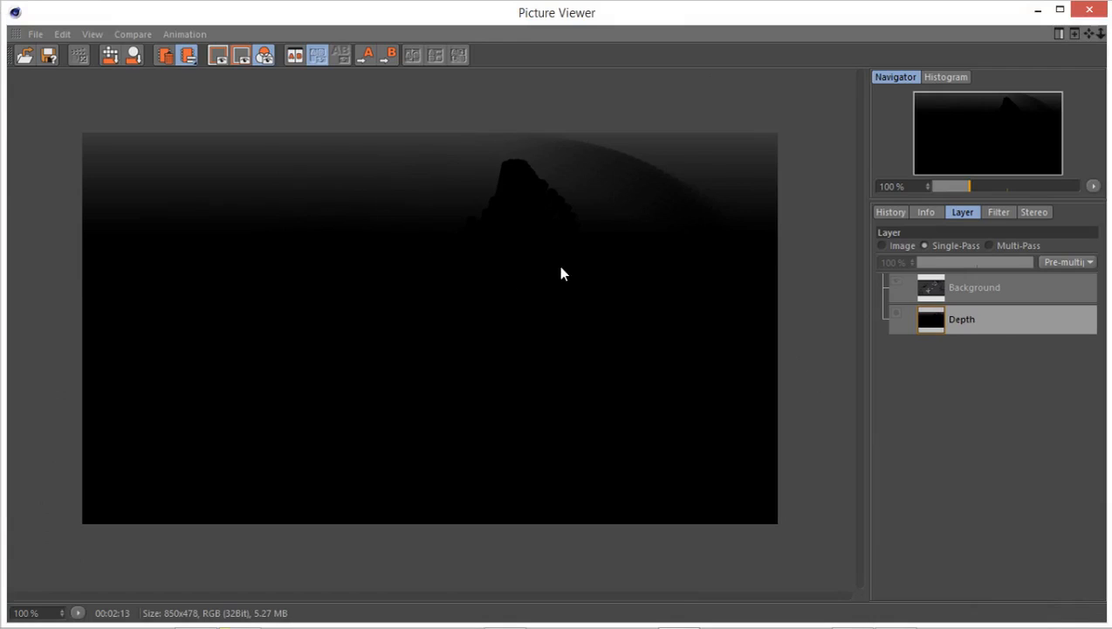
pyautogui.click(1089, 9)
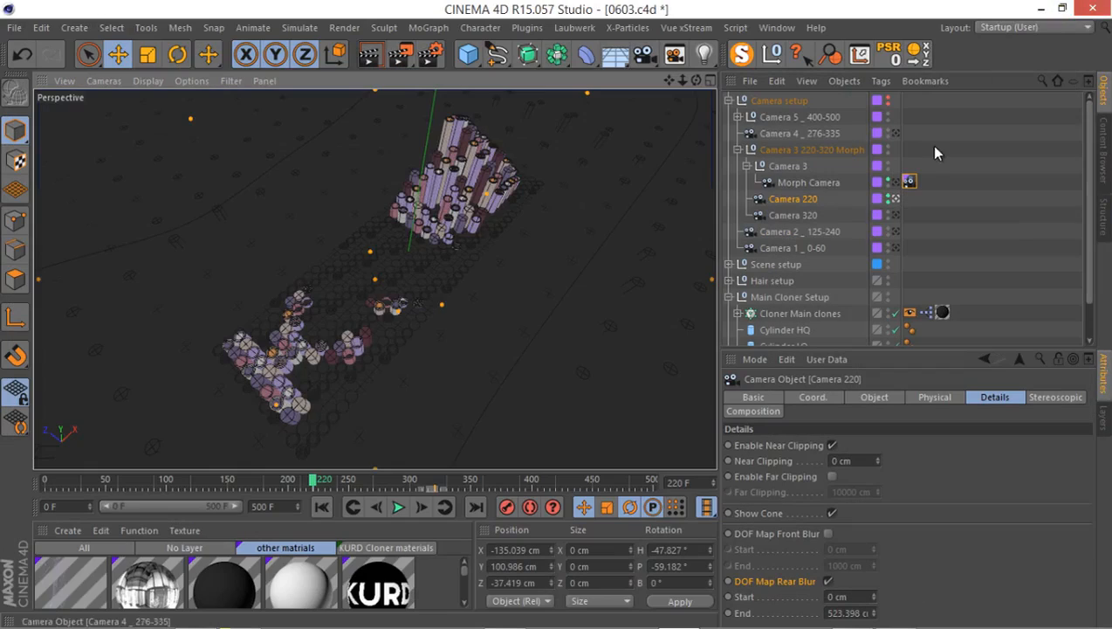
# Look through Camera 320 and move the animation to frame 324.
pyautogui.click(892, 215)
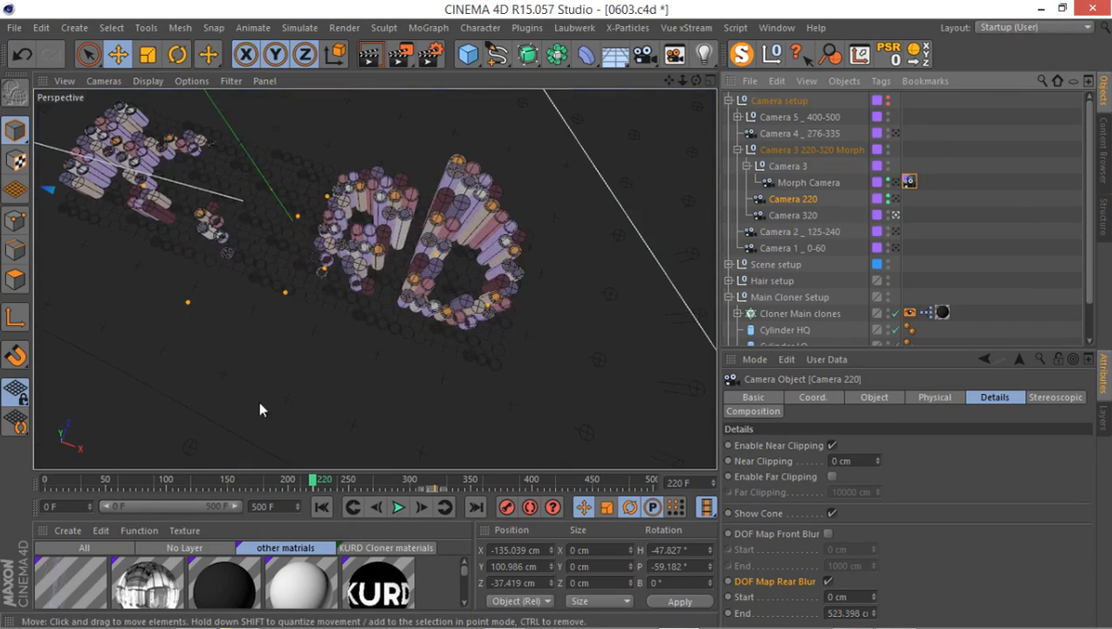
pyautogui.moveTo(322, 483); pyautogui.dragTo(440, 489)
pyautogui.middleClick(407, 270)
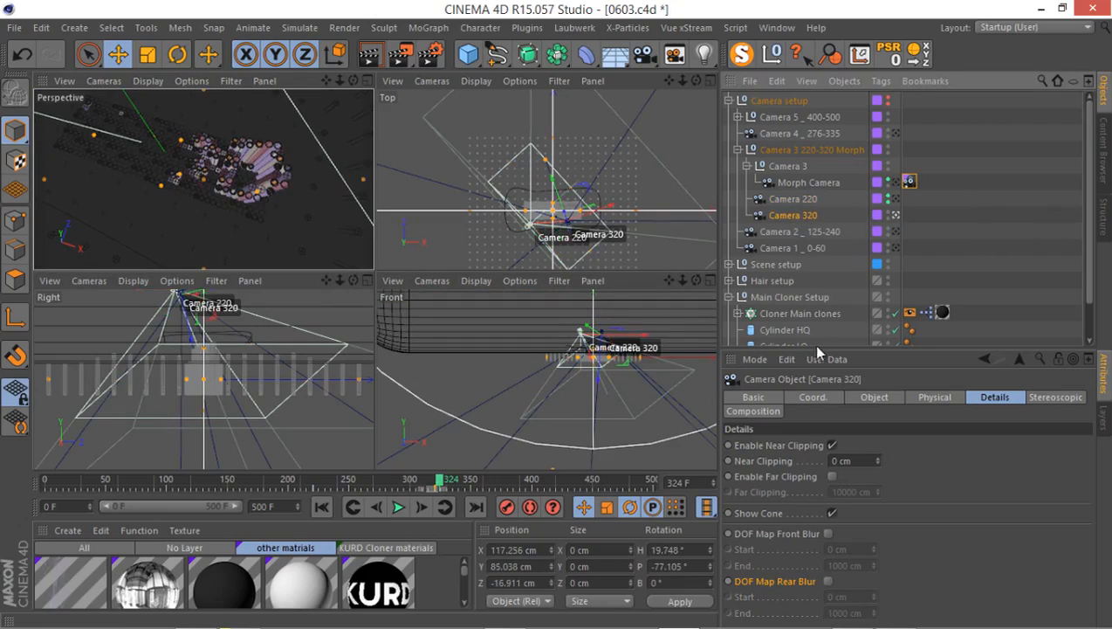
# In the maximized Front view, return Camera 220's visibility to default and force Camera 320 to be visible.
pyautogui.click(803, 200)
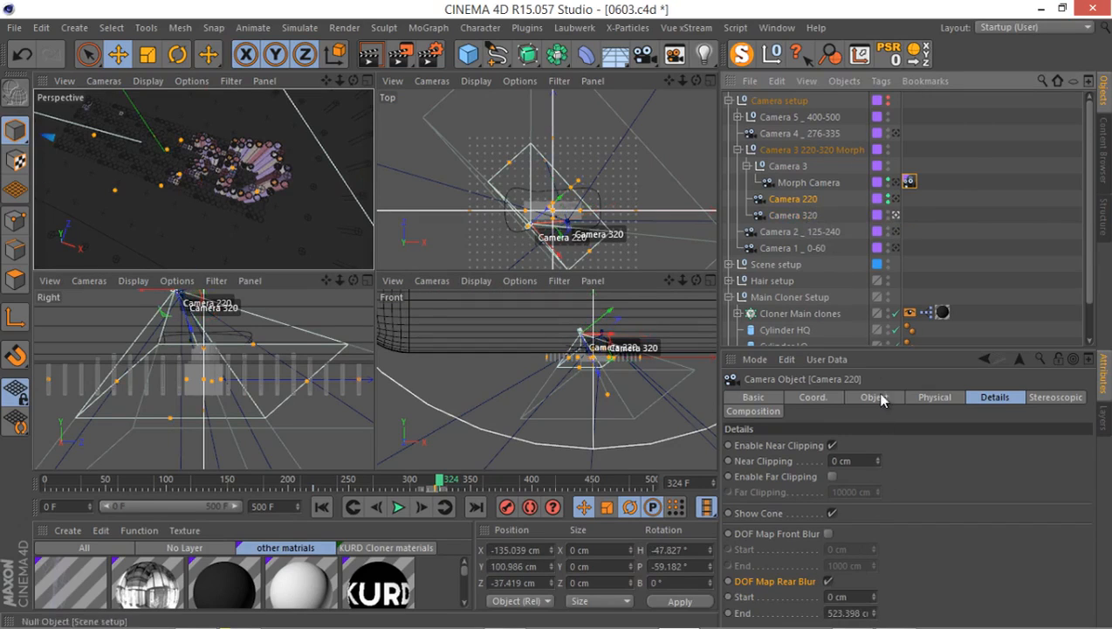
pyautogui.click(828, 533)
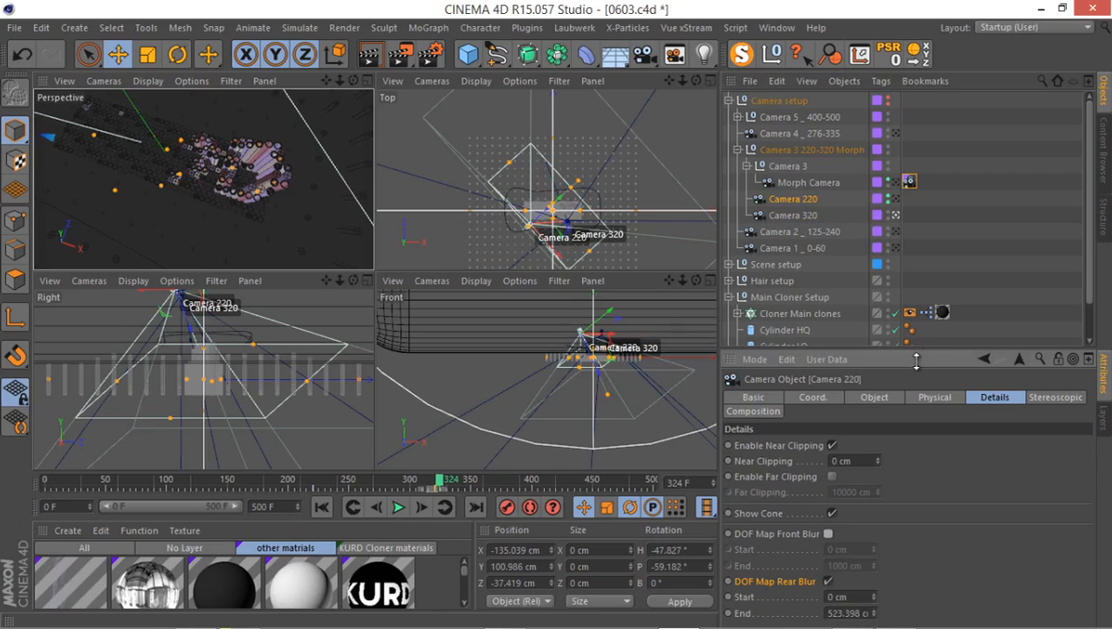
pyautogui.moveTo(913, 351); pyautogui.dragTo(909, 519)
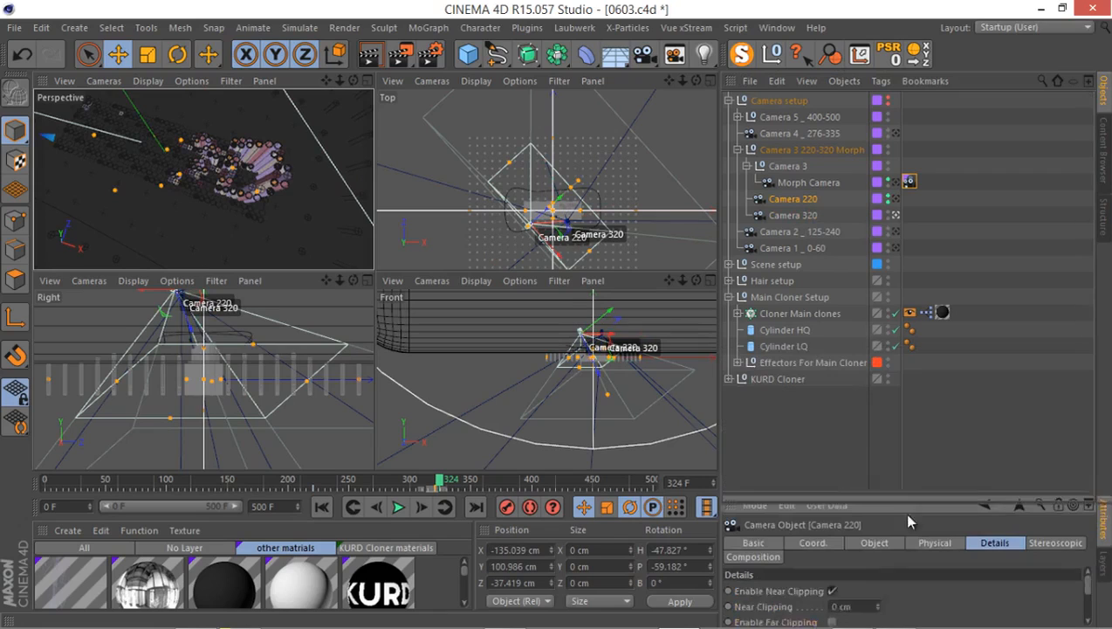
pyautogui.click(791, 216)
pyautogui.middleClick(616, 350)
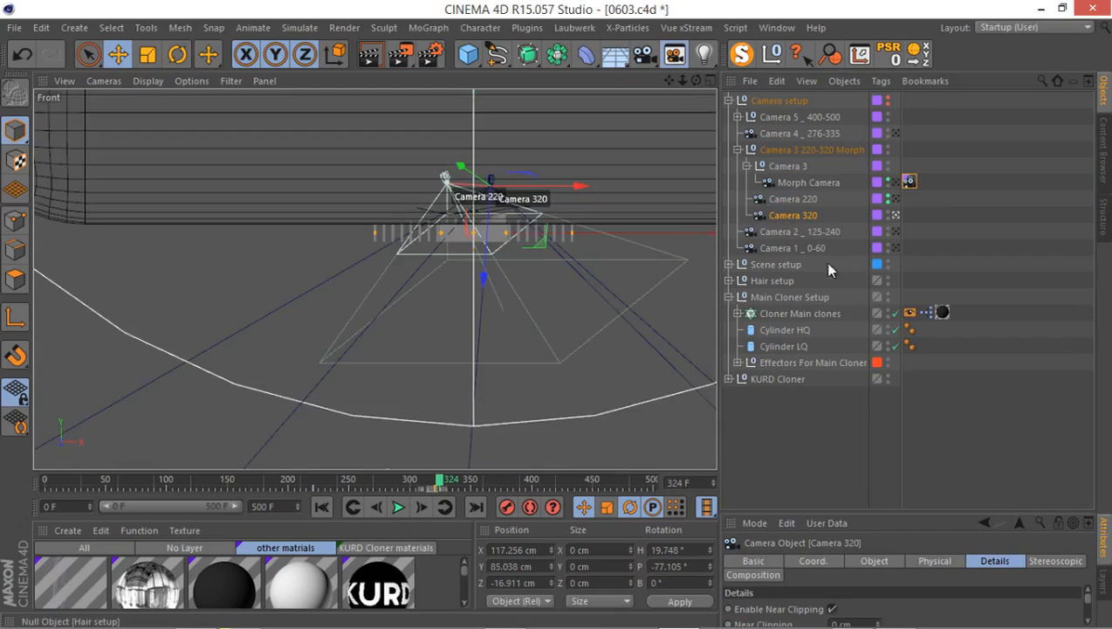
pyautogui.click(887, 199)
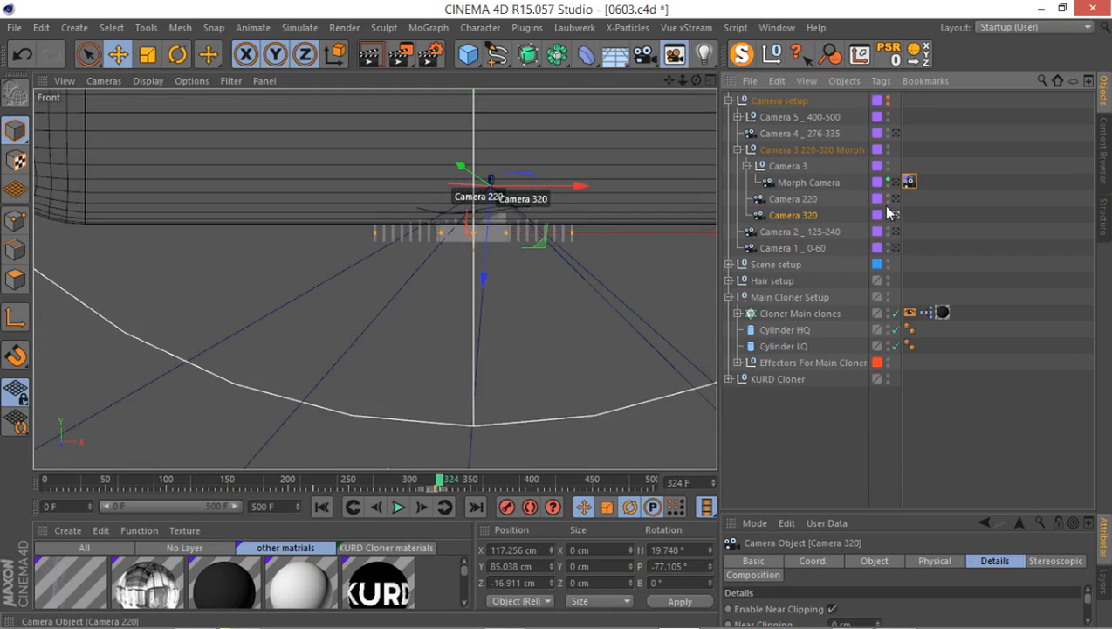
pyautogui.click(888, 215)
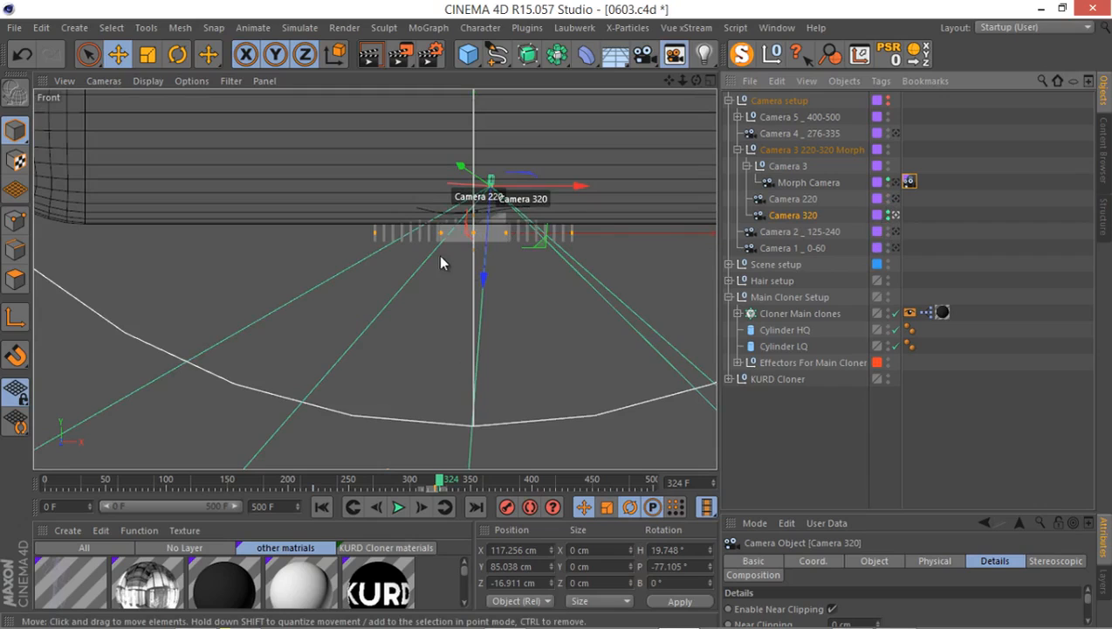
# Shorten Camera 320's focus distance in the Front view until its focus plane lies at the tops of the letter clones.
pyautogui.scroll(-5, 441, 262)
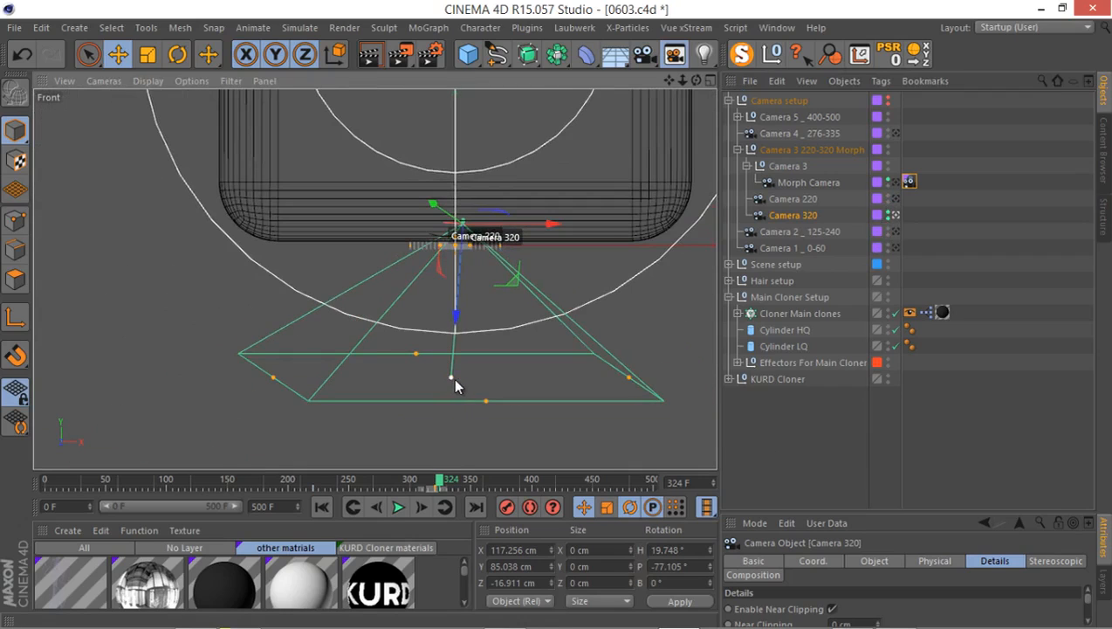
pyautogui.moveTo(453, 377); pyautogui.dragTo(446, 273)
pyautogui.scroll(10, 445, 274)
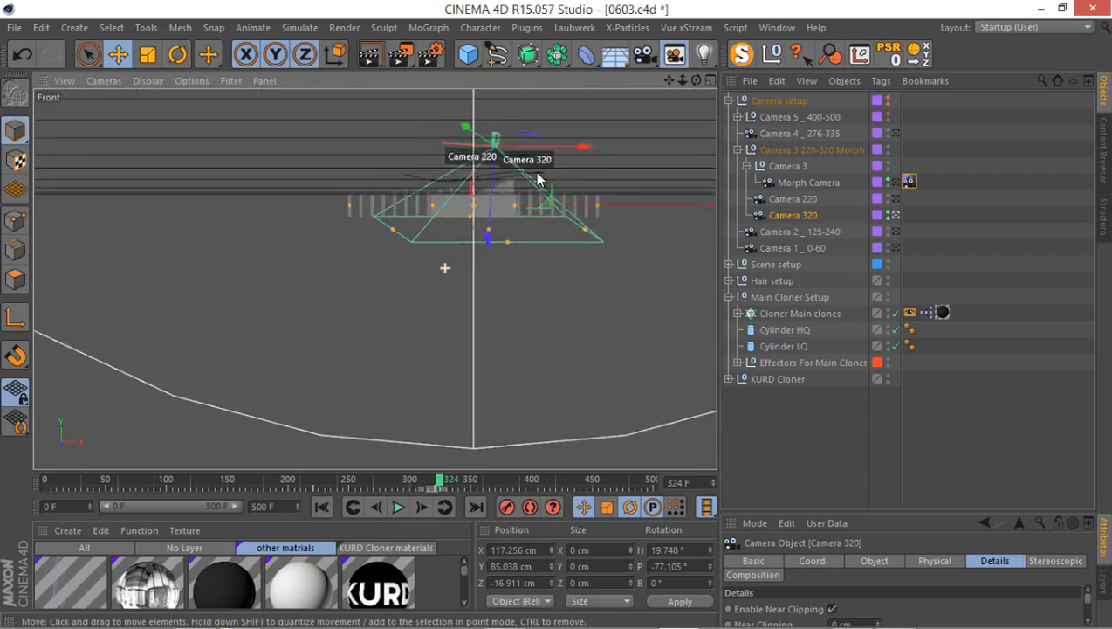
pyautogui.keyDown('alt'); pyautogui.moveTo(507, 328); pyautogui.dragTo(507, 361, button='middle'); pyautogui.keyUp('alt')
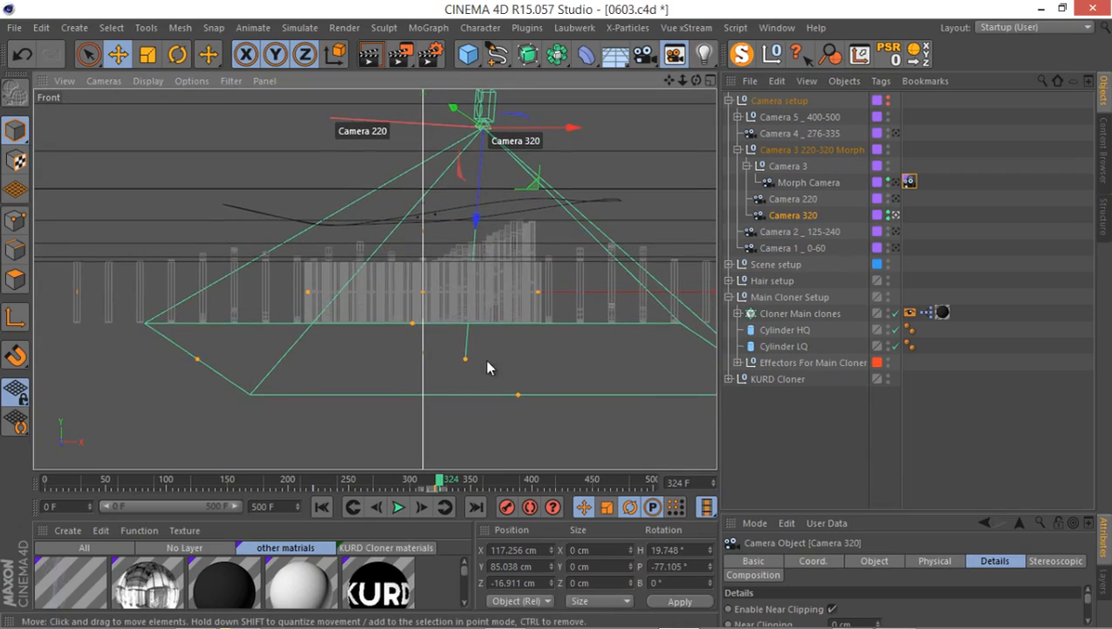
pyautogui.moveTo(467, 361); pyautogui.dragTo(522, 265)
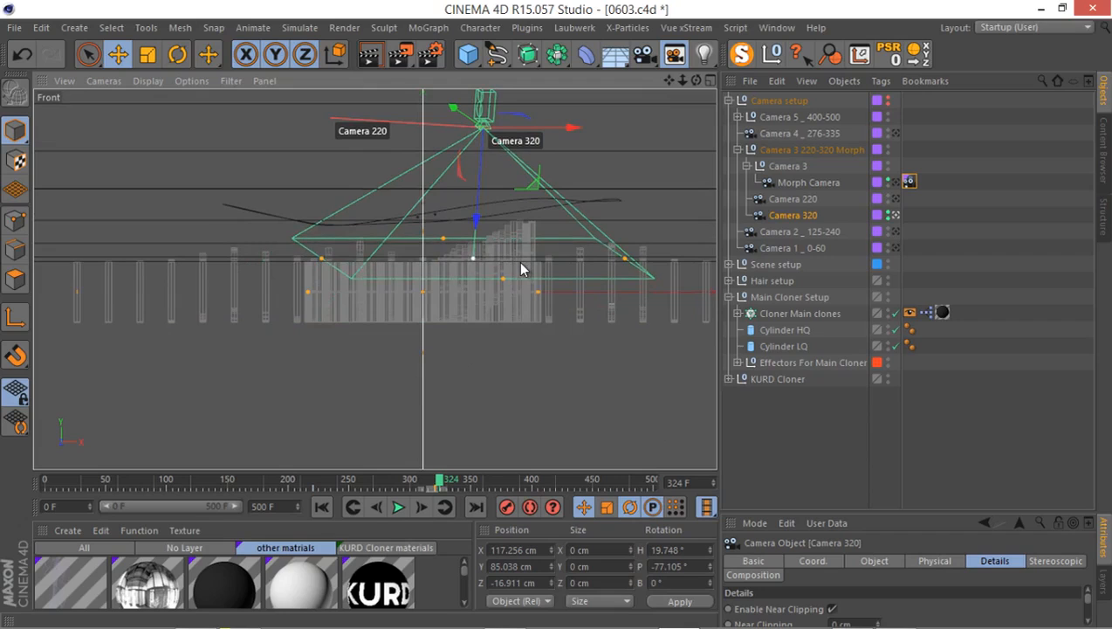
pyautogui.scroll(-5, 502, 292)
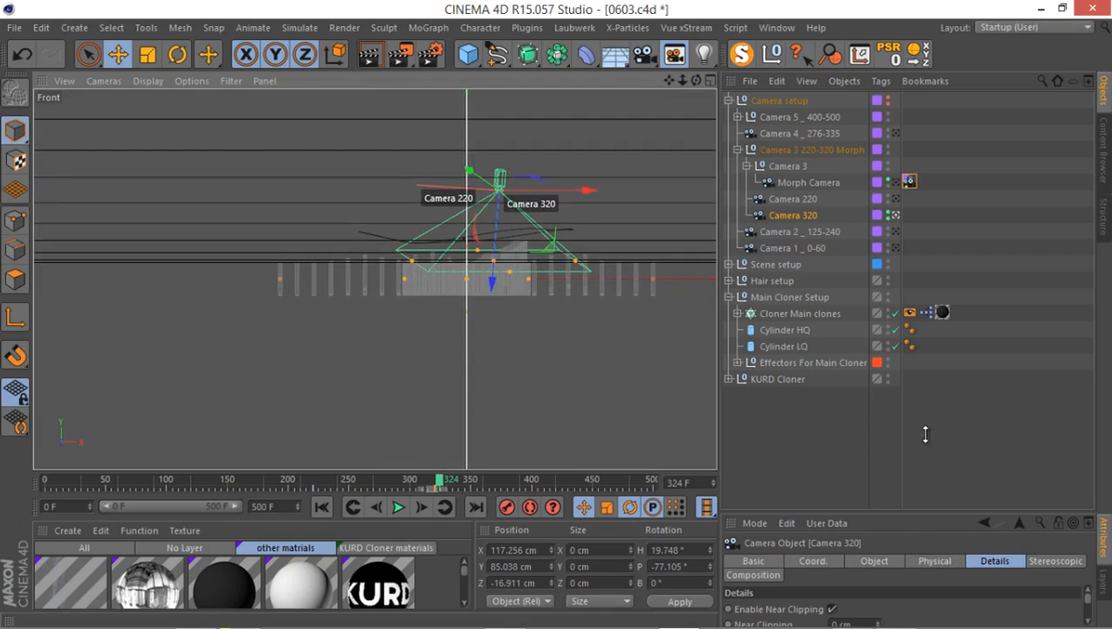
# Enable DOF Map Rear Blur on Camera 320 and set its end to about 200 cm, just below the letters.
pyautogui.moveTo(926, 434); pyautogui.dragTo(902, 400)
pyautogui.click(828, 541)
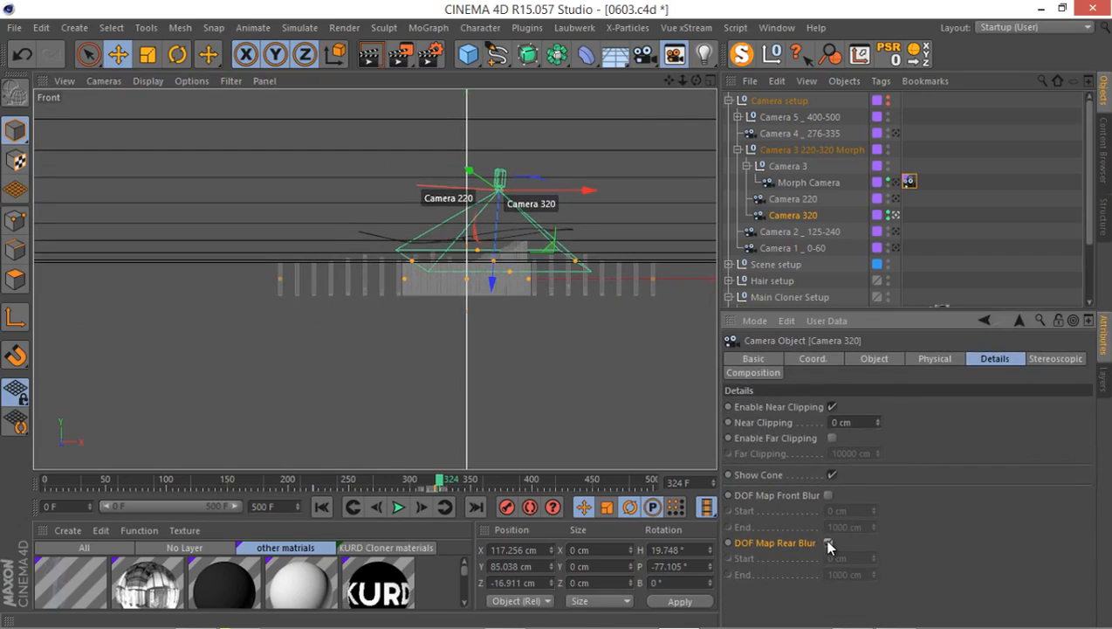
pyautogui.scroll(5, 603, 368)
pyautogui.scroll(6, 591, 332)
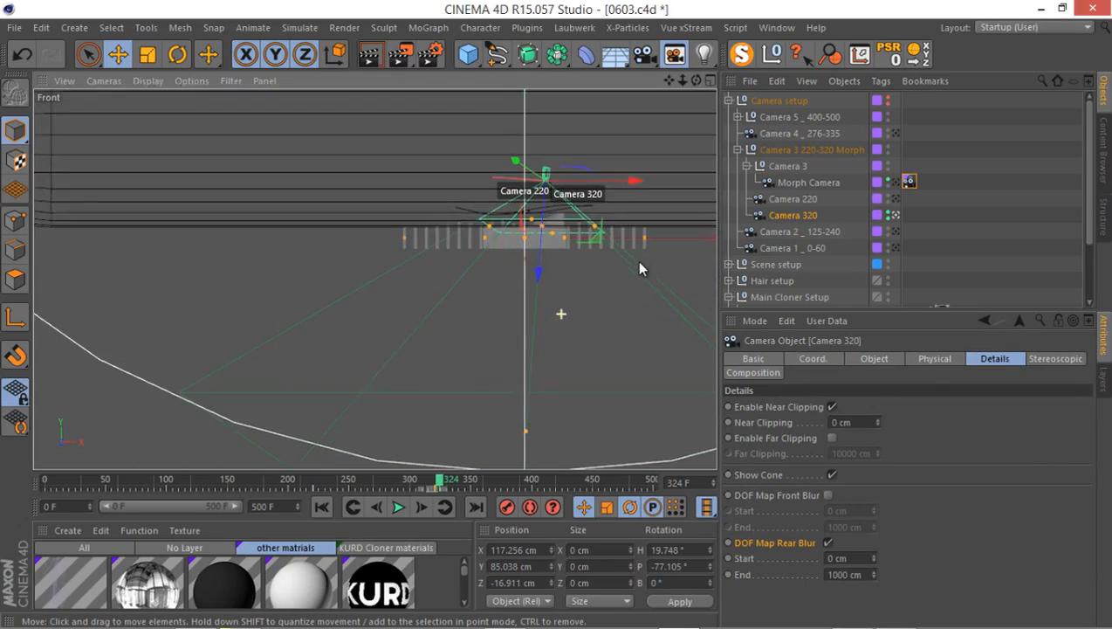
pyautogui.moveTo(524, 436); pyautogui.dragTo(604, 253)
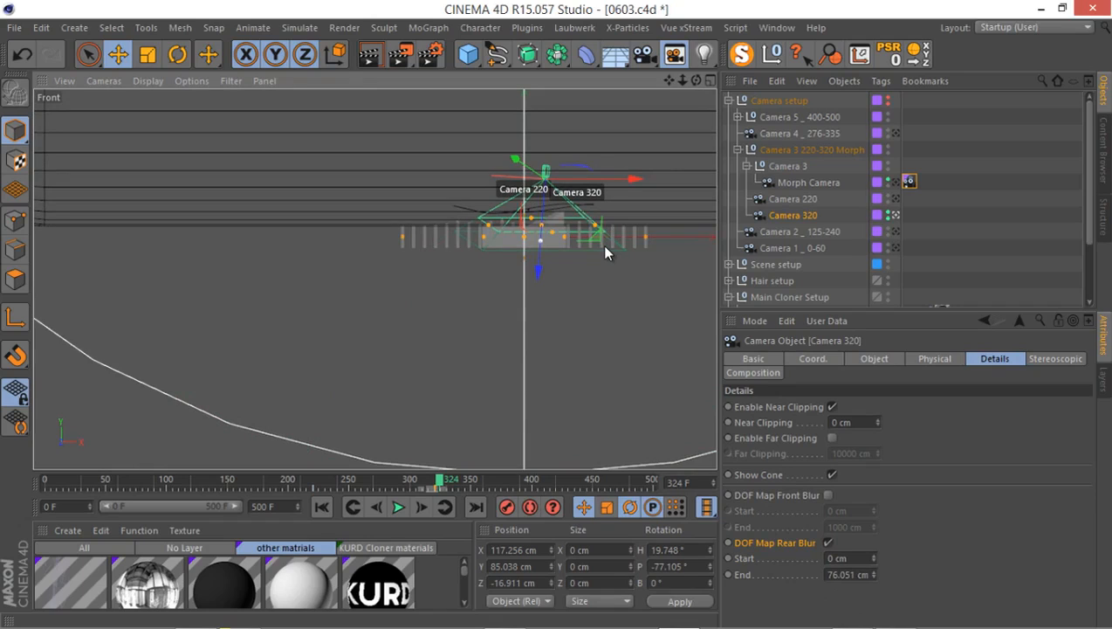
pyautogui.moveTo(605, 247)
pyautogui.mouseDown()
pyautogui.moveTo(583, 258)
pyautogui.moveTo(598, 259)
pyautogui.mouseUp()
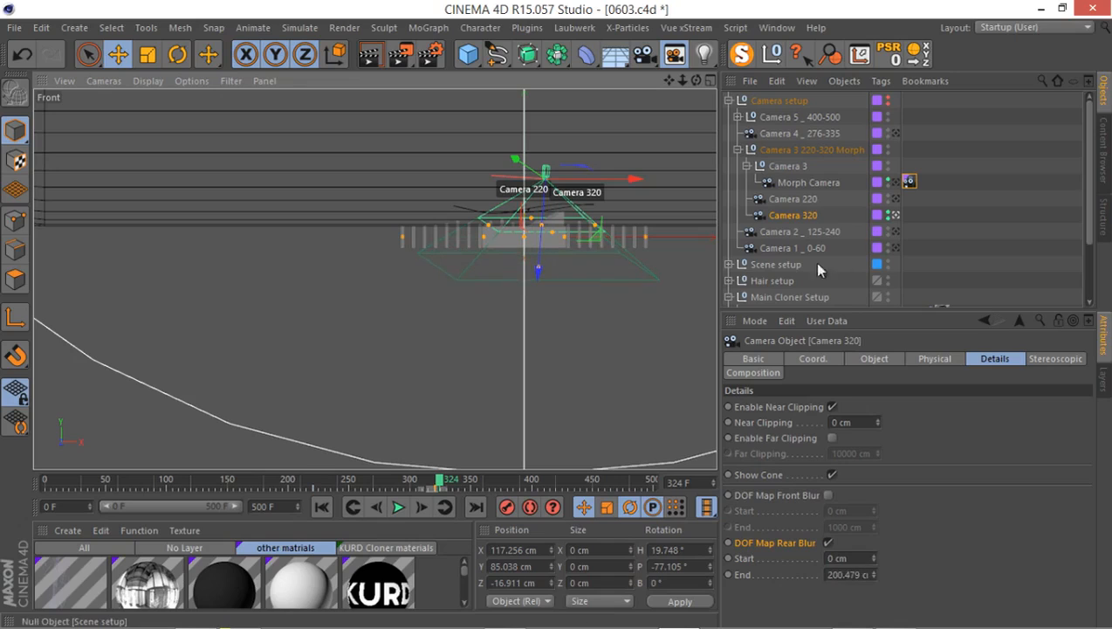
# Enable DOF Map Rear Blur on the Morph Camera and check its blended blur range at frame 273.
pyautogui.click(831, 183)
pyautogui.click(908, 181)
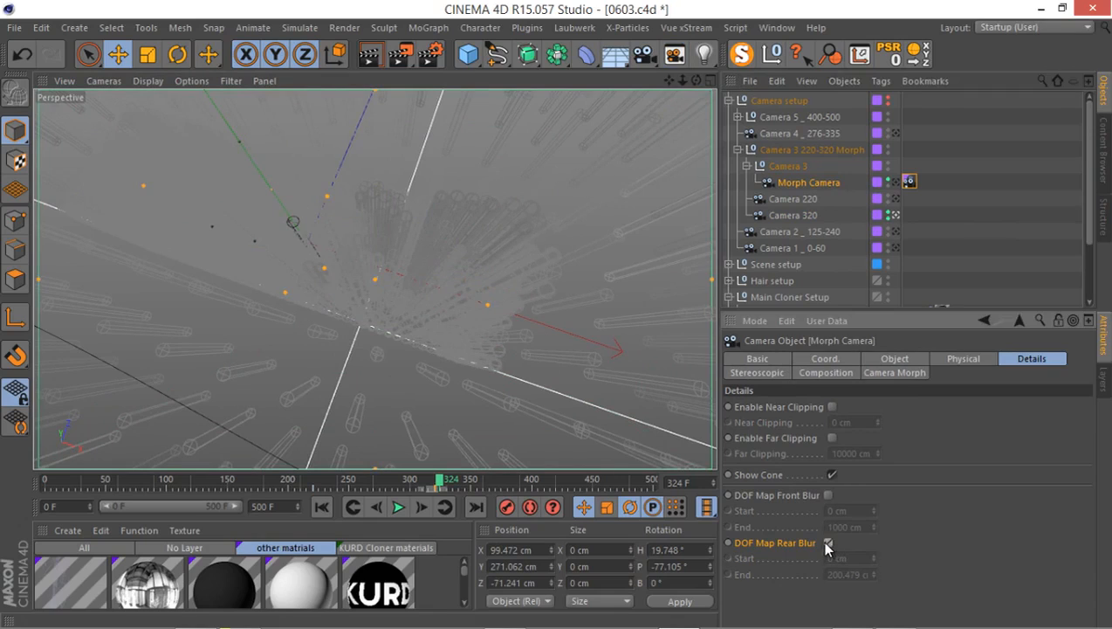
pyautogui.click(828, 542)
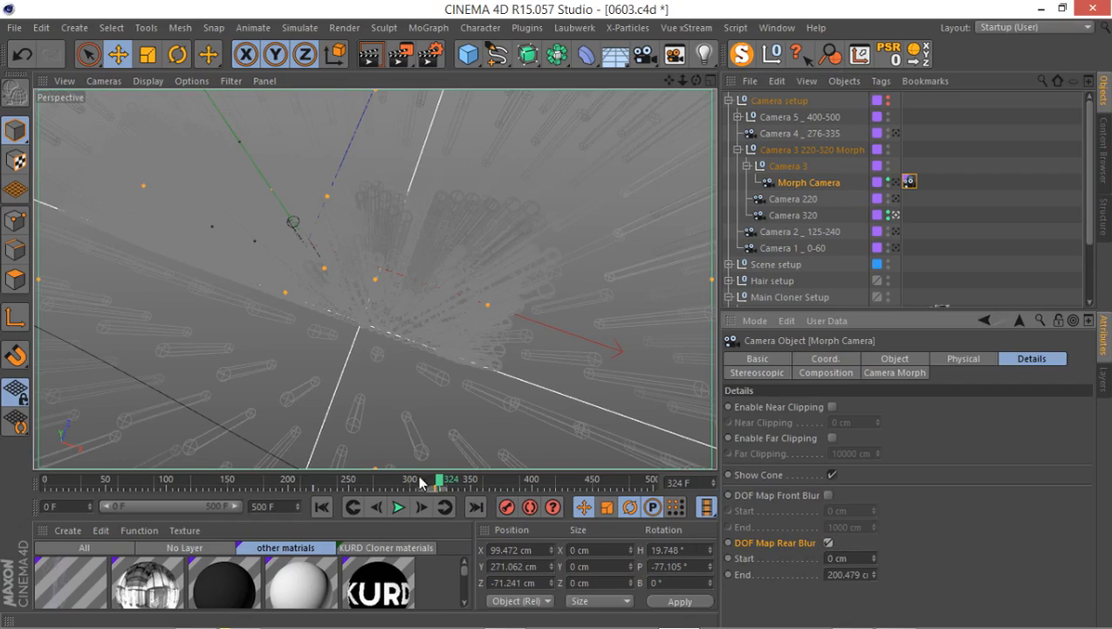
pyautogui.moveTo(424, 481); pyautogui.dragTo(376, 487)
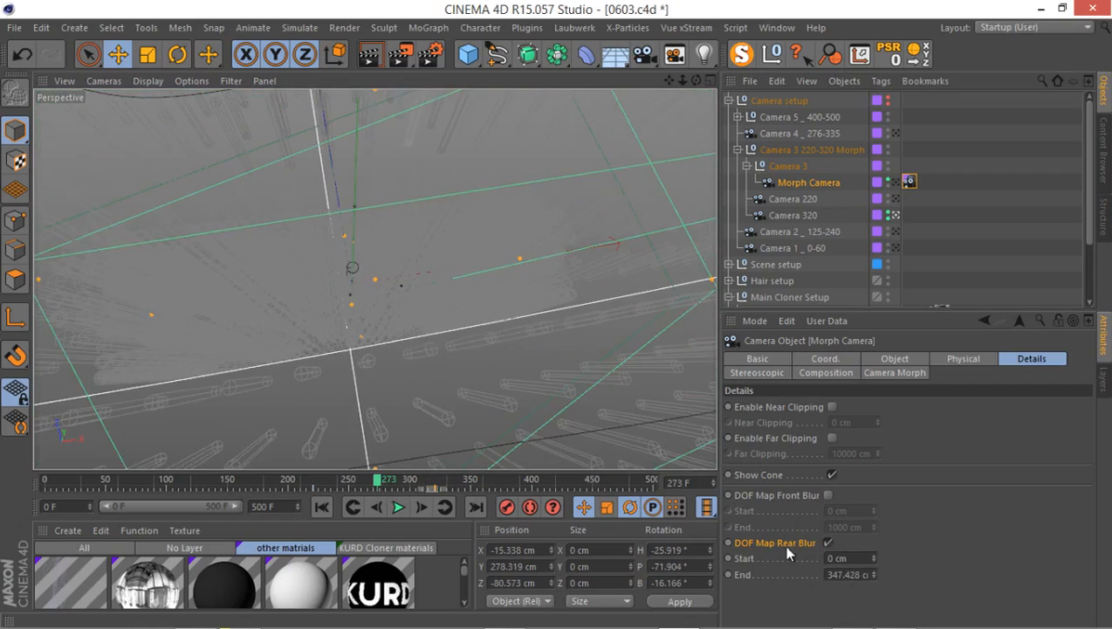
pyautogui.click(781, 201)
pyautogui.click(798, 182)
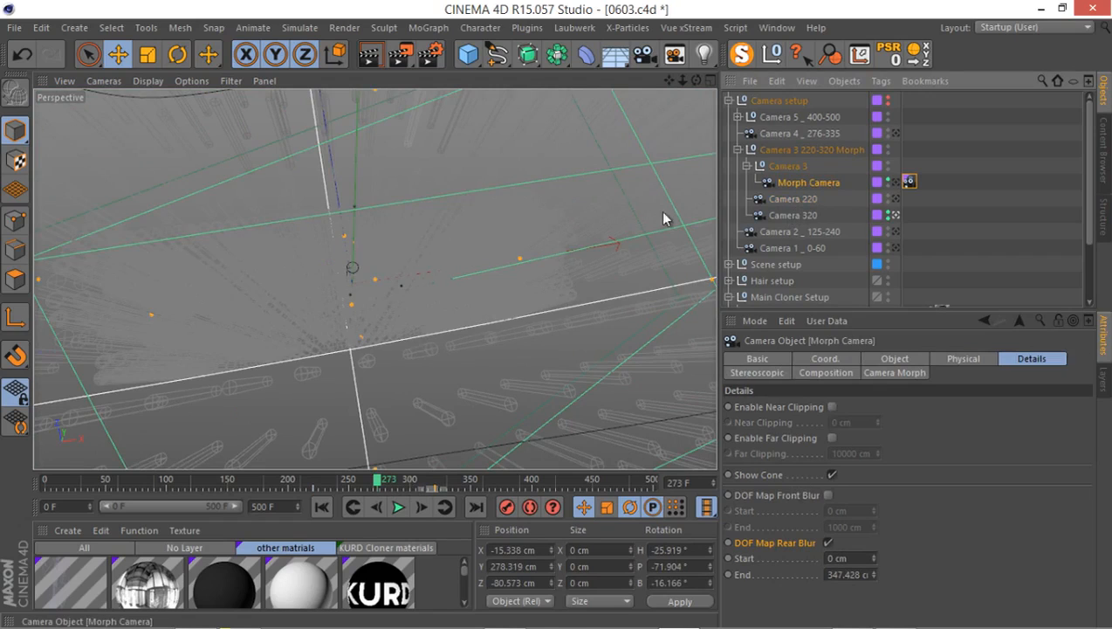
# Look through the Morph Camera in the Perspective view, render frame 305 to the Picture Viewer, check its depth layer, and close the viewer.
pyautogui.middleClick(451, 253)
pyautogui.middleClick(236, 191)
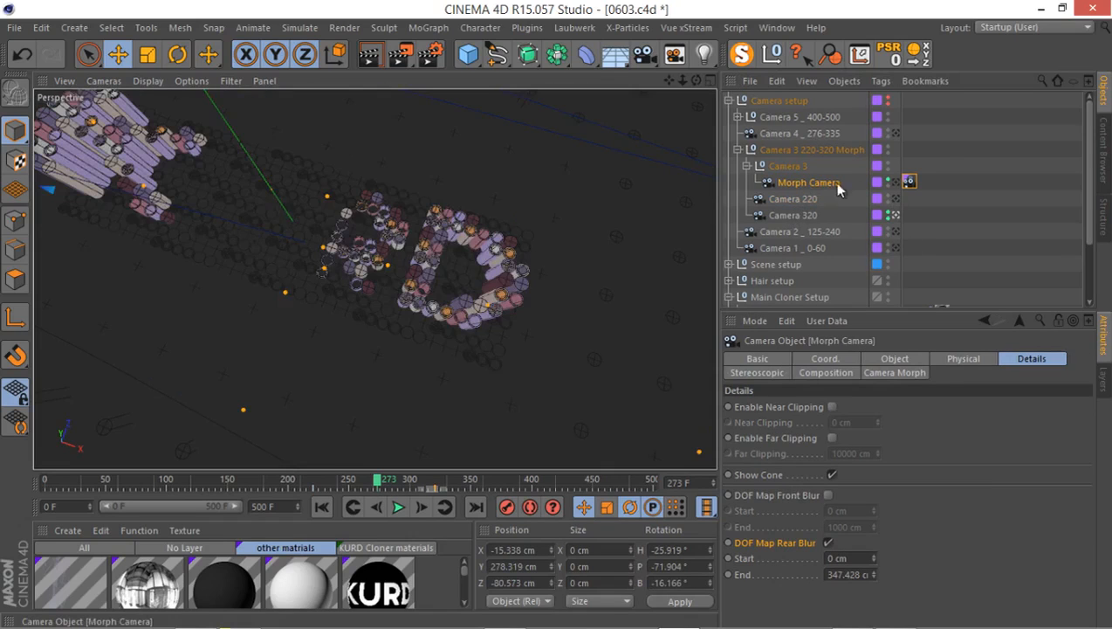
pyautogui.click(892, 181)
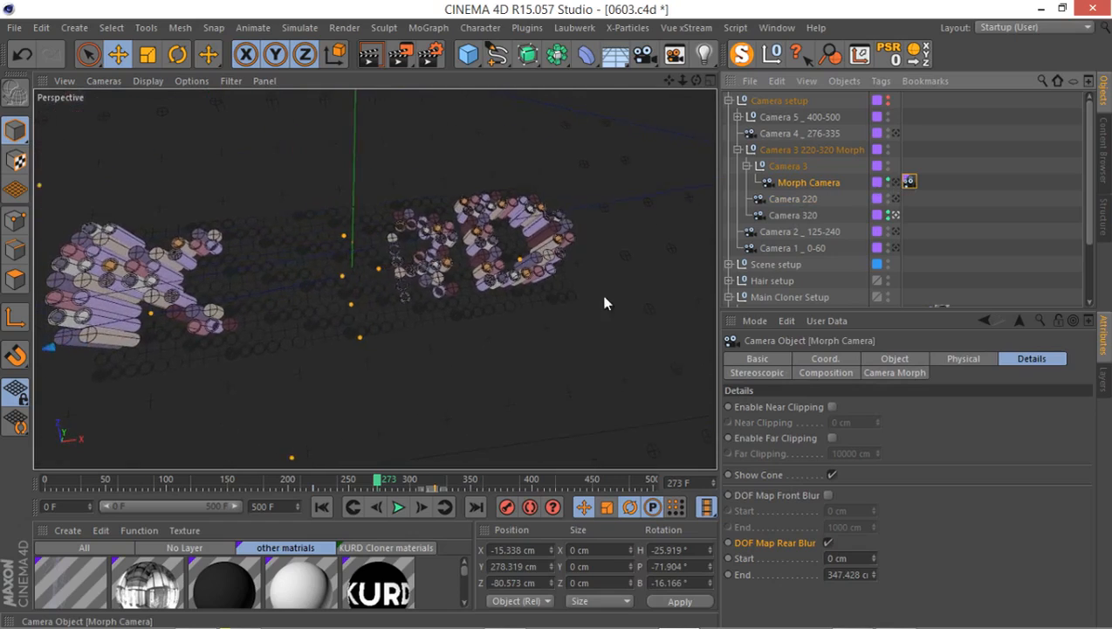
pyautogui.moveTo(378, 480); pyautogui.dragTo(421, 482)
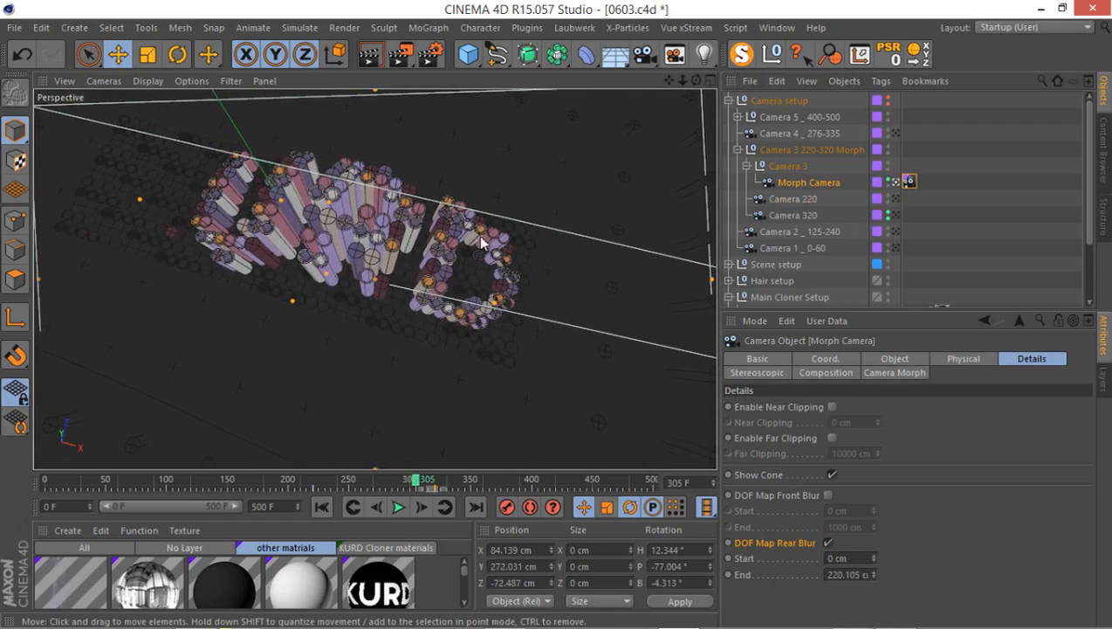
pyautogui.click(407, 59)
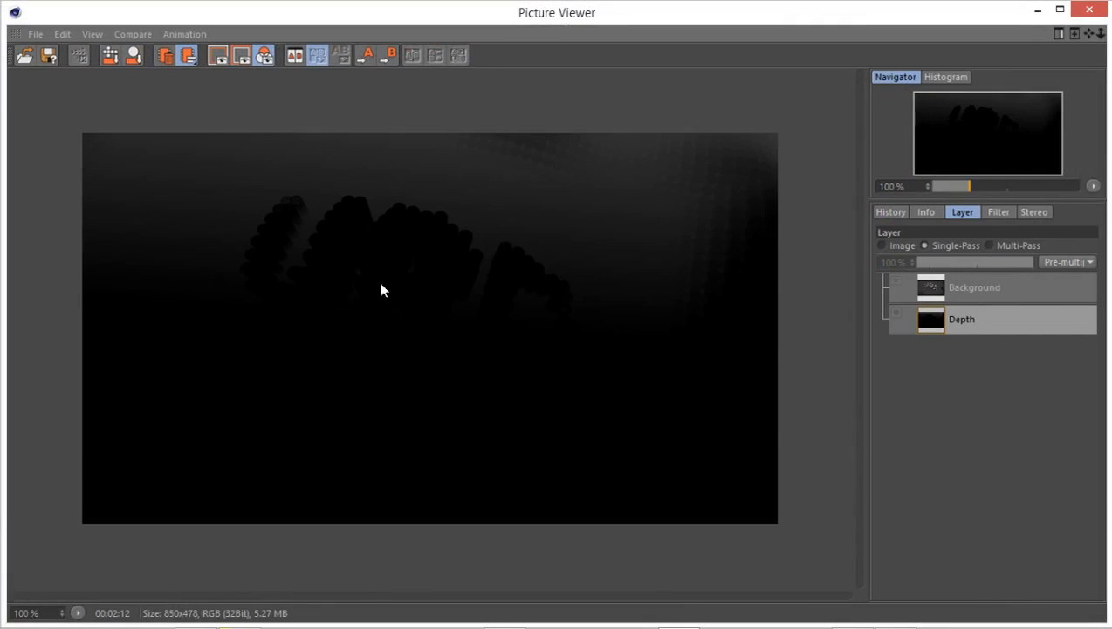
pyautogui.click(1089, 8)
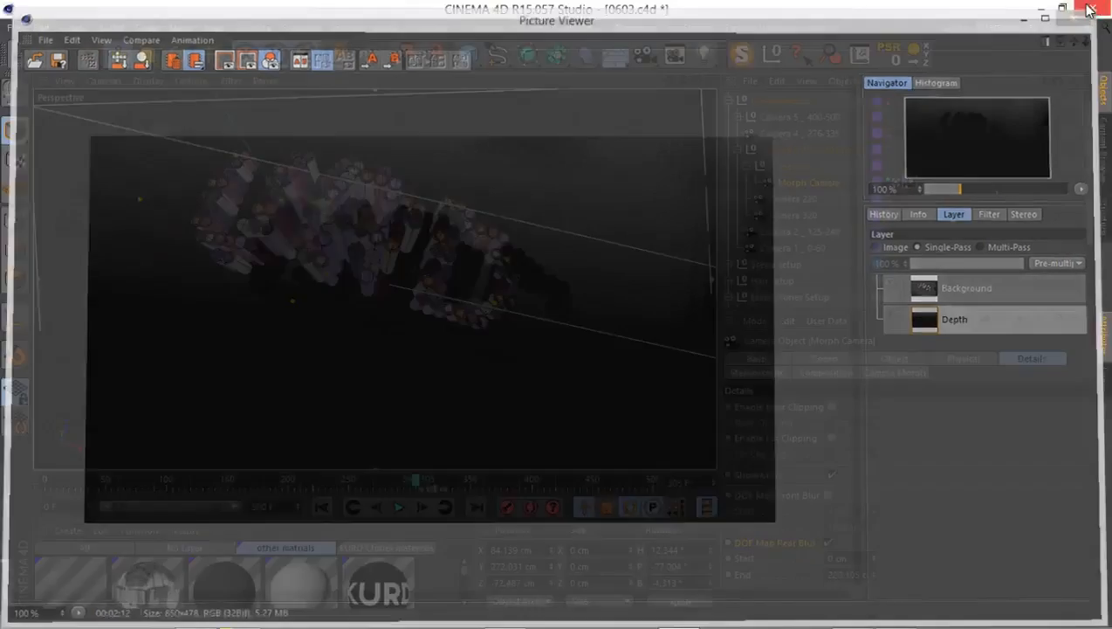
# Fold the Camera 3 group, look through Camera 4 in the Perspective view, and go to frame 277.
pyautogui.click(738, 149)
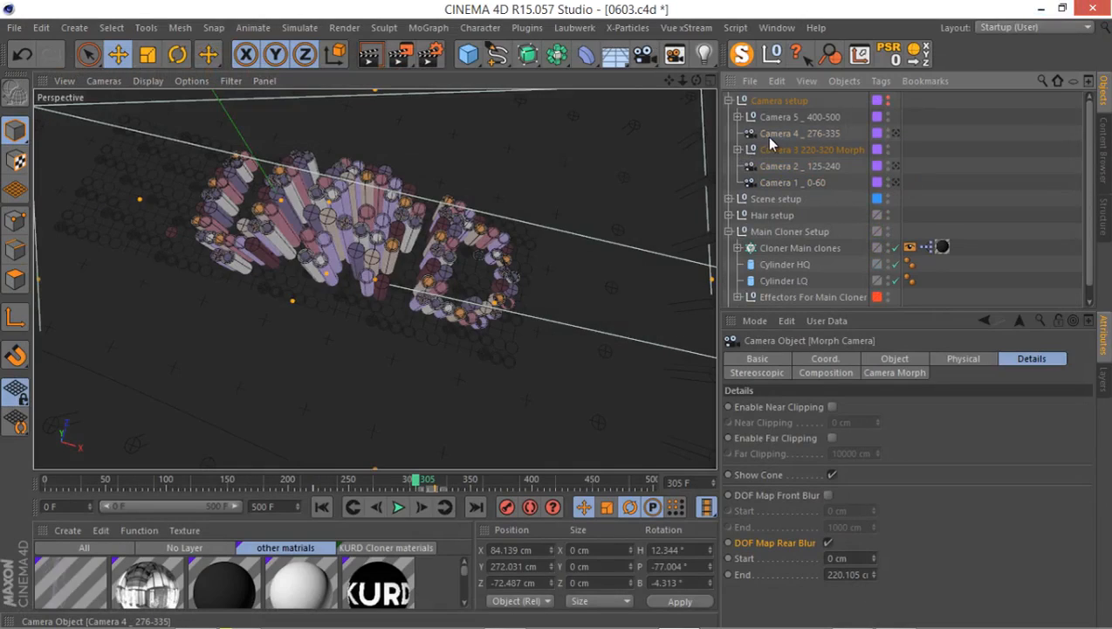
pyautogui.click(769, 134)
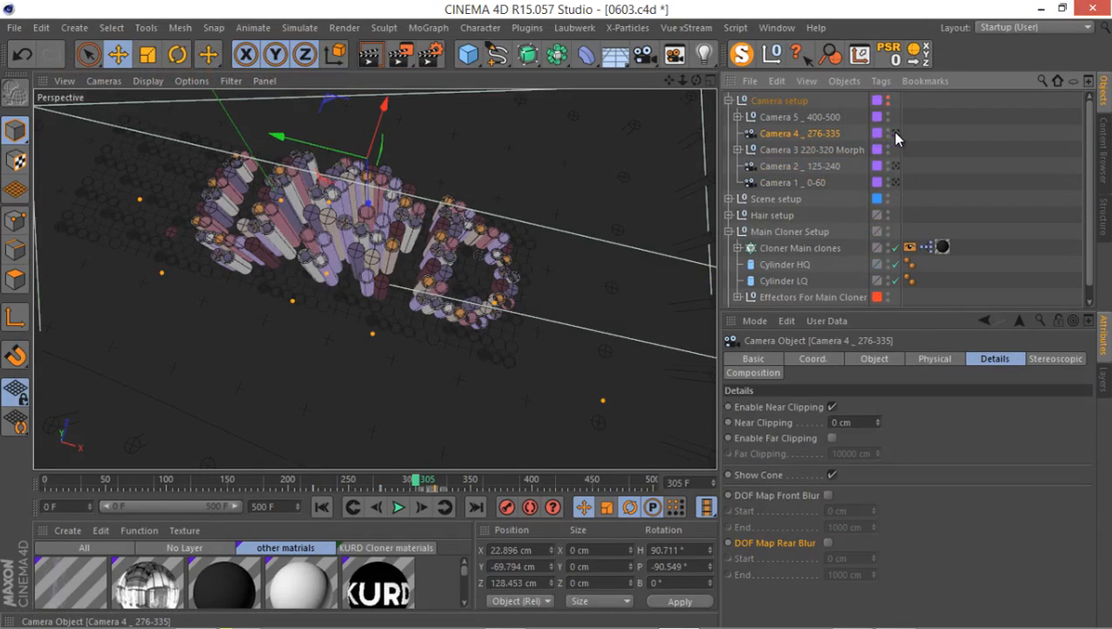
pyautogui.click(895, 133)
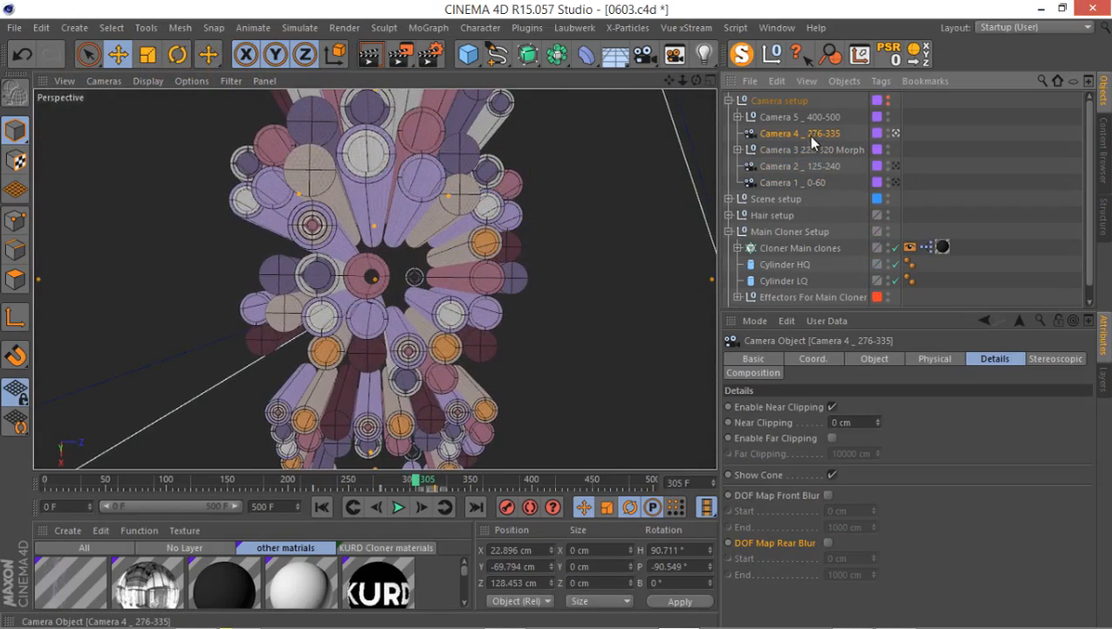
pyautogui.moveTo(424, 480); pyautogui.dragTo(381, 485)
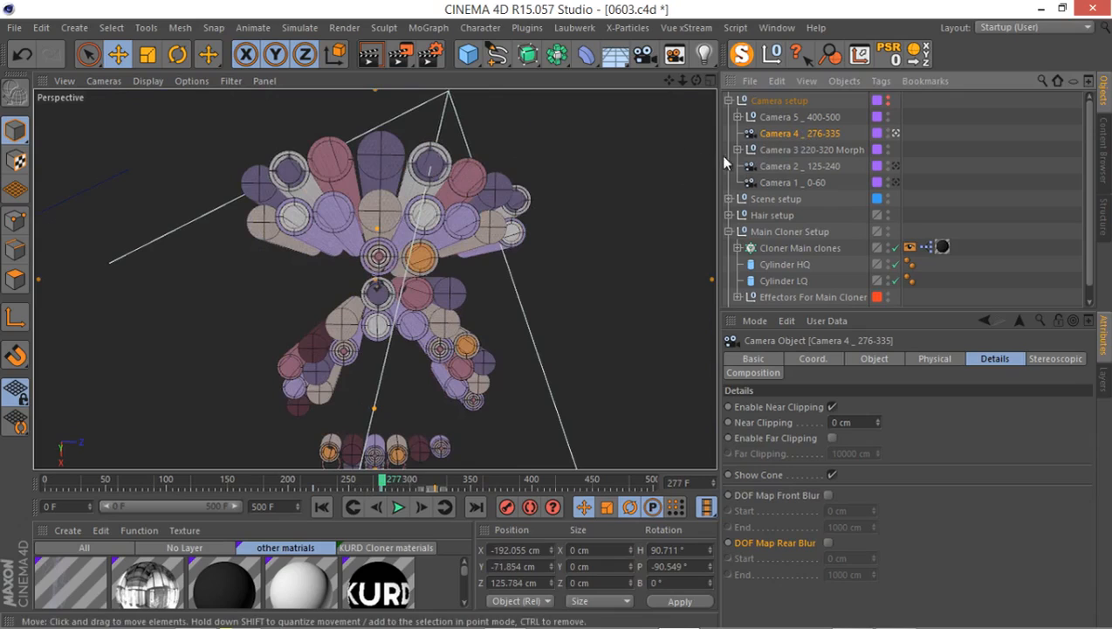
# Maximize the fourth viewport and switch it back to the editor camera so it shows the Front view.
pyautogui.press('F5')
pyautogui.middleClick(563, 315)
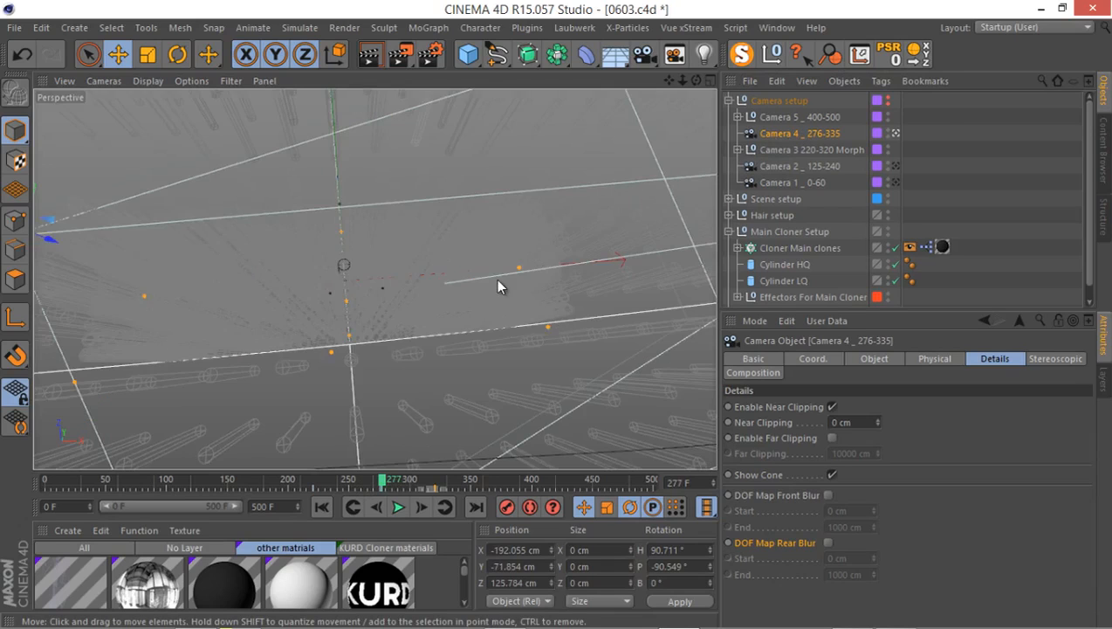
pyautogui.middleClick(495, 277)
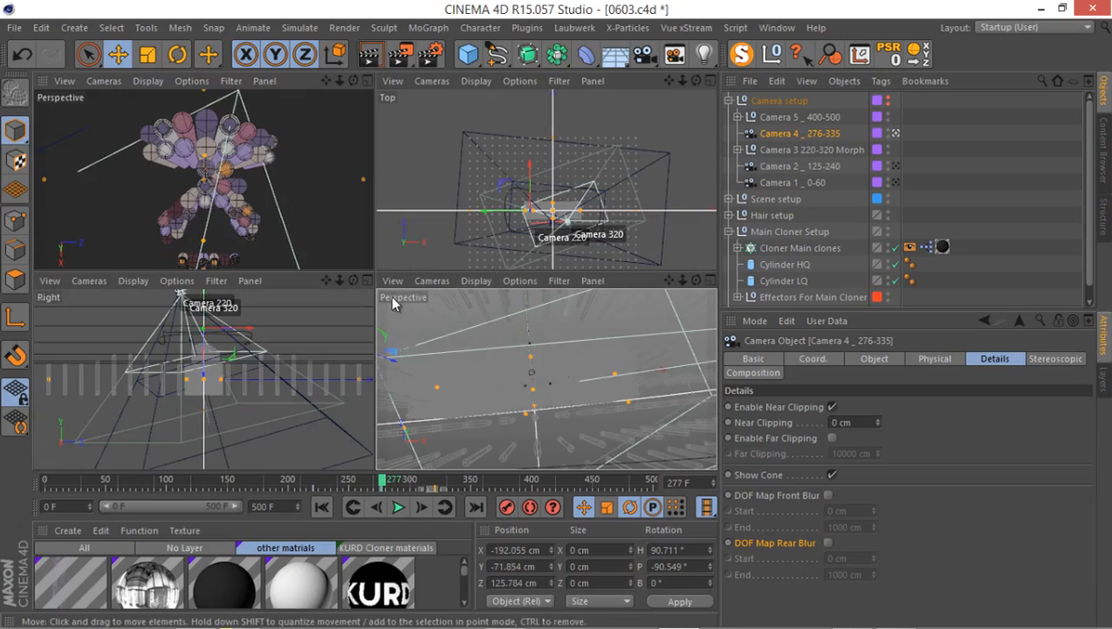
pyautogui.middleClick(432, 301)
pyautogui.click(675, 55)
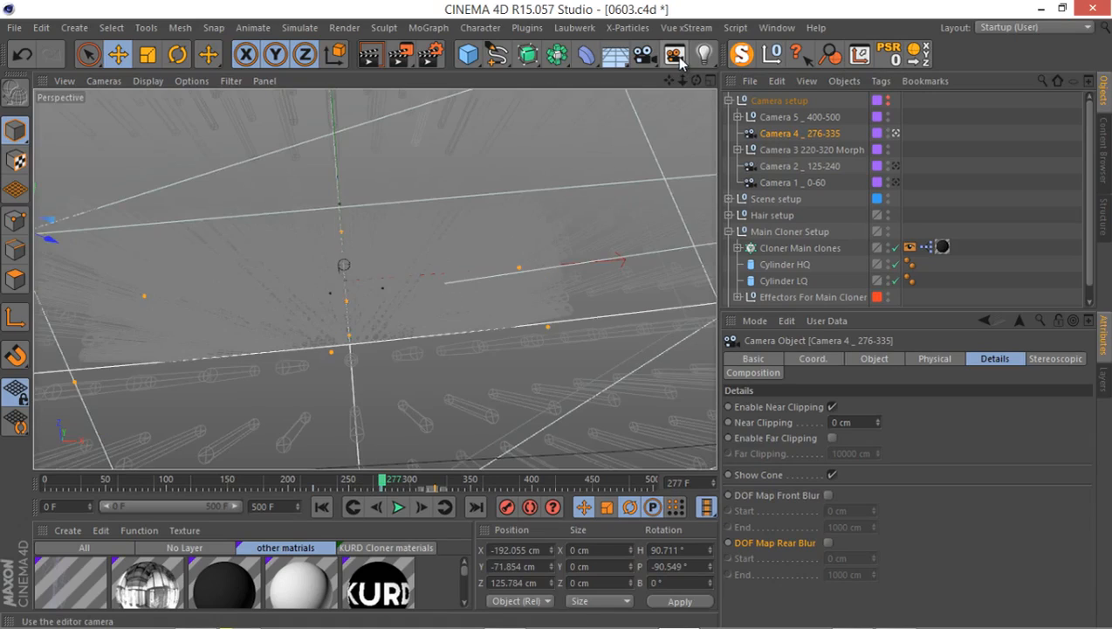
pyautogui.scroll(6, 604, 235)
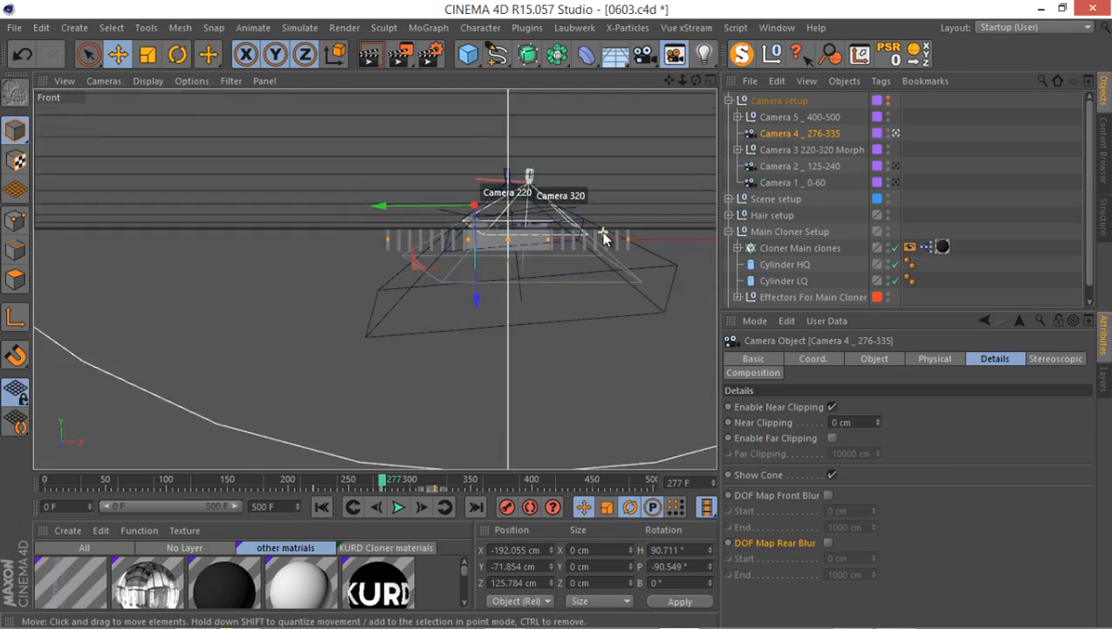
# Reset the editor visibility overrides of Camera 320 and Camera 3's Morph Camera to default.
pyautogui.click(738, 149)
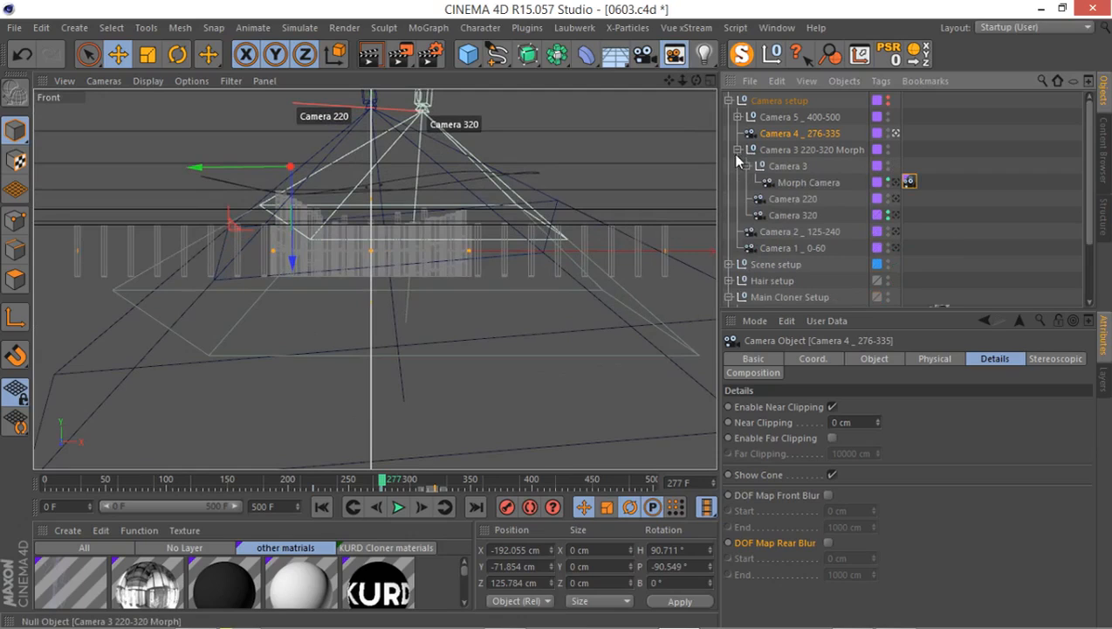
pyautogui.keyDown('alt'); pyautogui.click(890, 218); pyautogui.keyUp('alt')
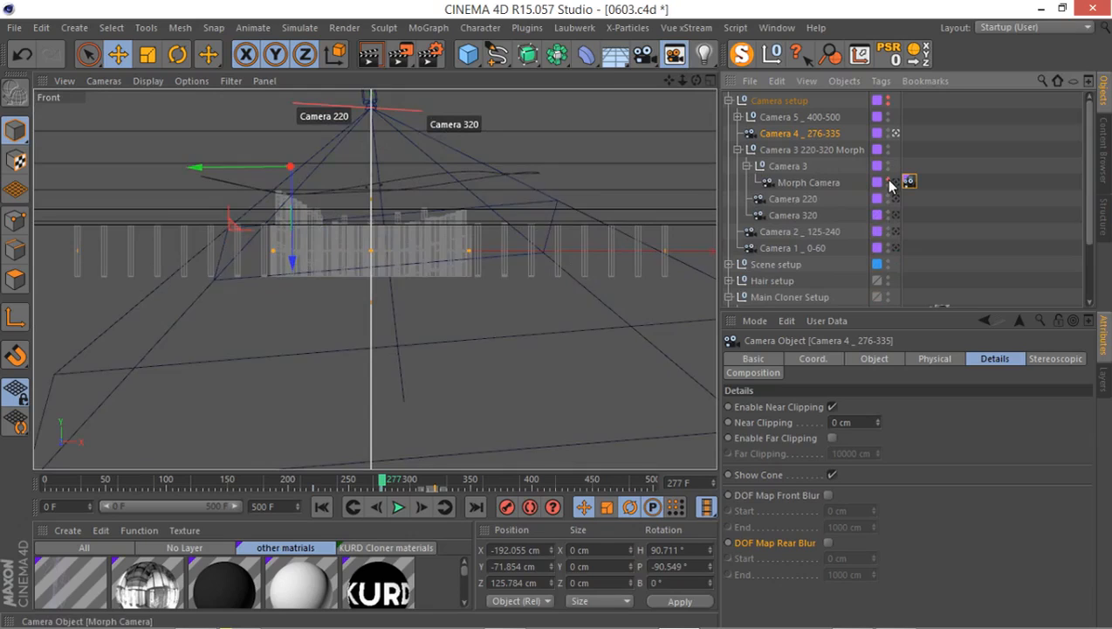
pyautogui.keyDown('alt'); pyautogui.click(889, 182); pyautogui.keyUp('alt')
pyautogui.click(737, 149)
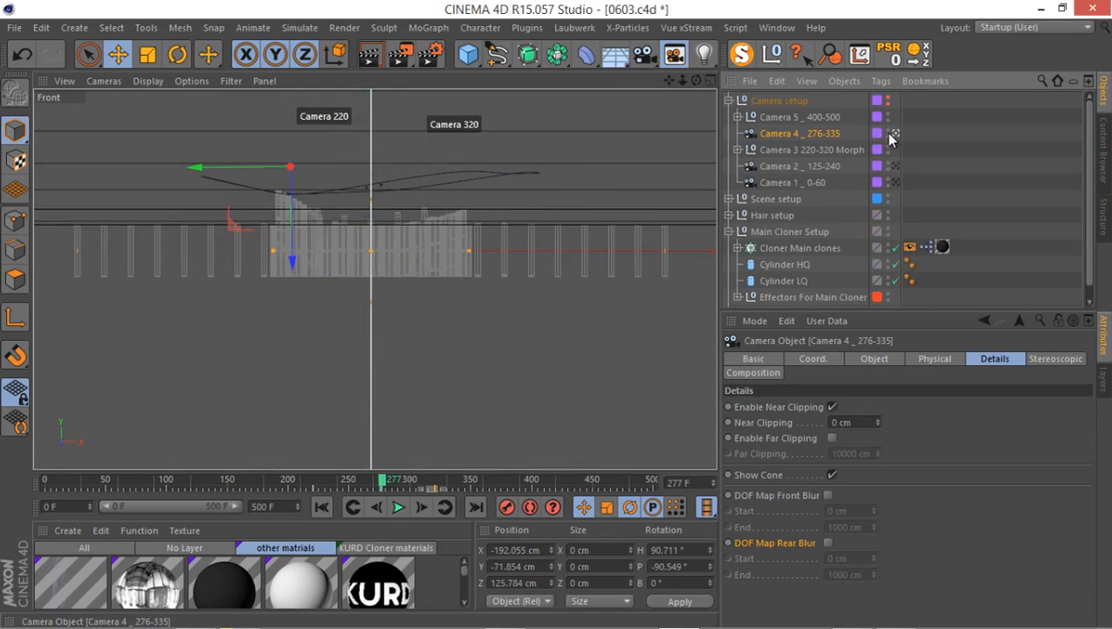
# Show Camera 4 in the Front view and shorten its focus distance until its focus plane lies near the tops of the letter clones.
pyautogui.keyDown('alt'); pyautogui.moveTo(330, 232); pyautogui.dragTo(380, 276, button='middle'); pyautogui.keyUp('alt')
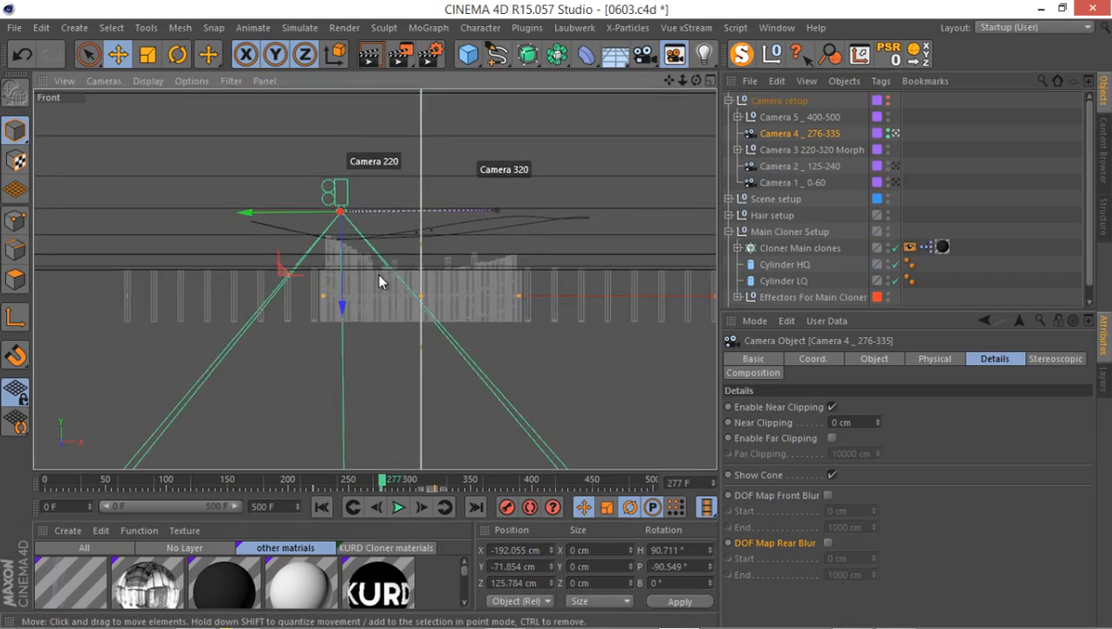
pyautogui.keyDown('alt'); pyautogui.moveTo(377, 273); pyautogui.dragTo(361, 387, button='right'); pyautogui.keyUp('alt')
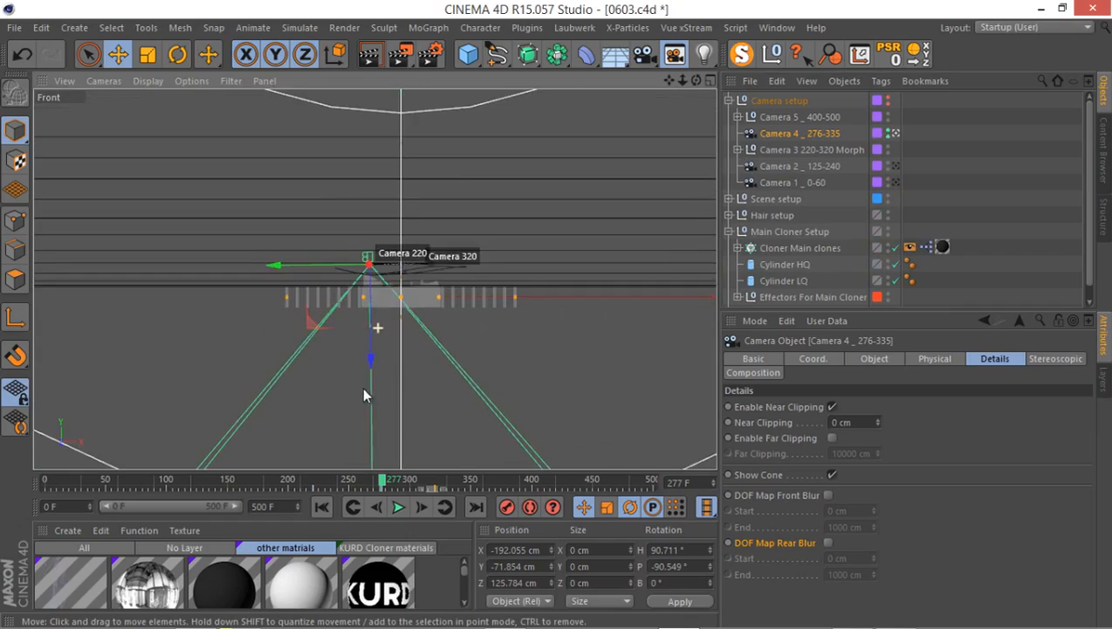
pyautogui.keyDown('alt'); pyautogui.moveTo(394, 333); pyautogui.dragTo(449, 221, button='middle'); pyautogui.keyUp('alt')
pyautogui.keyDown('alt'); pyautogui.moveTo(448, 227); pyautogui.dragTo(422, 390, button='right'); pyautogui.keyUp('alt')
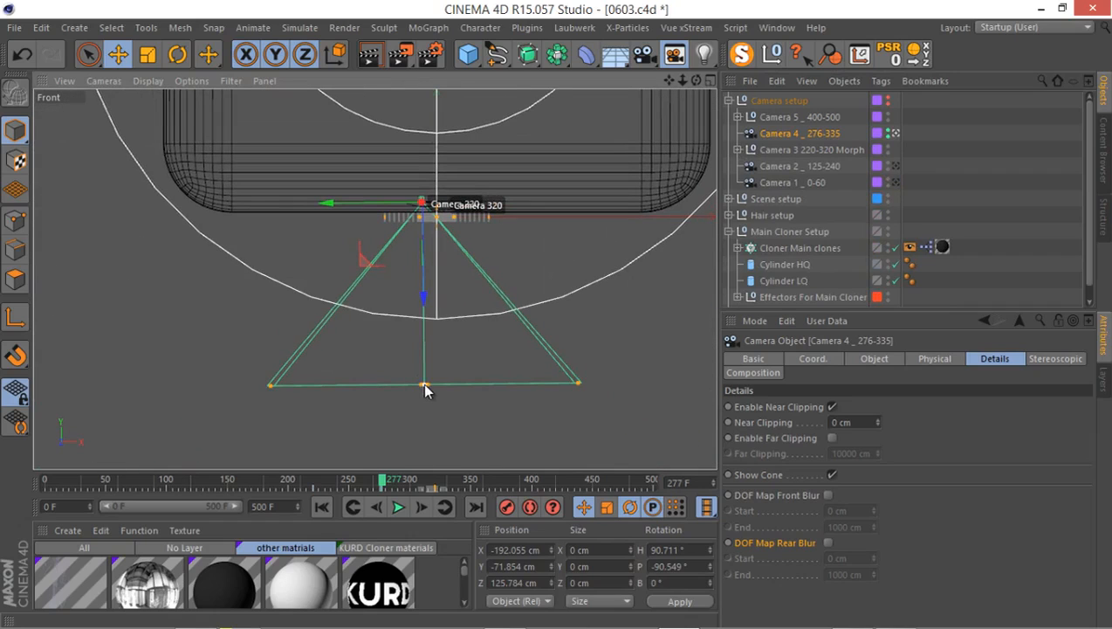
pyautogui.moveTo(423, 382); pyautogui.dragTo(425, 218)
pyautogui.keyDown('alt'); pyautogui.moveTo(434, 206); pyautogui.dragTo(515, 97, button='right'); pyautogui.keyUp('alt')
pyautogui.keyDown('alt'); pyautogui.moveTo(344, 337); pyautogui.dragTo(430, 312, button='middle'); pyautogui.keyUp('alt')
pyautogui.keyDown('alt'); pyautogui.moveTo(410, 321); pyautogui.dragTo(456, 266, button='right'); pyautogui.keyUp('alt')
pyautogui.keyDown('alt'); pyautogui.moveTo(448, 274); pyautogui.dragTo(457, 303, button='middle'); pyautogui.keyUp('alt')
pyautogui.keyDown('alt'); pyautogui.moveTo(391, 295); pyautogui.dragTo(412, 372, button='middle'); pyautogui.keyUp('alt')
pyautogui.moveTo(432, 395); pyautogui.dragTo(425, 222)
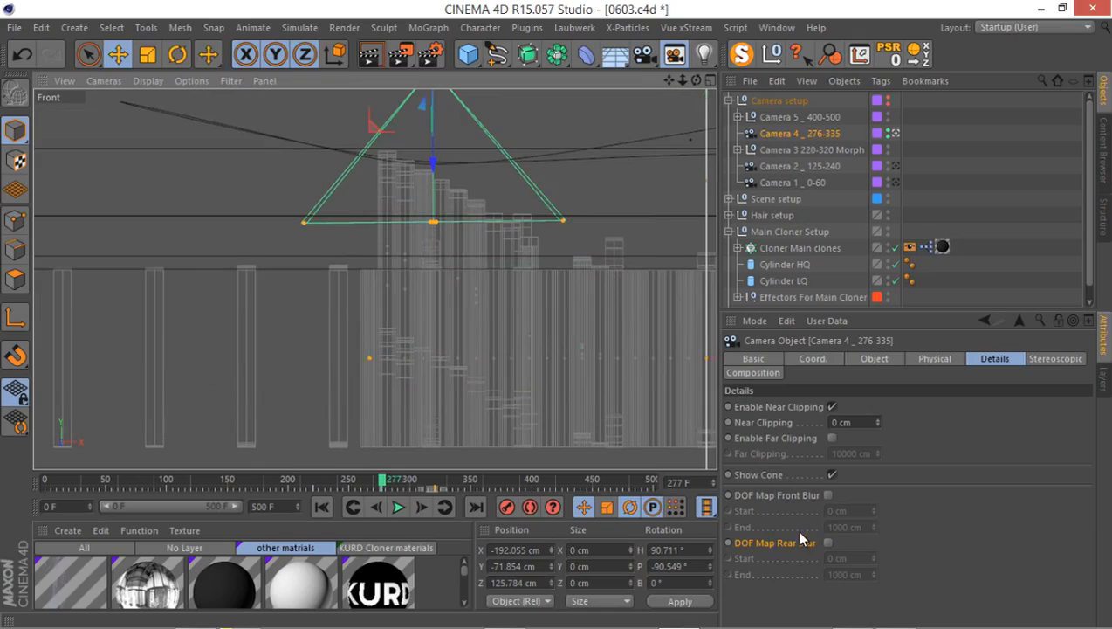
# Enable DOF Map Rear Blur on Camera 4 and set its end to about 97 cm, within the lower part of the clones.
pyautogui.click(828, 544)
pyautogui.scroll(-5, 368, 256)
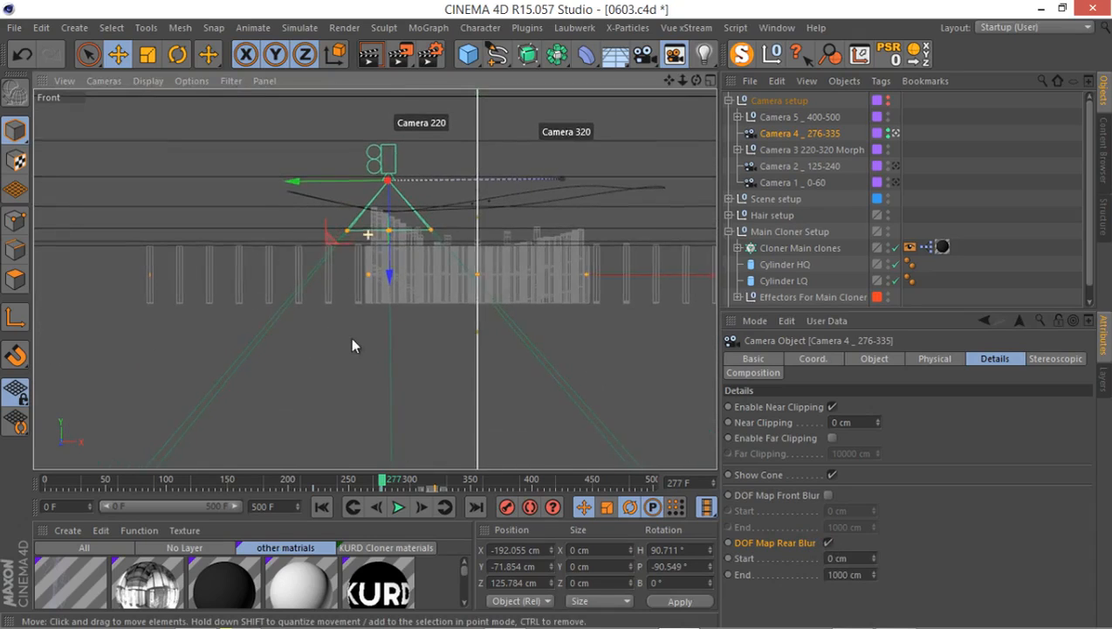
pyautogui.scroll(-5, 394, 341)
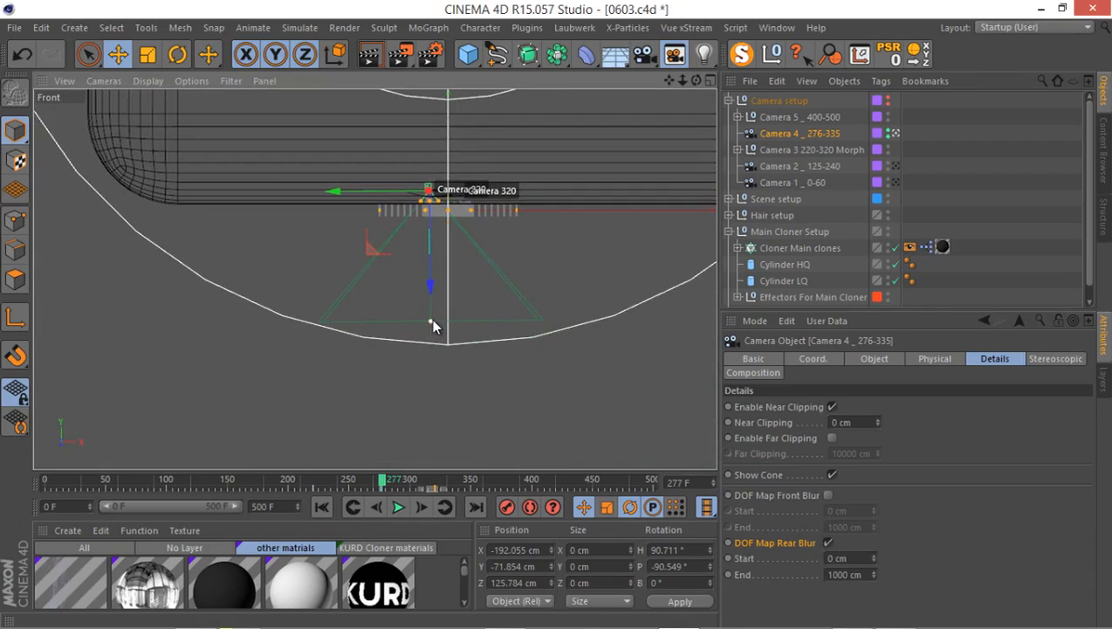
pyautogui.moveTo(432, 318); pyautogui.dragTo(431, 212)
pyautogui.scroll(2, 431, 212)
pyautogui.scroll(8, 453, 161)
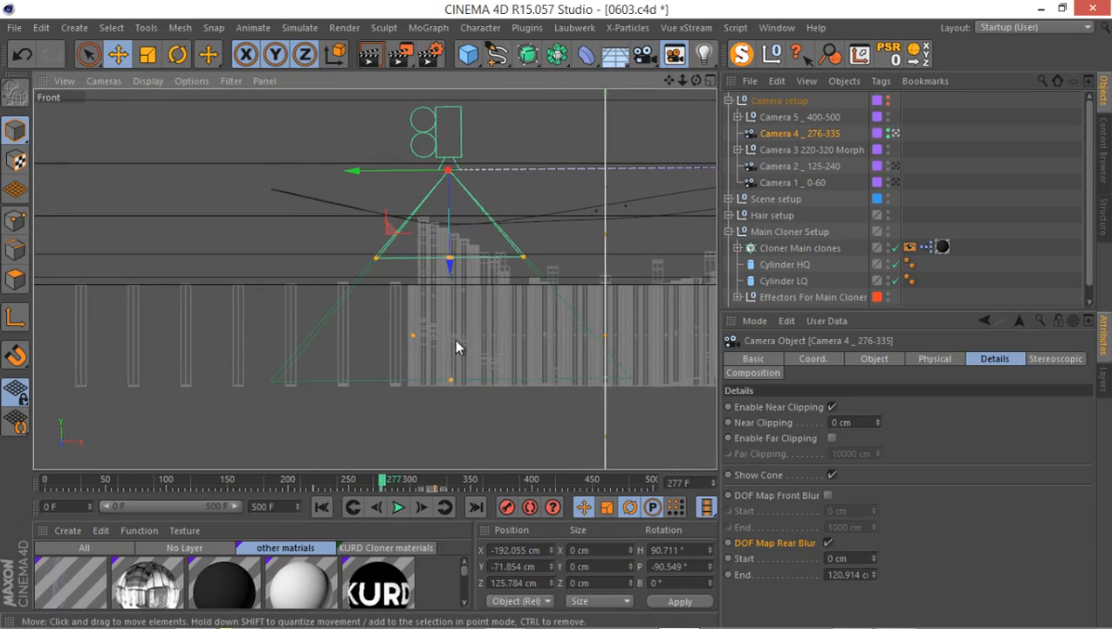
pyautogui.moveTo(446, 355); pyautogui.dragTo(455, 320)
pyautogui.hotkey('ctrl', 'z')
pyautogui.moveTo(465, 304); pyautogui.dragTo(461, 372)
pyautogui.moveTo(451, 385); pyautogui.dragTo(454, 335)
# Render frame 277 through Camera 4 to the Picture Viewer, compare the depth layer with the image, and close the viewer.
pyautogui.middleClick(413, 292)
pyautogui.middleClick(343, 150)
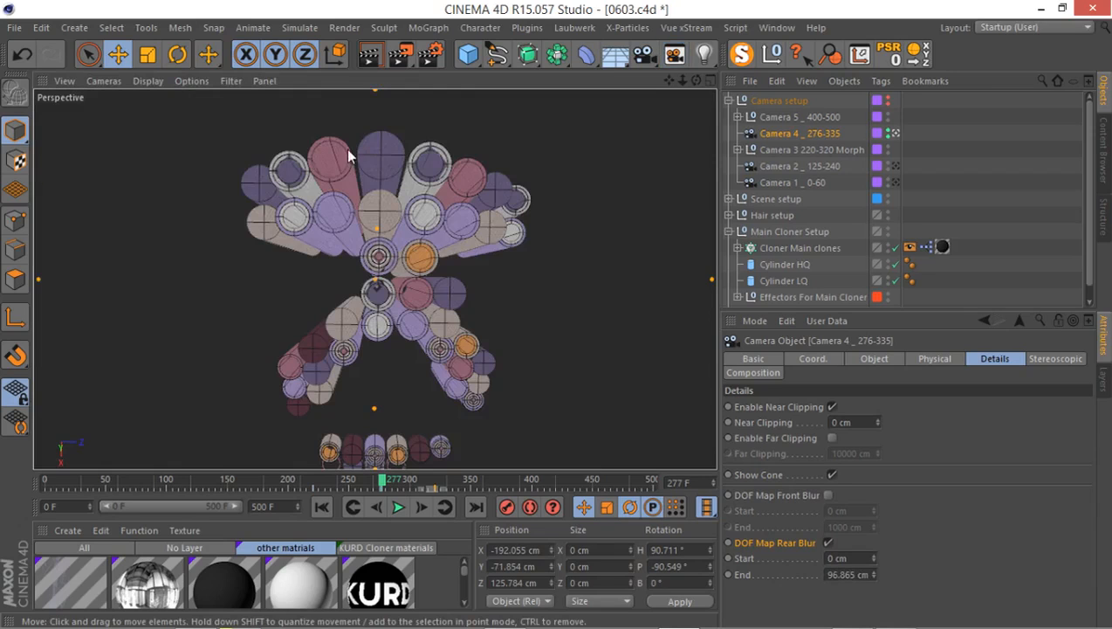
pyautogui.click(408, 57)
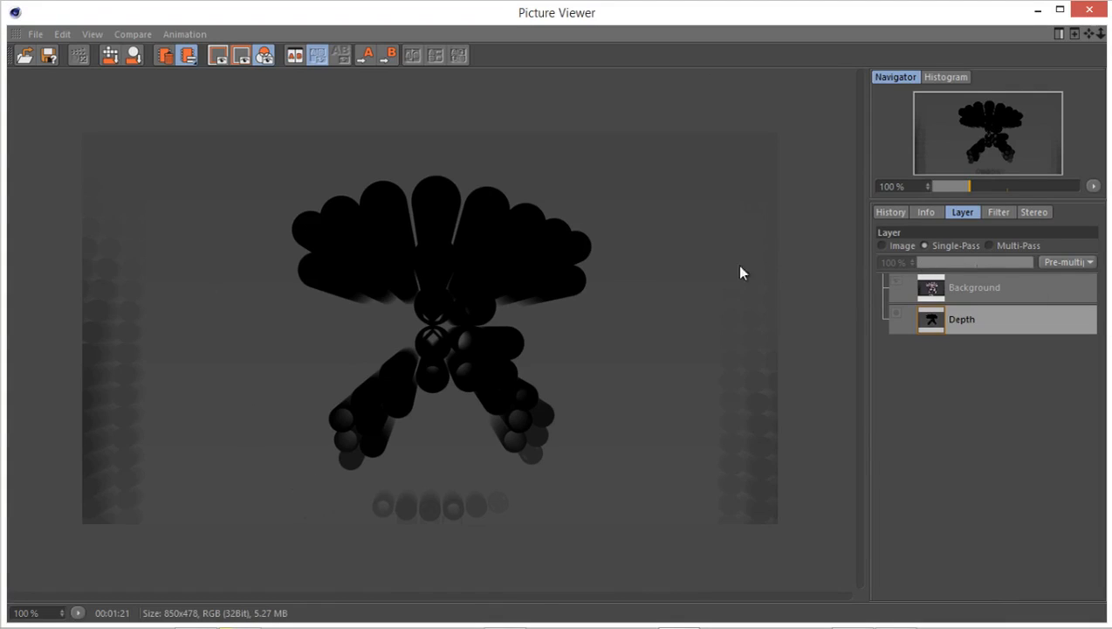
pyautogui.click(885, 246)
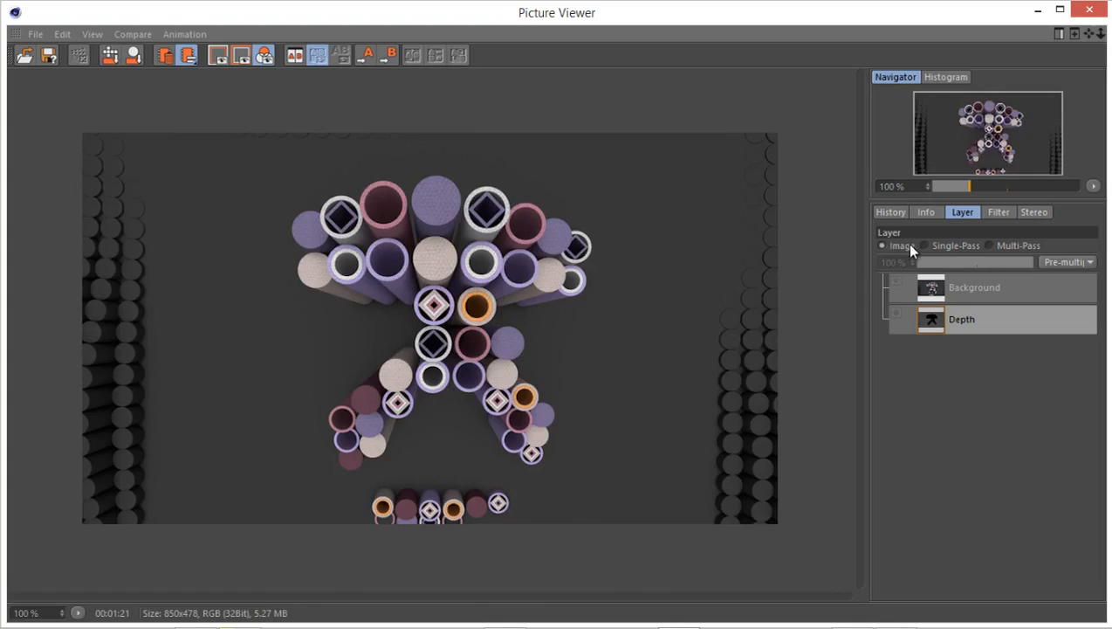
pyautogui.click(925, 245)
pyautogui.click(1087, 11)
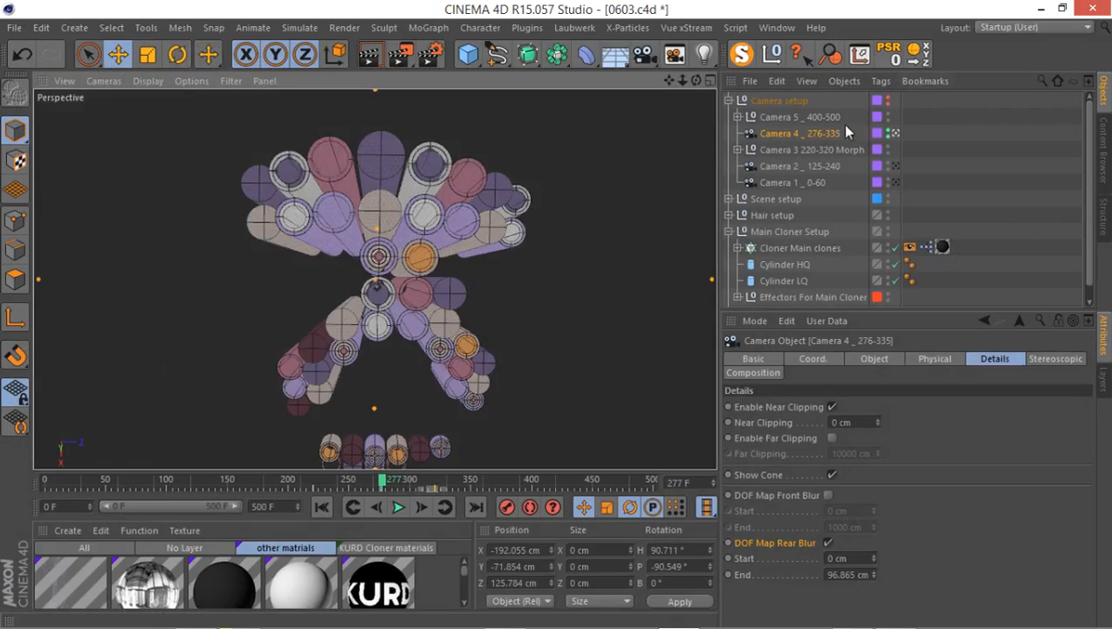
# Unfold the Camera 5 group, look through its Morph Camera, and scrub the timeline to frame 481.
pyautogui.click(738, 149)
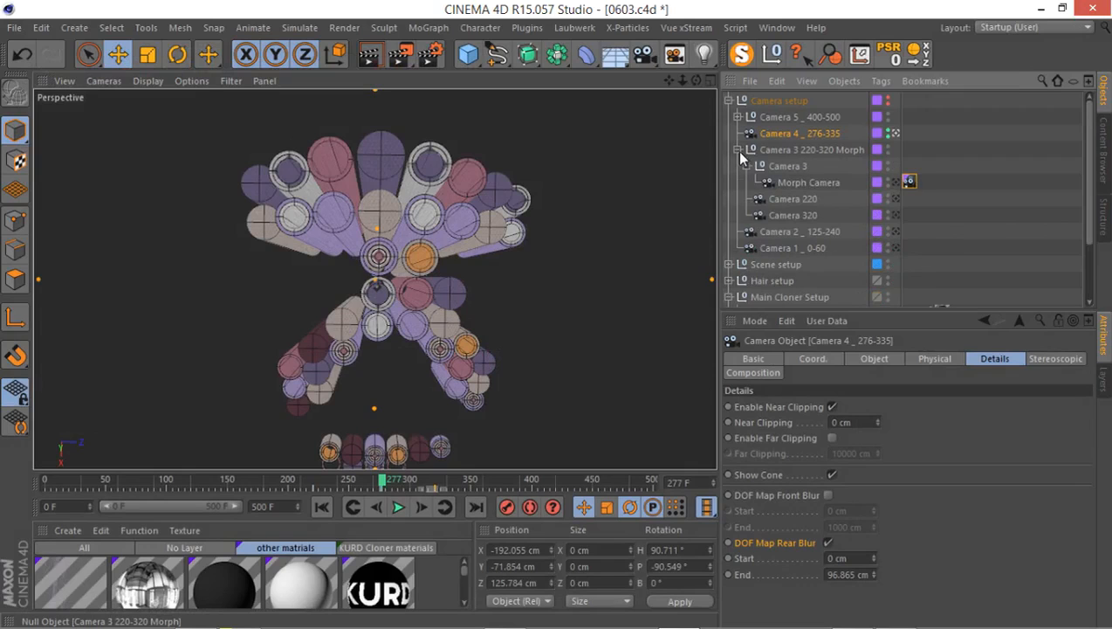
pyautogui.click(738, 149)
pyautogui.click(738, 117)
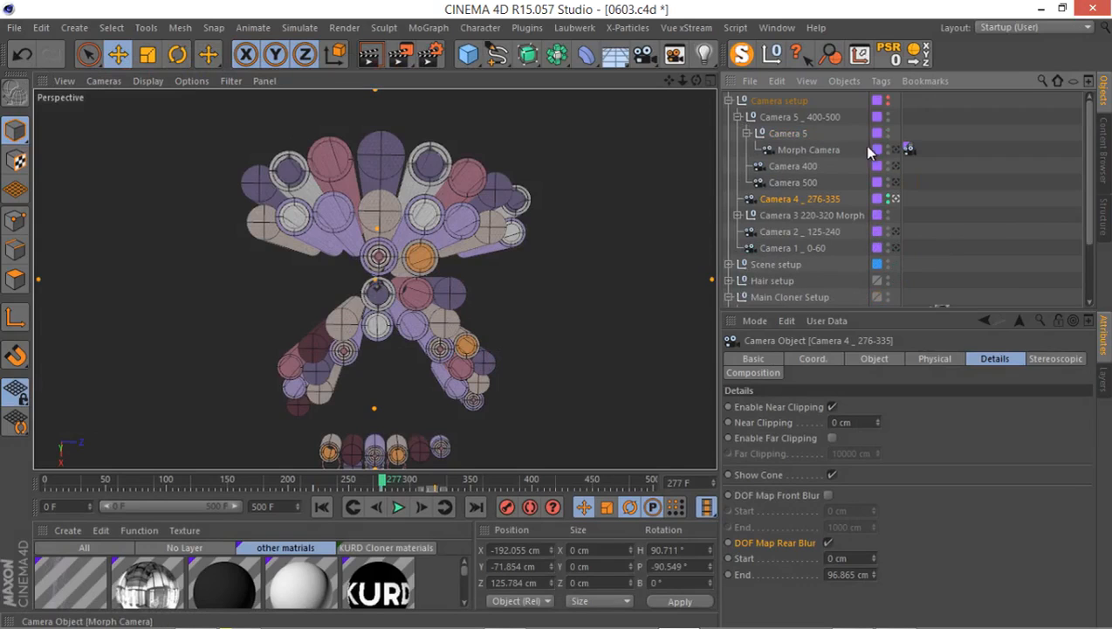
pyautogui.click(901, 151)
pyautogui.click(896, 151)
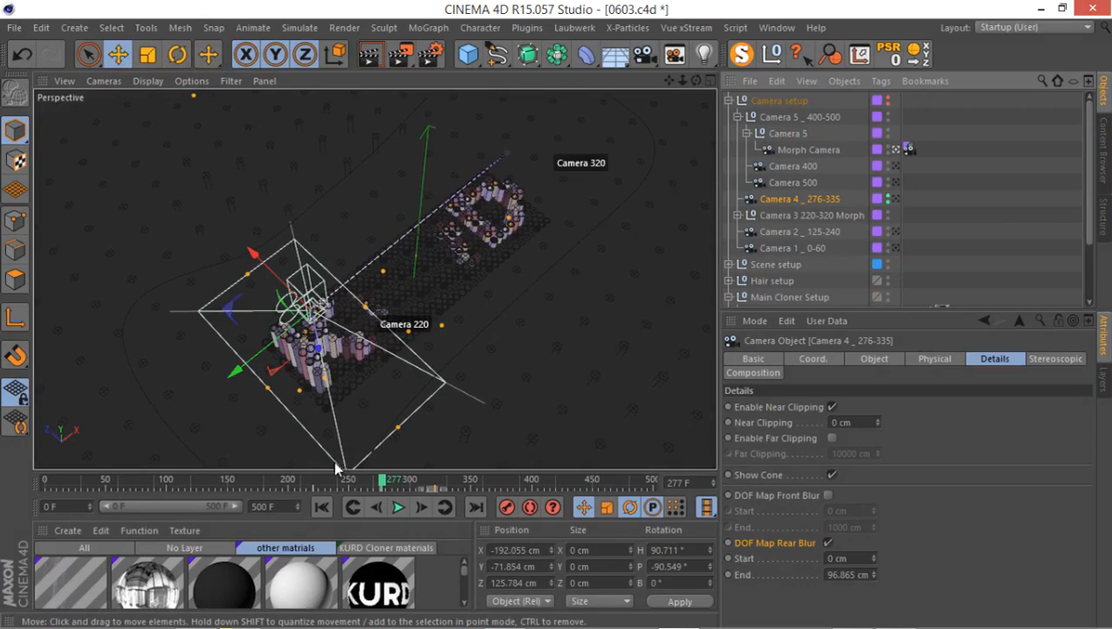
pyautogui.moveTo(376, 485); pyautogui.dragTo(497, 482)
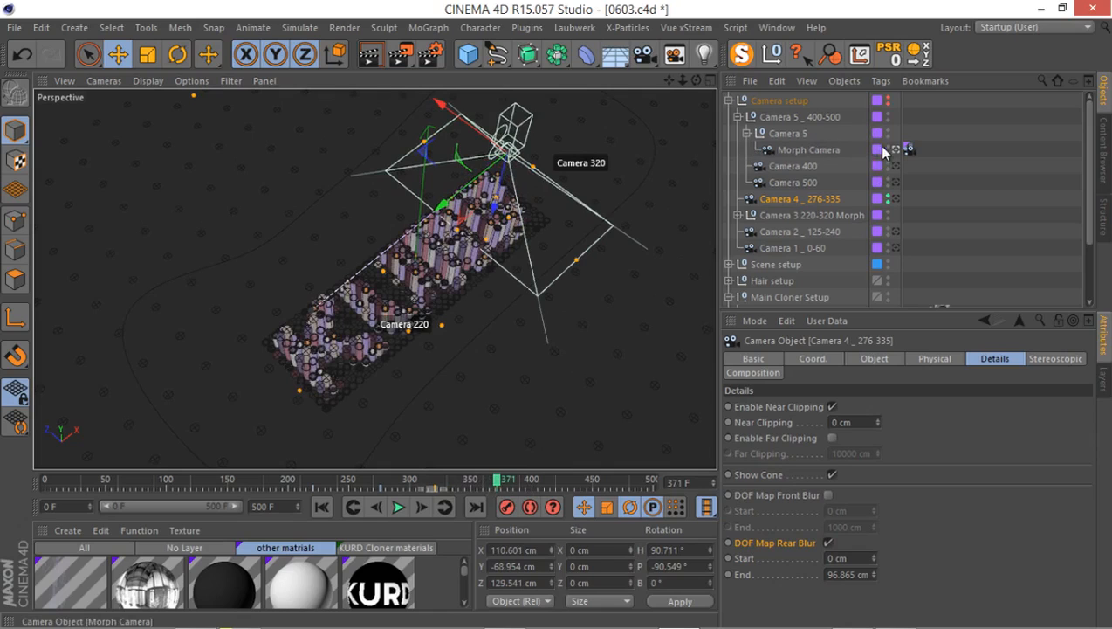
pyautogui.moveTo(515, 486); pyautogui.dragTo(630, 490)
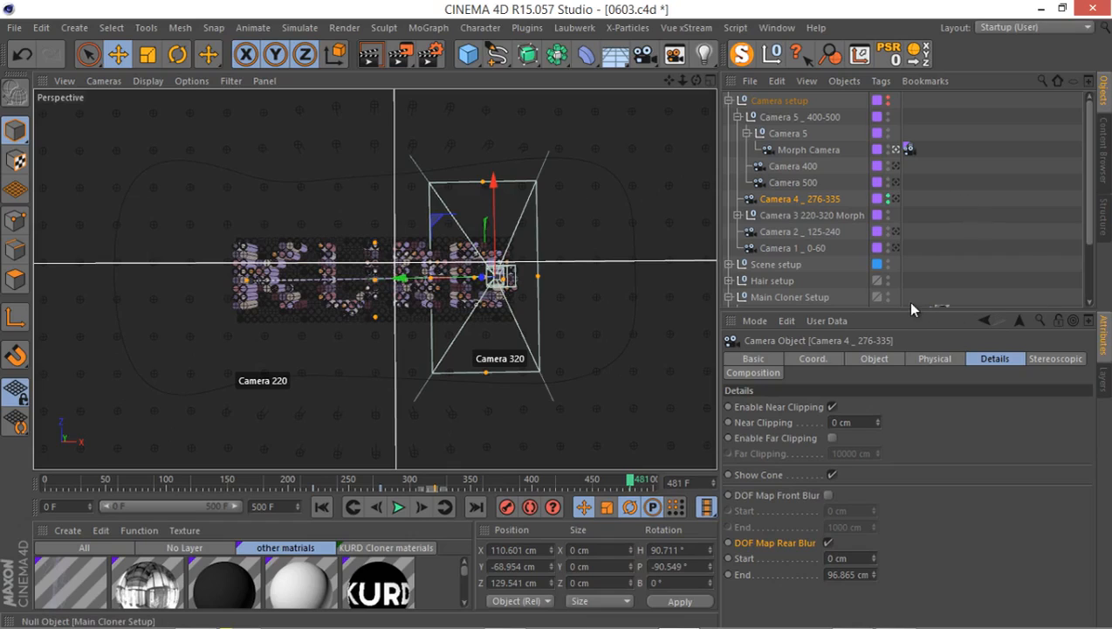
# Enlarge the object list, fold the Camera setup and Main Cloner Setup groups, and unfold Scene setup.
pyautogui.moveTo(907, 312); pyautogui.dragTo(907, 556)
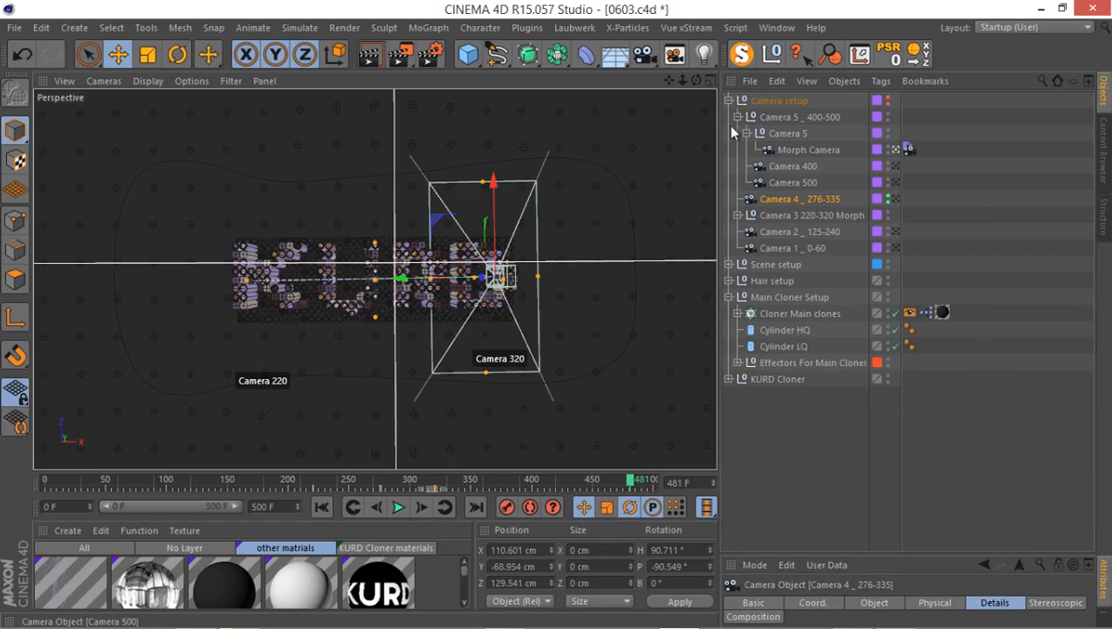
pyautogui.click(729, 101)
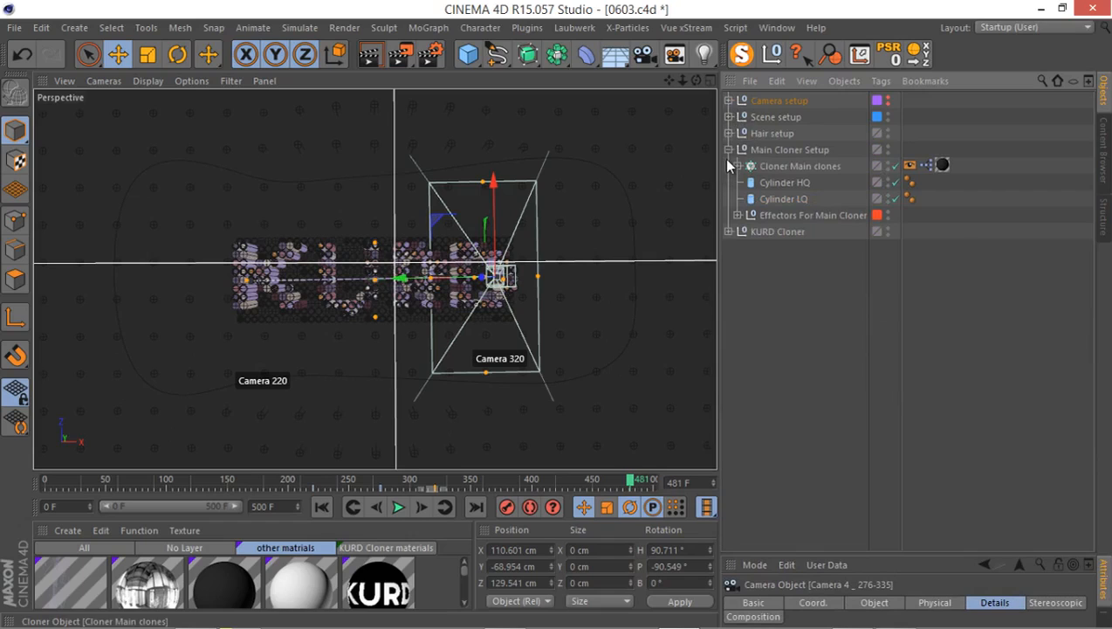
pyautogui.click(729, 151)
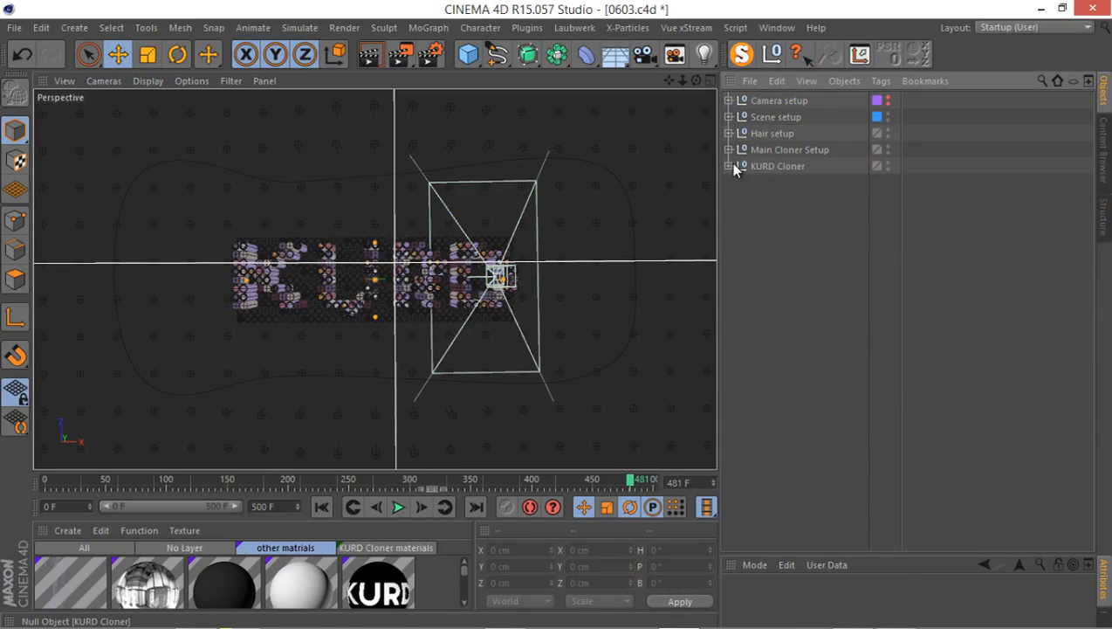
pyautogui.click(727, 117)
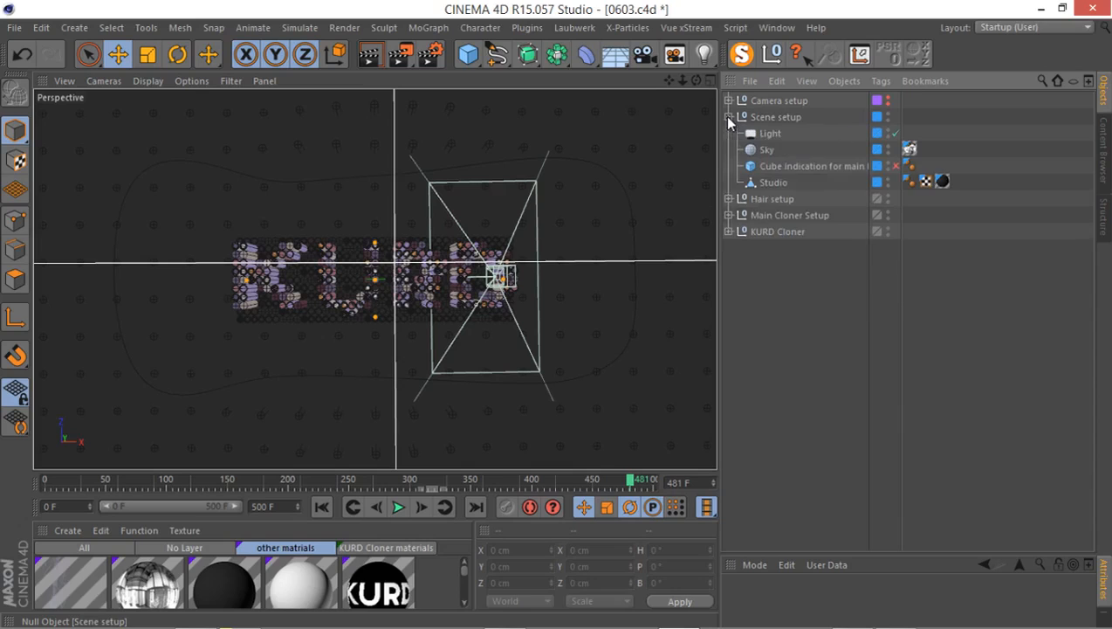
# Add a Compositing tag to the Studio object and enlarge the attributes area to show the tag's properties.
pyautogui.click(772, 184)
pyautogui.rightClick(758, 185)
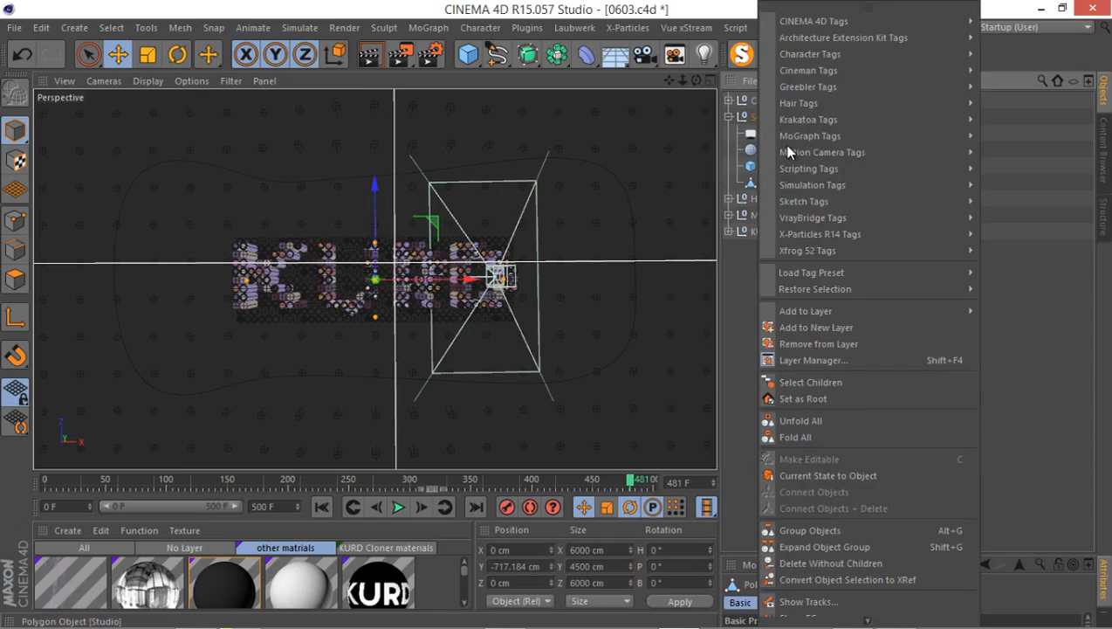
pyautogui.moveTo(826, 23)
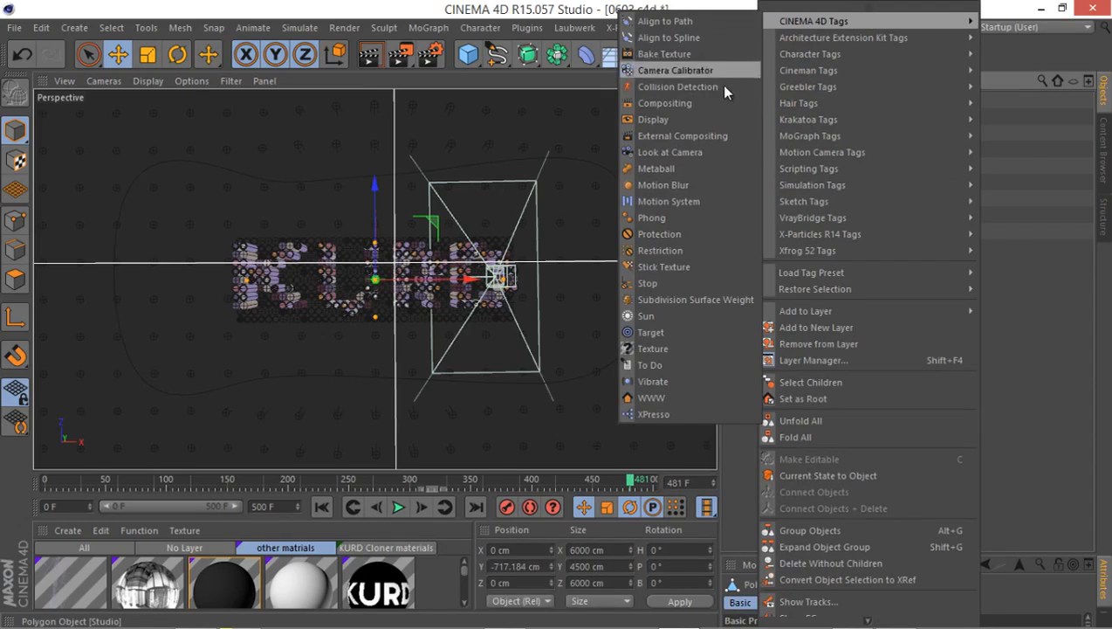
pyautogui.click(664, 103)
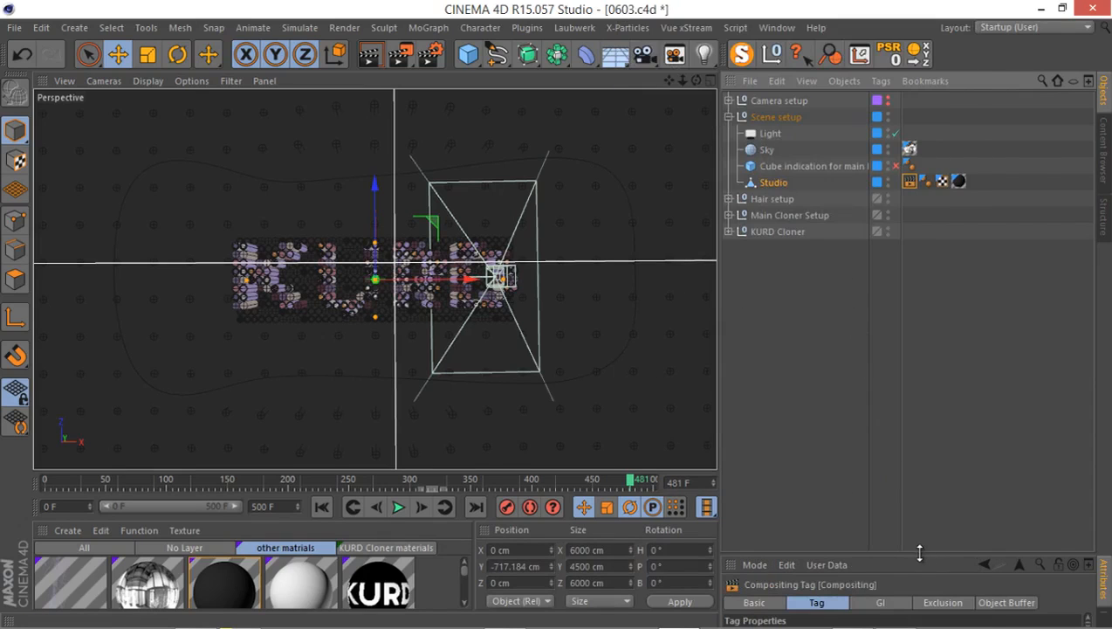
pyautogui.moveTo(926, 551); pyautogui.dragTo(921, 306)
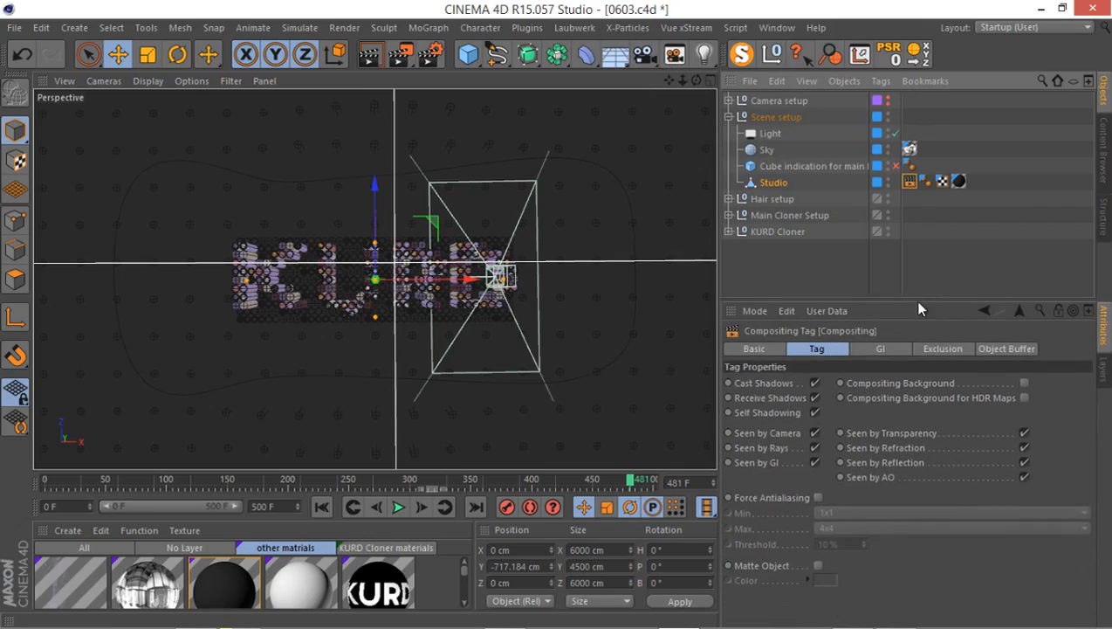
# Enable object buffer 1 in the Studio object's Compositing tag.
pyautogui.click(884, 347)
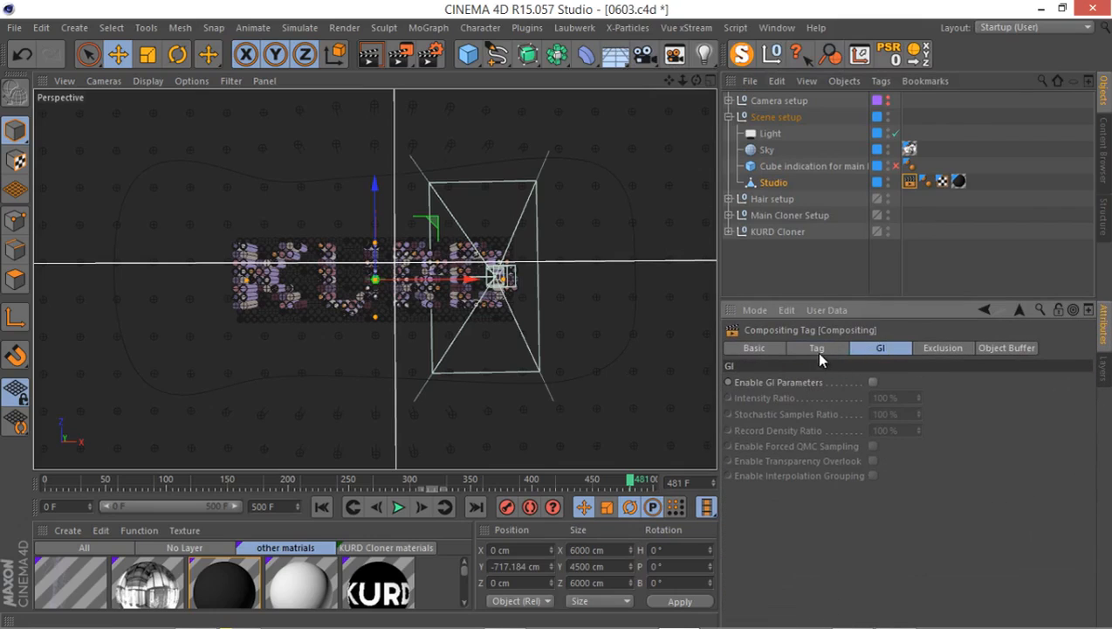
pyautogui.click(987, 348)
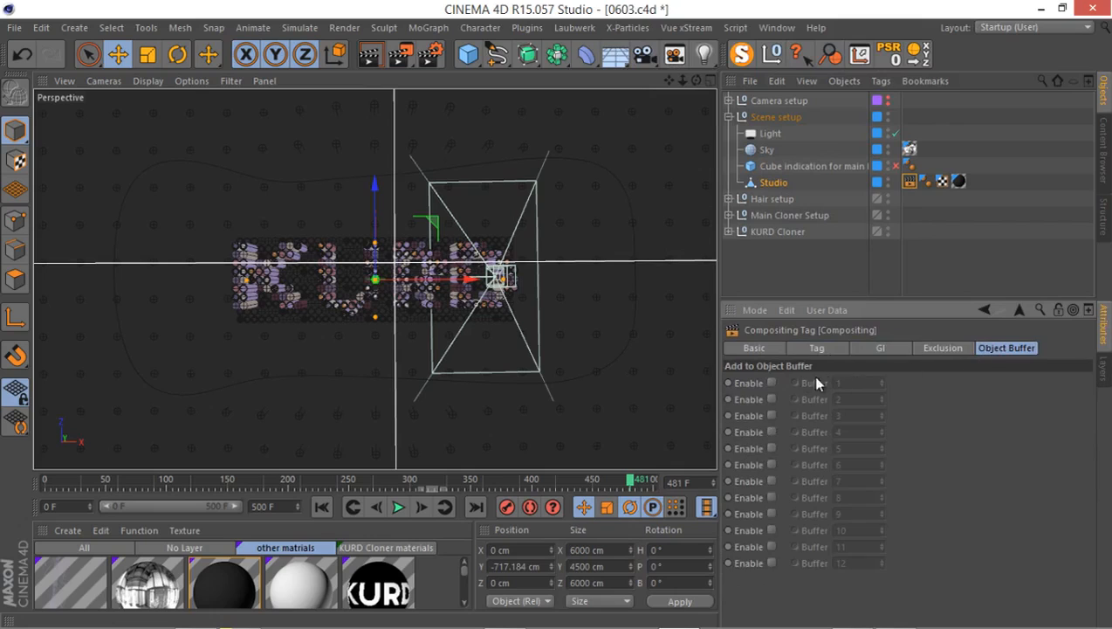
pyautogui.click(772, 382)
# Add a Compositing tag to Cloner Main clones in Main Cloner Setup and enable its object buffer 2.
pyautogui.moveTo(928, 301); pyautogui.dragTo(928, 409)
pyautogui.click(729, 215)
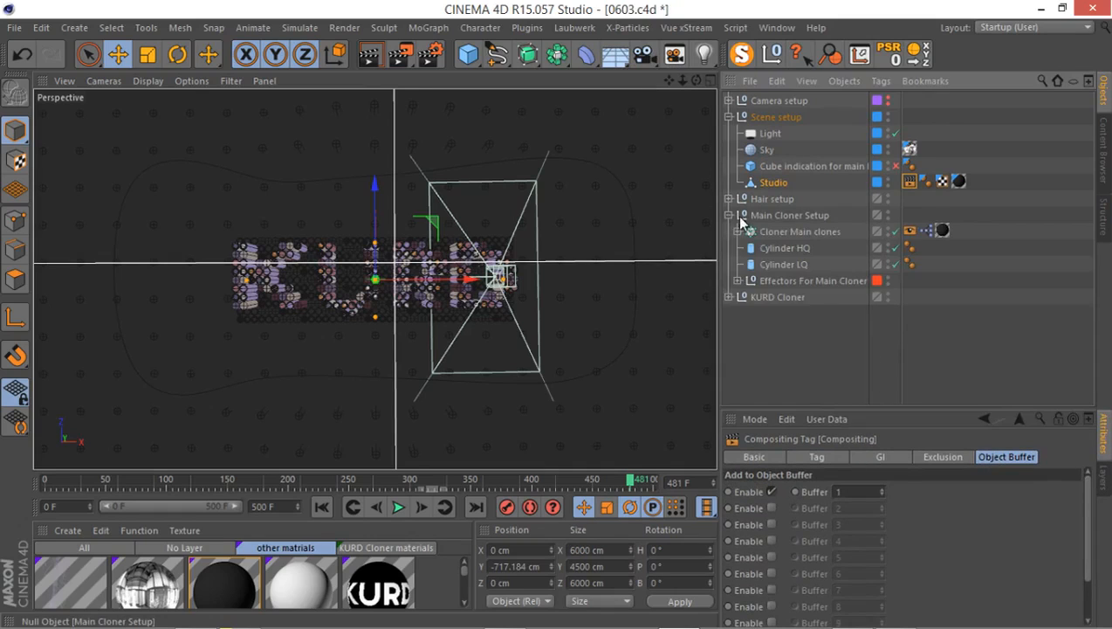
pyautogui.rightClick(784, 227)
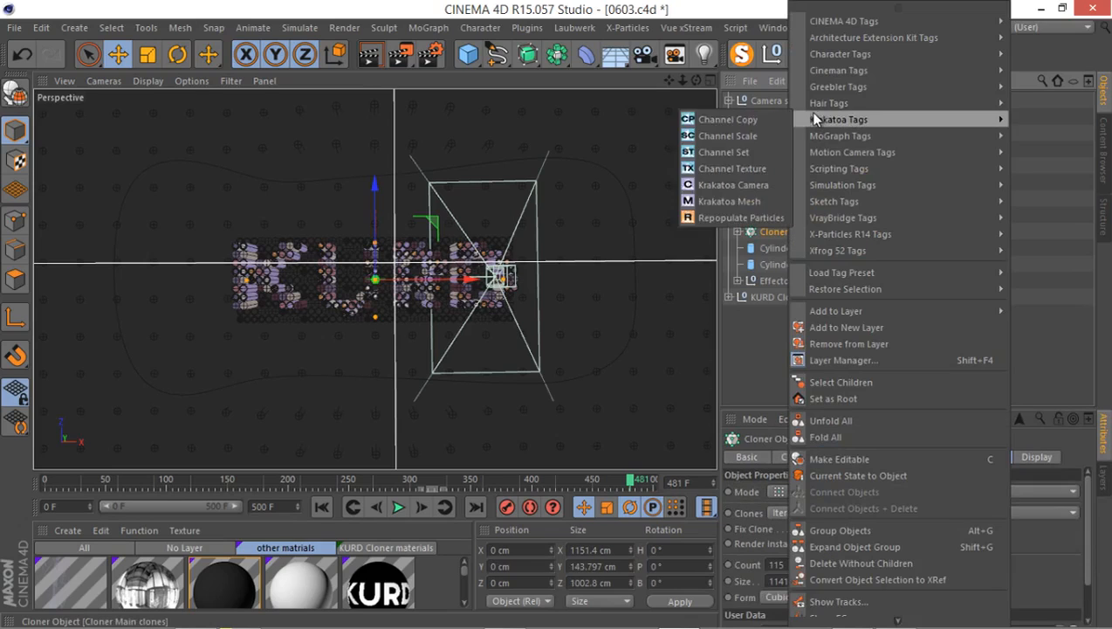
pyautogui.moveTo(818, 23)
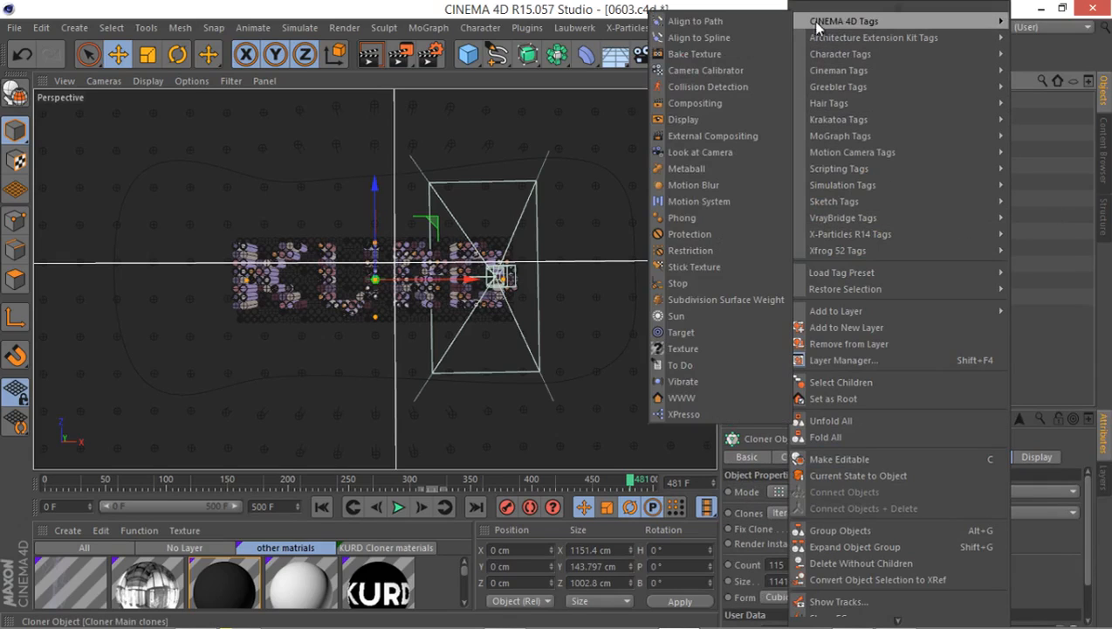
pyautogui.click(736, 103)
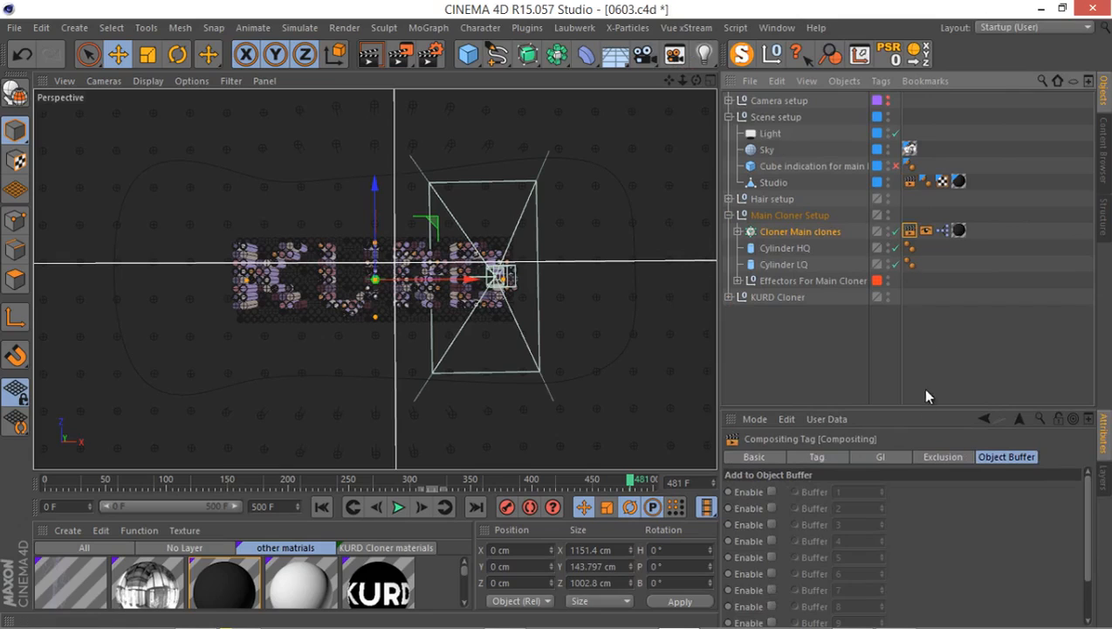
pyautogui.moveTo(915, 406); pyautogui.dragTo(914, 483)
pyautogui.click(769, 445)
# Fold Main Cloner Setup, add a Compositing tag to the Cloner inside KURD Cloner, and enable its object buffer 3.
pyautogui.click(729, 215)
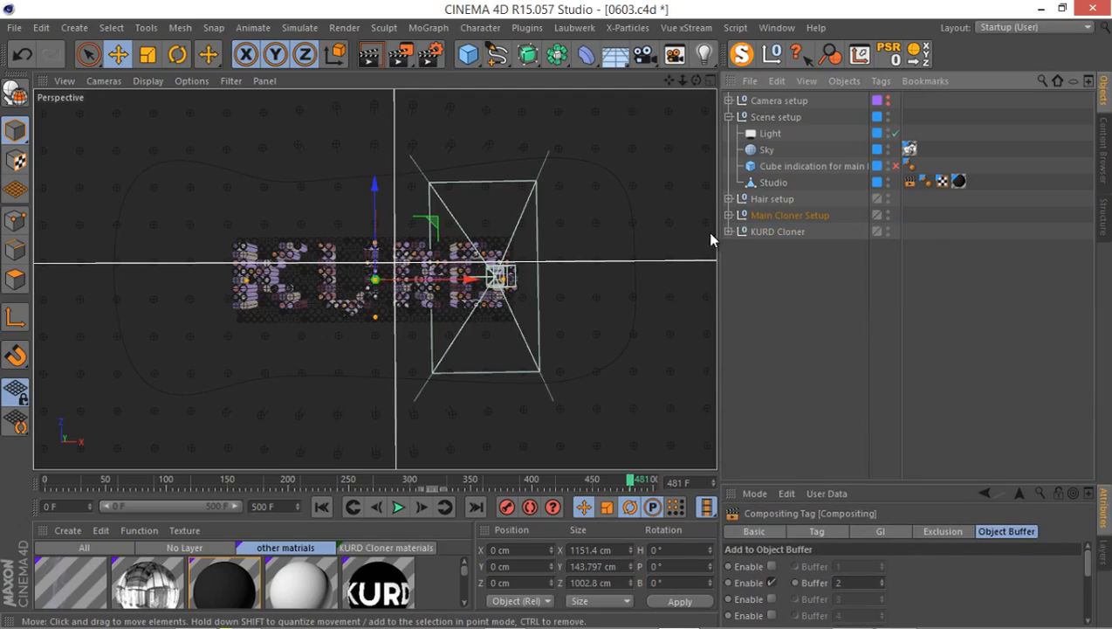
pyautogui.click(729, 231)
pyautogui.click(739, 264)
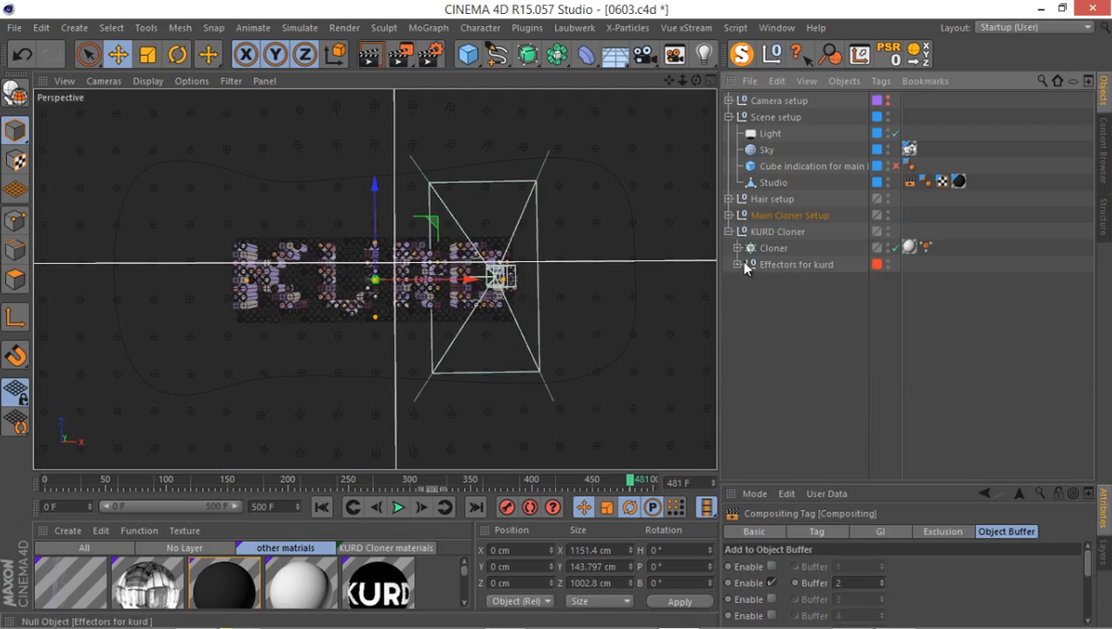
pyautogui.click(768, 249)
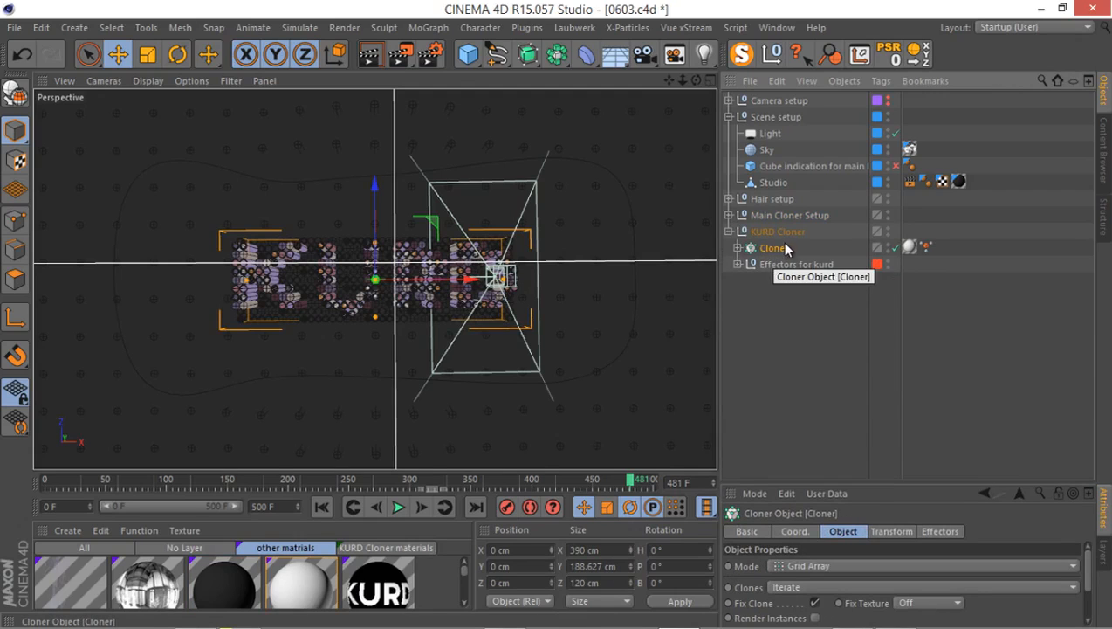
pyautogui.rightClick(752, 264)
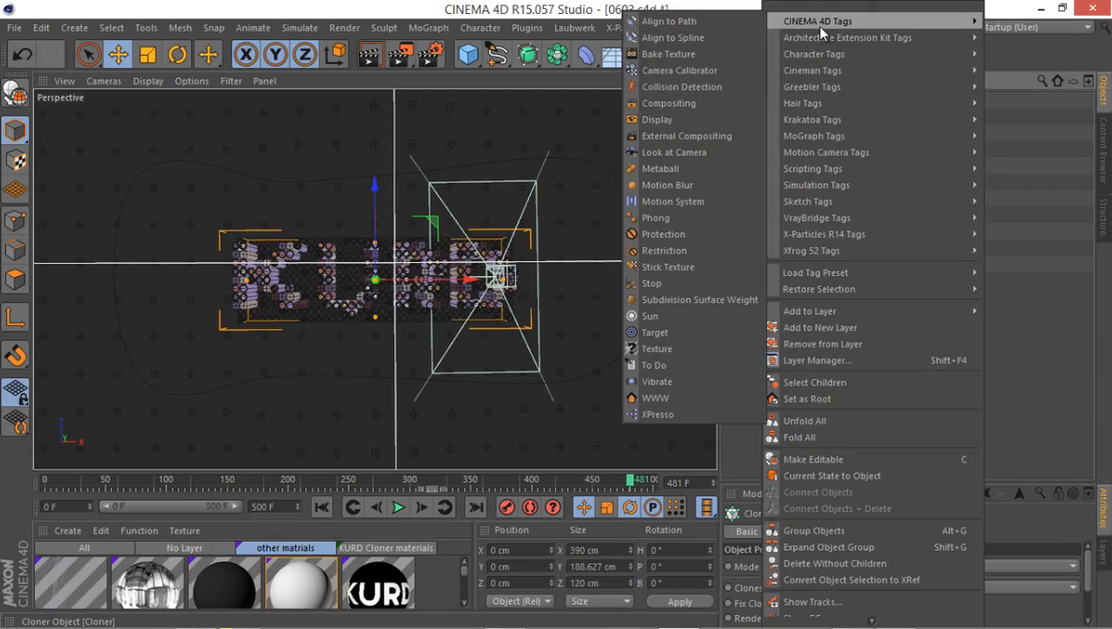
pyautogui.moveTo(812, 23)
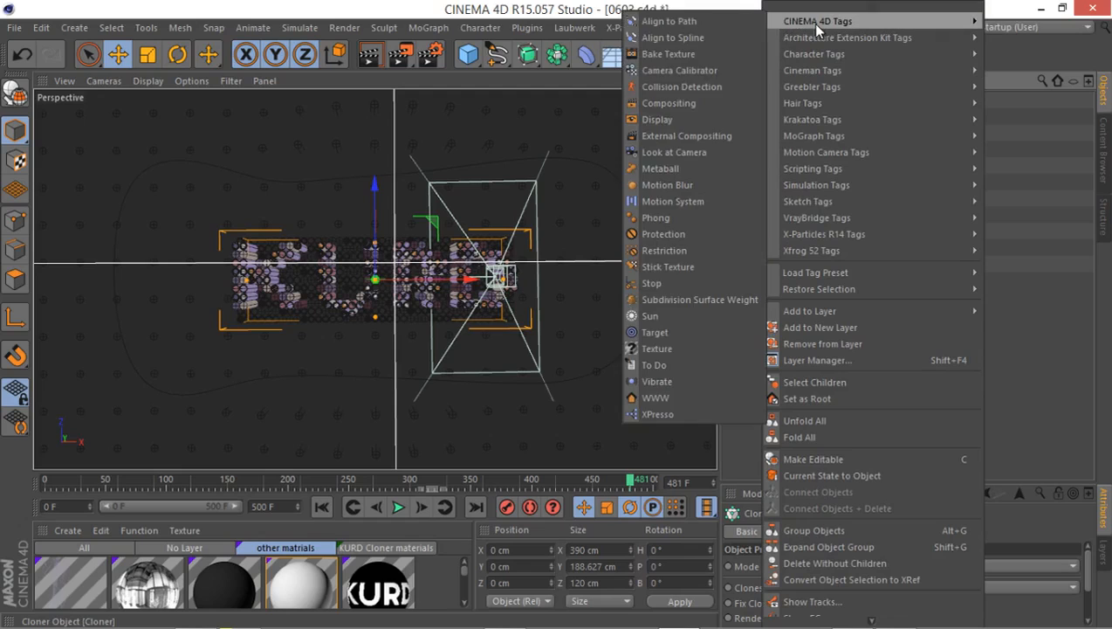
pyautogui.click(730, 103)
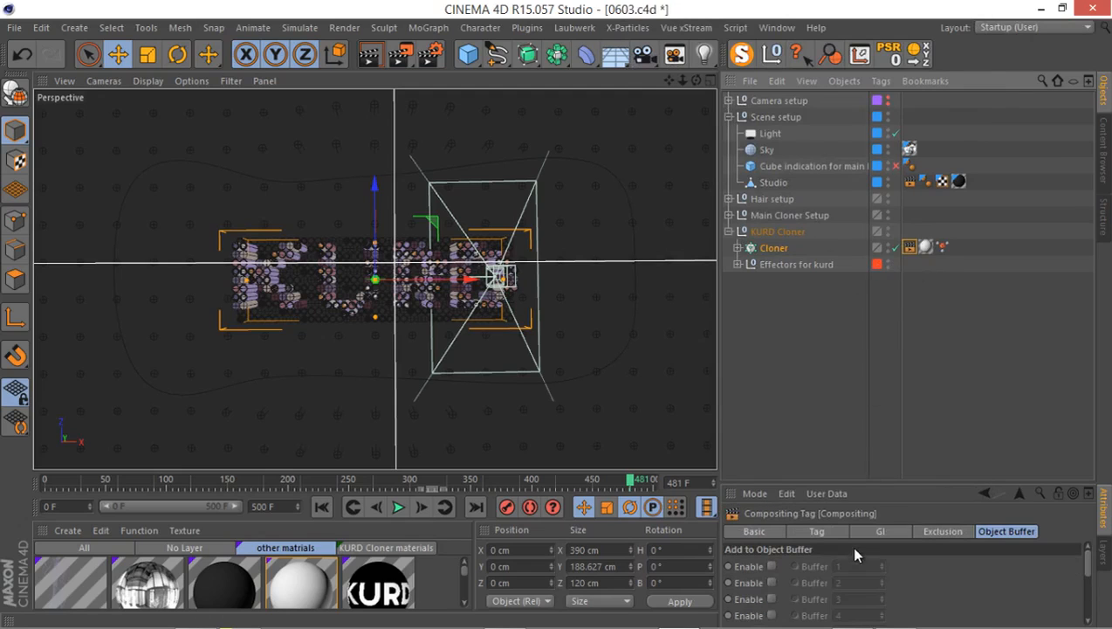
pyautogui.click(772, 598)
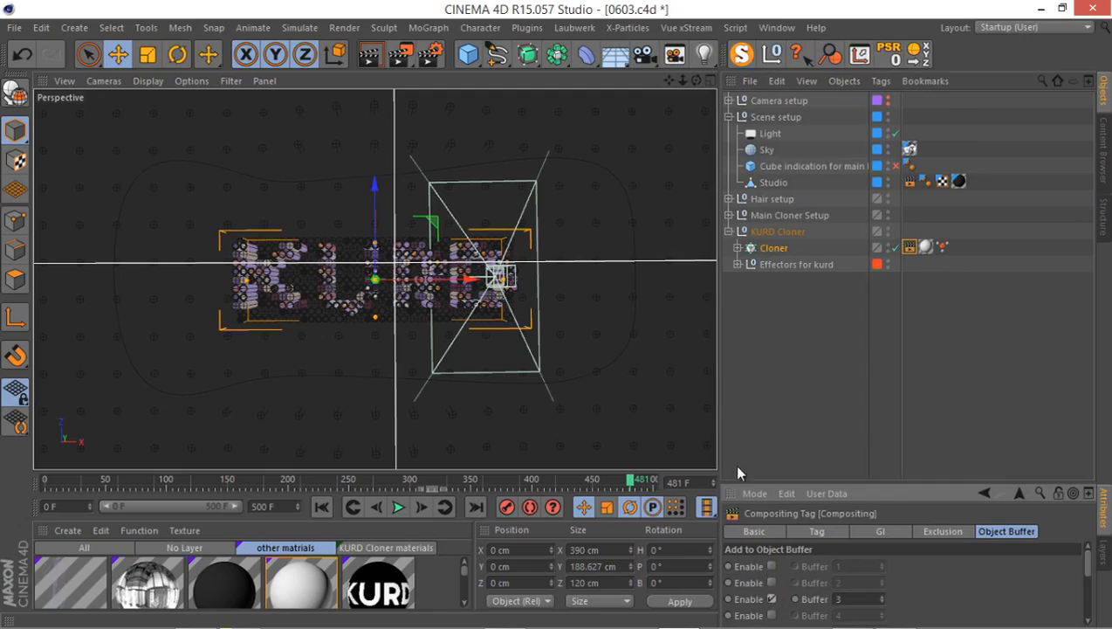
# Add three Object Buffer passes to the Multi-Pass list in the render settings.
pyautogui.click(432, 54)
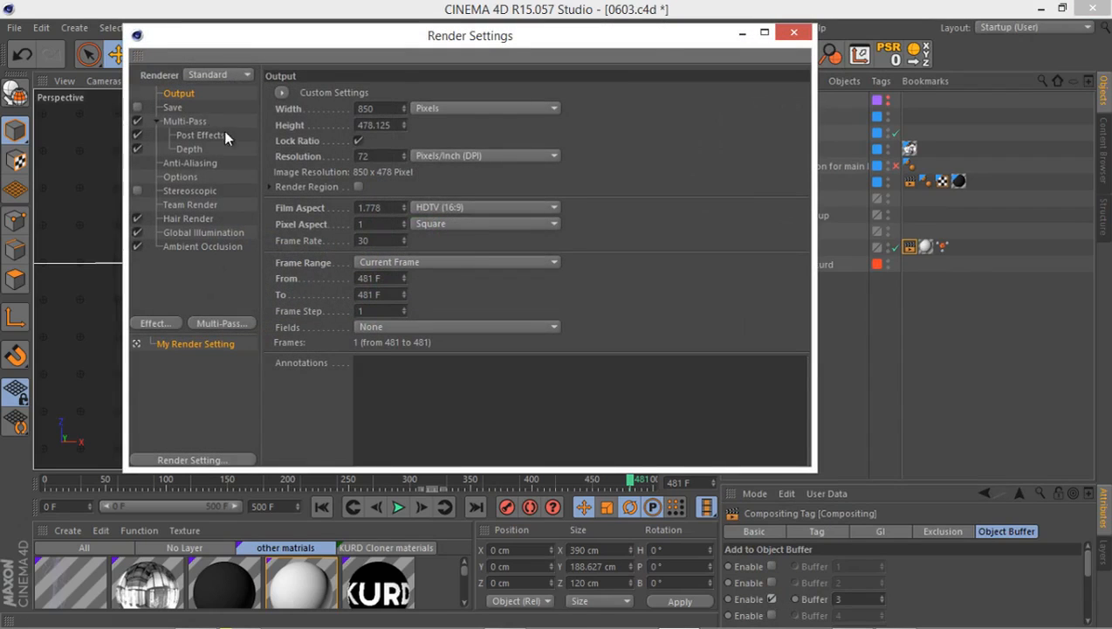
pyautogui.click(185, 120)
pyautogui.moveTo(422, 54); pyautogui.dragTo(641, 61)
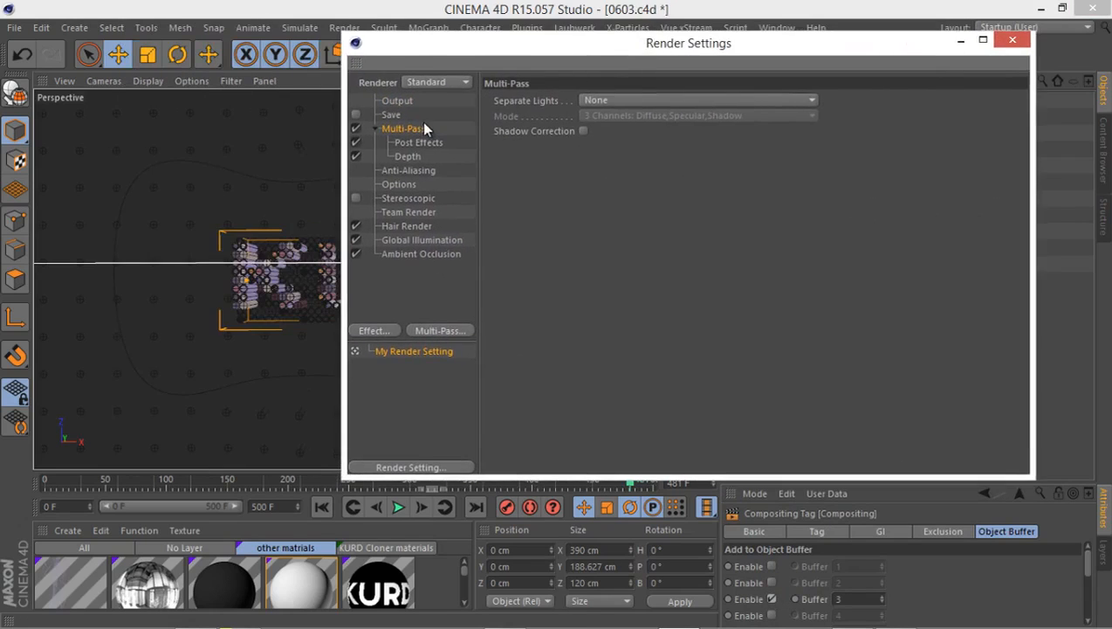
pyautogui.rightClick(403, 126)
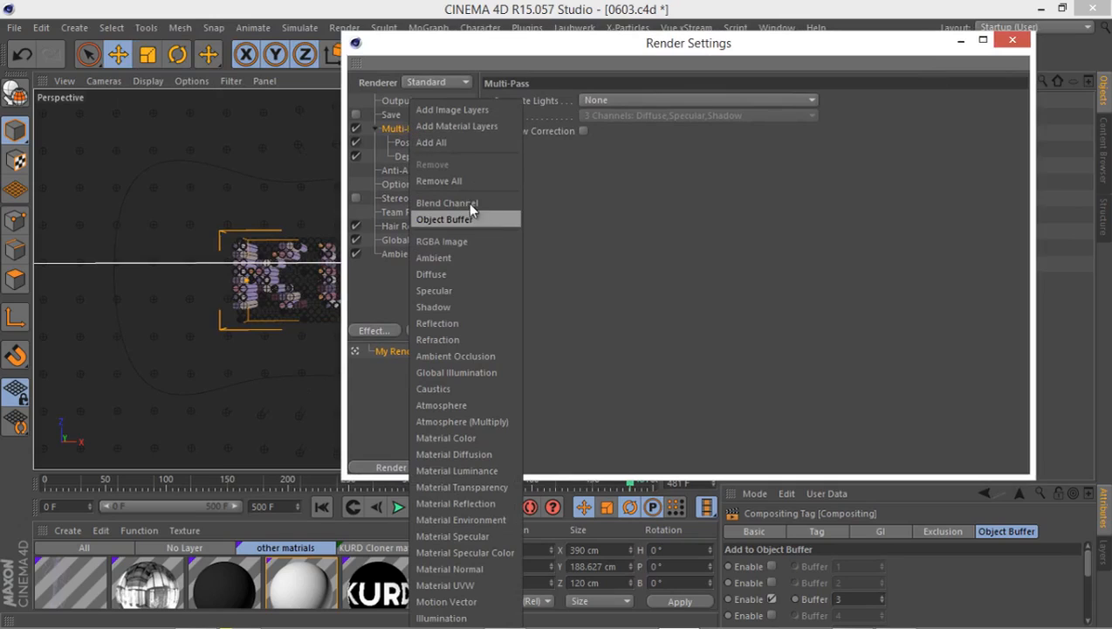
pyautogui.click(471, 218)
pyautogui.rightClick(402, 128)
pyautogui.click(458, 219)
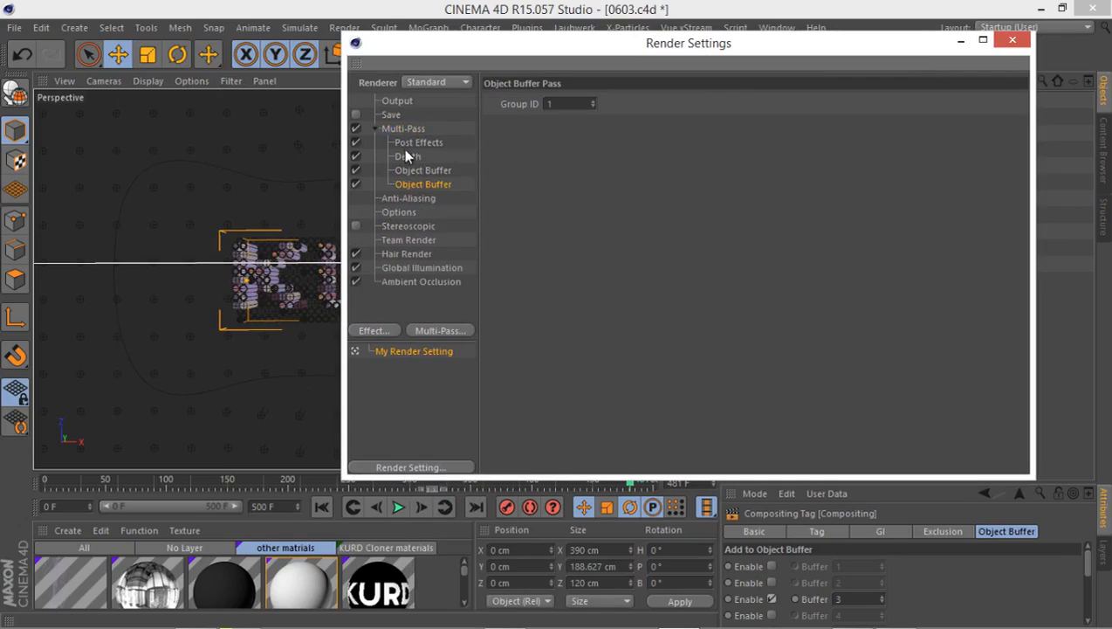
pyautogui.rightClick(400, 130)
pyautogui.click(437, 218)
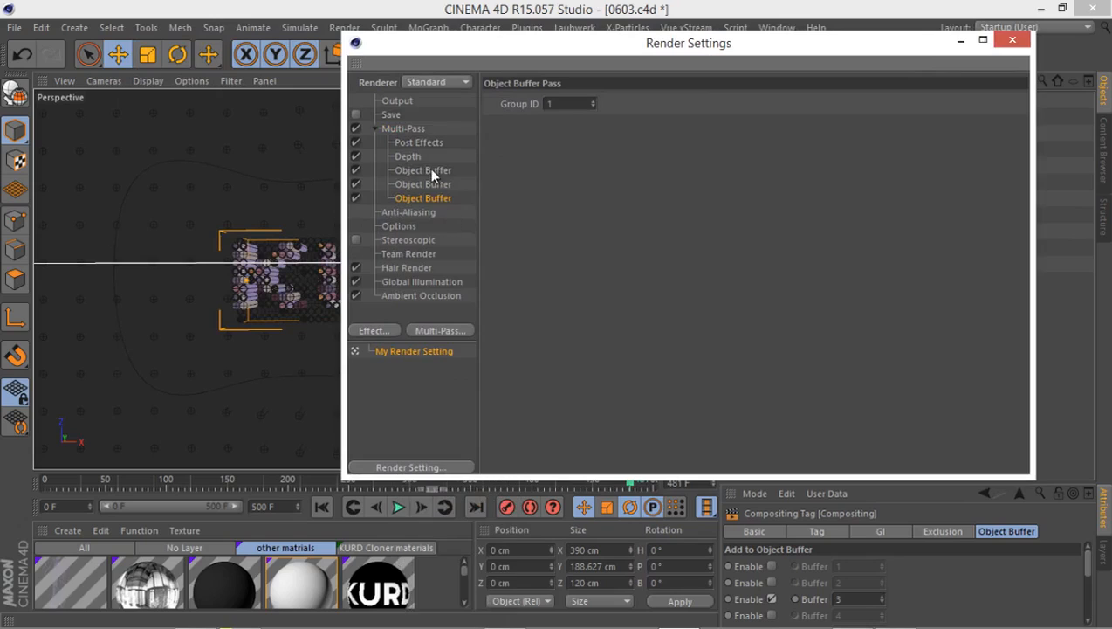
# Assign group IDs 1, 2 and 3 to the three Object Buffer passes and close the render settings.
pyautogui.click(432, 172)
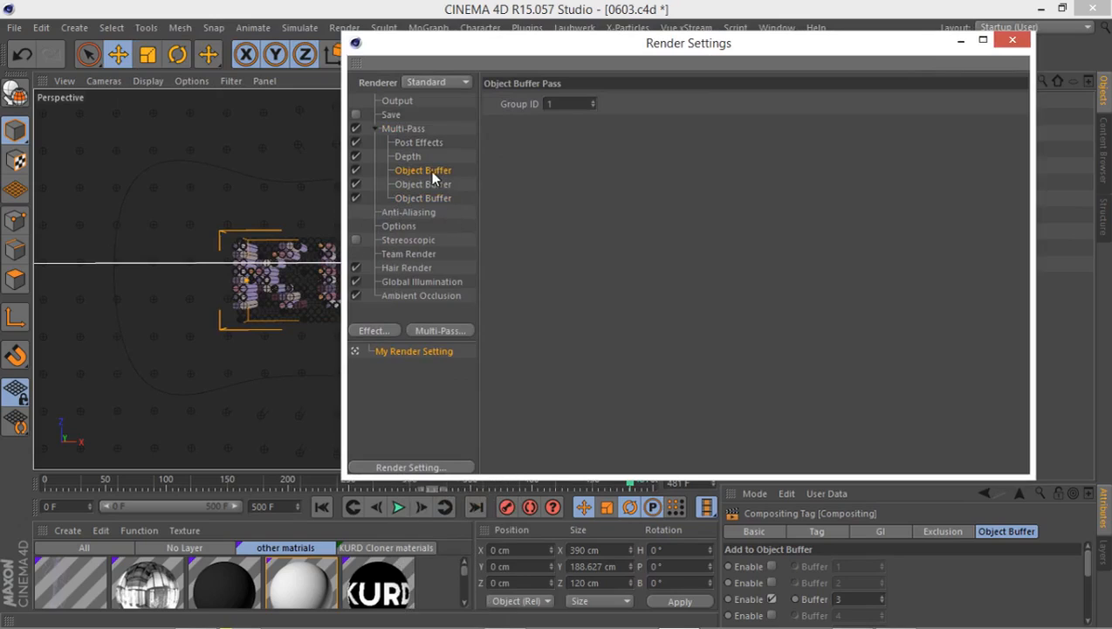
pyautogui.click(593, 101)
pyautogui.doubleClick(593, 101)
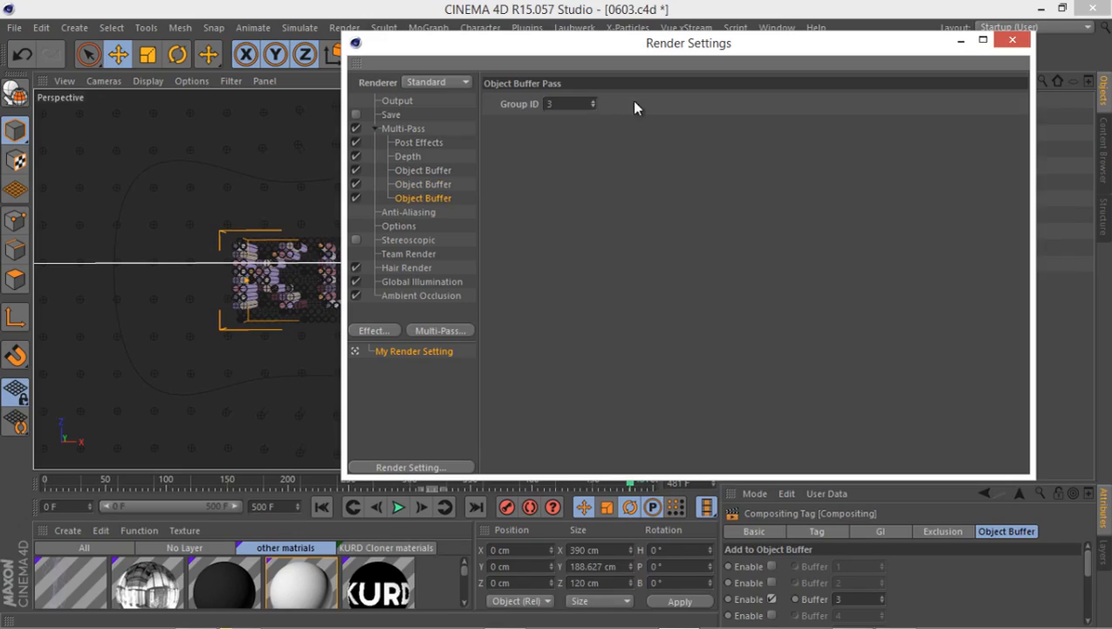
pyautogui.click(1012, 40)
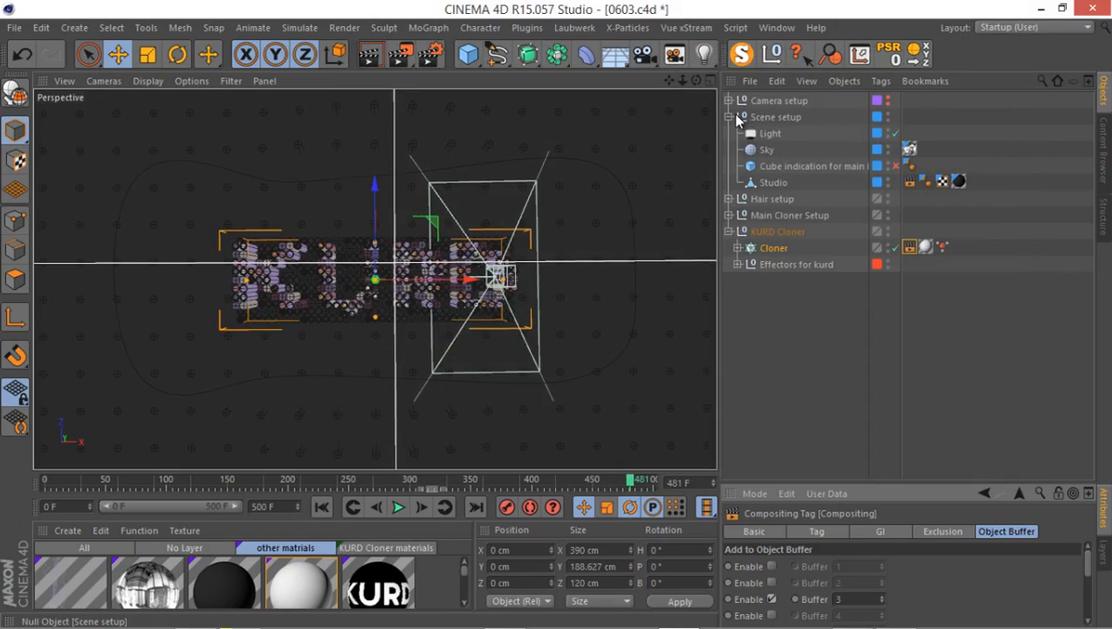
# Unfold the Camera setup and Camera 3 groups, look through Camera 3's Morph Camera, and scrub the timeline to frame 239.
pyautogui.click(737, 119)
pyautogui.click(729, 117)
pyautogui.click(729, 100)
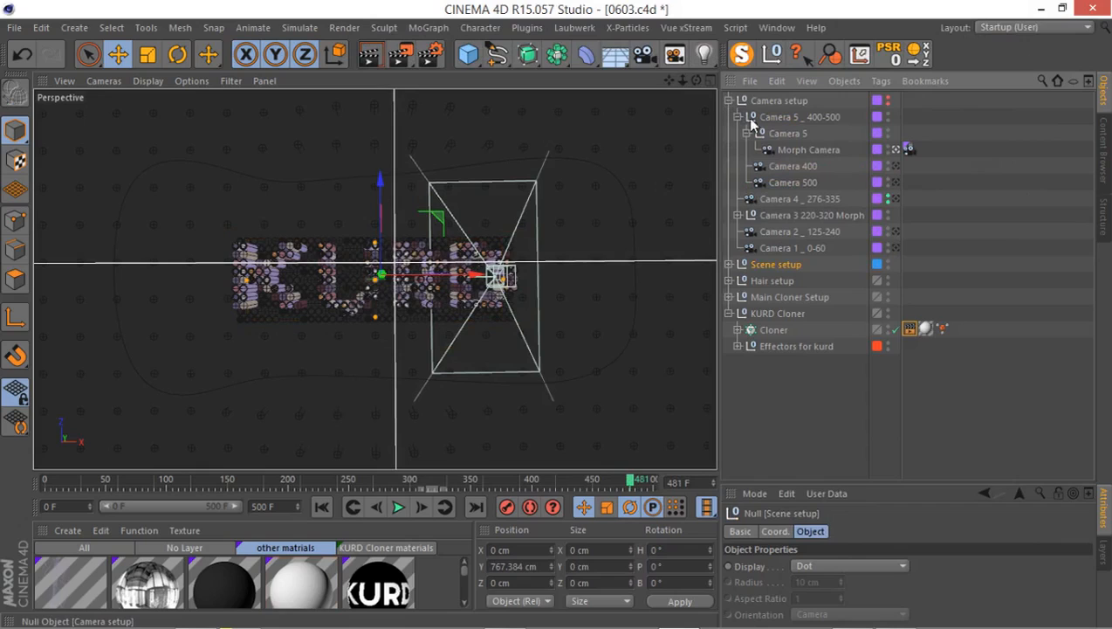
pyautogui.click(738, 215)
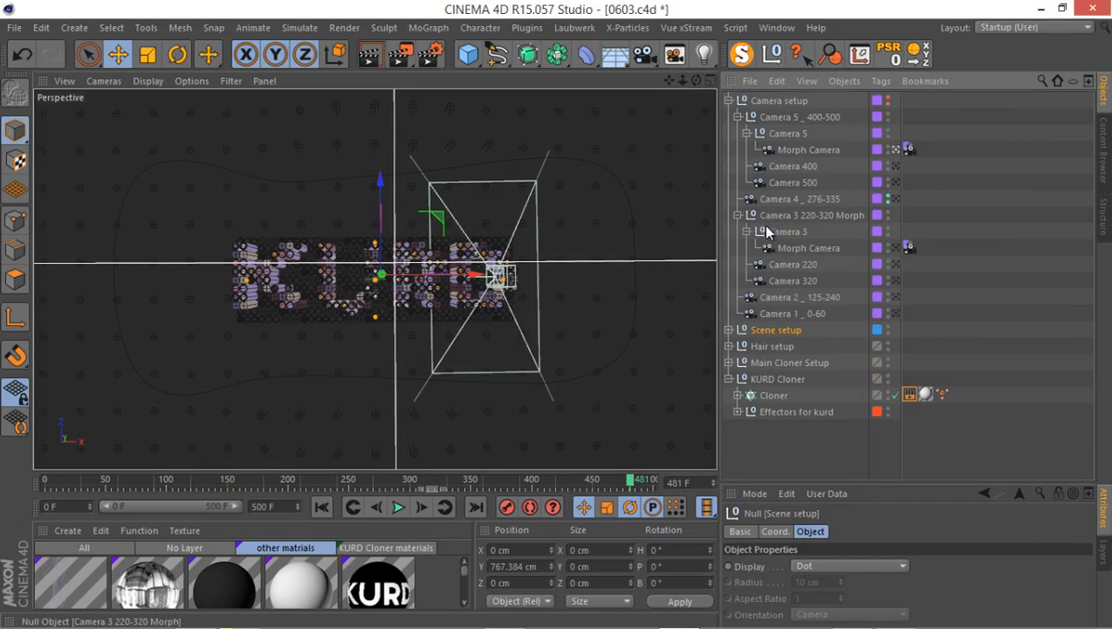
pyautogui.click(900, 248)
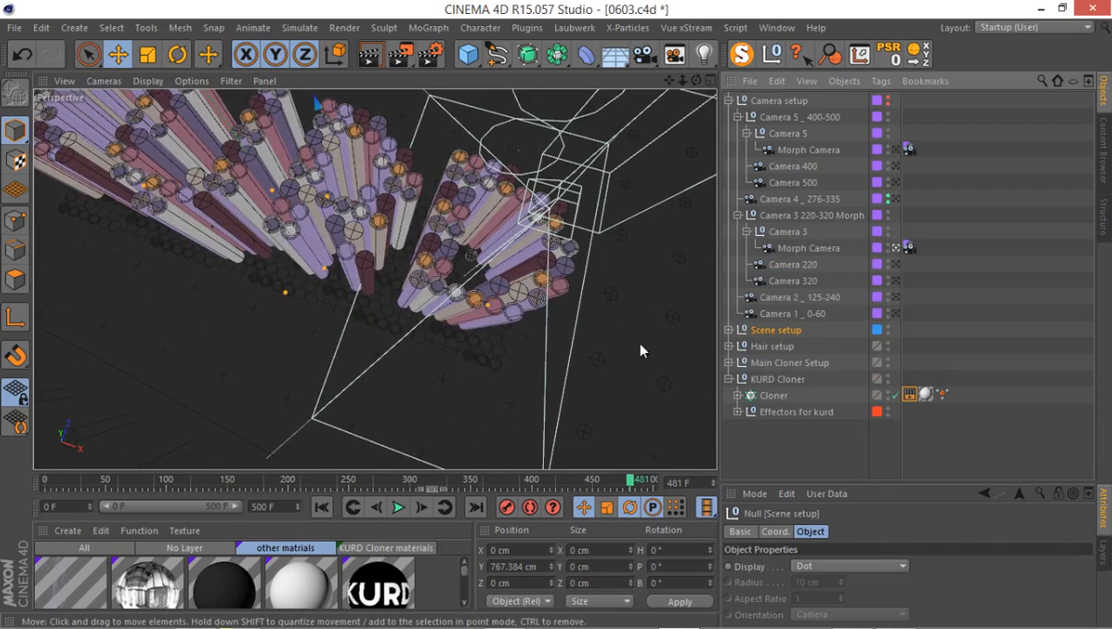
pyautogui.moveTo(322, 479)
pyautogui.mouseDown()
pyautogui.moveTo(350, 481)
pyautogui.moveTo(339, 481)
pyautogui.mouseUp()
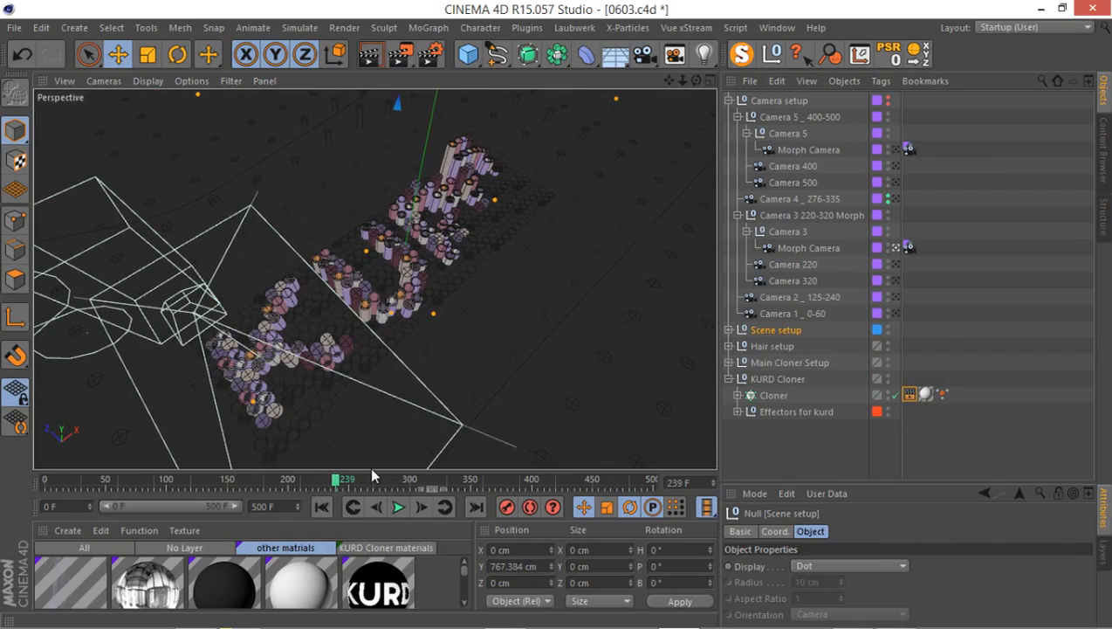
# Fold KURD Cloner, unfold Hair setup, and turn on the visibility of its Tracer object.
pyautogui.click(727, 378)
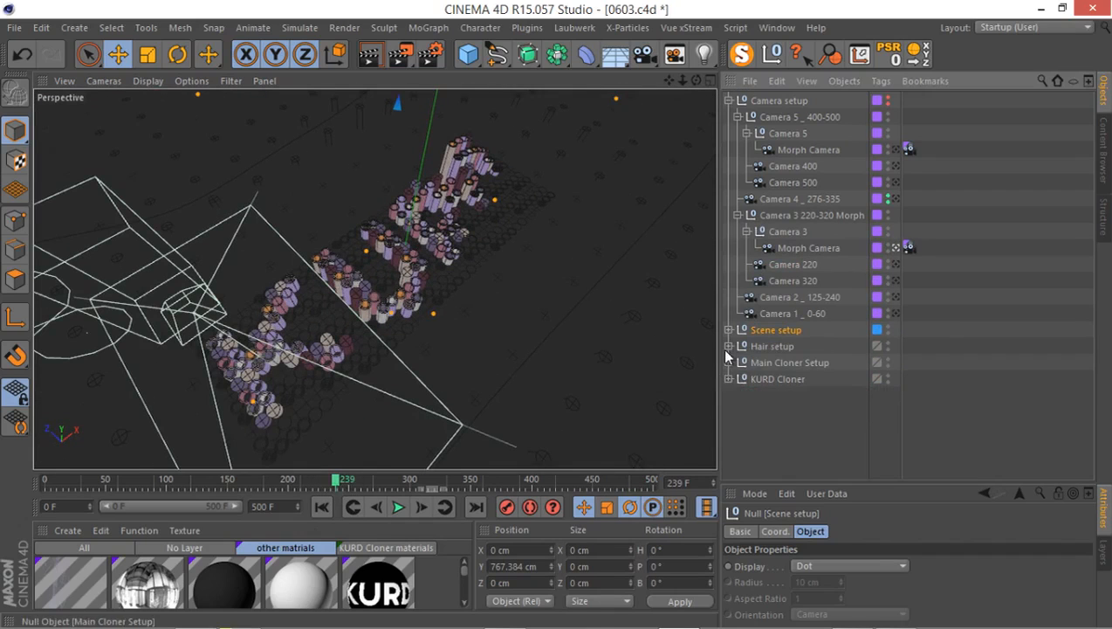
pyautogui.click(728, 346)
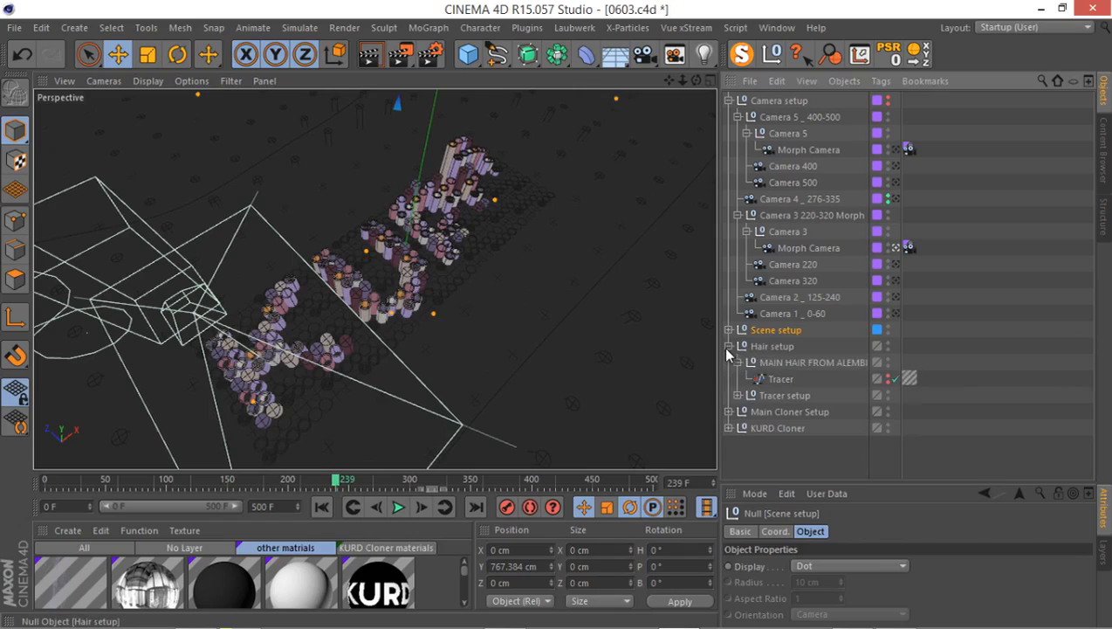
pyautogui.click(888, 378)
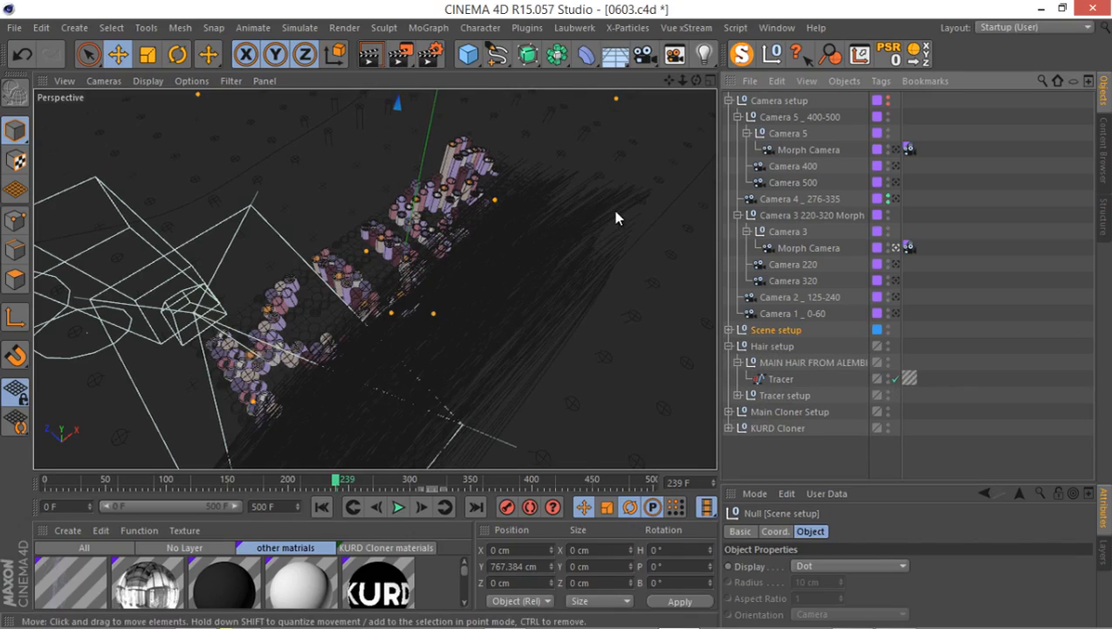
# Render frame 239 to the Picture Viewer, inspect Object Buffers 1, 2 and 3 against the full image, and close the viewer.
pyautogui.hotkey('shift', 'r')
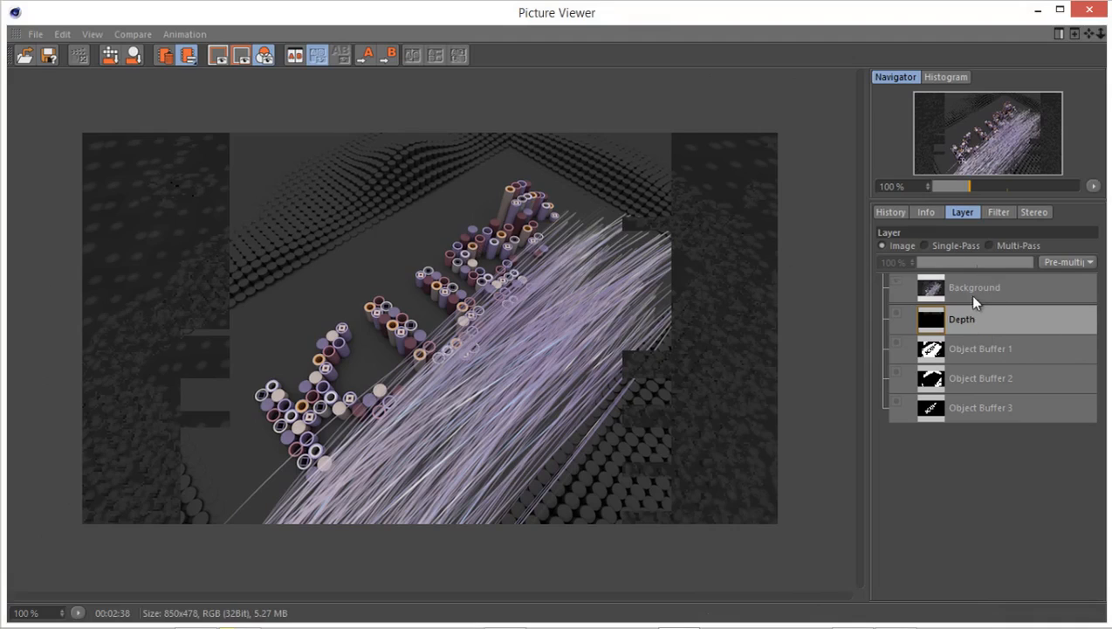
pyautogui.click(941, 245)
pyautogui.click(984, 351)
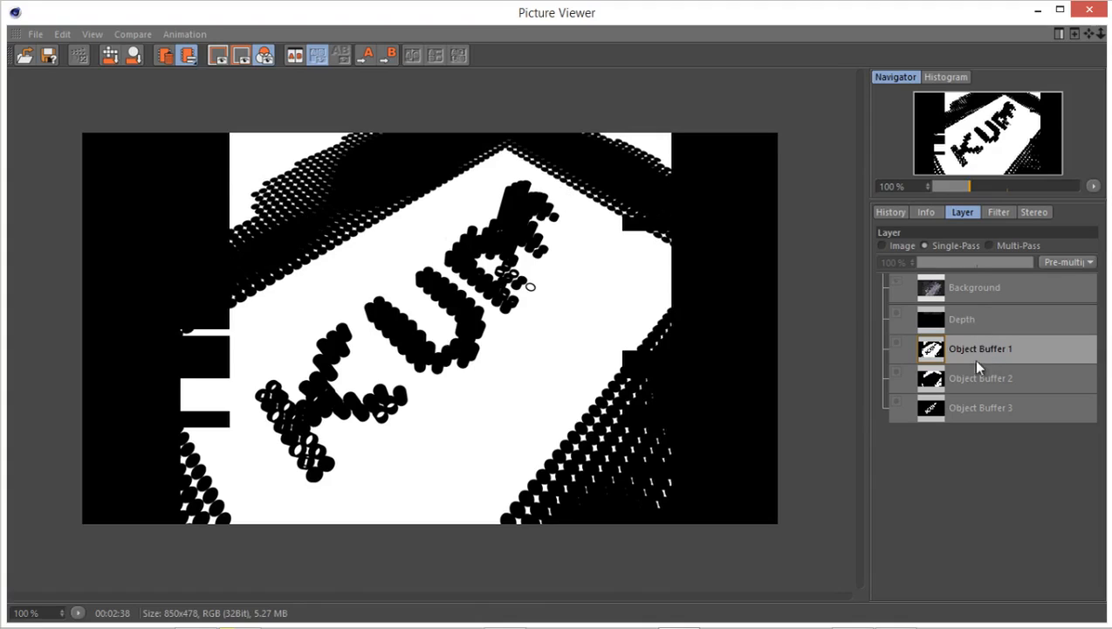
pyautogui.click(980, 384)
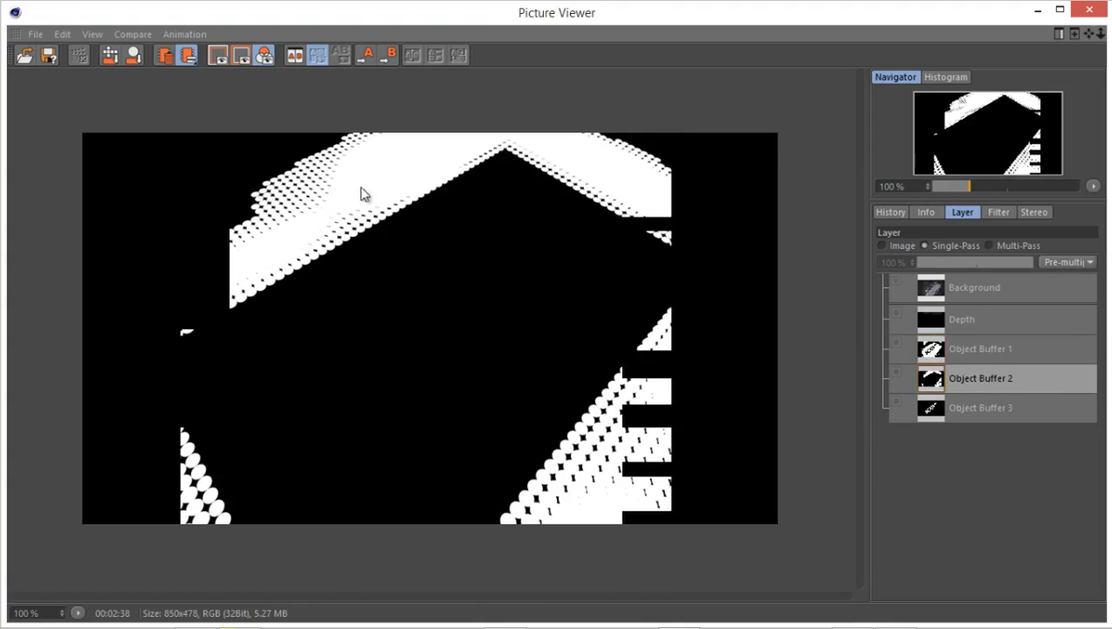
pyautogui.click(949, 408)
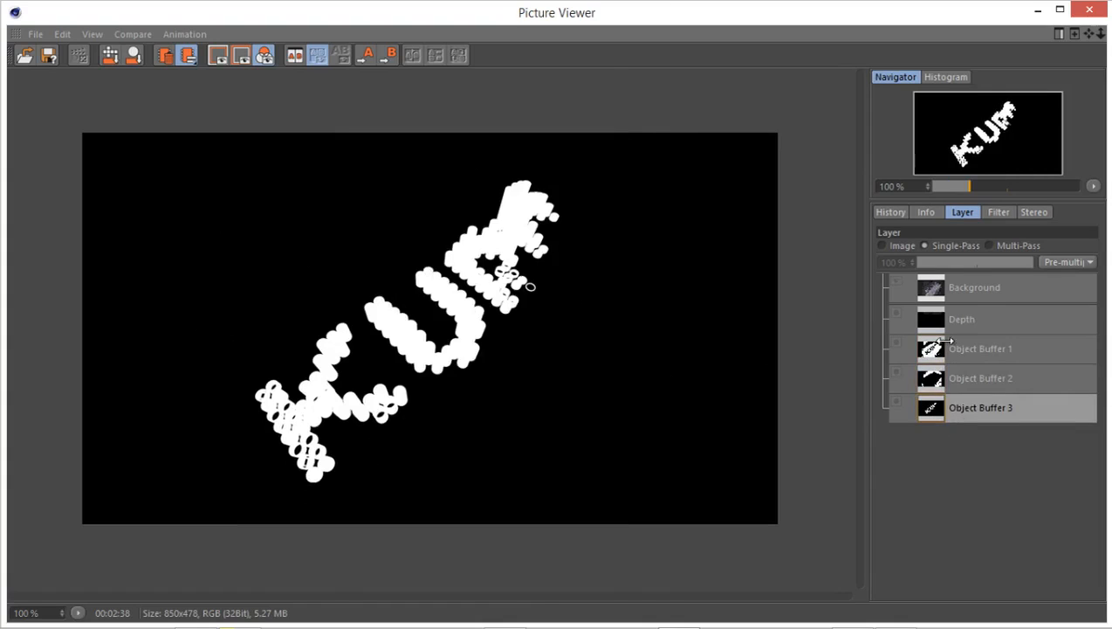
pyautogui.click(885, 247)
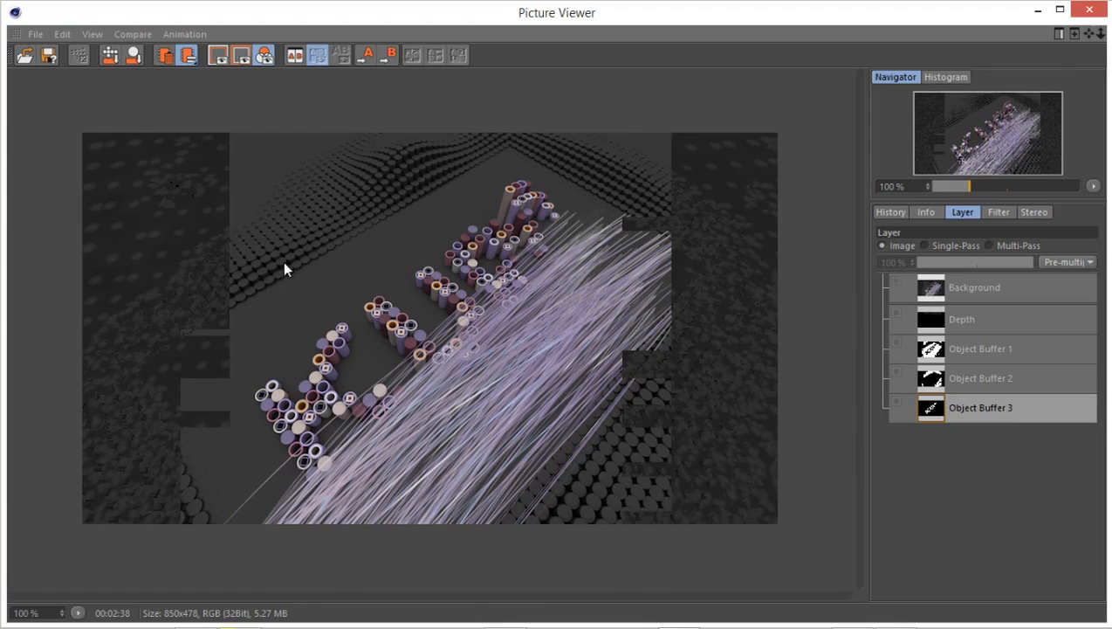
pyautogui.click(1090, 9)
# Add an Ambient Occlusion pass to the Multi-Pass render settings and move the settings window away from the viewport.
pyautogui.click(428, 56)
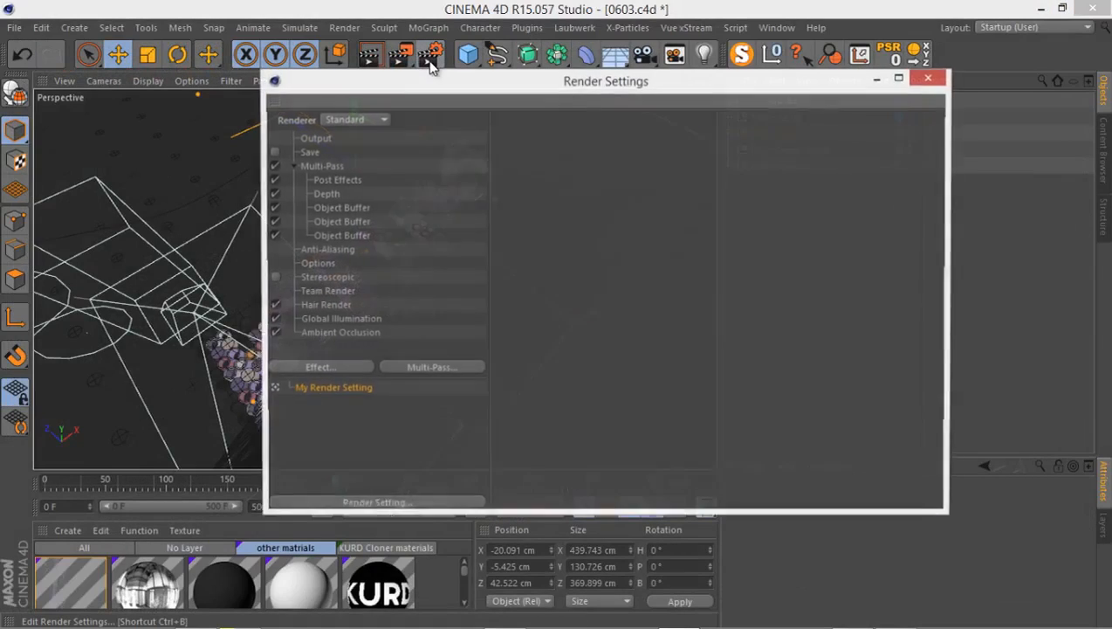
pyautogui.rightClick(321, 170)
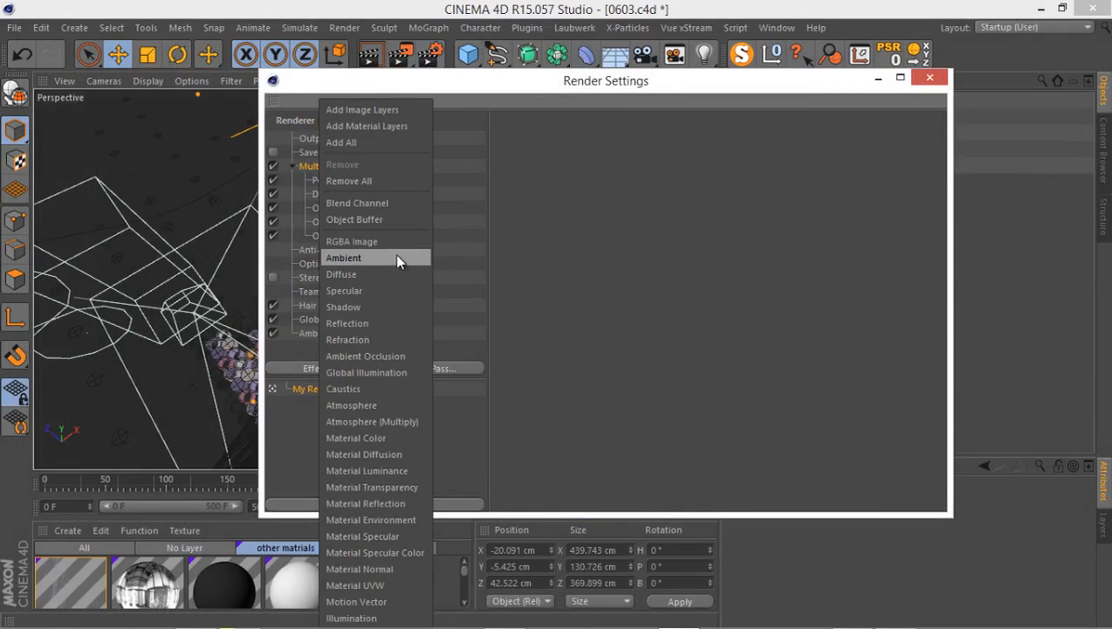
pyautogui.click(393, 355)
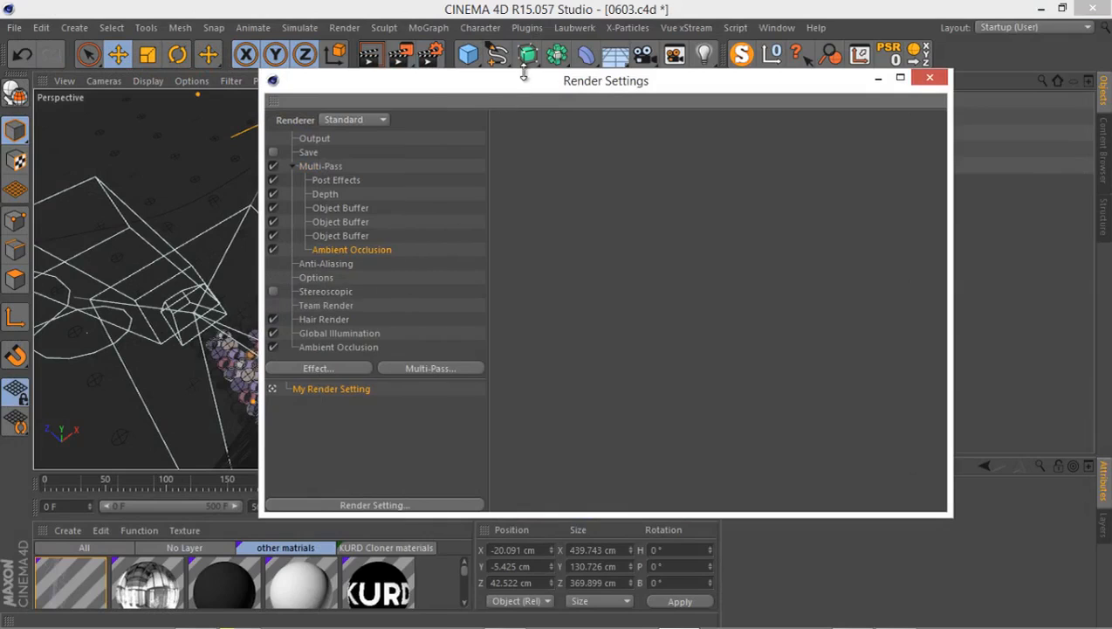
pyautogui.moveTo(522, 83); pyautogui.dragTo(869, 206)
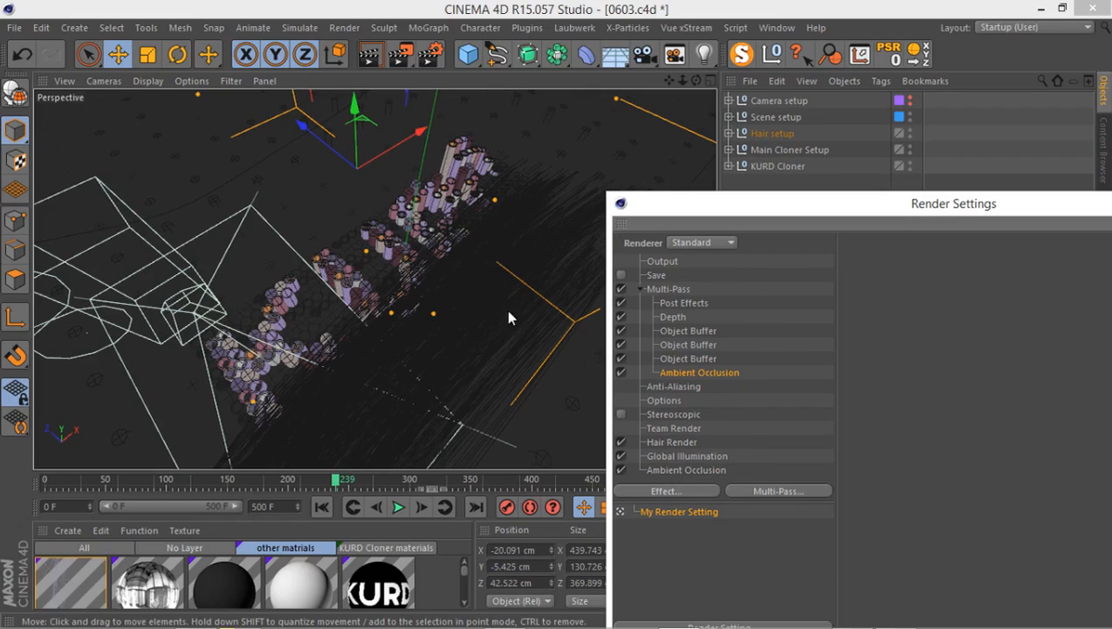
# Add an Atmosphere (Multiply) pass to the Multi-Pass render settings and close the settings window.
pyautogui.moveTo(724, 208); pyautogui.dragTo(595, 95)
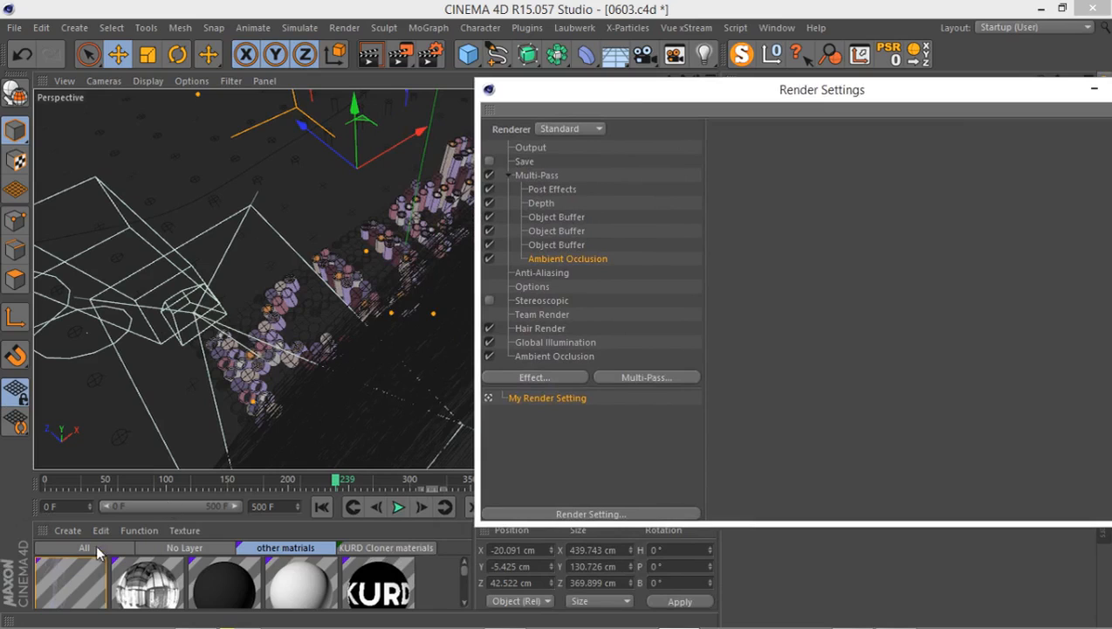
pyautogui.click(548, 177)
pyautogui.rightClick(538, 179)
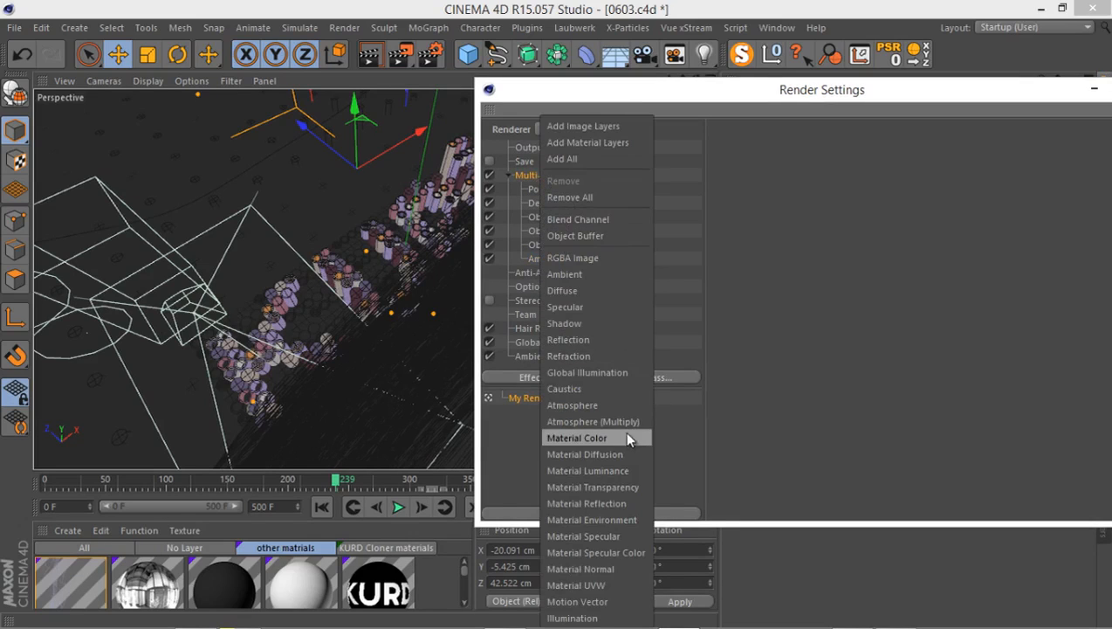
pyautogui.click(602, 422)
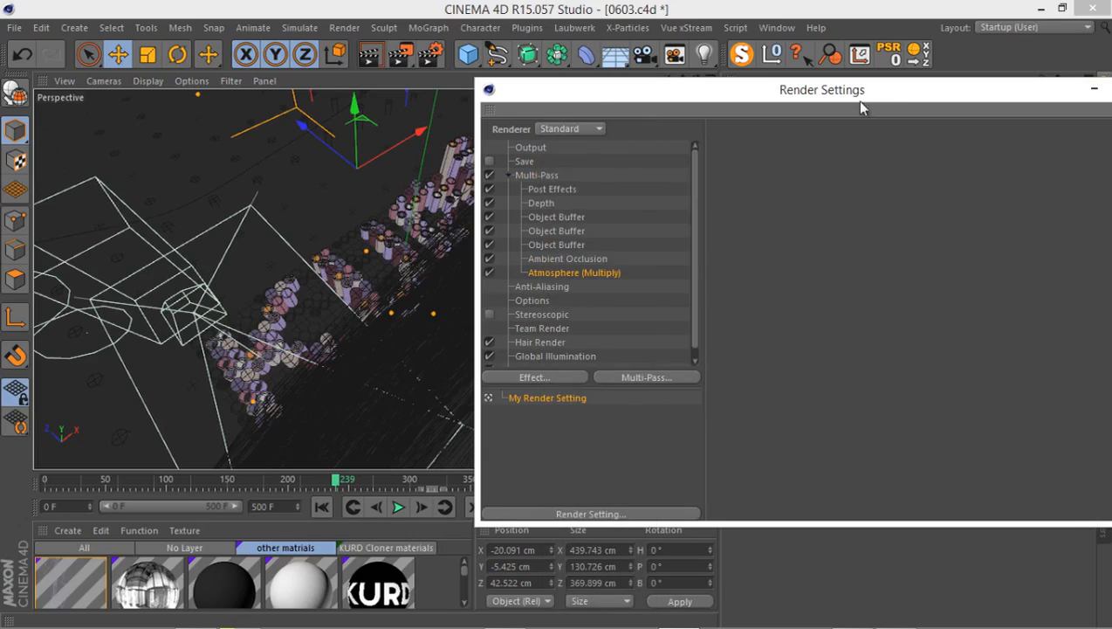
pyautogui.moveTo(891, 96); pyautogui.dragTo(463, 194)
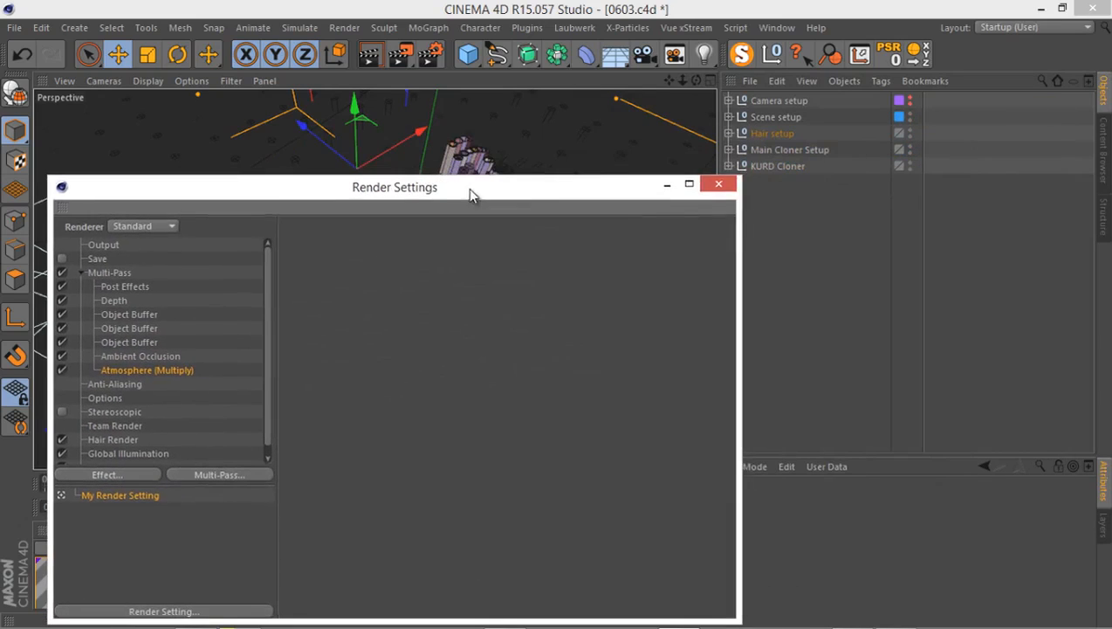
pyautogui.click(730, 186)
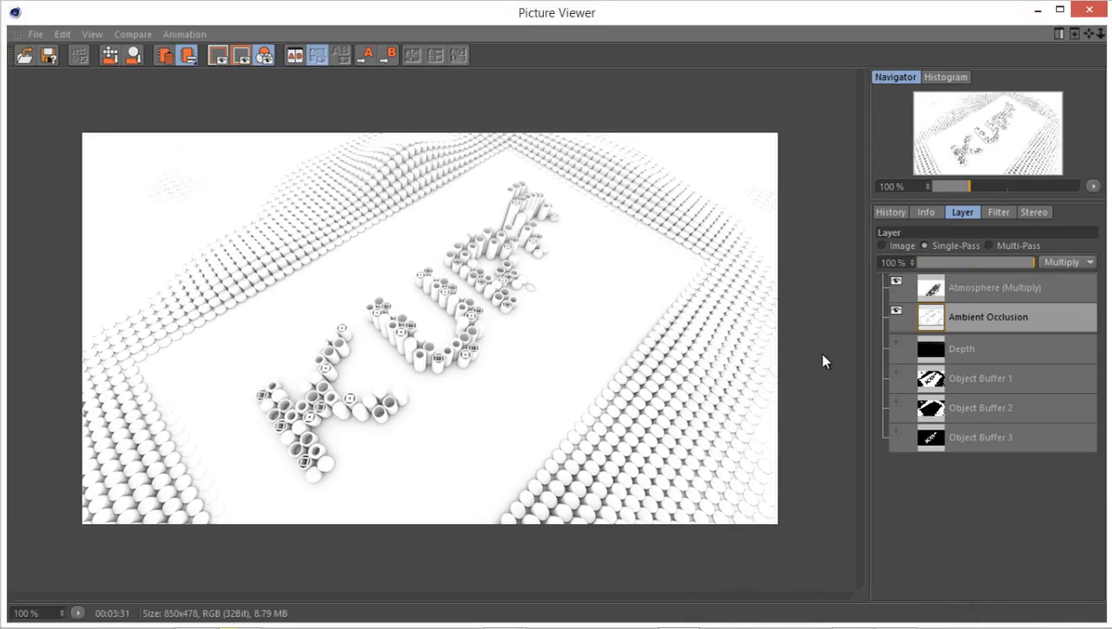
# Inspect the Atmosphere (Multiply), Ambient Occlusion, Depth and Object Buffer 1, 2 and 3 passes of the rendered frame, and close the viewer.
pyautogui.click(997, 289)
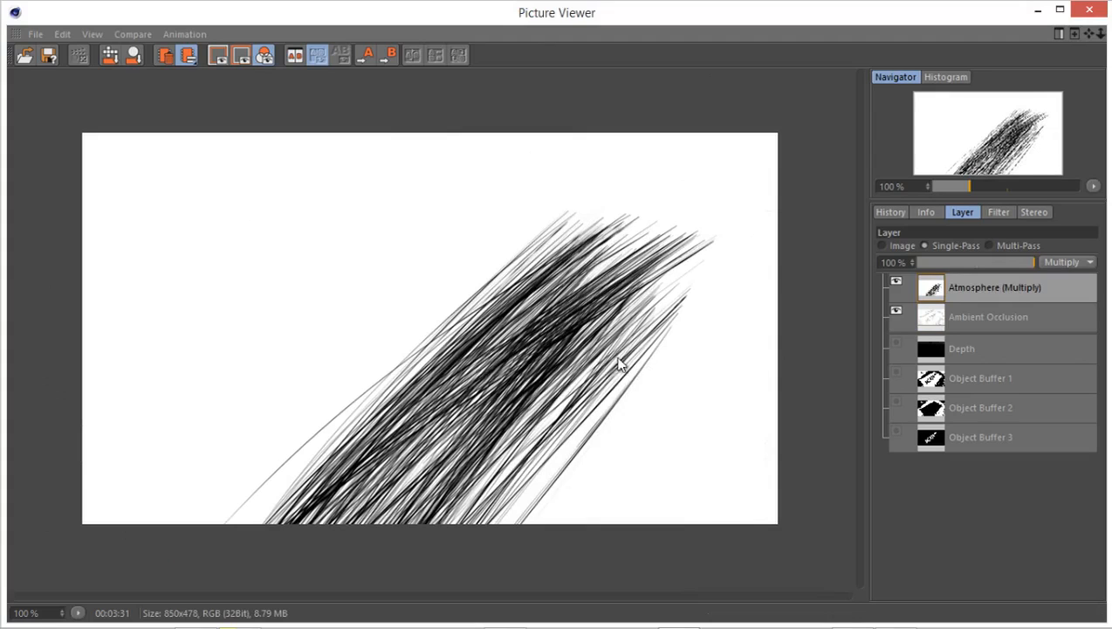
pyautogui.click(987, 319)
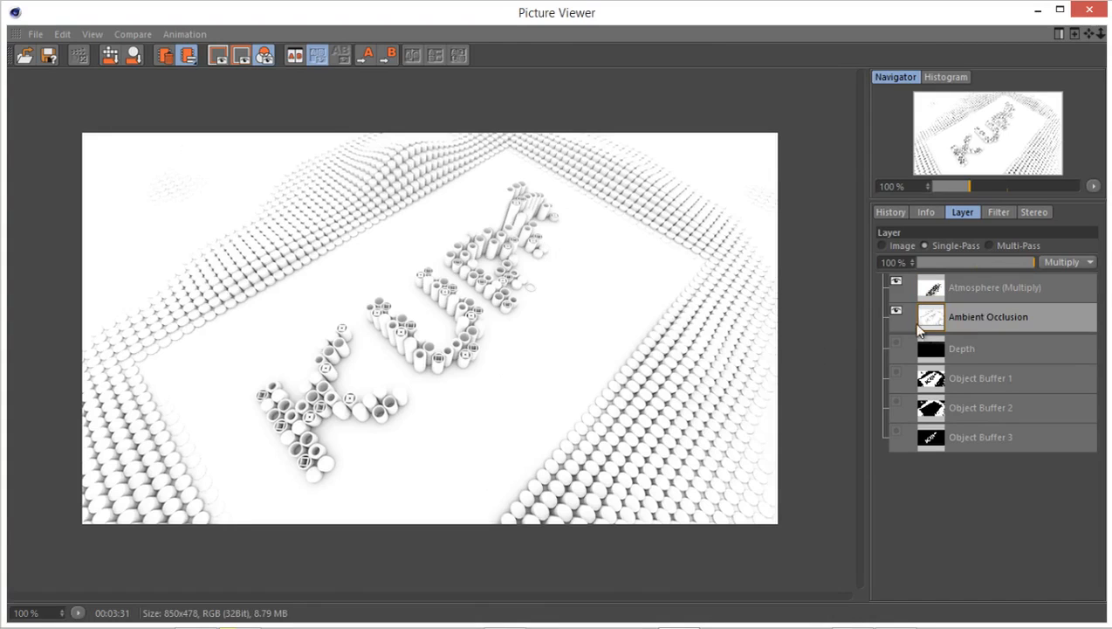
pyautogui.click(1026, 351)
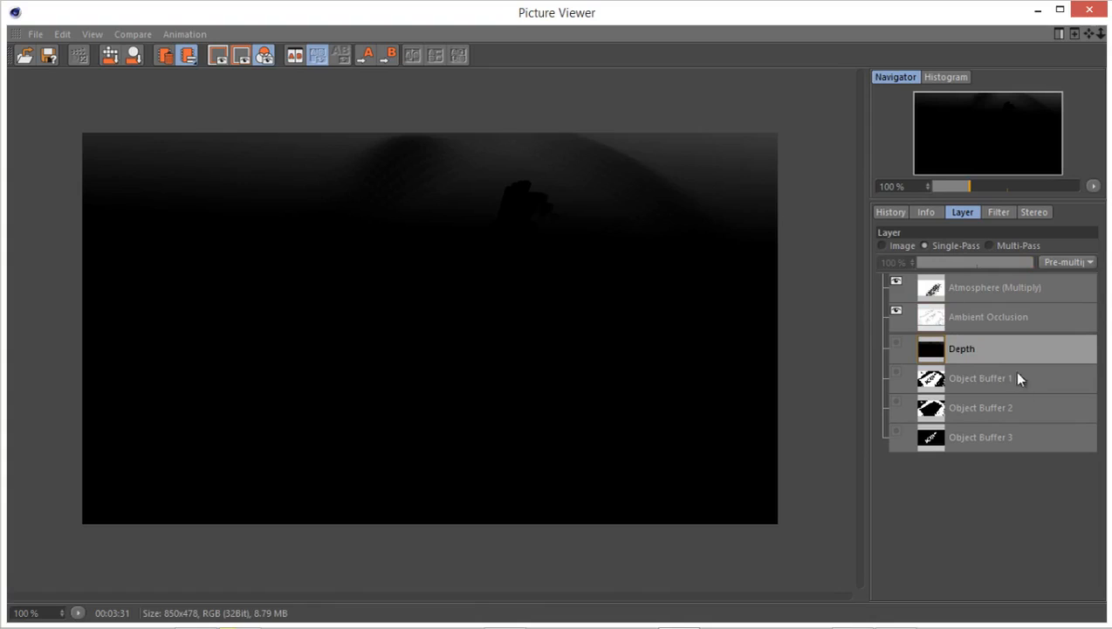
pyautogui.click(1013, 381)
pyautogui.click(1002, 406)
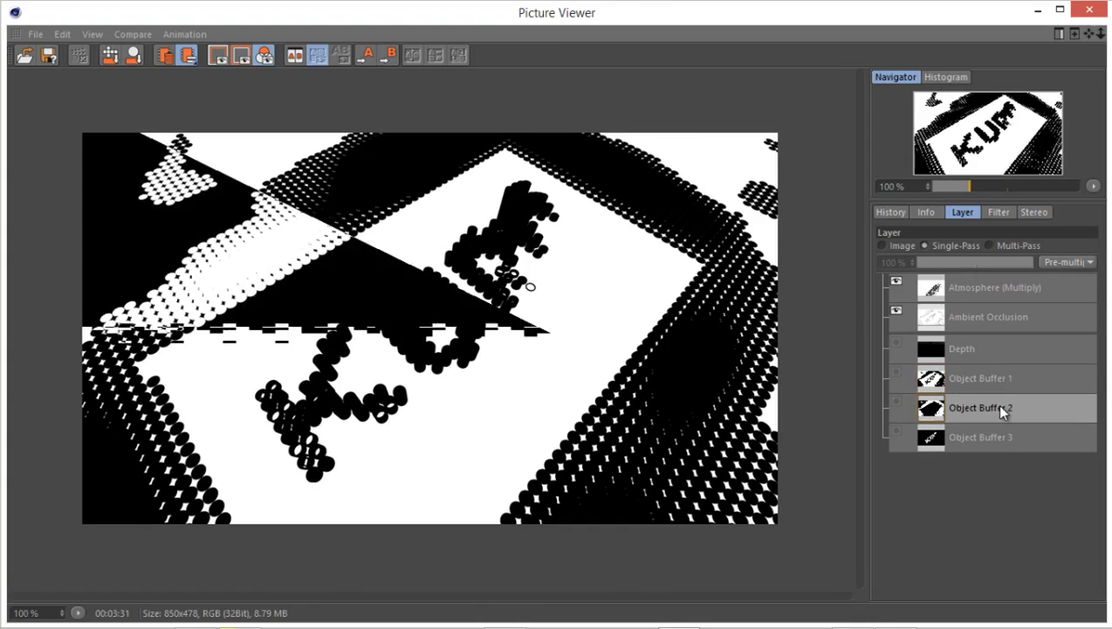
pyautogui.click(1004, 445)
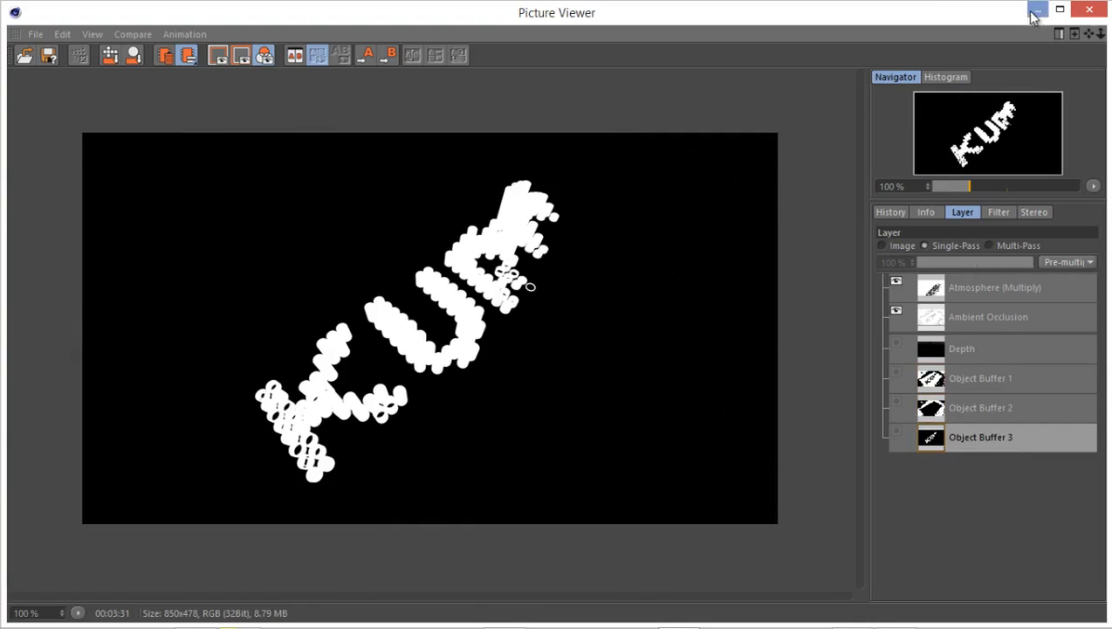
pyautogui.click(1091, 10)
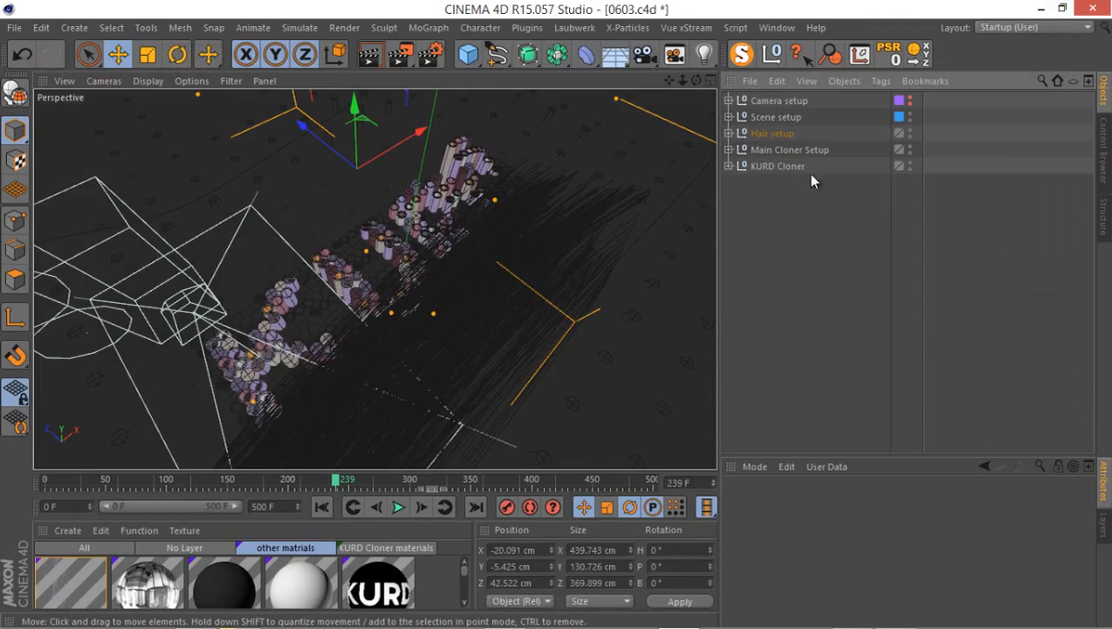
# Unfold the Camera setup group and fold its Camera 5 object.
pyautogui.click(727, 101)
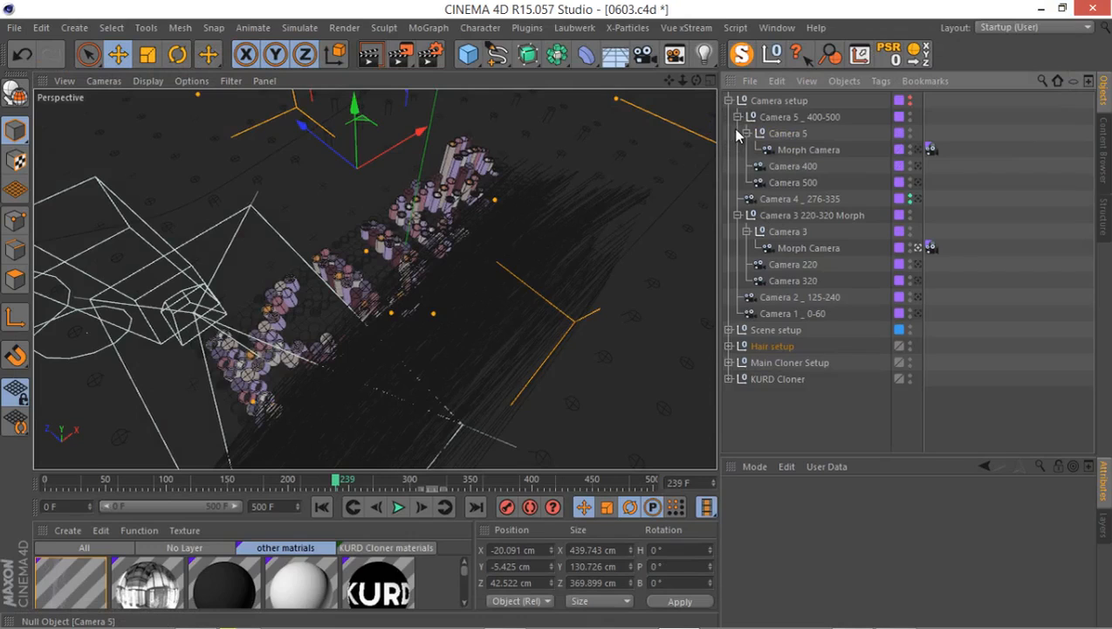
pyautogui.click(739, 131)
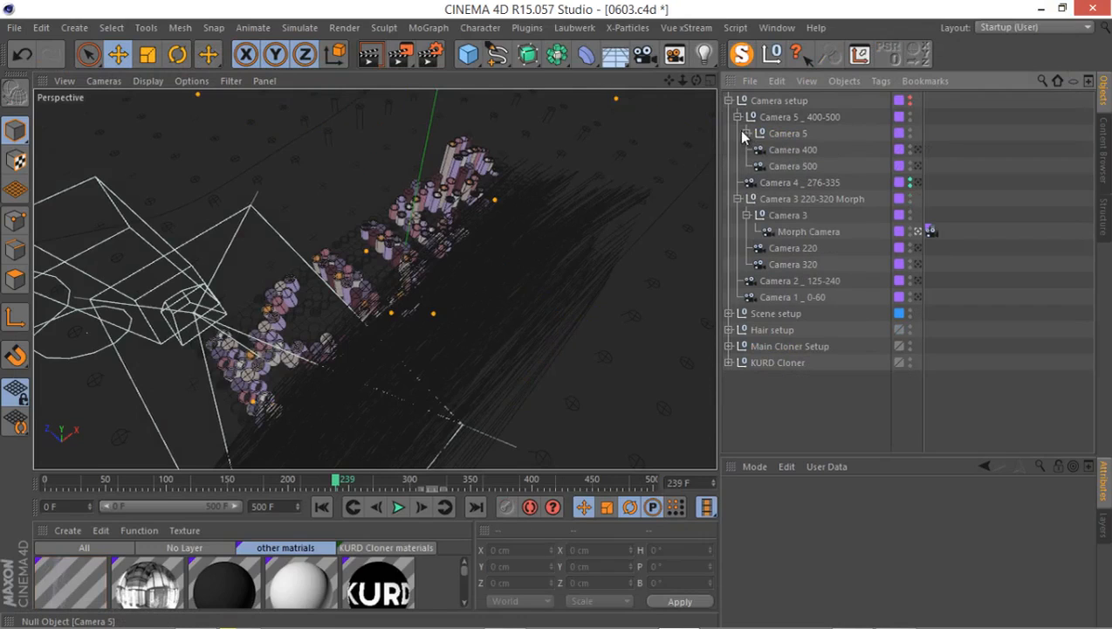
pyautogui.click(738, 199)
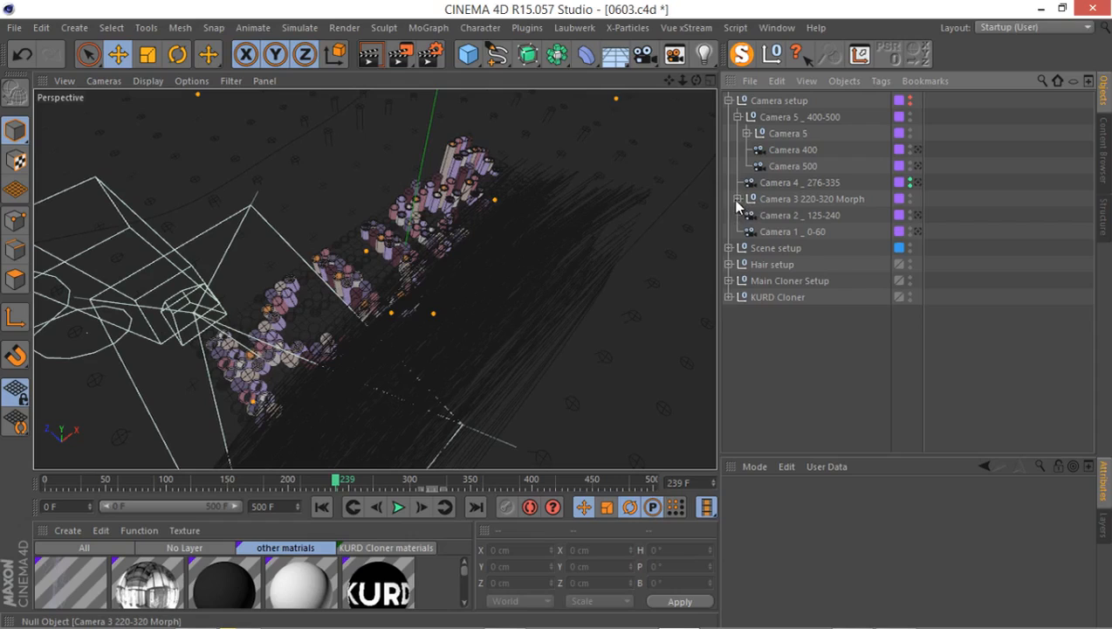
pyautogui.click(738, 199)
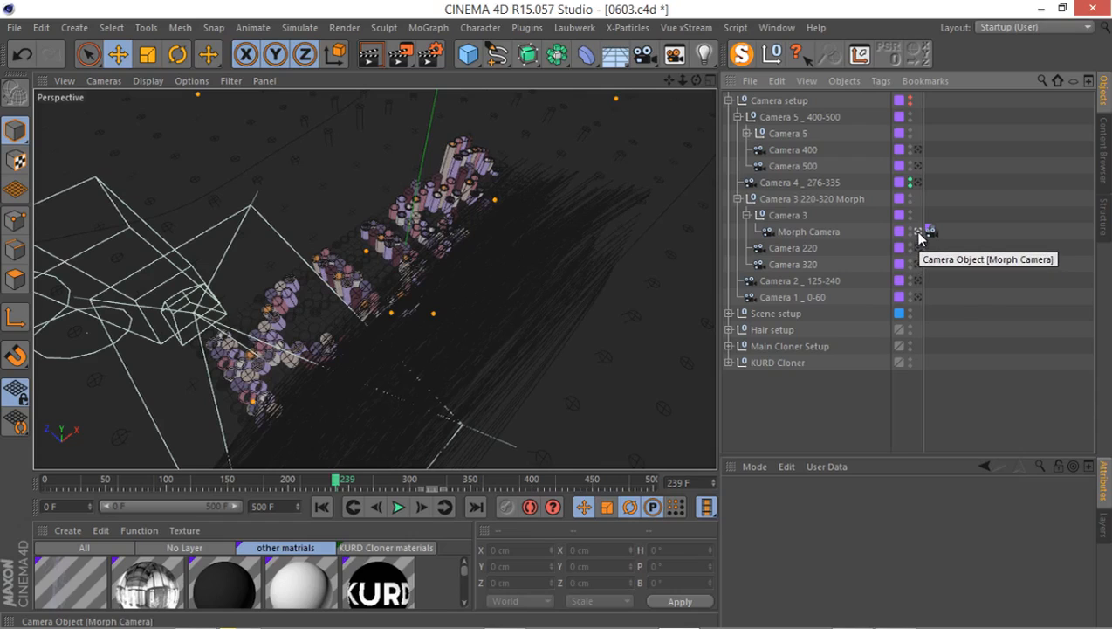
# Fold the Camera 3 220-320 Morph group, look through Camera 2 _ 125-240, and scrub the timeline from frame 198 to 239.
pyautogui.click(288, 478)
pyautogui.click(738, 199)
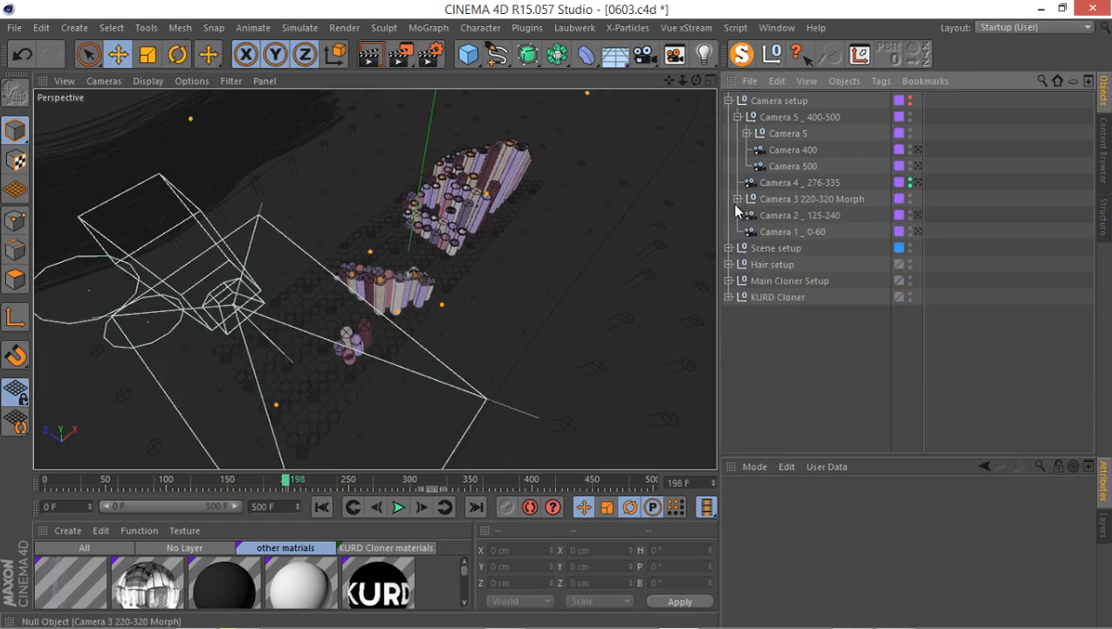
pyautogui.click(917, 216)
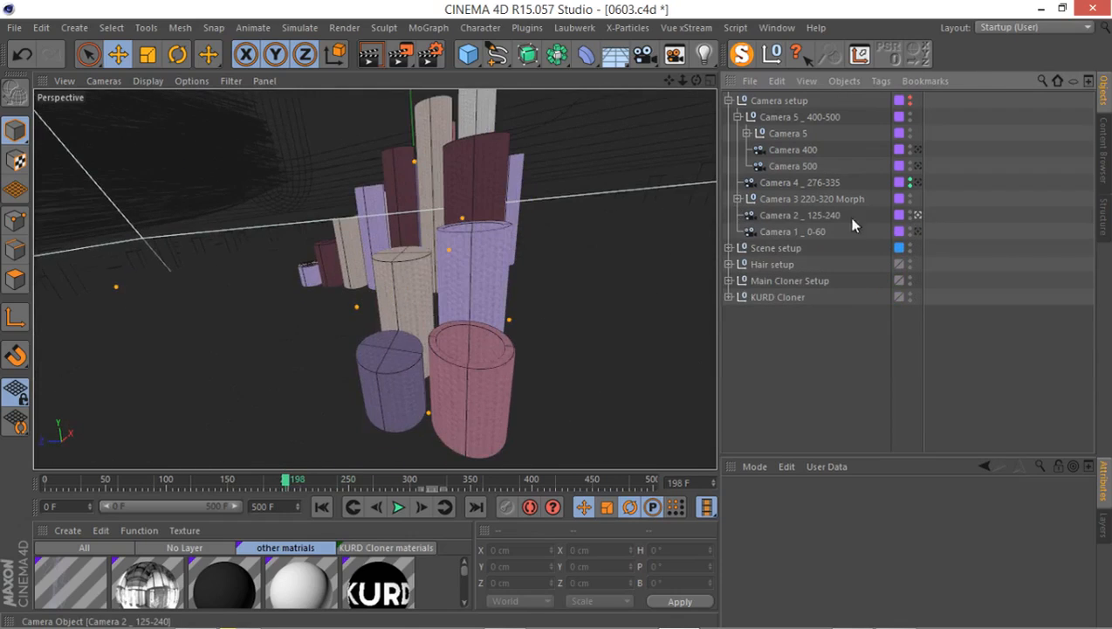
pyautogui.moveTo(287, 479); pyautogui.dragTo(340, 507)
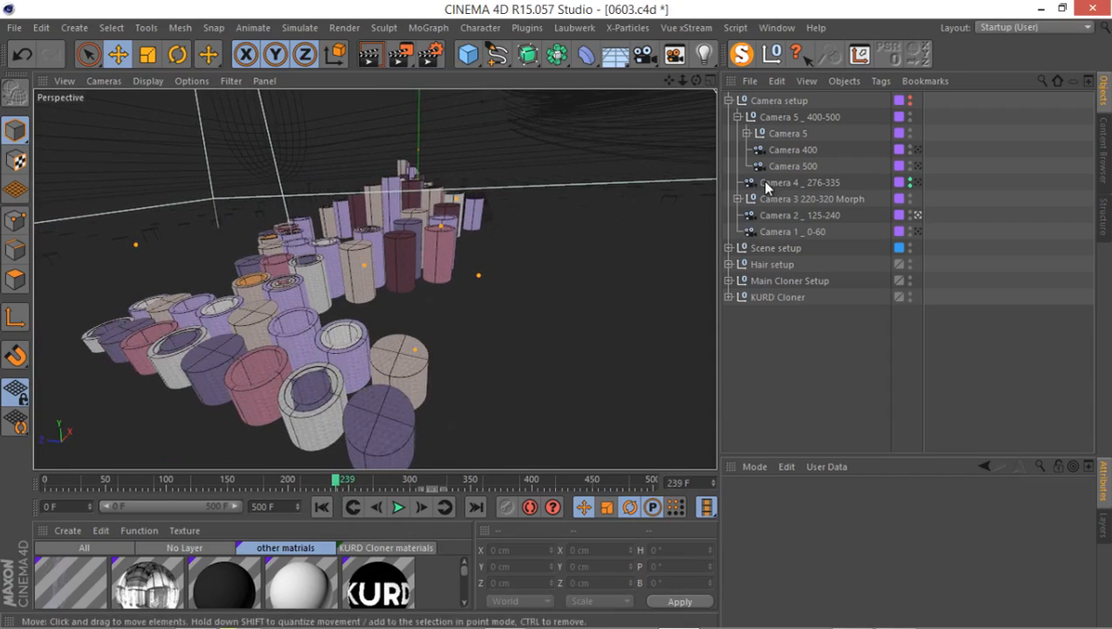
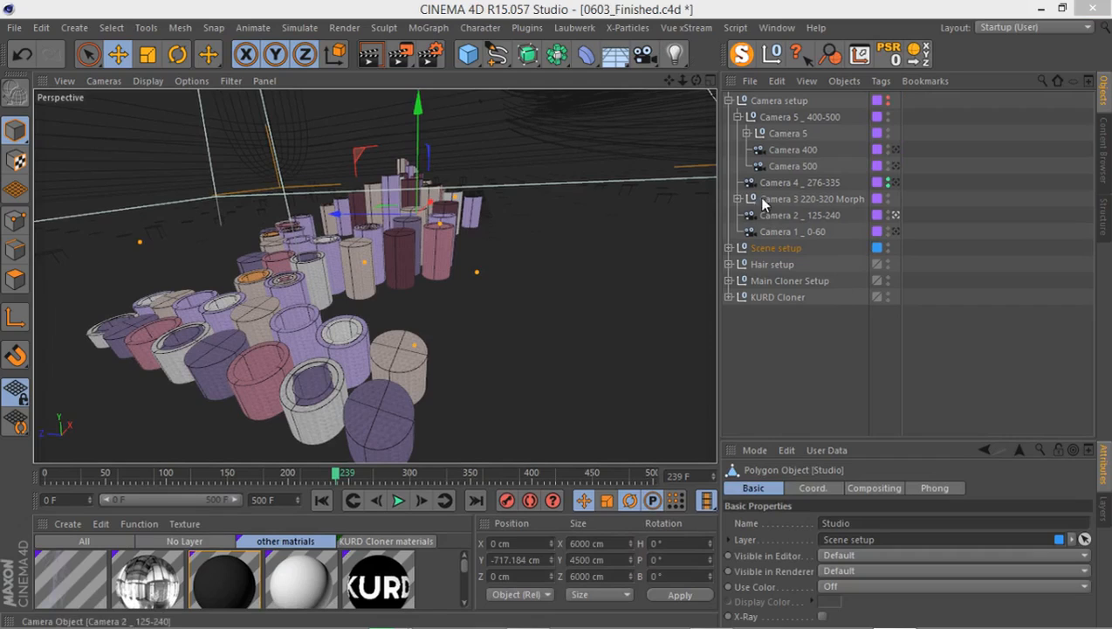
# Clear the current selection and select the Camera 2 _ 125-240 object in the Camera setup group.
pyautogui.click(729, 100)
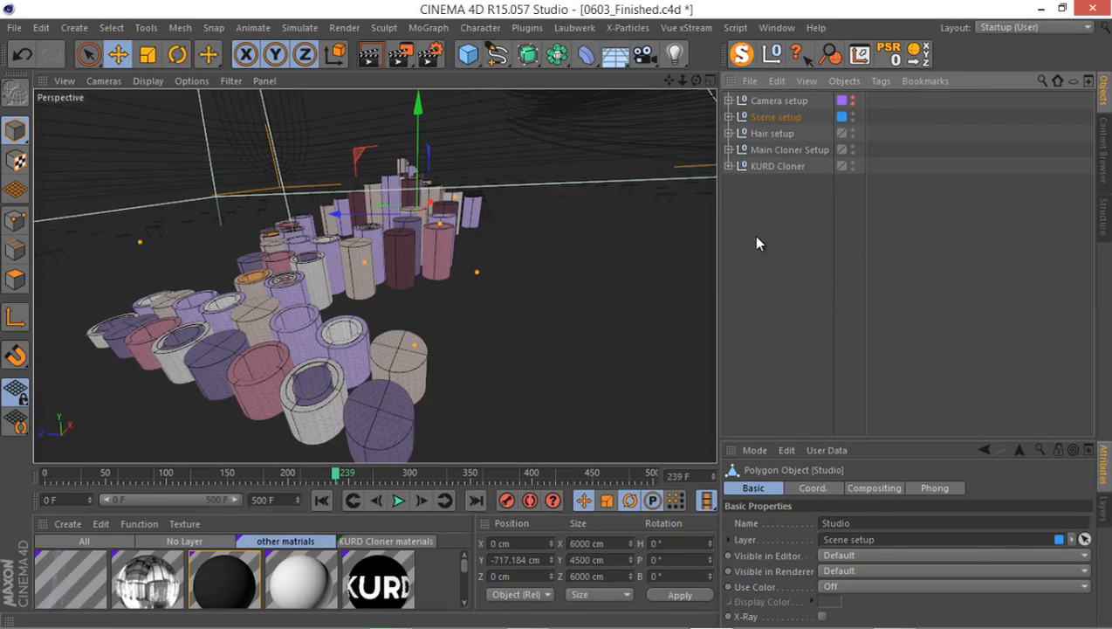
pyautogui.click(767, 206)
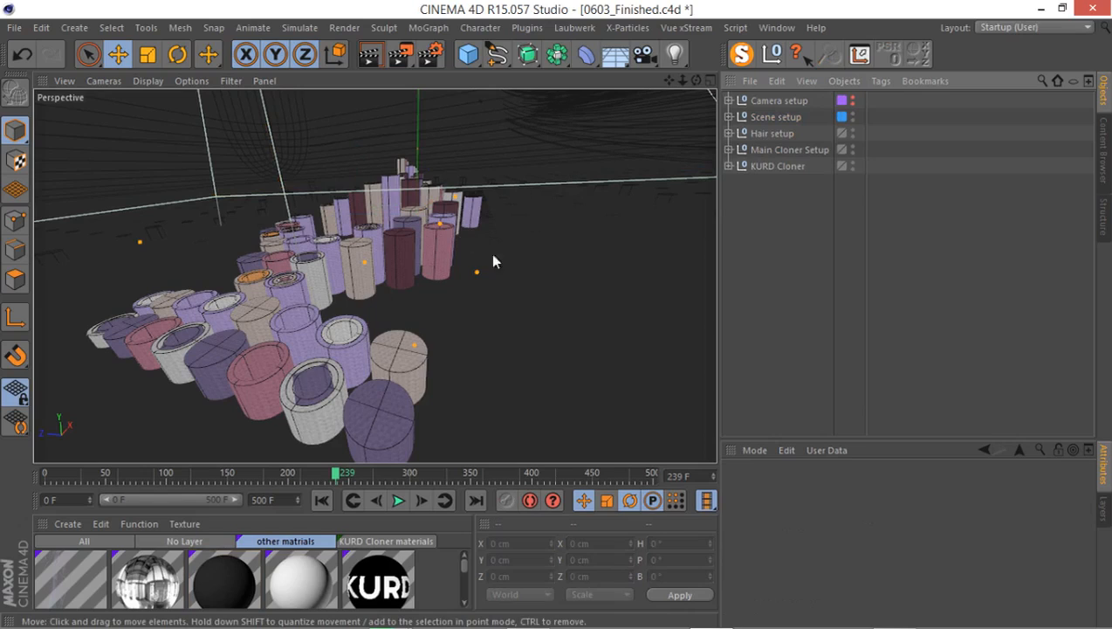
pyautogui.click(728, 100)
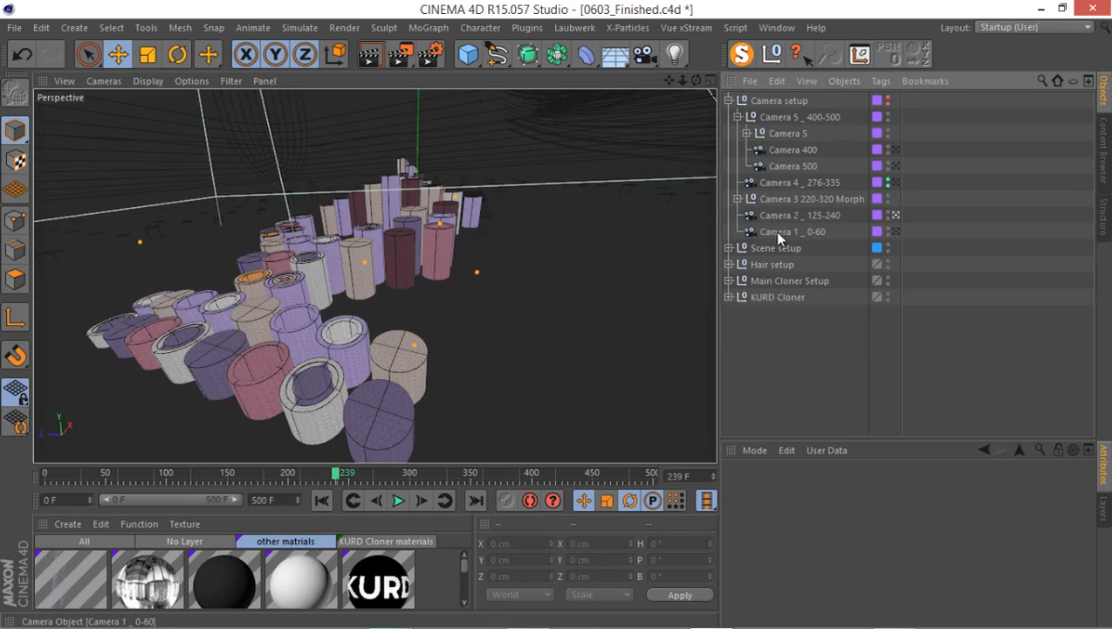
pyautogui.click(796, 218)
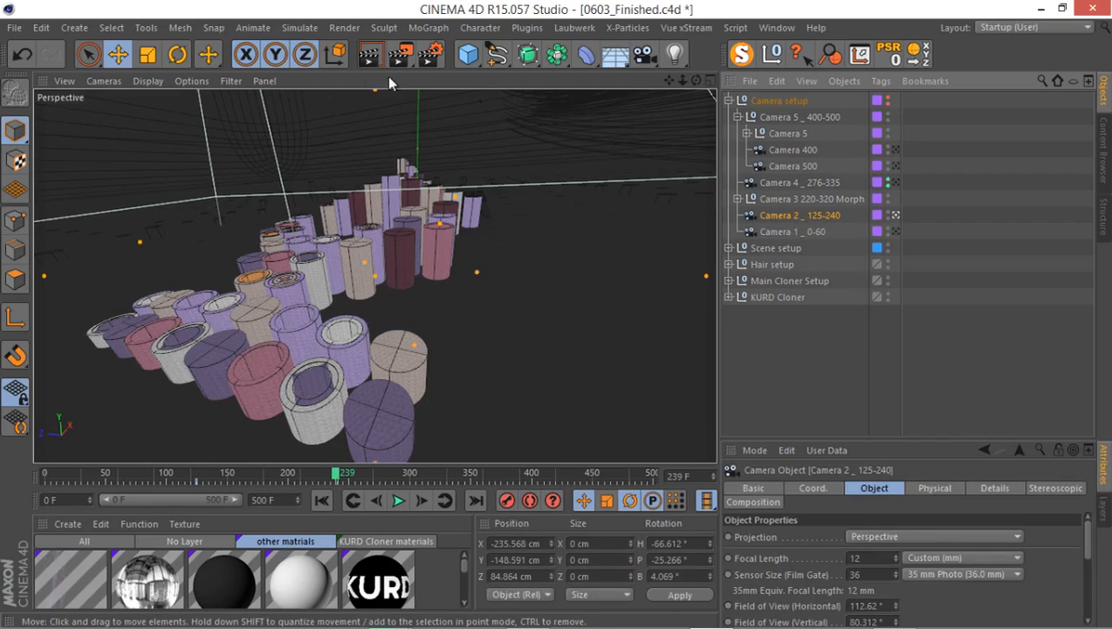
# Set the render output width to 1280 pixels with the aspect ratio locked.
pyautogui.click(431, 54)
pyautogui.click(130, 69)
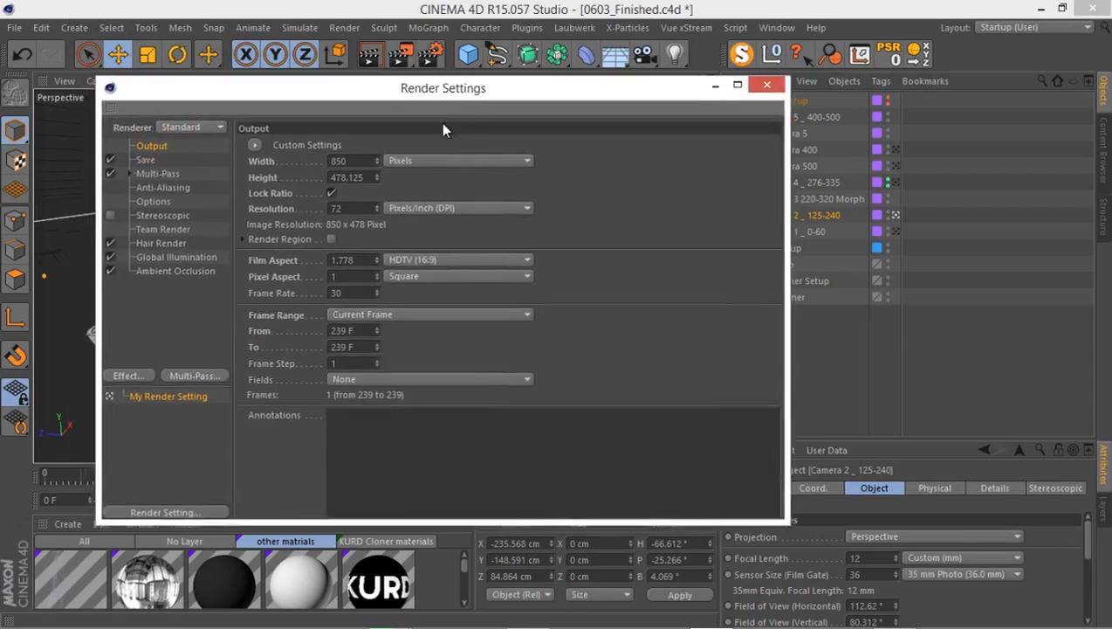
pyautogui.moveTo(442, 123); pyautogui.dragTo(443, 124)
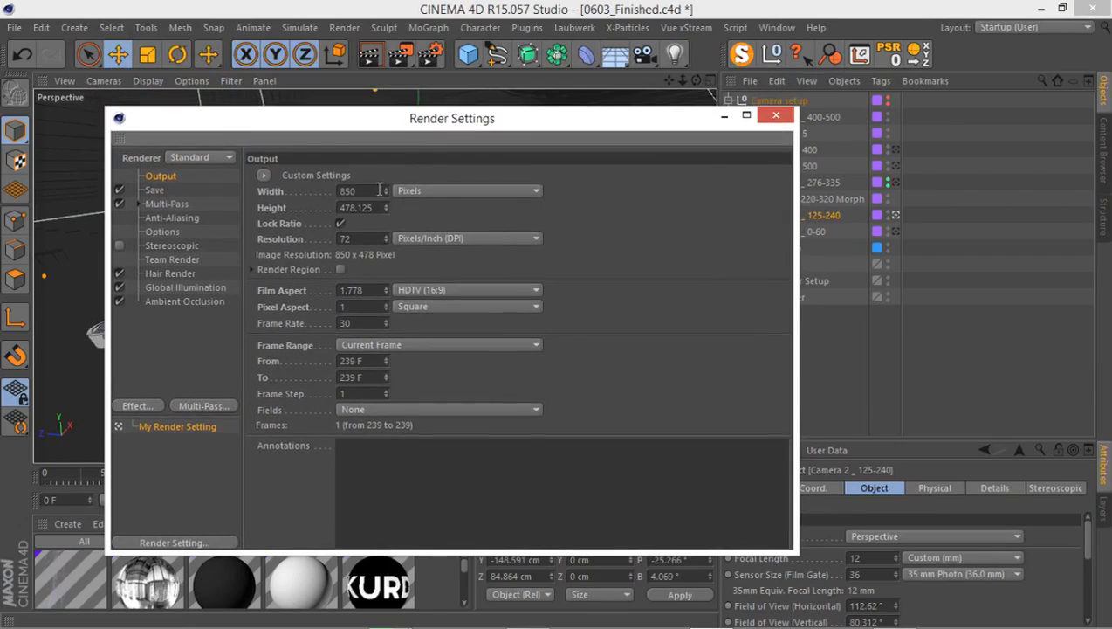
pyautogui.moveTo(364, 189); pyautogui.dragTo(313, 190)
pyautogui.write('1280')
pyautogui.click(364, 208)
# Set the render output's frame range from frame 125 to frame 240.
pyautogui.doubleClick(361, 359)
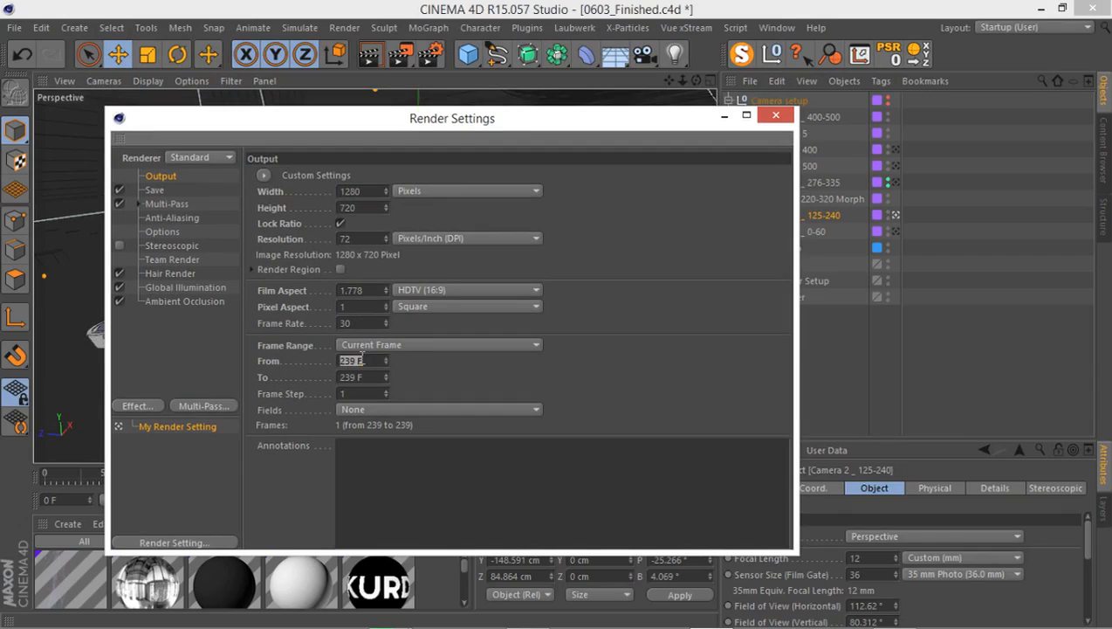
pyautogui.write('125')
pyautogui.click(364, 375)
pyautogui.doubleClick(364, 376)
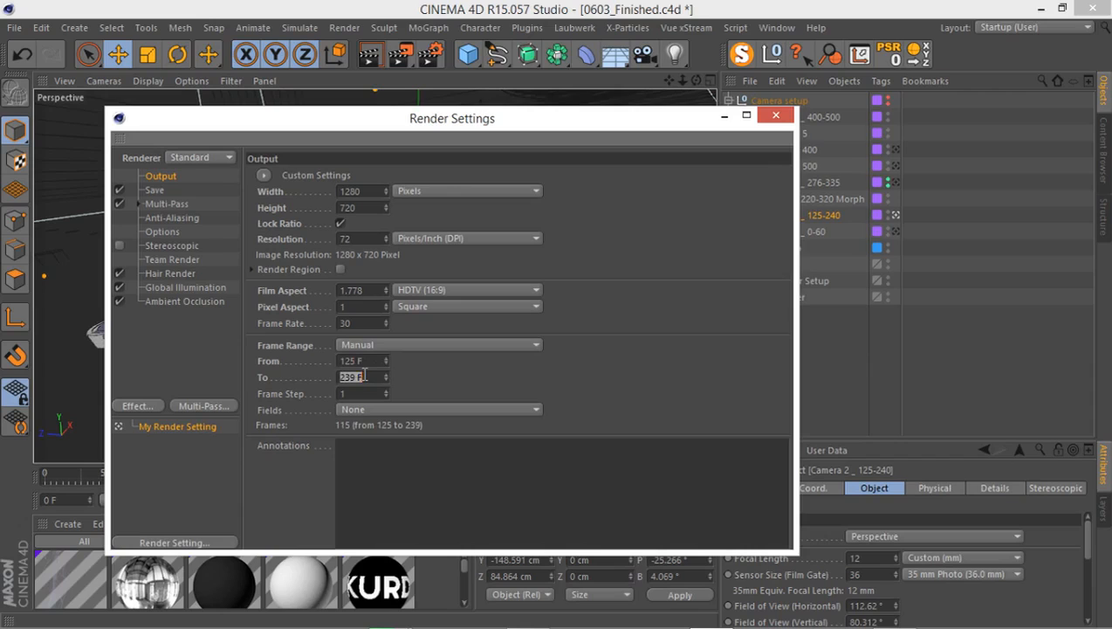
pyautogui.write('240')
pyautogui.click(428, 373)
# Set the regular image's save file to "Camera 2 _ 125-240" in the Udemy\The Gift renders folder on drive E.
pyautogui.click(154, 190)
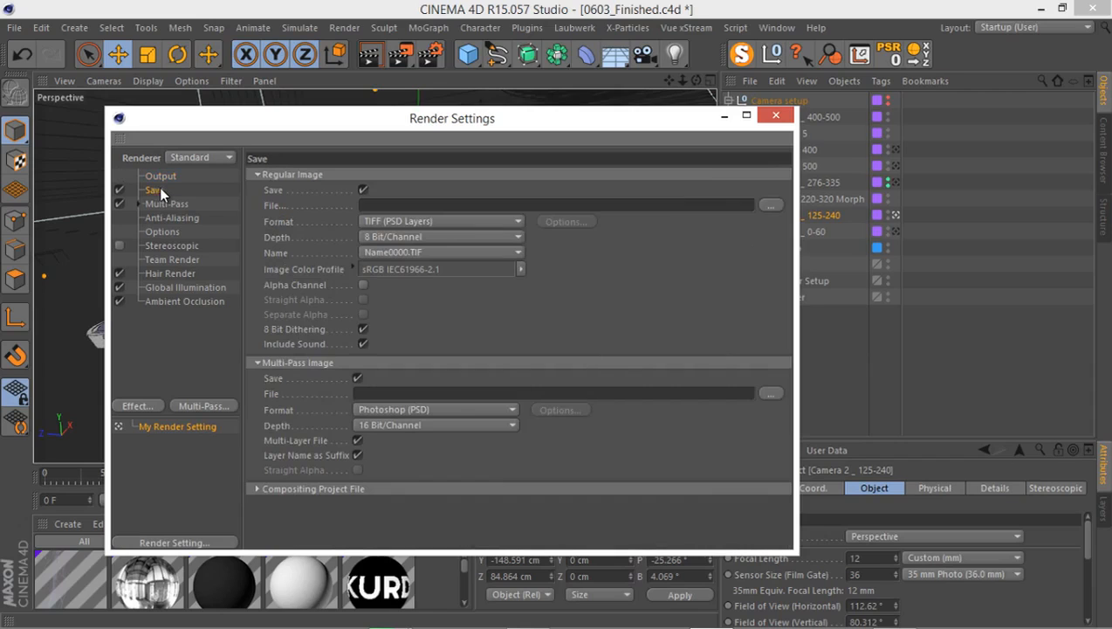
pyautogui.moveTo(404, 122); pyautogui.dragTo(389, 100)
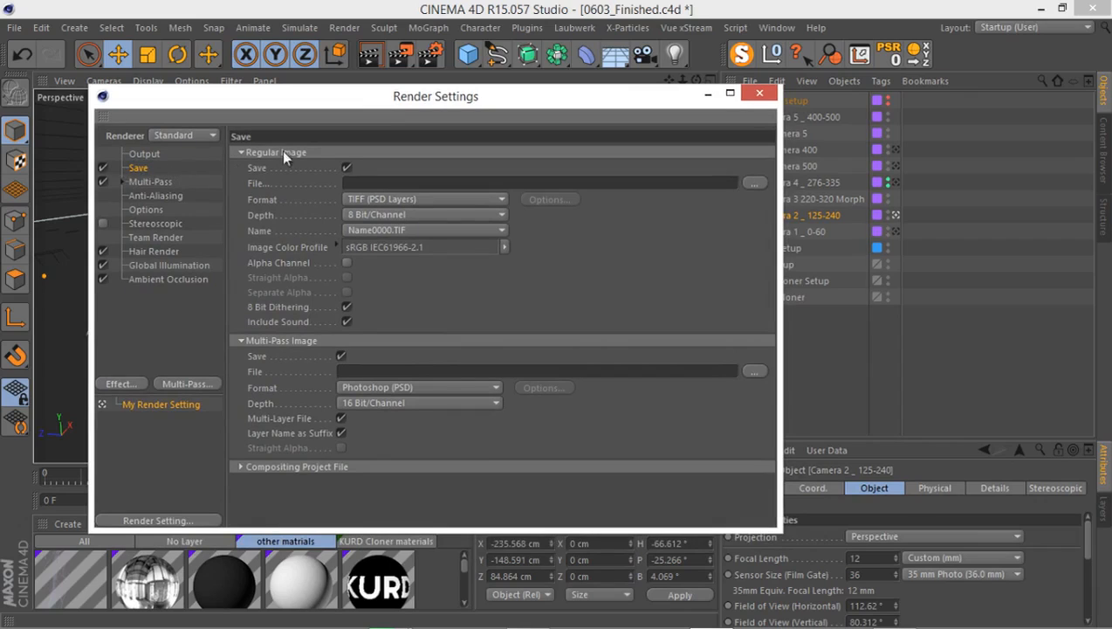
pyautogui.click(754, 183)
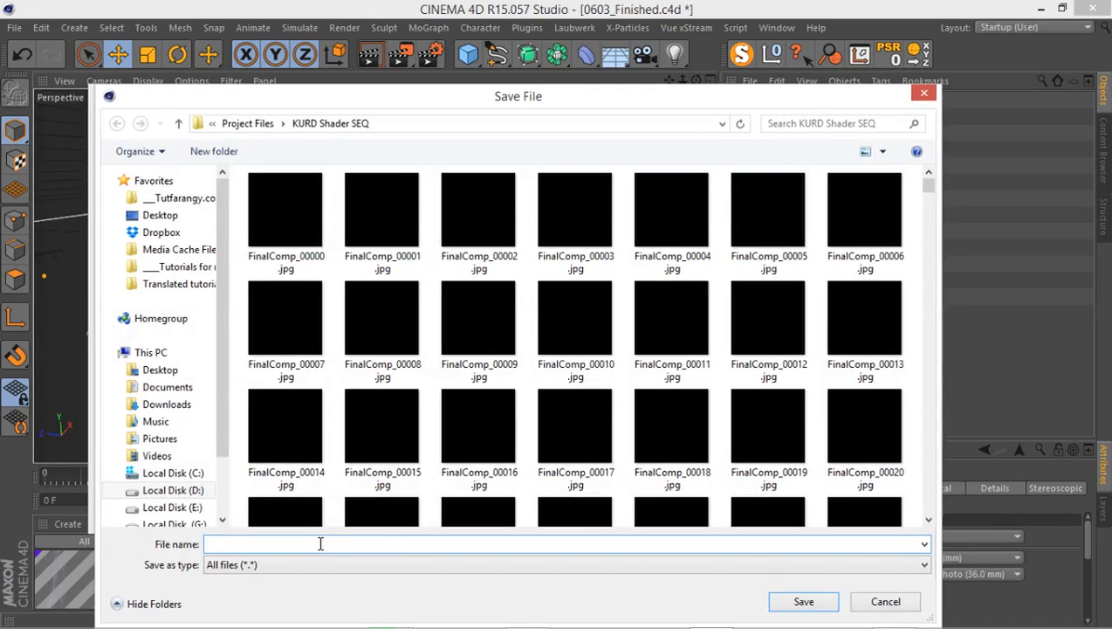
pyautogui.write('Camera 2 _ 125-240')
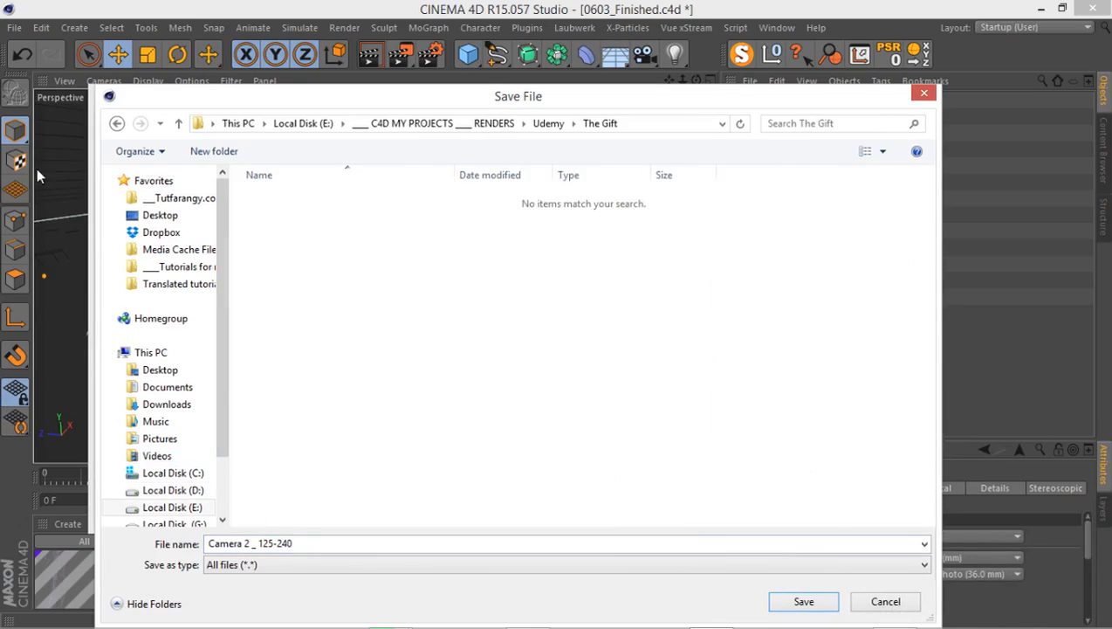
pyautogui.click(361, 536)
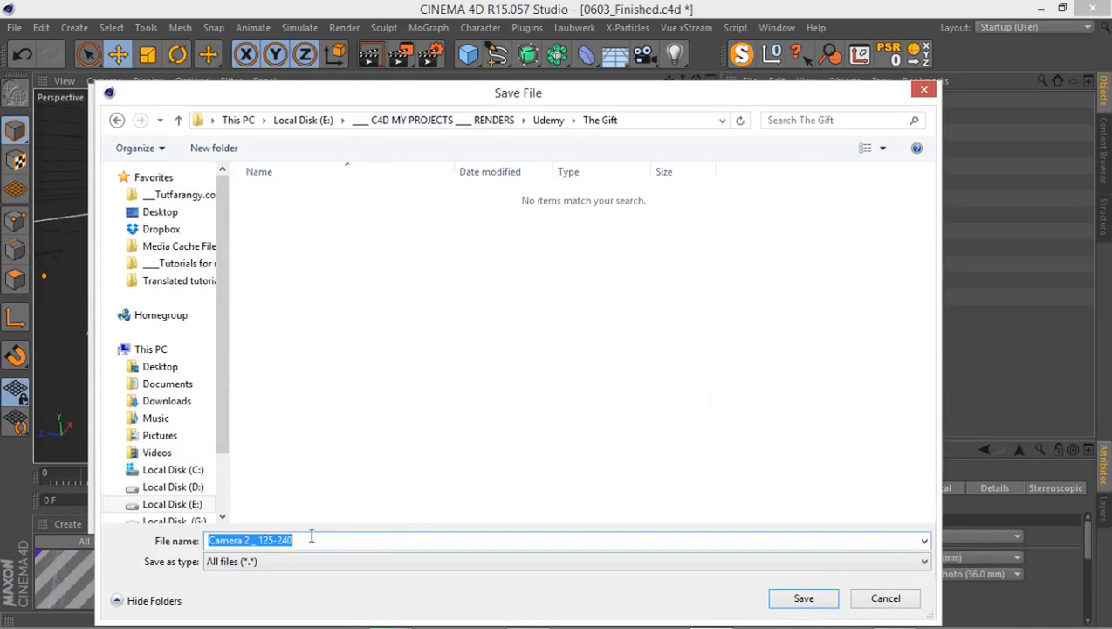
pyautogui.click(264, 539)
pyautogui.click(799, 598)
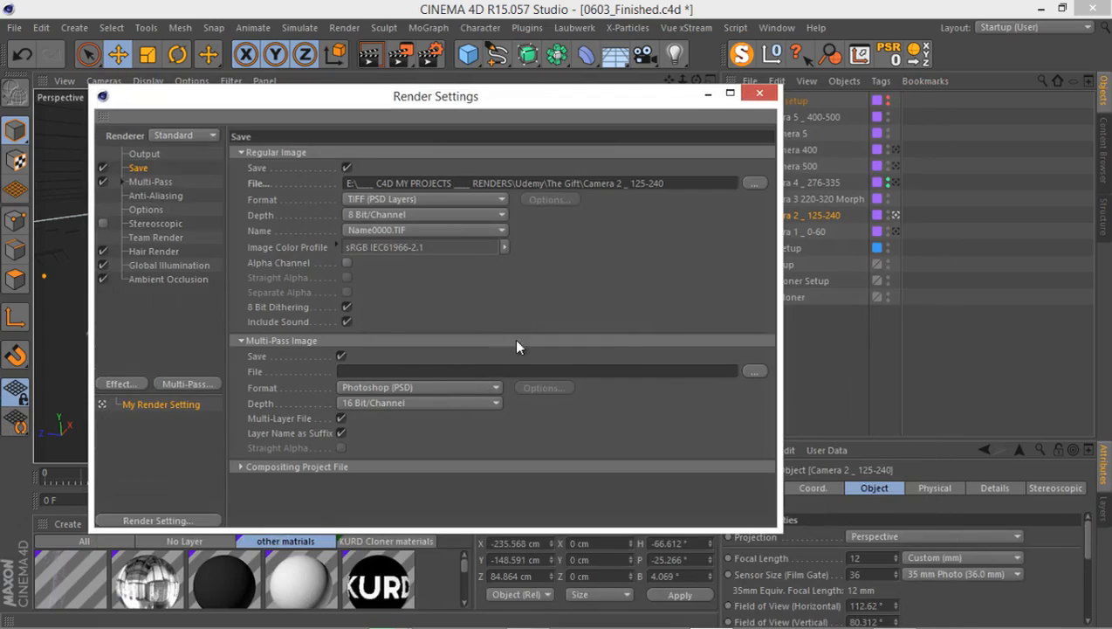
# Copy the regular image's path and set the multi-pass image's save file to "MP _ CAMERA 2 _ 125-240" in The Gift folder.
pyautogui.moveTo(665, 183); pyautogui.dragTo(347, 183)
pyautogui.rightClick(386, 185)
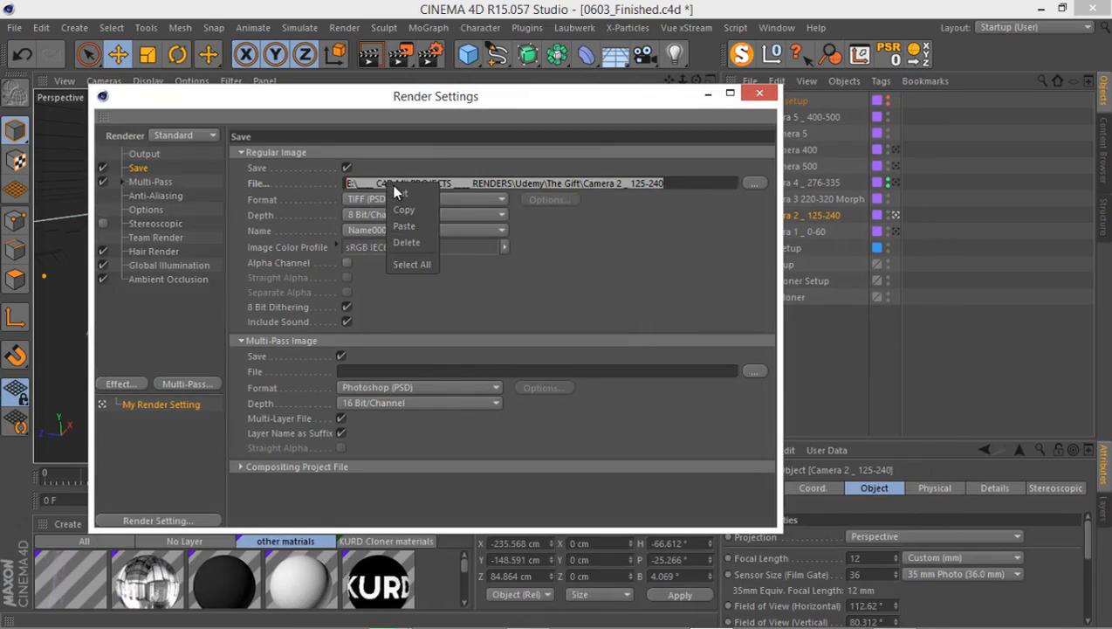
pyautogui.click(403, 209)
pyautogui.click(753, 371)
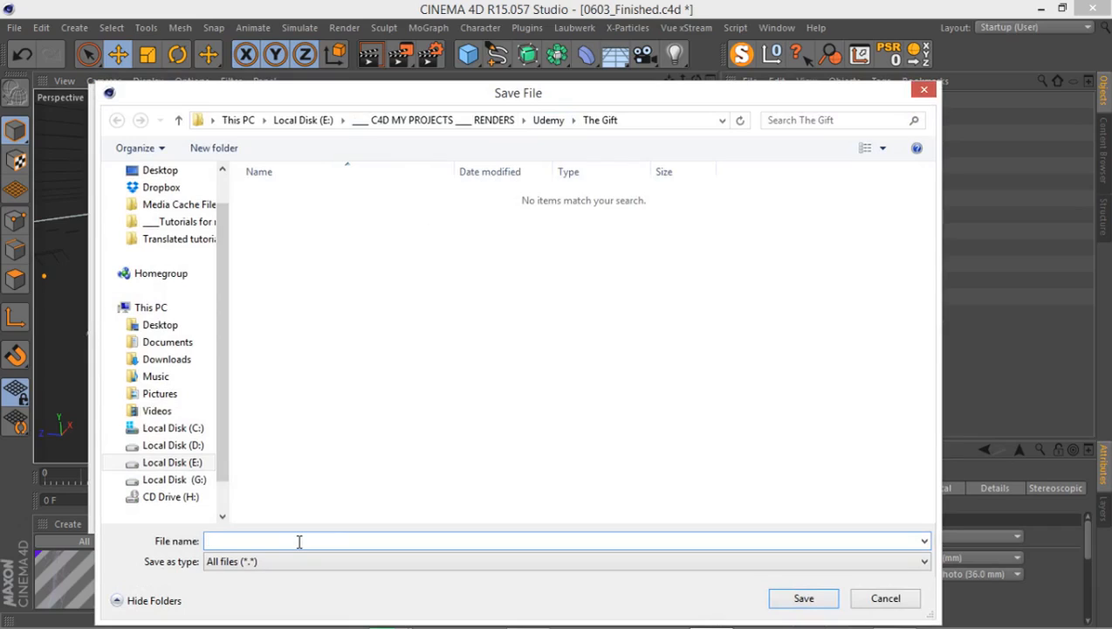
pyautogui.write('MP _ CAMERA 2 _ 125-240')
pyautogui.press('Return')
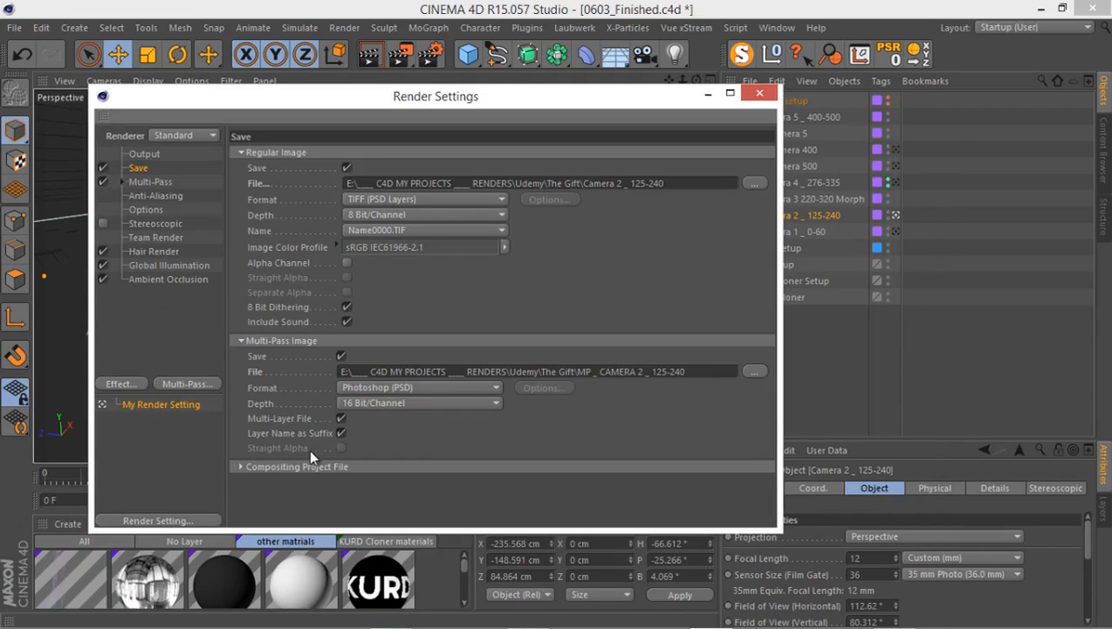
# Disable Multi-Layer File for the multi-pass image, review the list of multi-pass channels, and return to the Save settings.
pyautogui.click(340, 418)
pyautogui.click(137, 185)
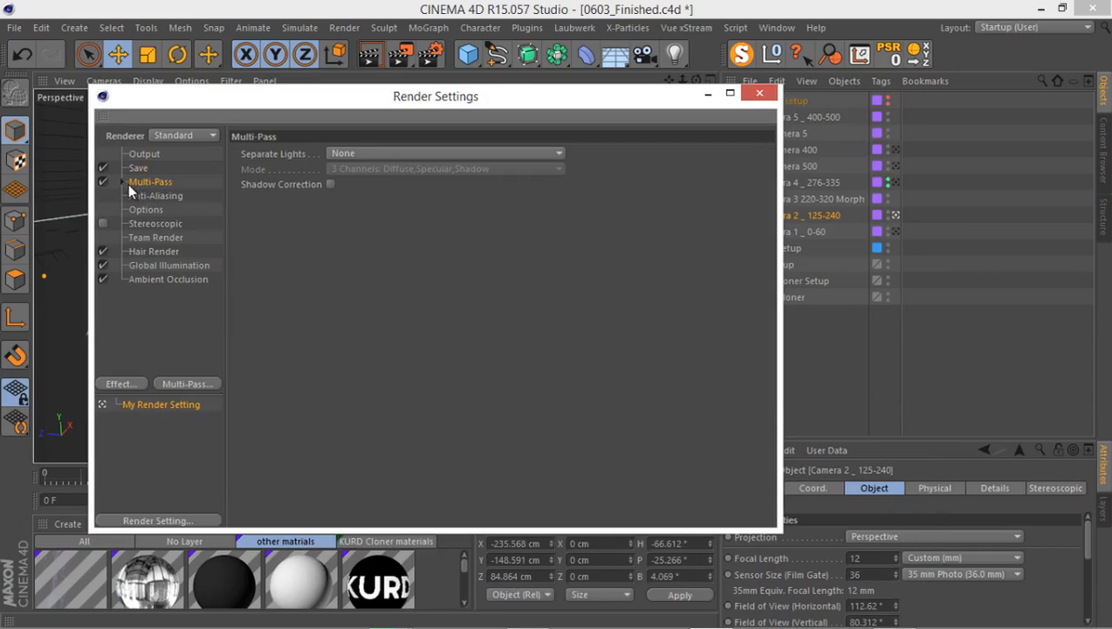
pyautogui.click(122, 181)
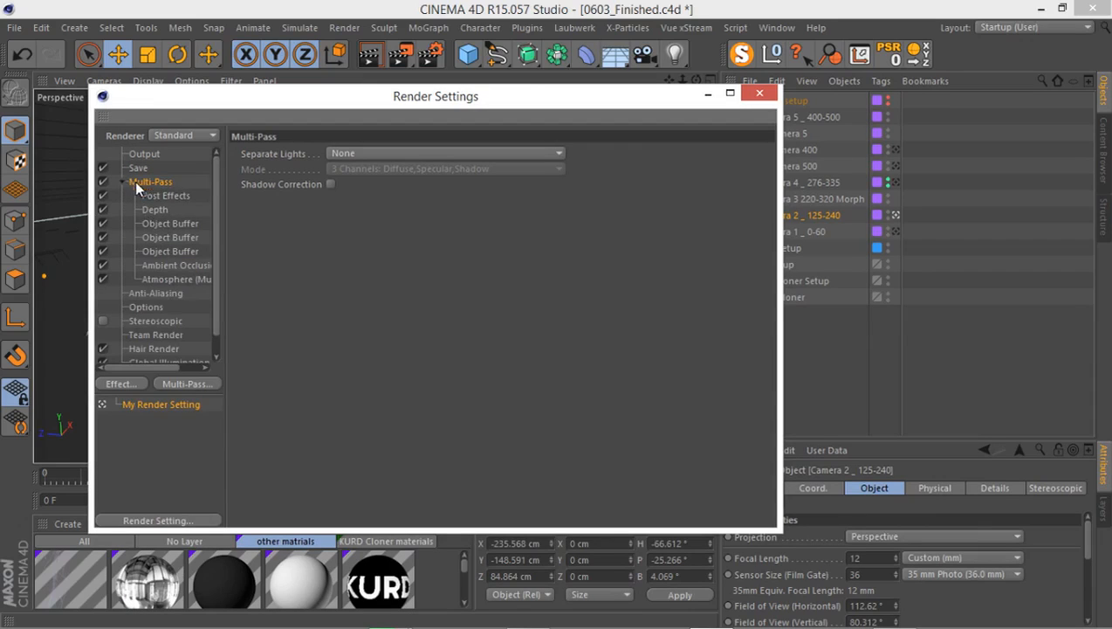
pyautogui.click(124, 182)
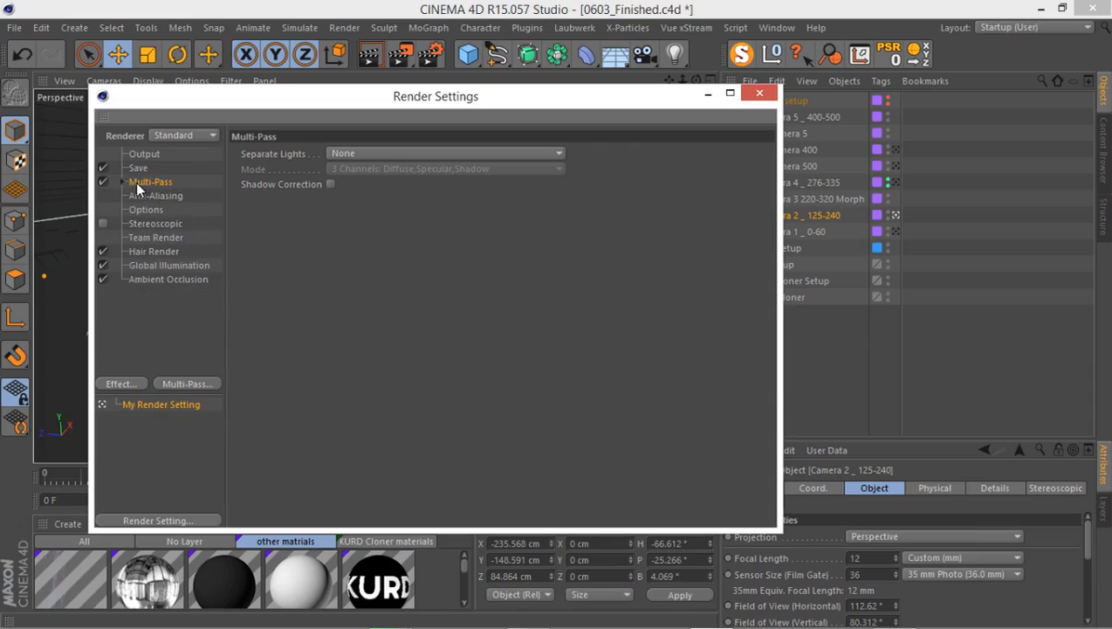
pyautogui.click(139, 166)
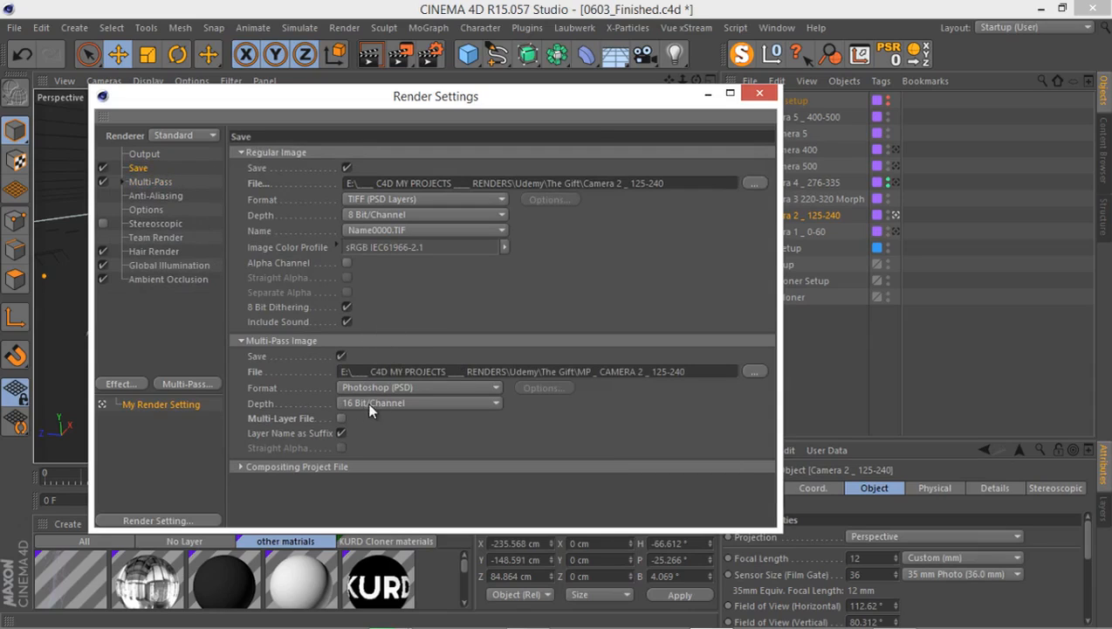
# Set the regular image's format to Photoshop (PSD) and its depth to 16 Bit/Channel.
pyautogui.click(378, 201)
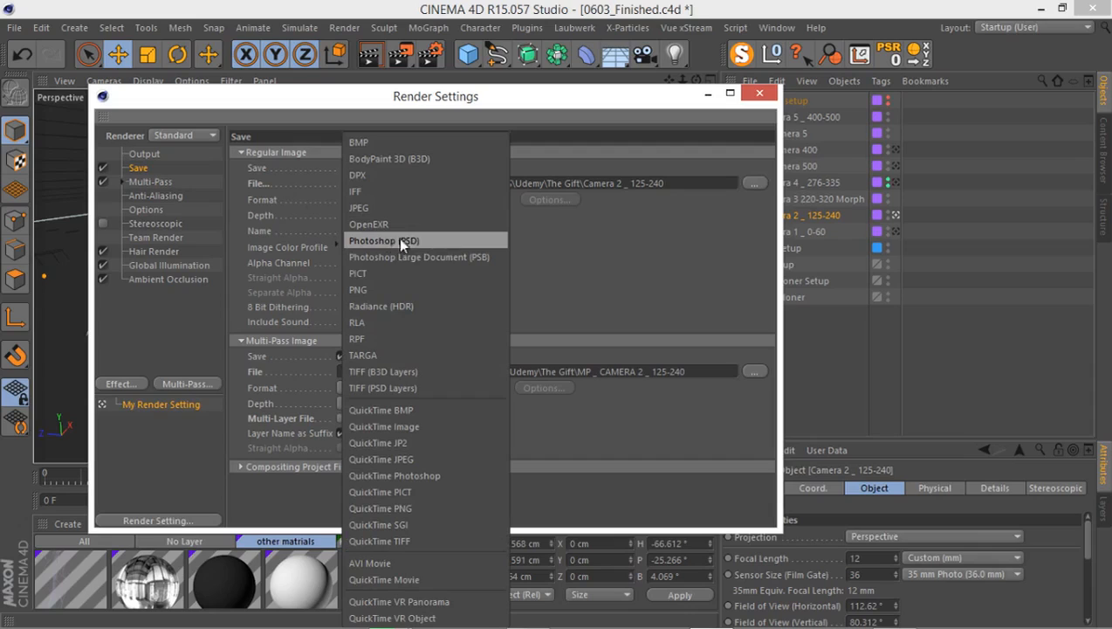
pyautogui.click(380, 239)
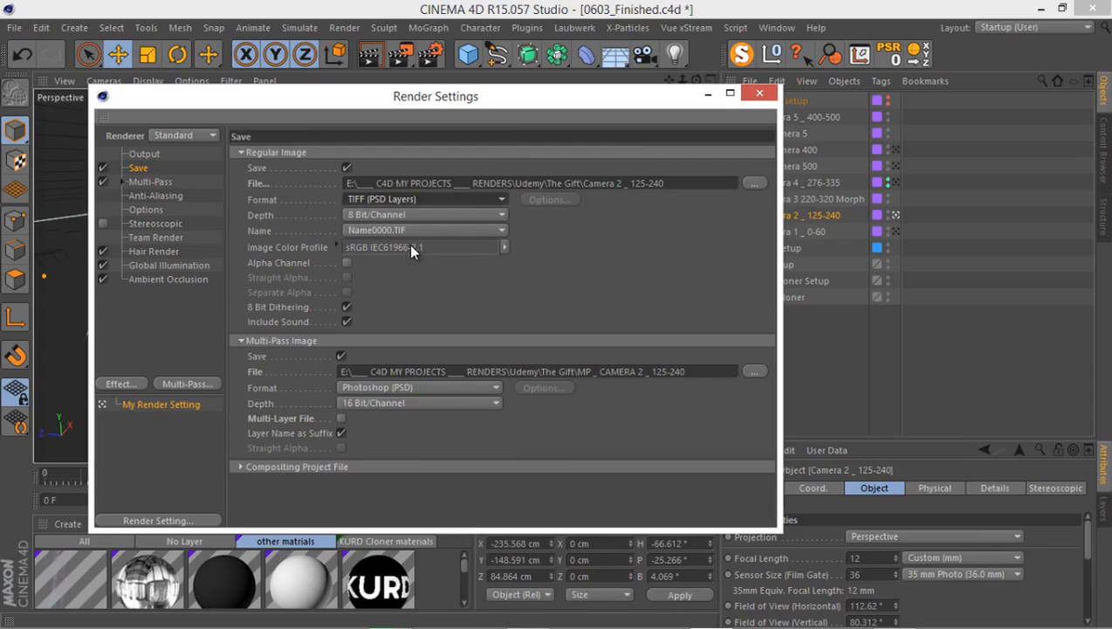
pyautogui.click(378, 214)
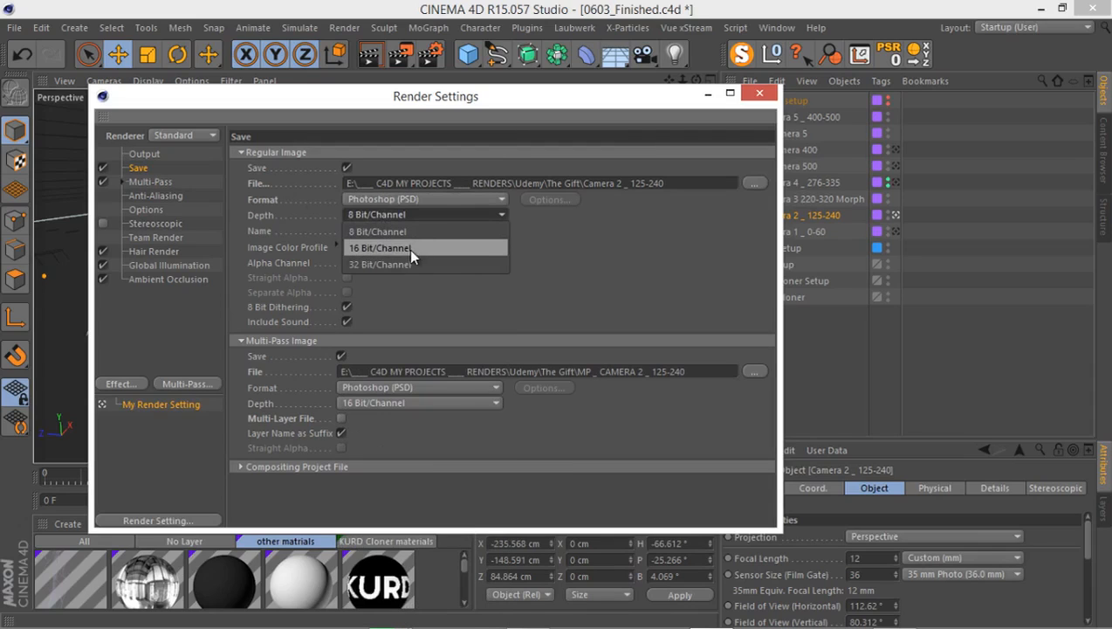
pyautogui.click(416, 250)
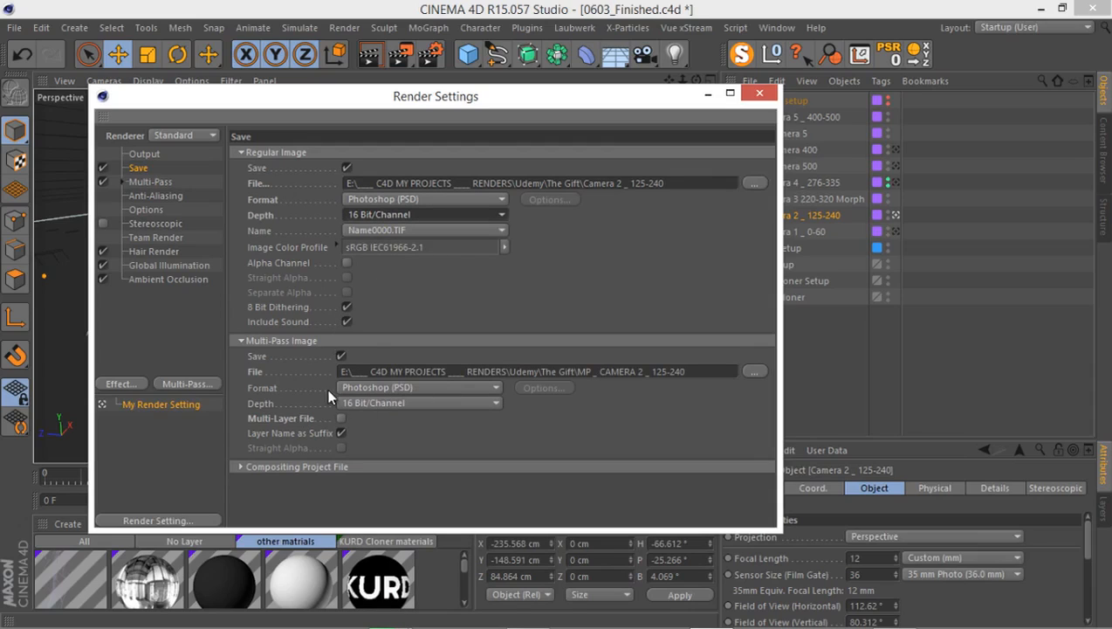
# Fold the Multi-Pass Image settings and enable Save and Include 3D Data for the After Effects compositing project file.
pyautogui.click(307, 342)
pyautogui.click(283, 358)
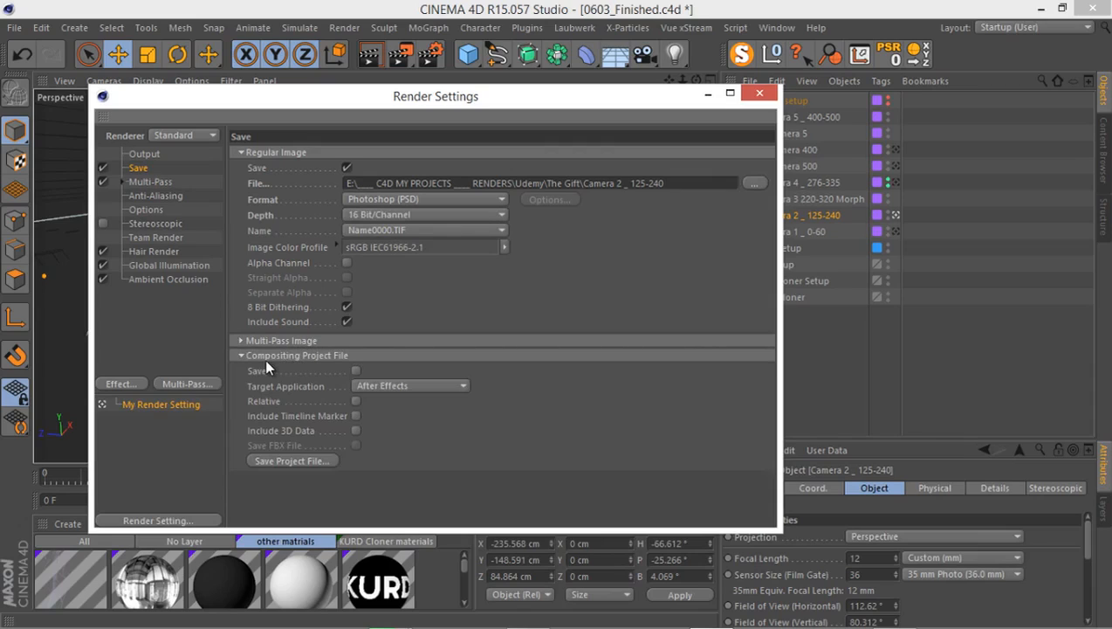
pyautogui.moveTo(450, 104); pyautogui.dragTo(914, 215)
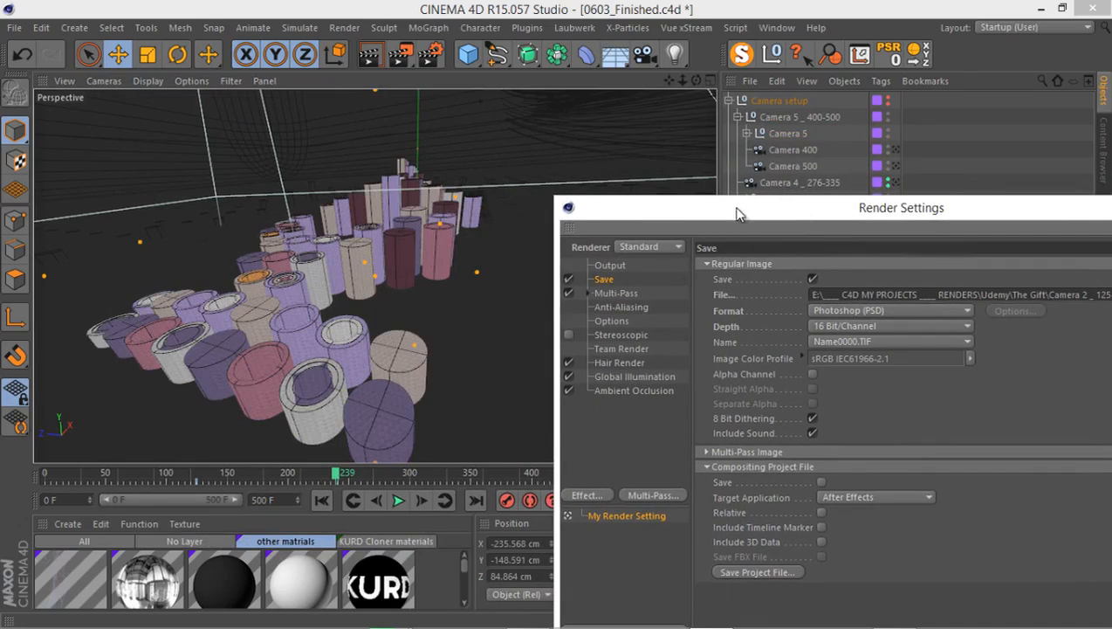
pyautogui.moveTo(736, 214); pyautogui.dragTo(720, 406)
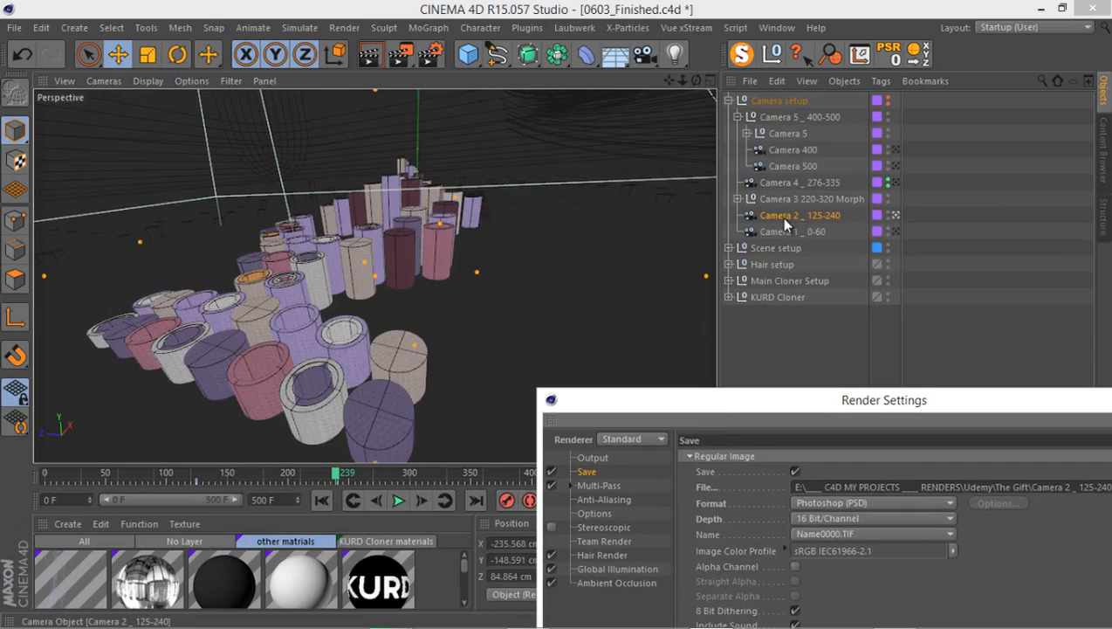
pyautogui.moveTo(591, 400); pyautogui.dragTo(267, 99)
pyautogui.click(423, 377)
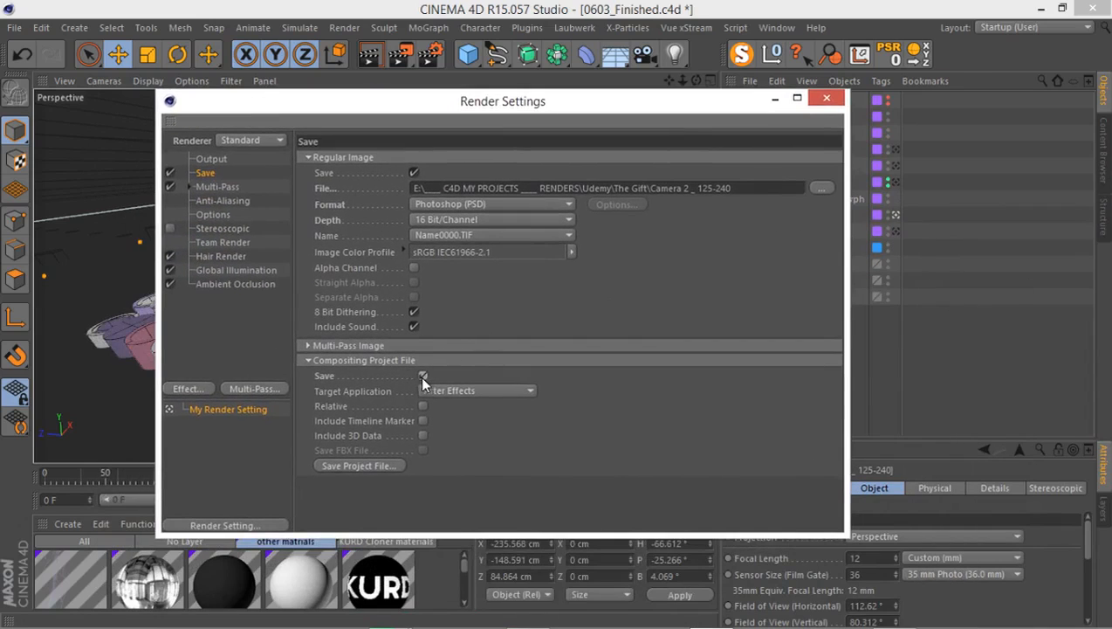
pyautogui.click(423, 435)
# Review the anti-aliasing settings, keeping the Best mode and inspecting the available Max Level options without changing the level.
pyautogui.click(219, 198)
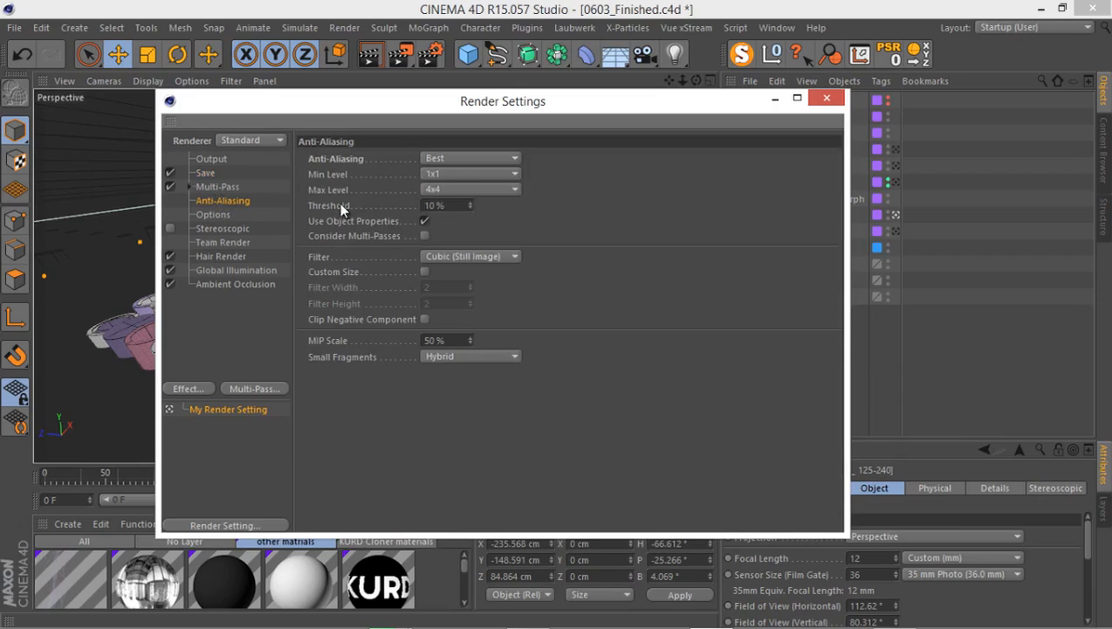
pyautogui.click(480, 160)
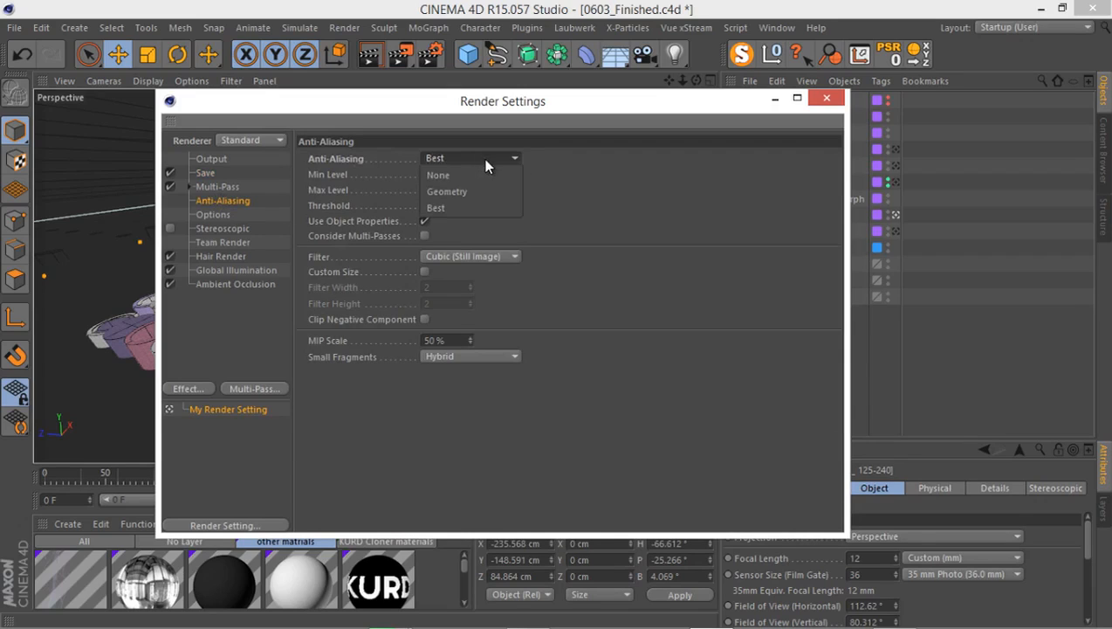
pyautogui.click(467, 206)
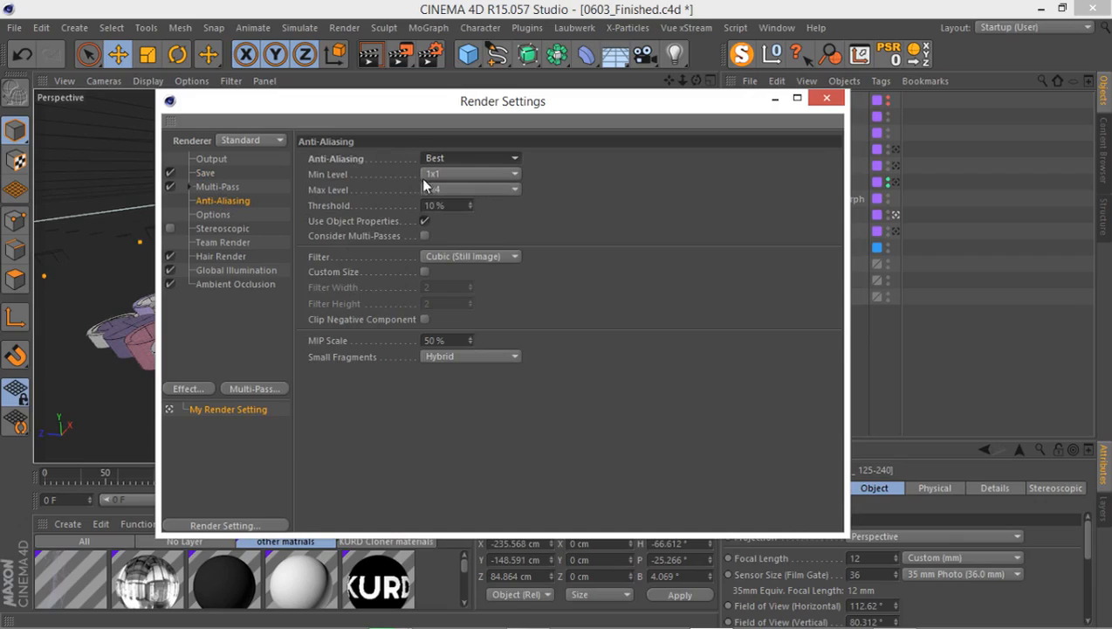
pyautogui.click(495, 191)
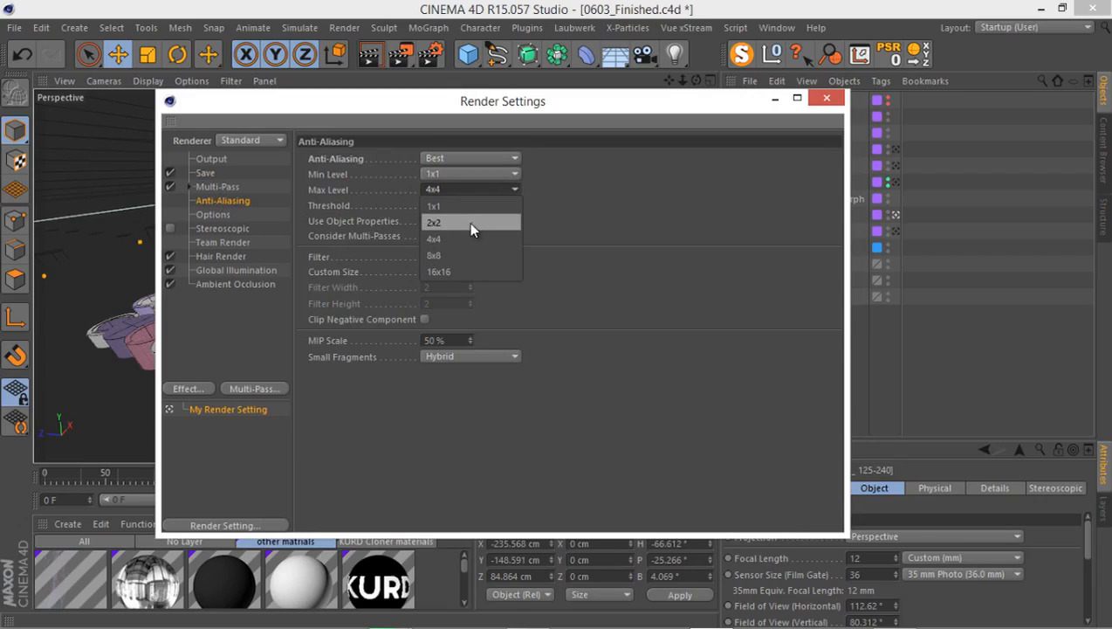
pyautogui.click(626, 210)
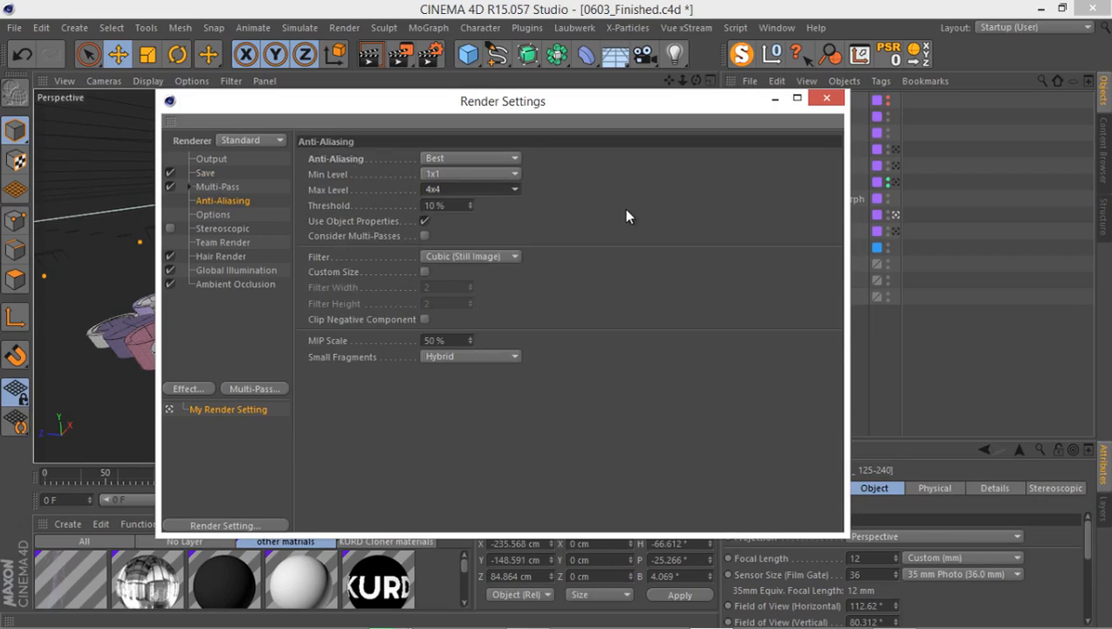
pyautogui.click(495, 189)
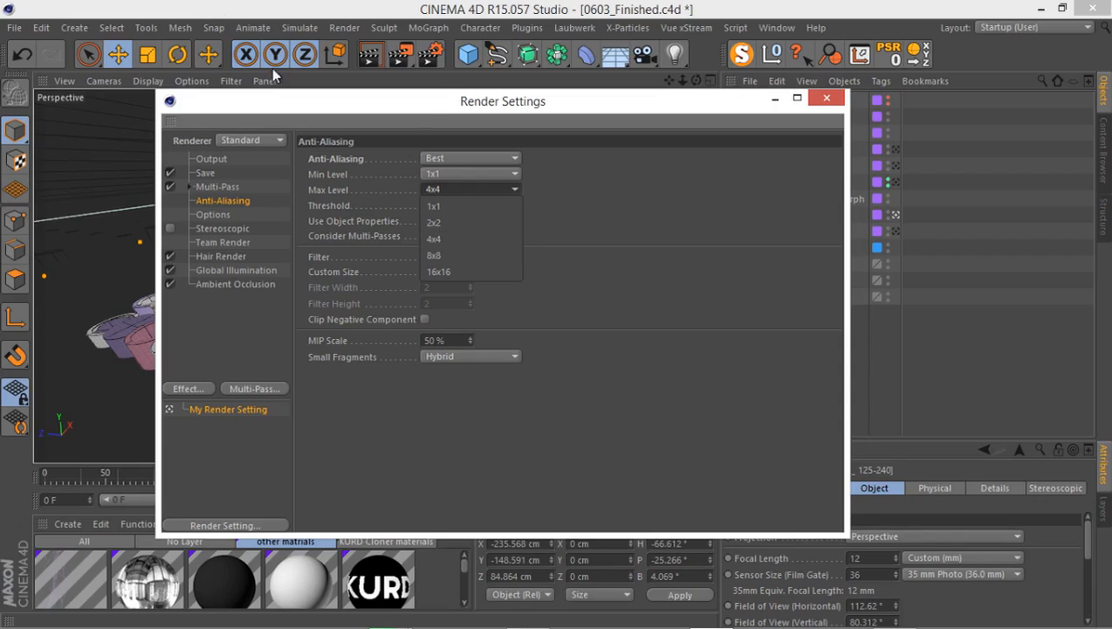
pyautogui.click(589, 180)
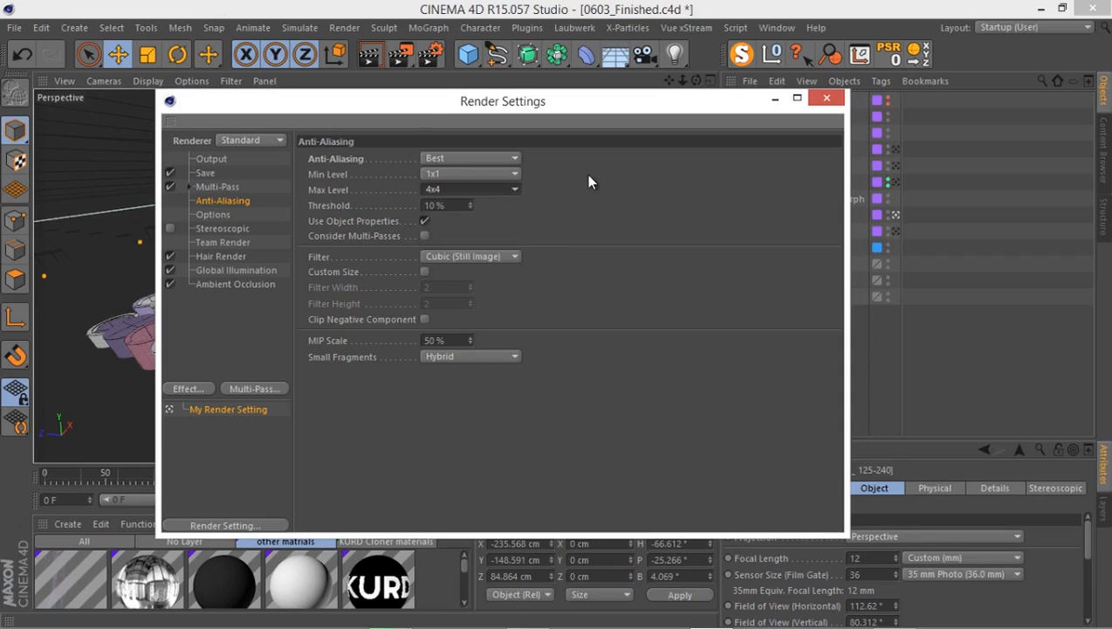
# Review the general Global Illumination settings and its Irradiance Cache (Legacy) options, and move the Render Settings window to uncover the viewport.
pyautogui.click(216, 216)
pyautogui.click(225, 270)
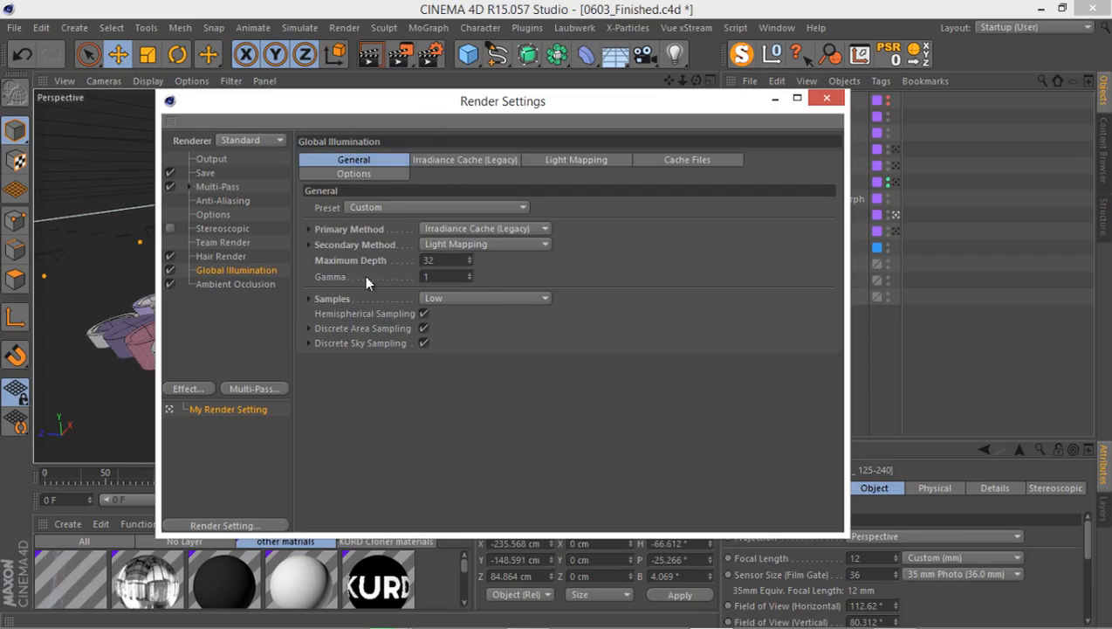
pyautogui.click(429, 160)
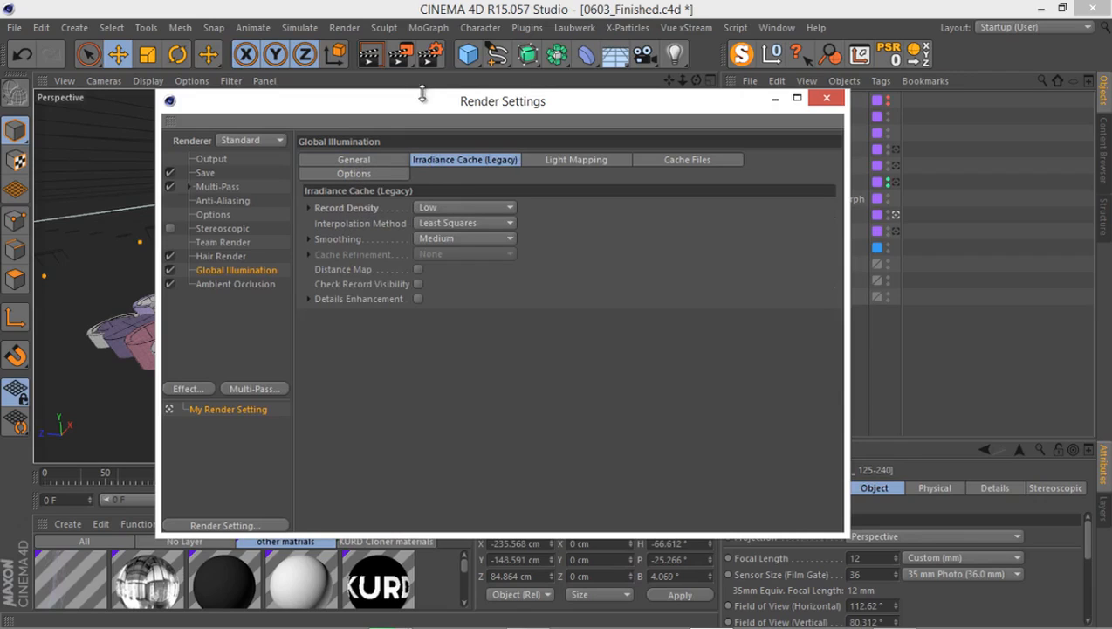
pyautogui.moveTo(458, 91); pyautogui.dragTo(573, 84)
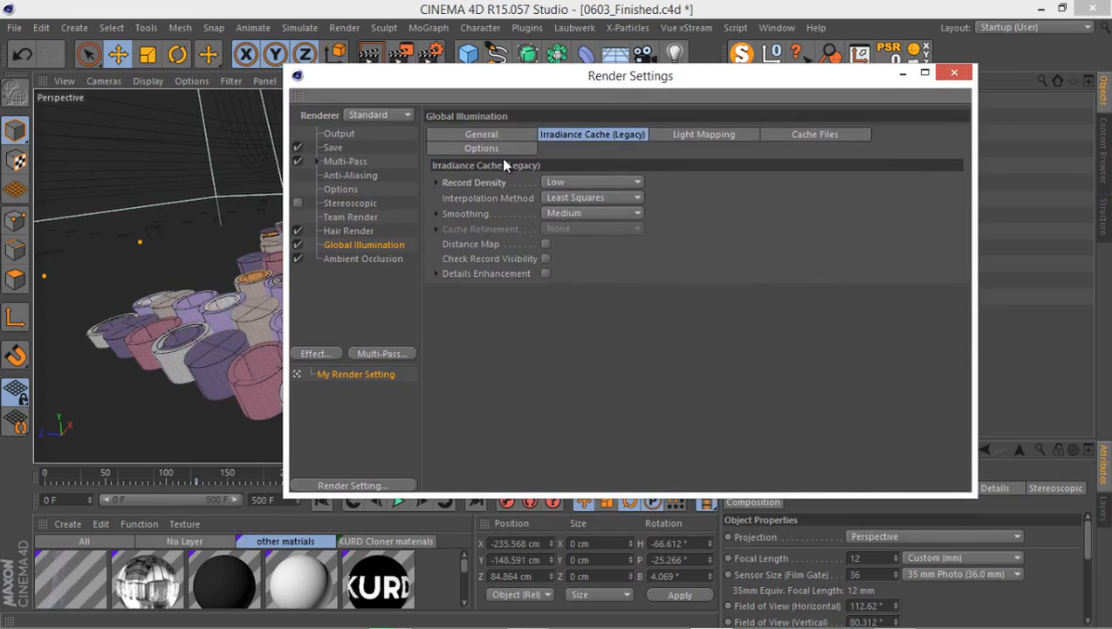
# Set the Ambient Occlusion effect's minimum samples to 20 and maximum samples to 200.
pyautogui.click(344, 255)
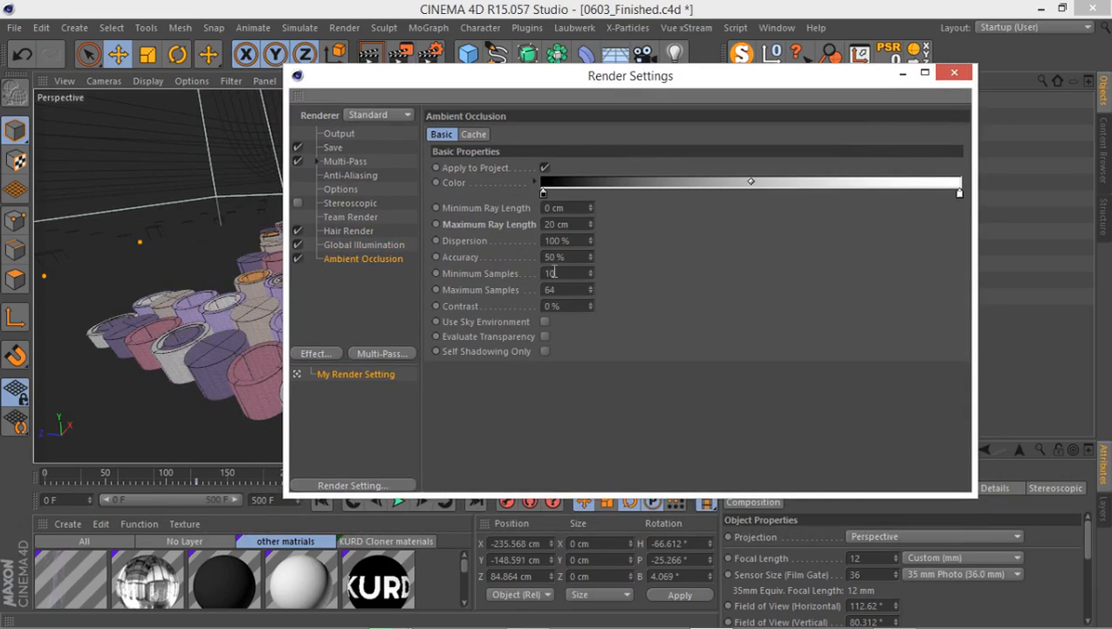
pyautogui.moveTo(560, 271); pyautogui.dragTo(512, 276)
pyautogui.write('20')
pyautogui.press('Tab')
pyautogui.write('200')
pyautogui.press('Return')
# Set the Ambient Occlusion accuracy to 30%.
pyautogui.moveTo(563, 255); pyautogui.dragTo(513, 266)
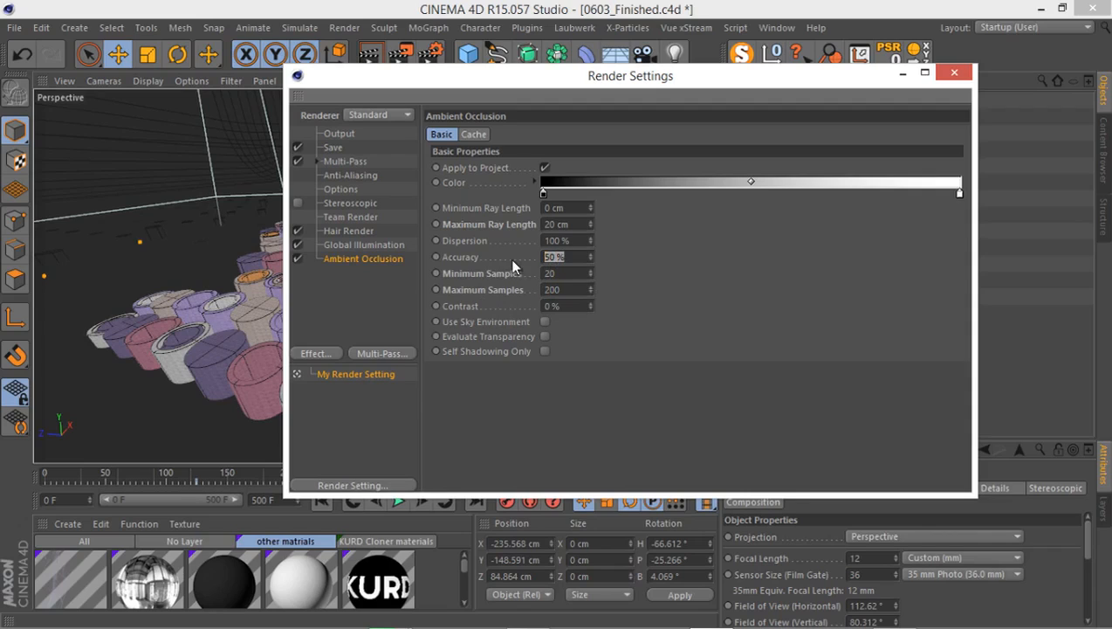
pyautogui.write('40')
pyautogui.press('BackSpace')
pyautogui.press('BackSpace')
pyautogui.write('30')
pyautogui.press('Return')
# Set the Ambient Occlusion accuracy to 40%.
pyautogui.moveTo(569, 258); pyautogui.dragTo(514, 260)
pyautogui.write('40')
pyautogui.press('Return')
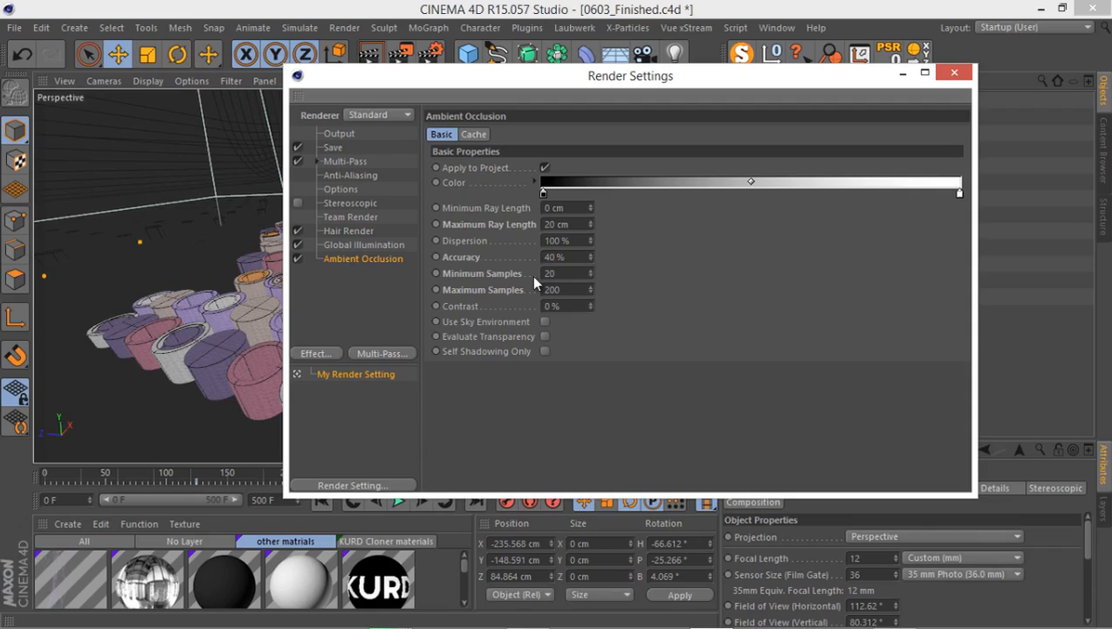